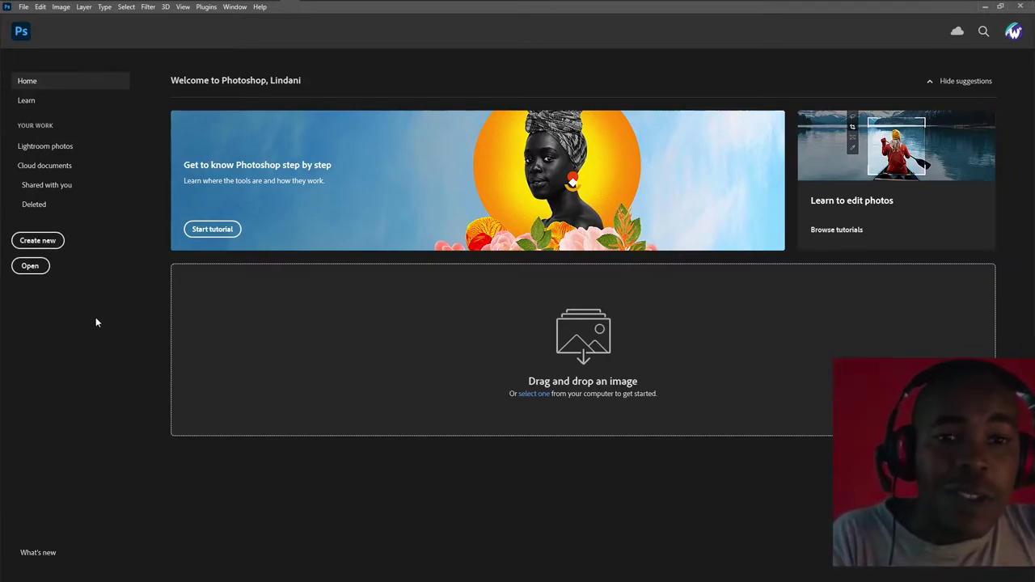
Configure a portrait 600 × 1600 mm document at 75 pixels/inch in millimeters
click(40, 244)
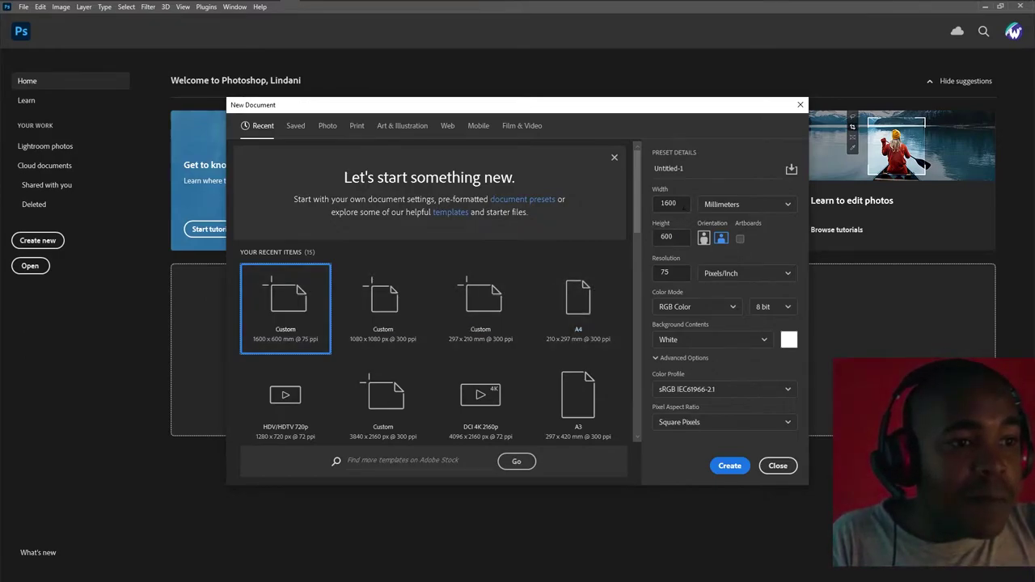
key(Tab)
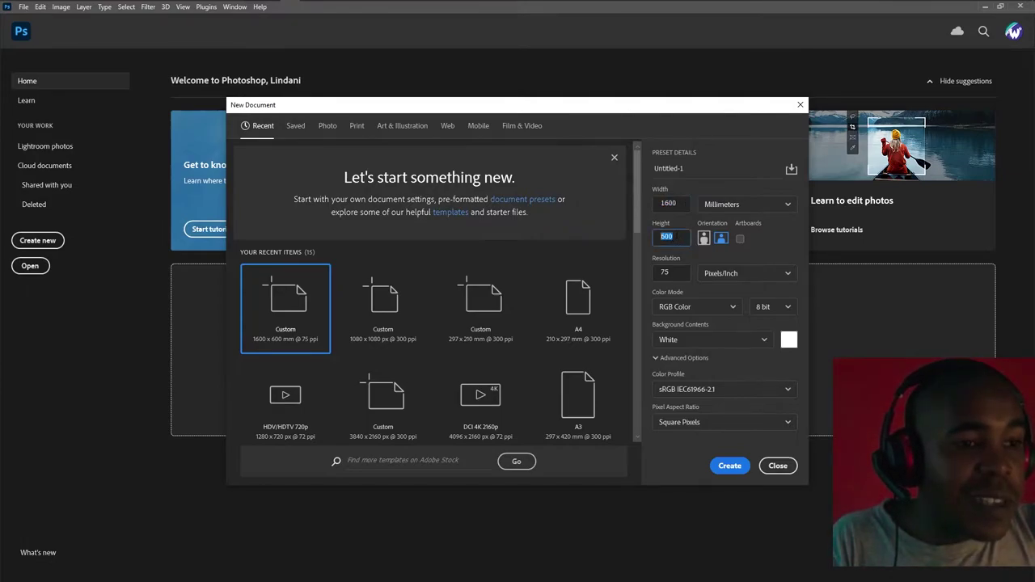
click(727, 207)
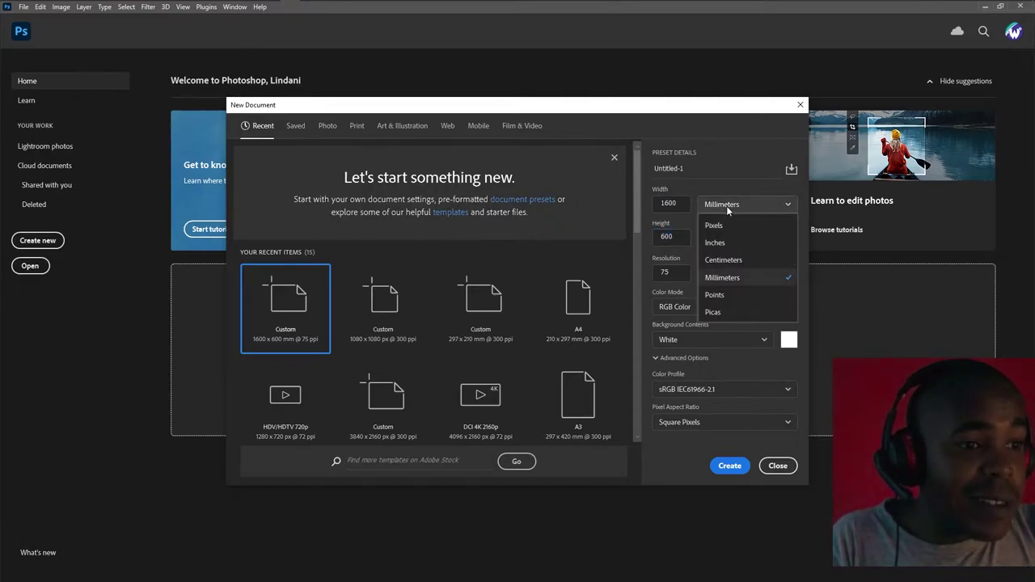
click(731, 279)
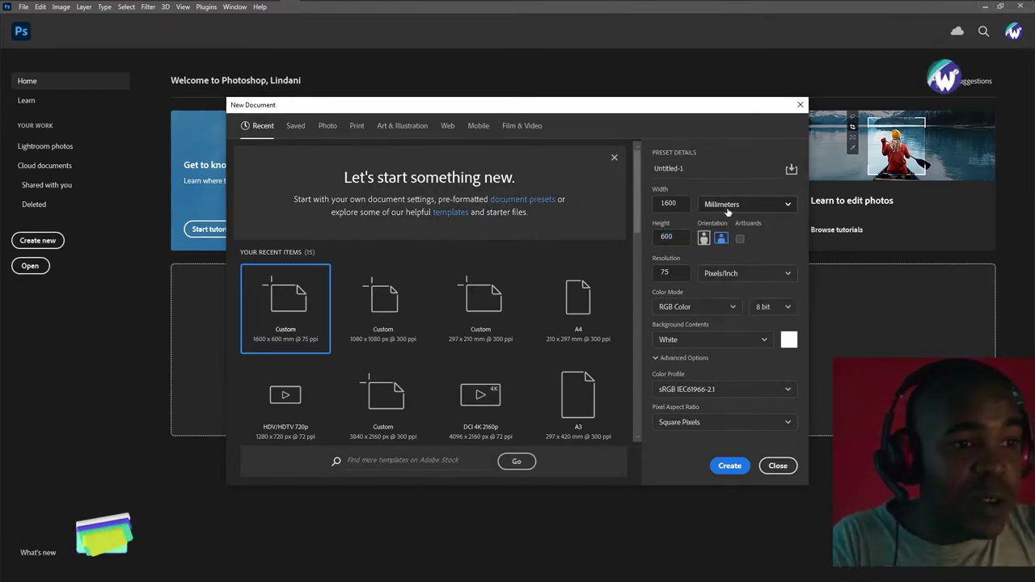
click(704, 238)
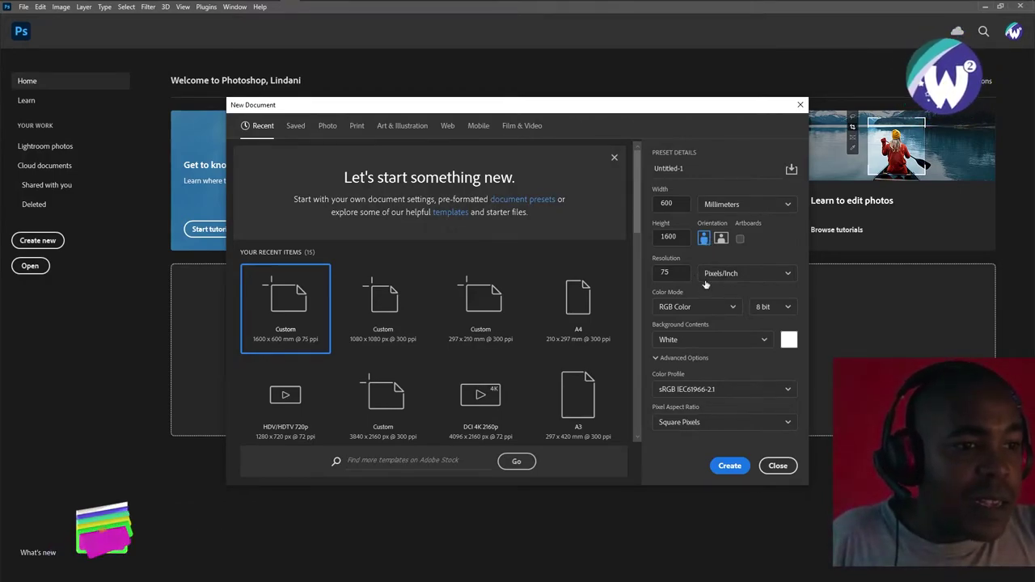
double_click(671, 273)
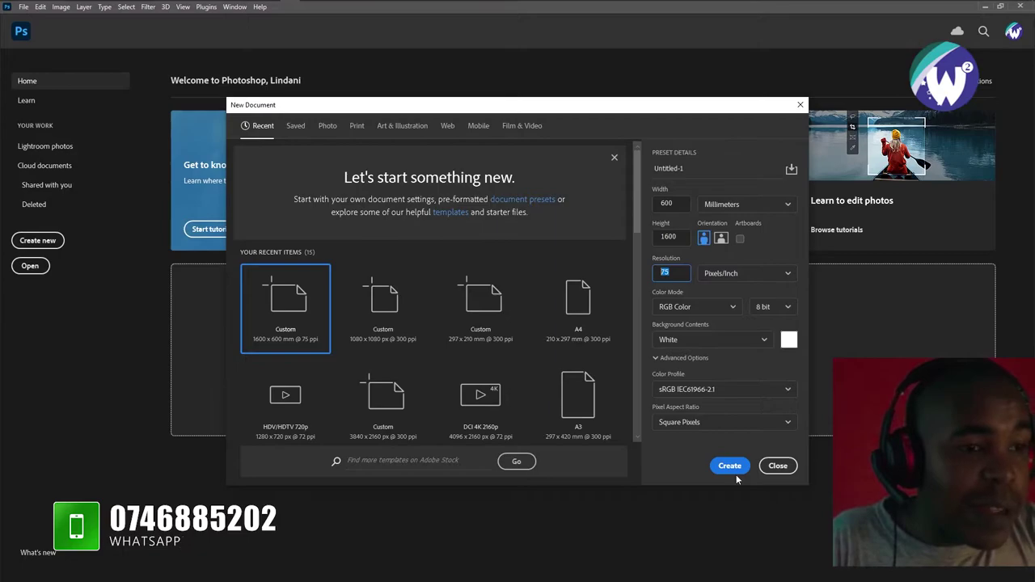
click(729, 468)
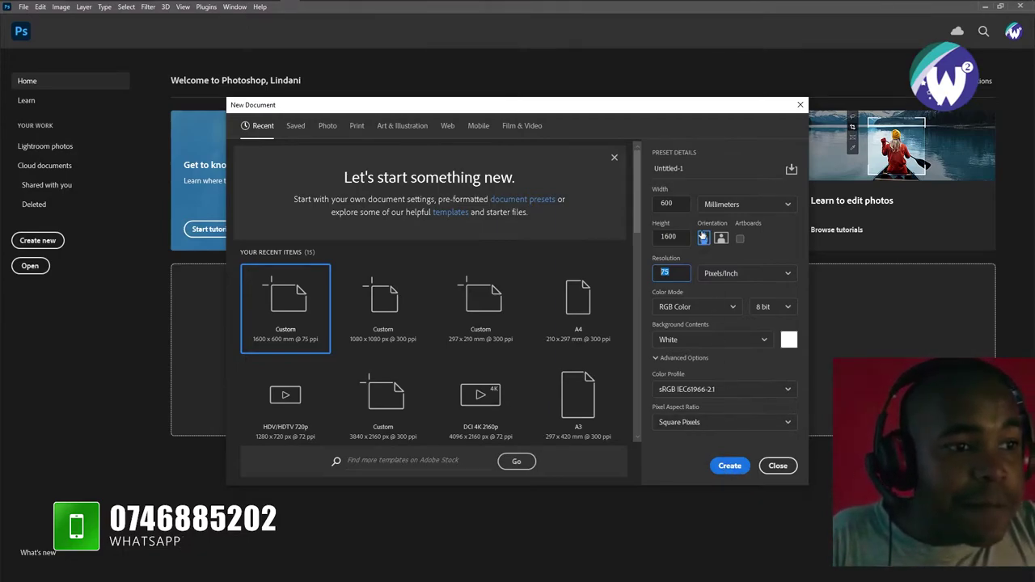
click(691, 171)
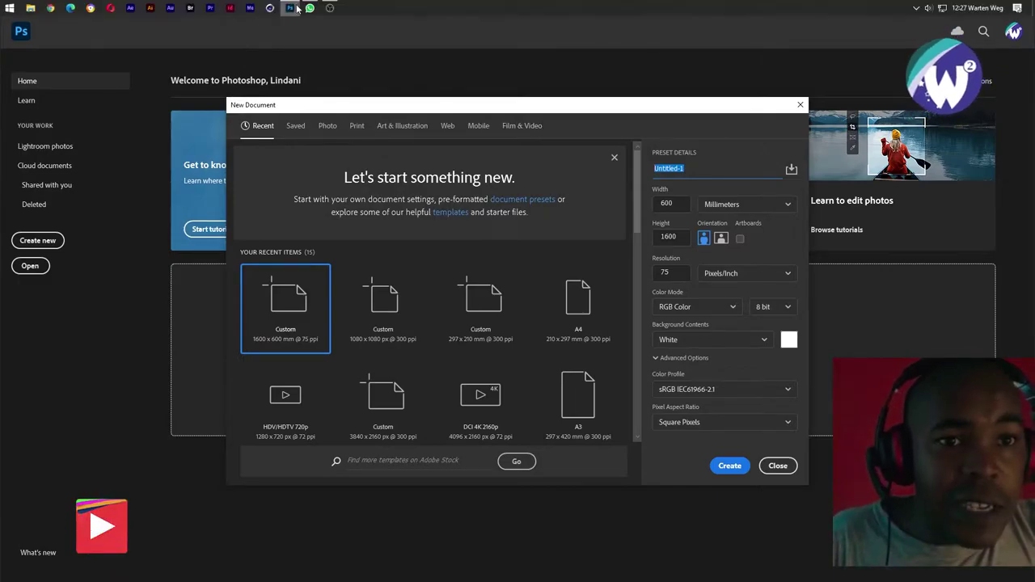
View the client's reference banner image full-screen in WhatsApp, then close it
click(309, 8)
mouse_move(837, 215)
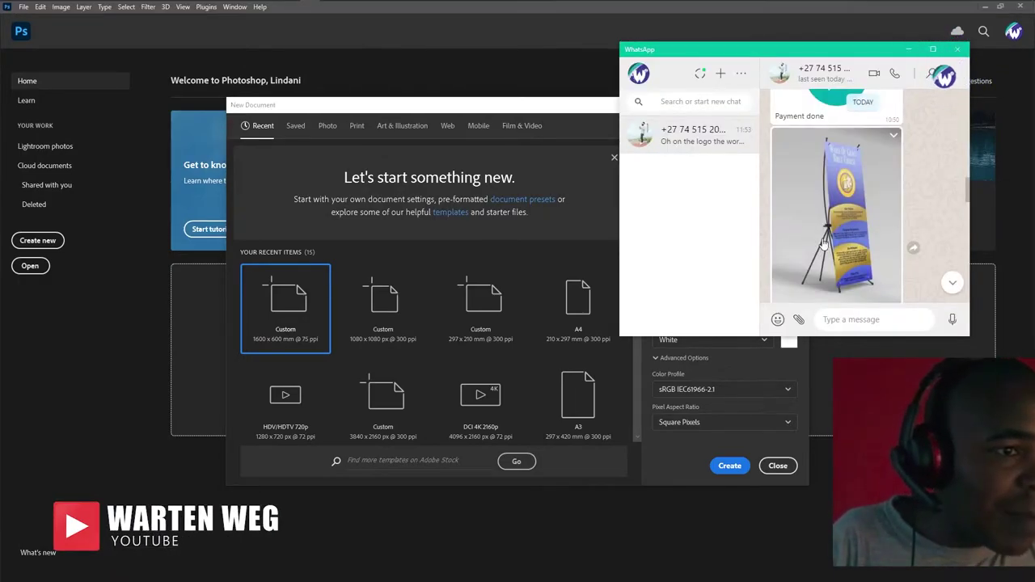
click(838, 234)
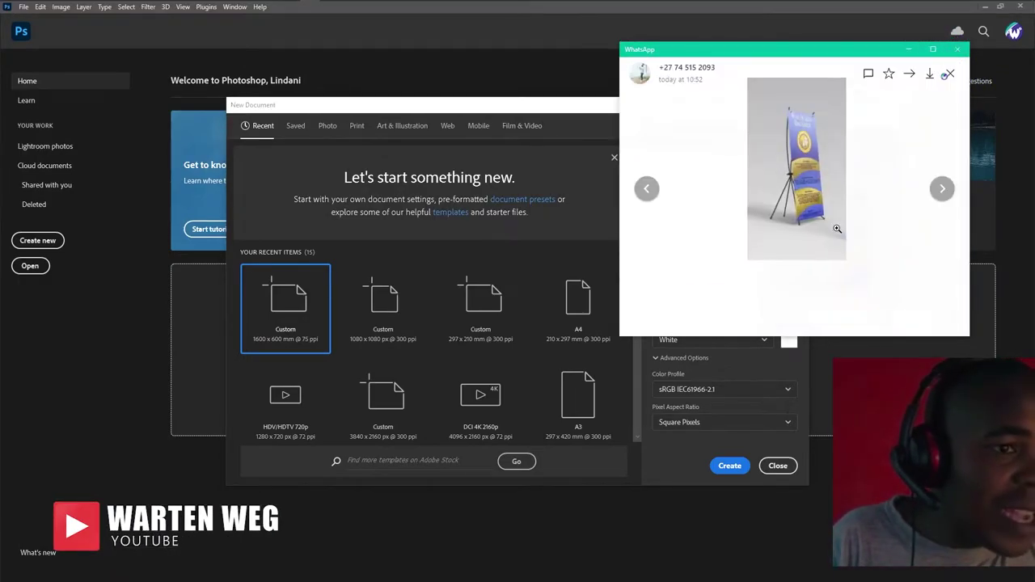
click(806, 165)
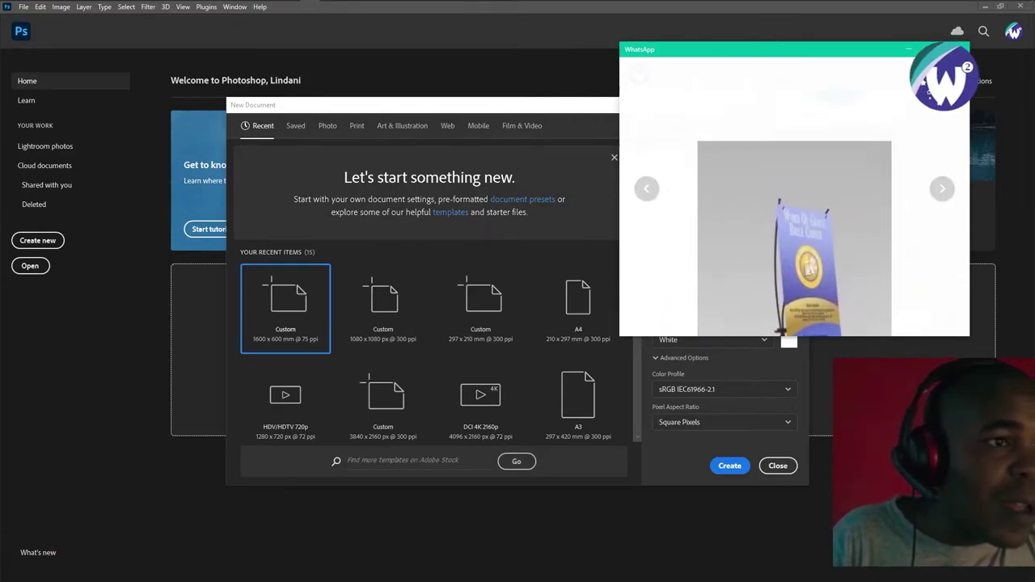
key(super+Up)
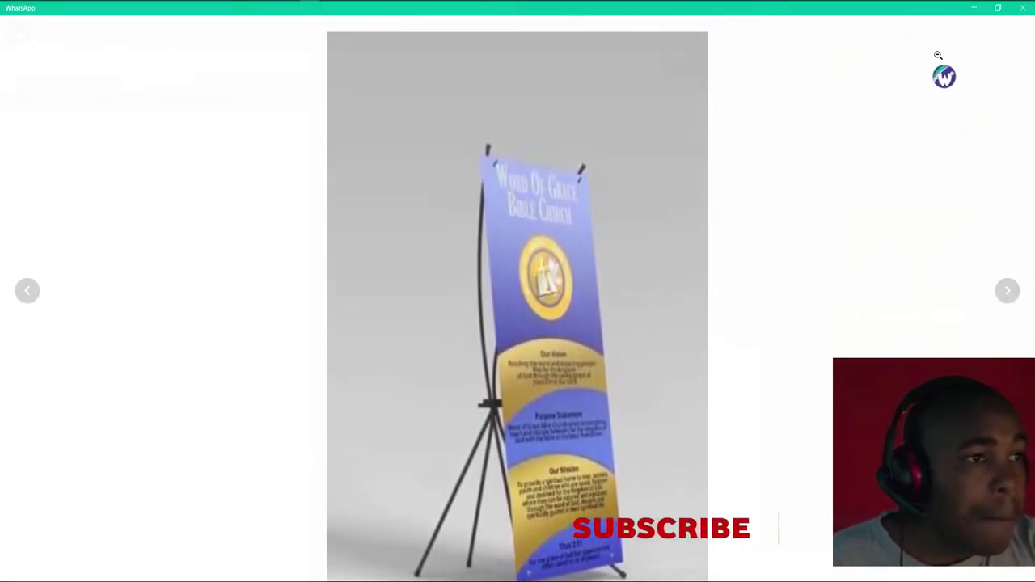
click(998, 8)
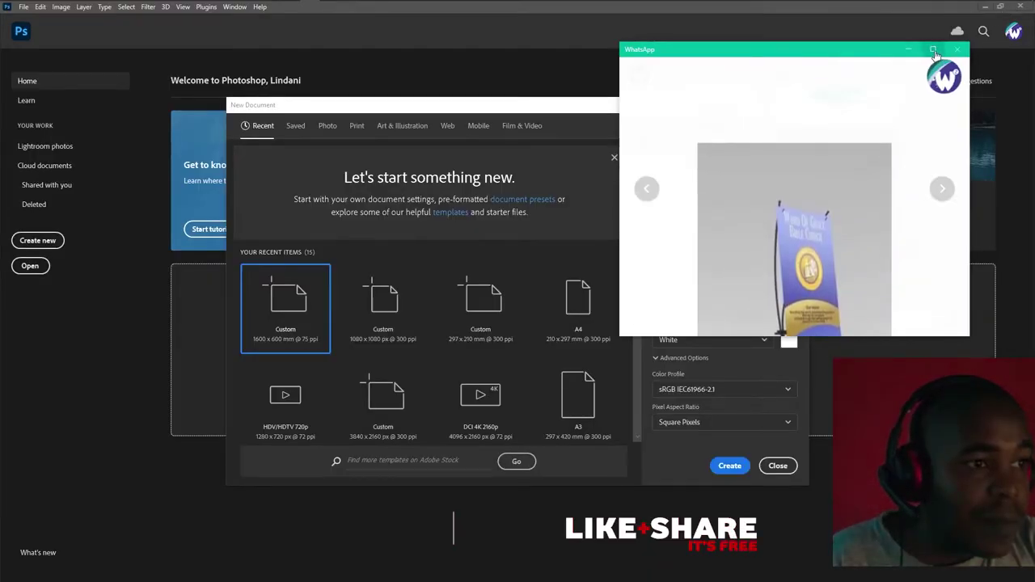
click(934, 50)
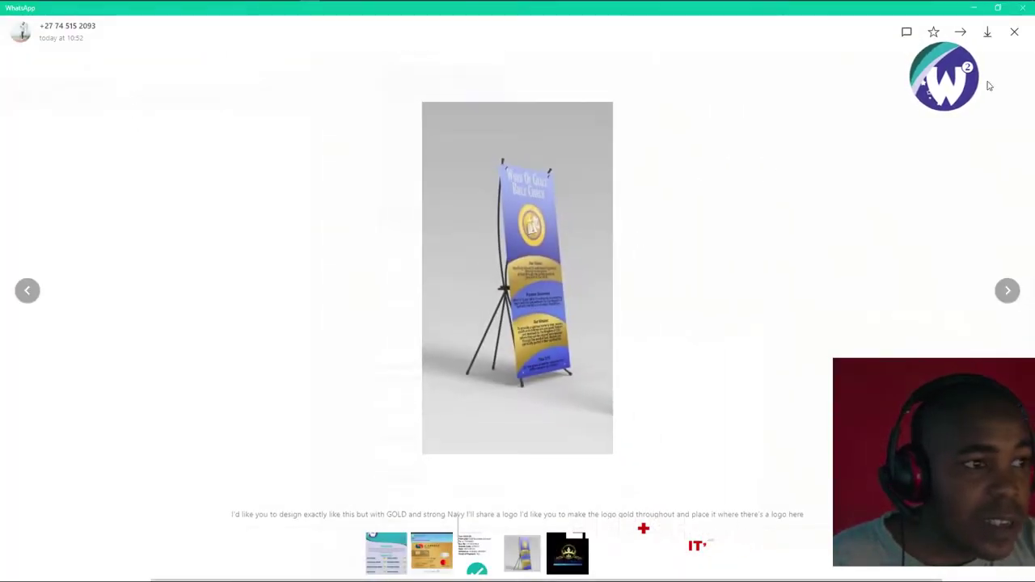
click(1016, 33)
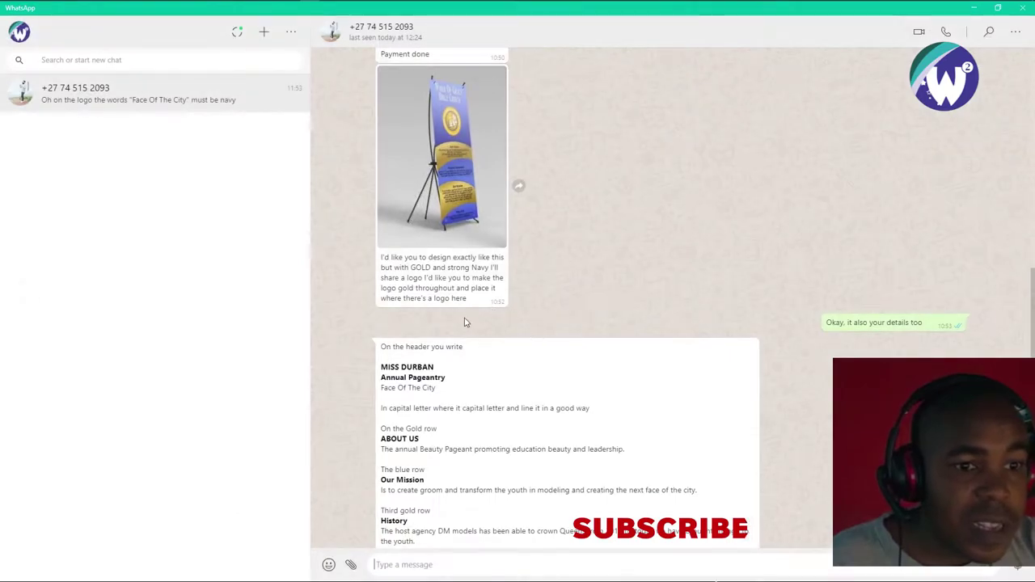
Scroll through the chat and select the client's design request message
scroll(466, 323, up, 1)
scroll(461, 317, up, 3)
scroll(457, 312, up, 3)
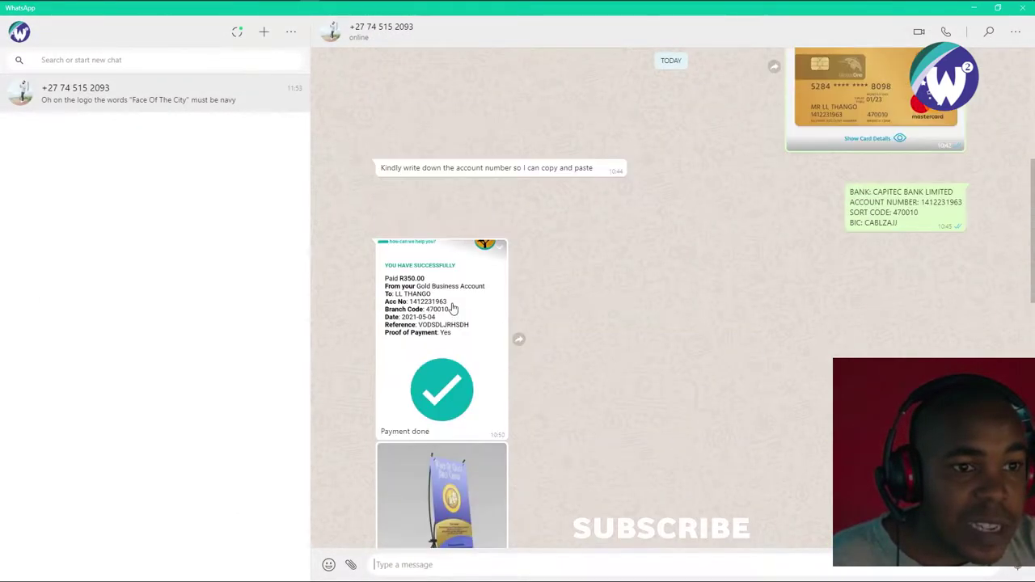
scroll(463, 252, up, 3)
scroll(462, 253, down, 7)
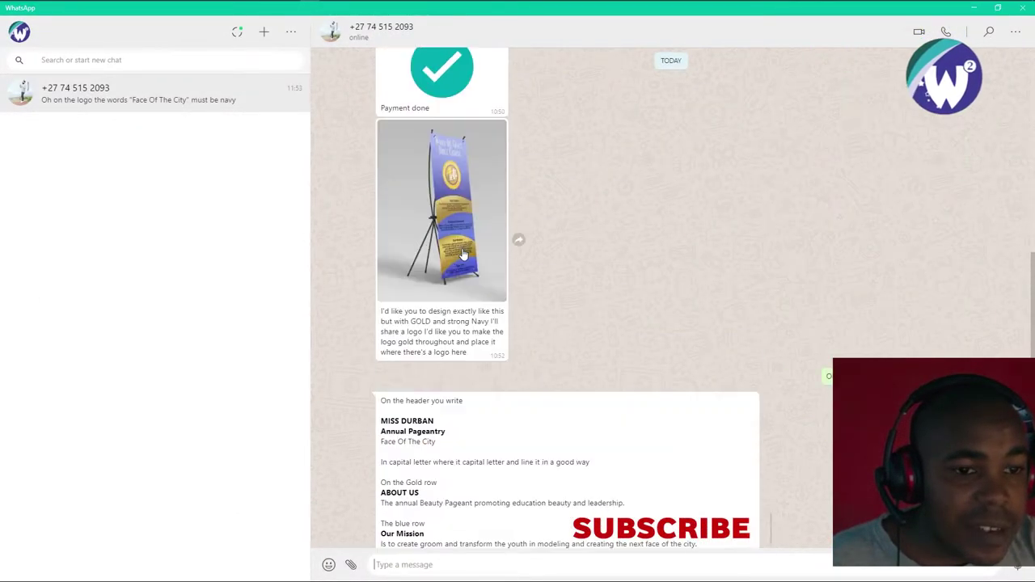
scroll(475, 272, down, 2)
mouse_move(477, 250)
mouse_down()
mouse_move(440, 212)
mouse_move(378, 211)
mouse_up()
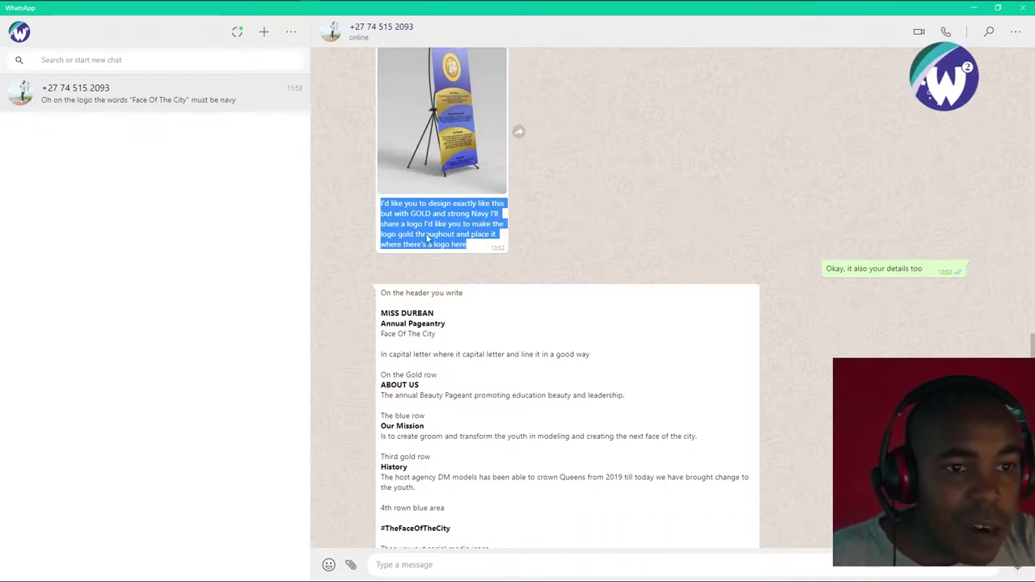
Copy the header lines MISS DURBAN, Annual Pageantry, Face Of The City
scroll(460, 231, down, 2)
scroll(462, 232, down, 1)
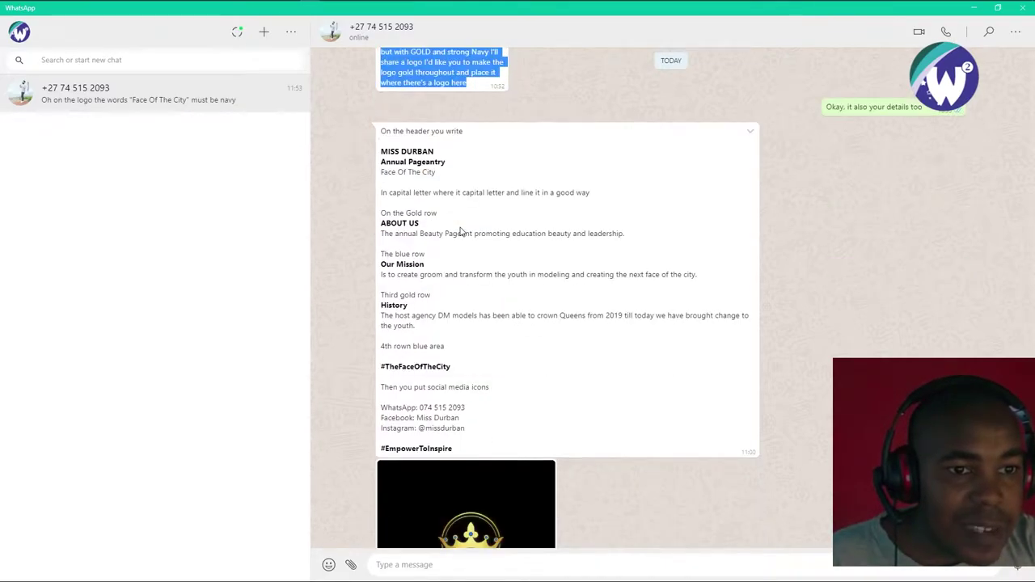
scroll(460, 231, down, 1)
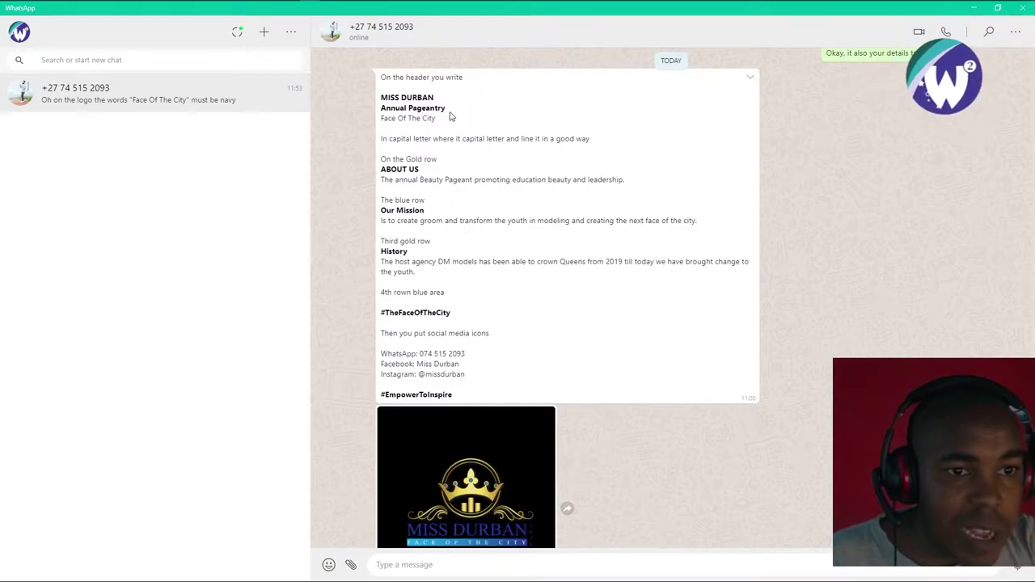
drag(451, 113, 377, 100)
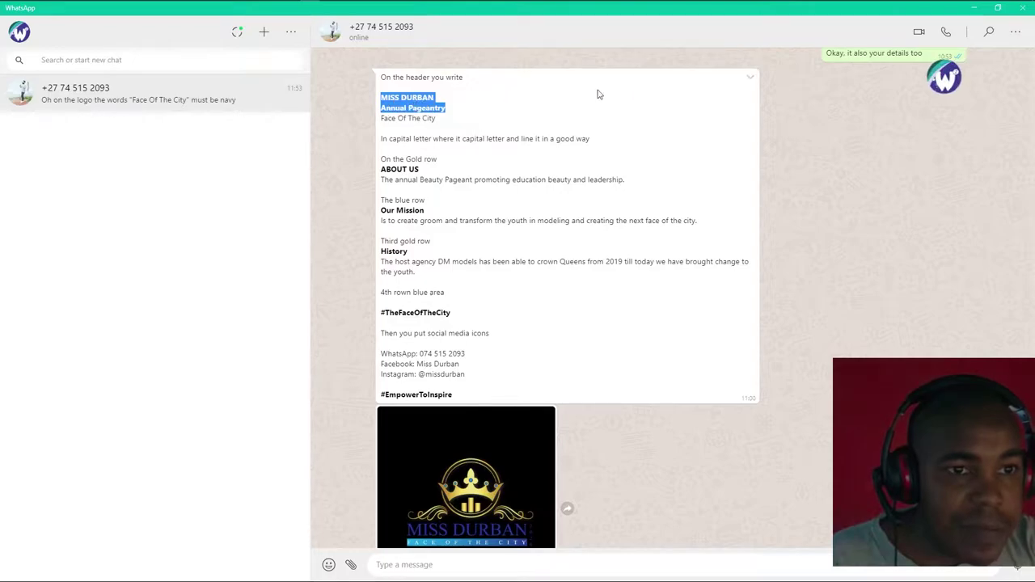
drag(437, 121, 379, 98)
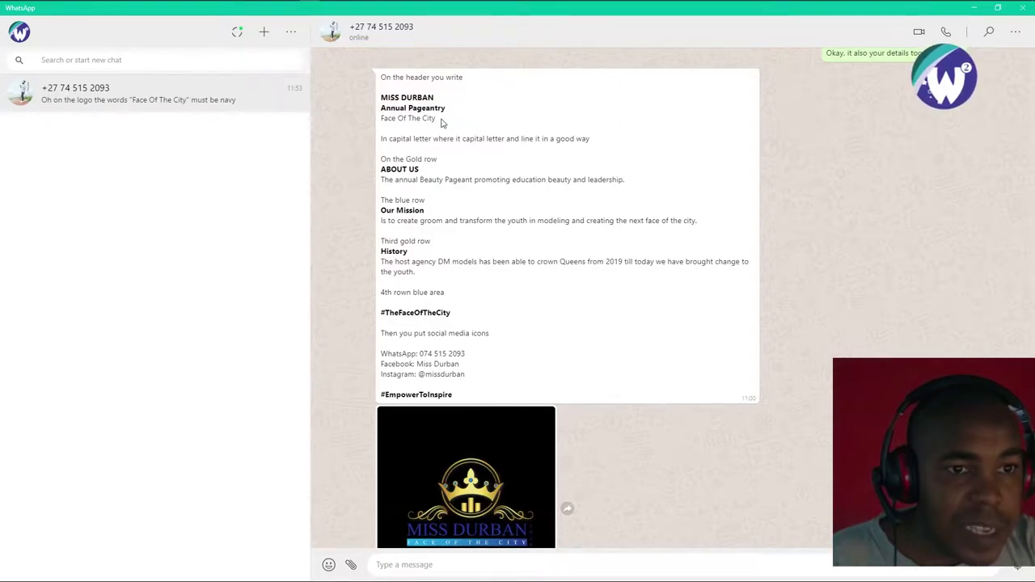
right_click(404, 97)
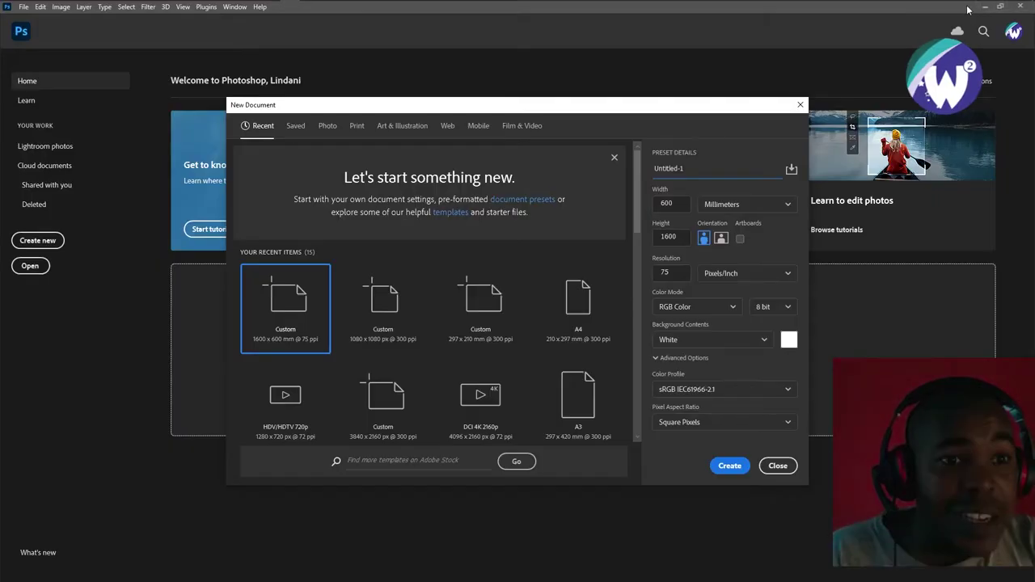
Name the document 'MISS DURBAN Annual Pageantry Face Of The City' and create it
drag(684, 168, 653, 168)
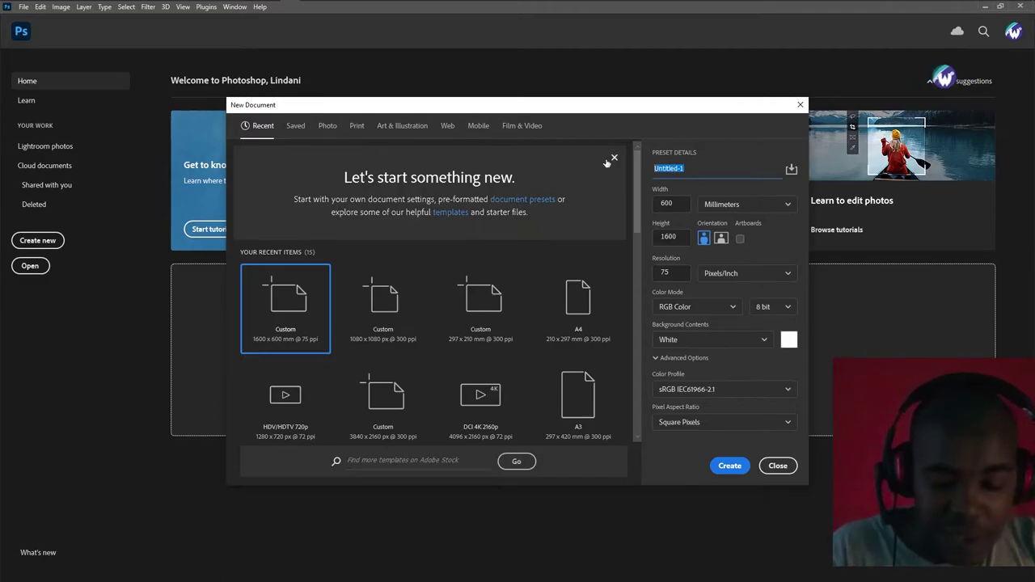
text(DURBANAnnual PageantryFace Of The City)
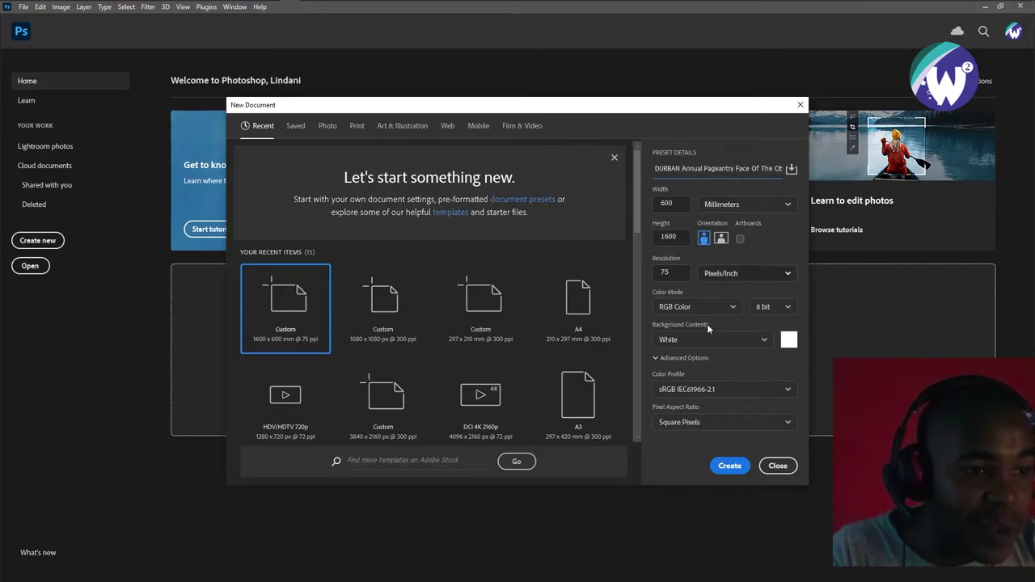
click(729, 467)
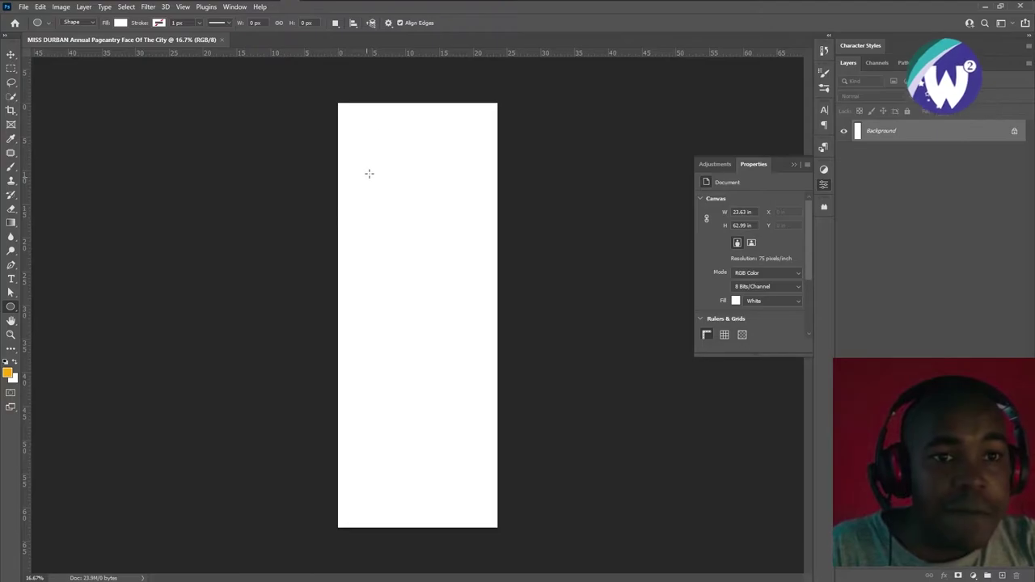
key(super)
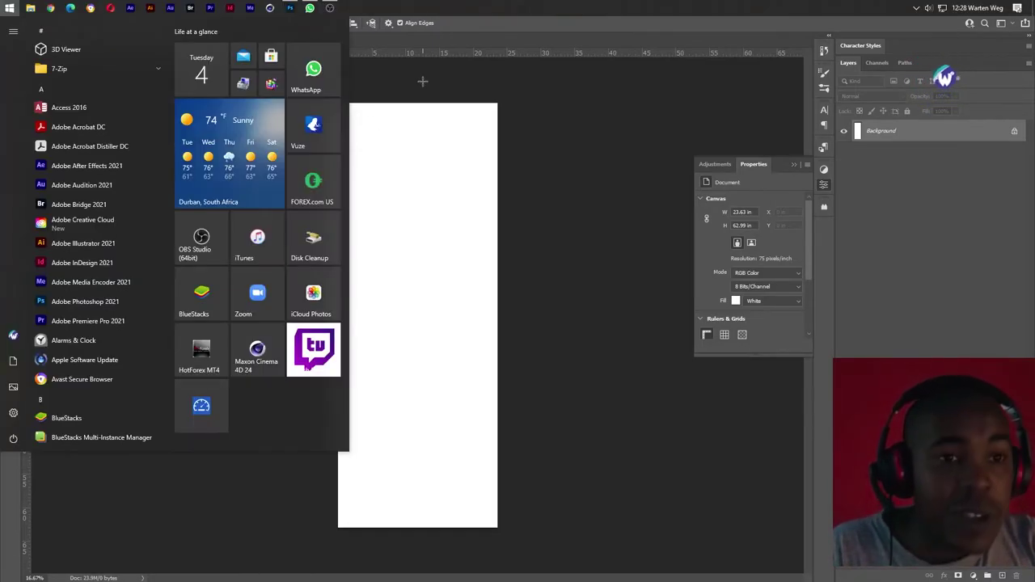
key(super)
scroll(418, 108, up, 1)
scroll(418, 107, up, 1)
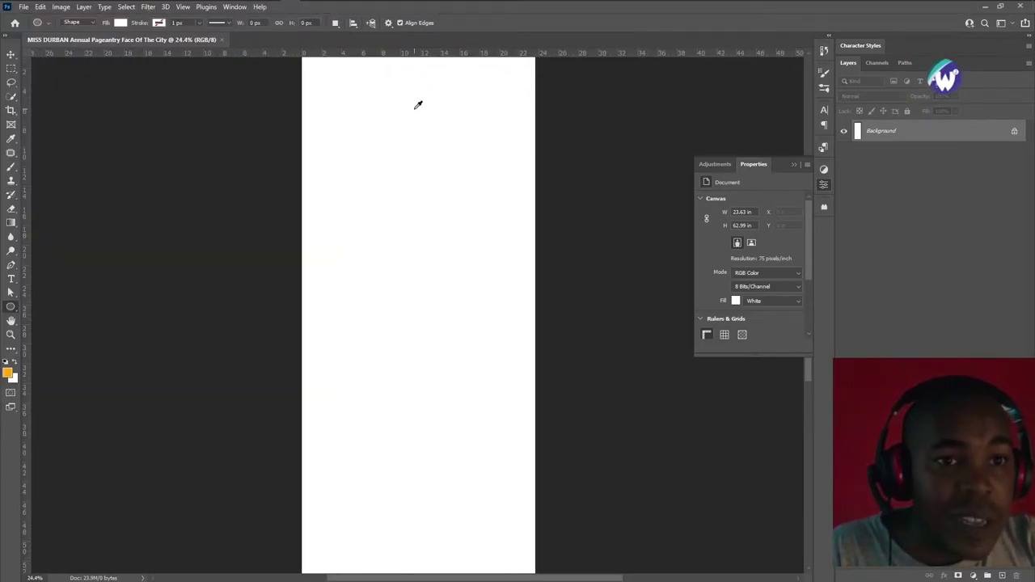
scroll(418, 105, up, 1)
scroll(418, 101, up, 1)
scroll(418, 101, up, 1)
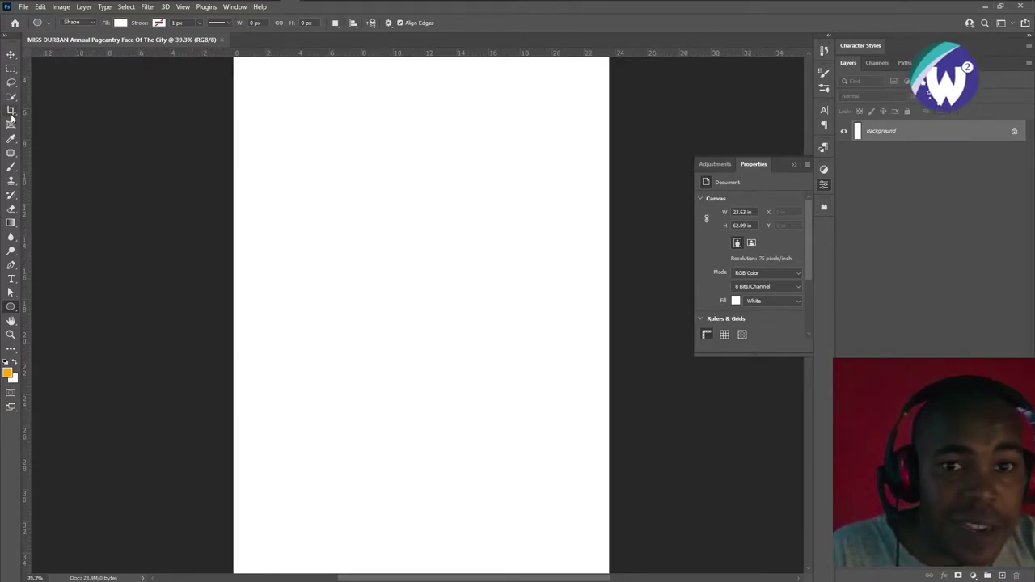
Place vertical guides at the left edge and just inside the right edge (~22.9 in)
drag(30, 118, 246, 119)
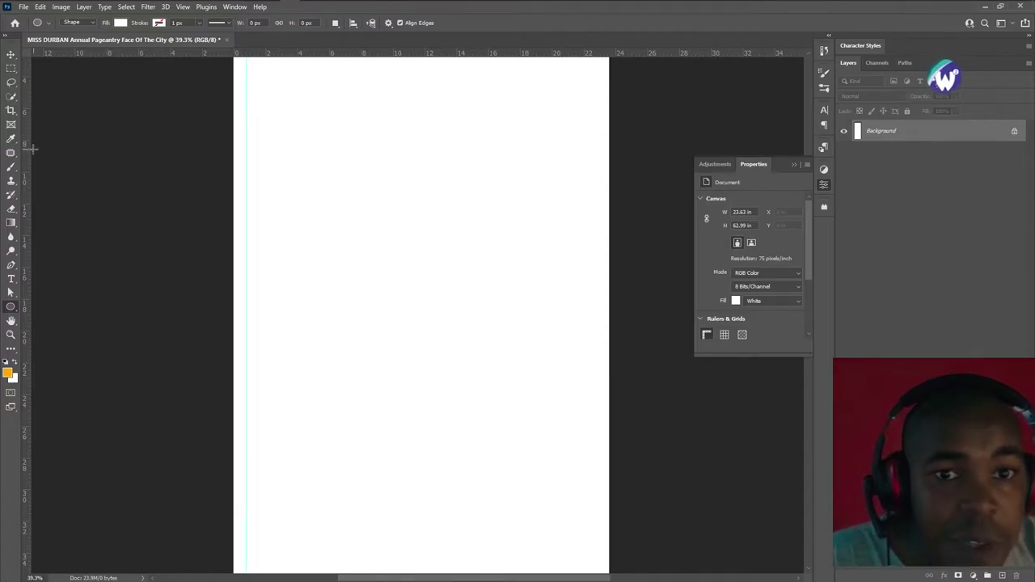
drag(28, 156, 608, 154)
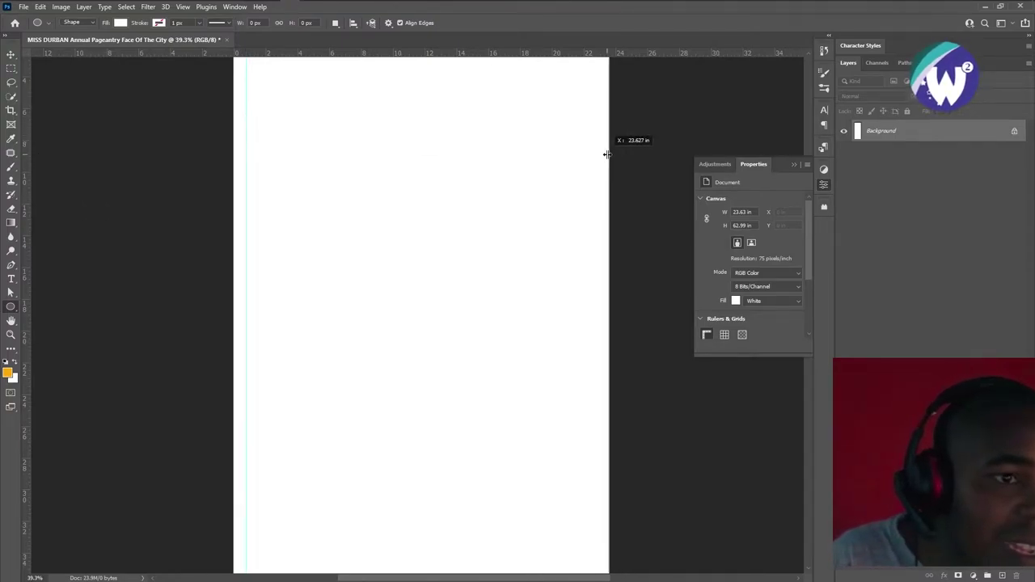
drag(607, 154, 601, 154)
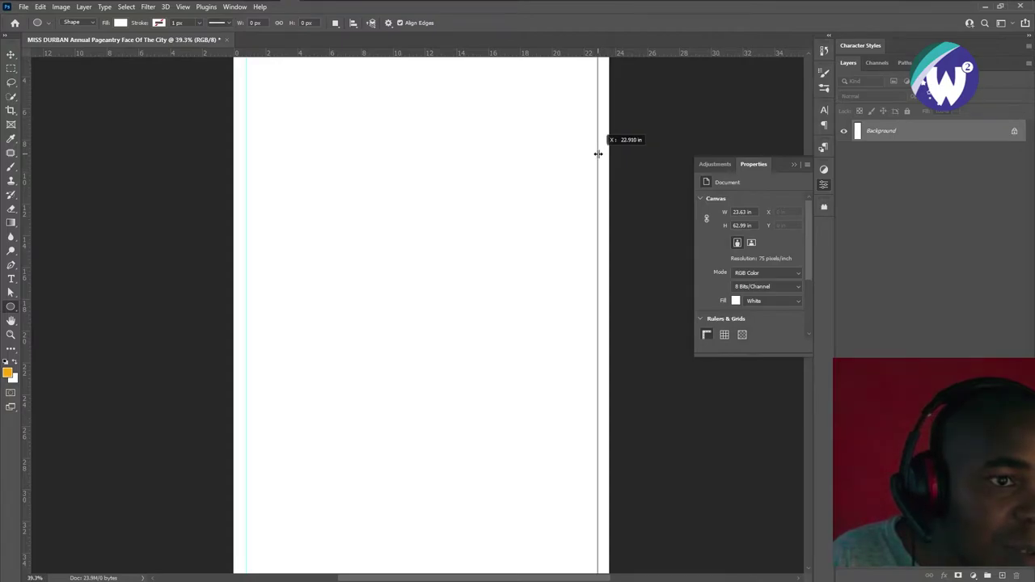
drag(601, 154, 596, 154)
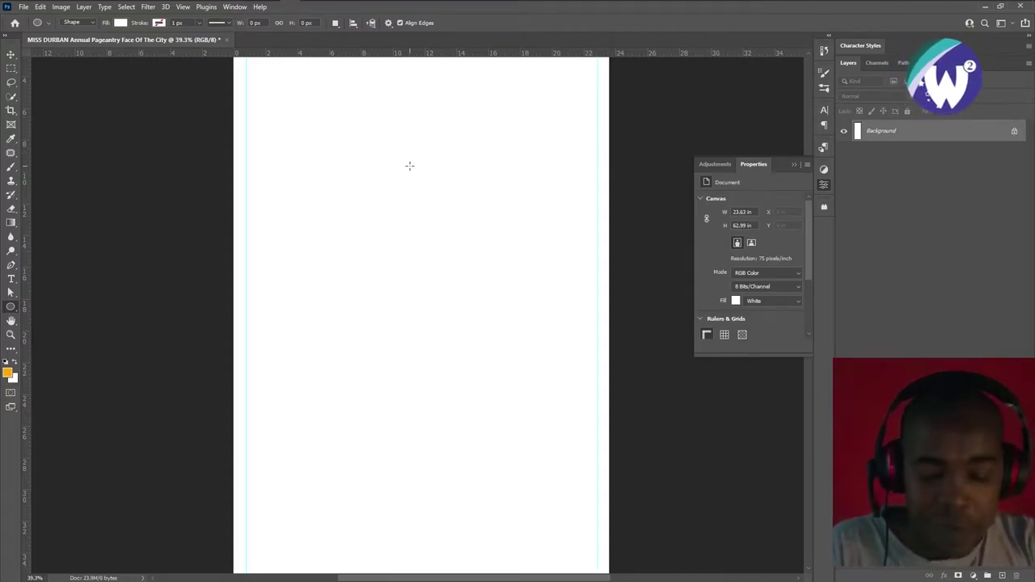
scroll(432, 184, down, 1)
scroll(432, 184, down, 1)
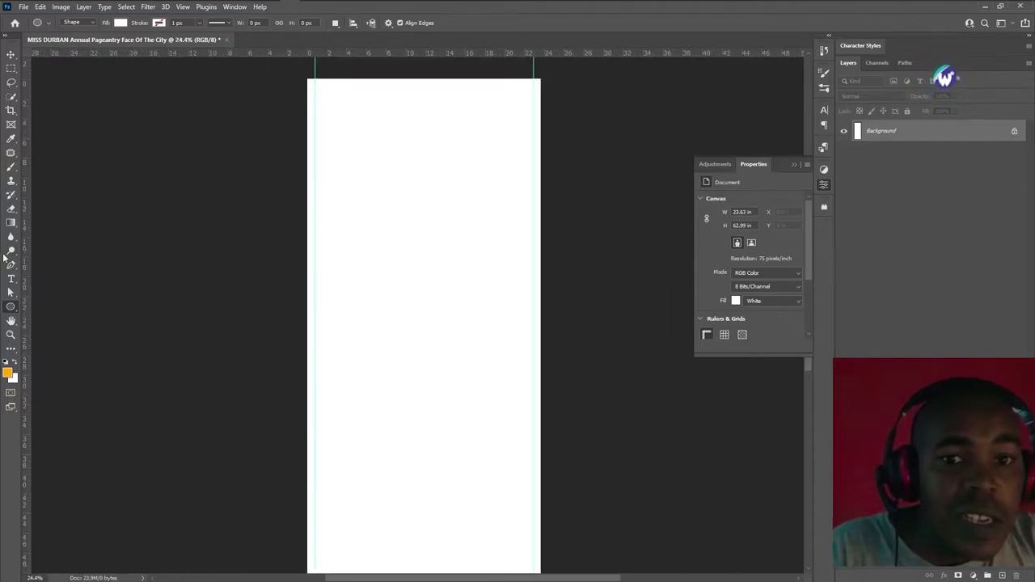
Paste the three-line MISS DURBAN title as a text layer near the top
click(12, 279)
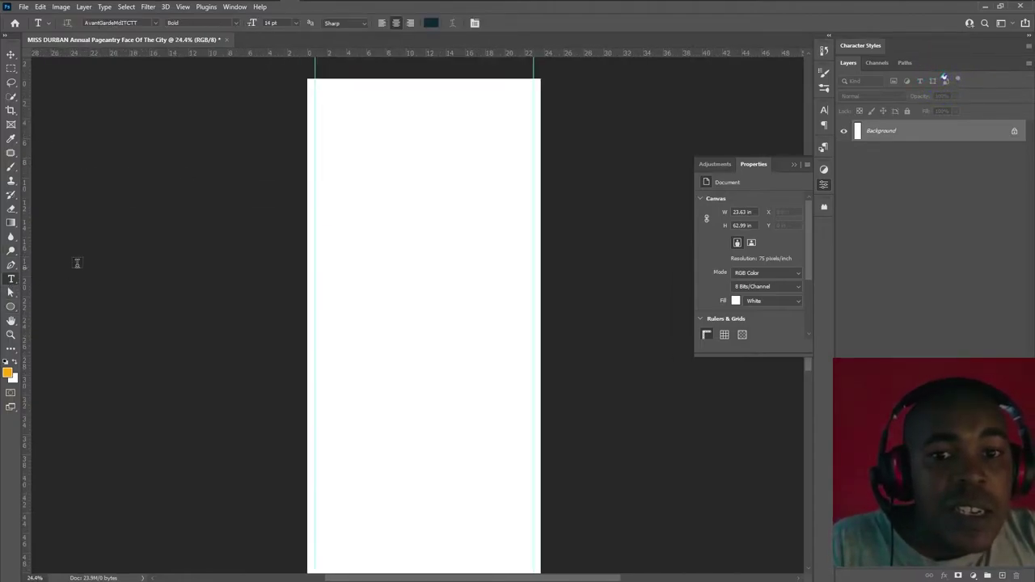
click(394, 111)
key(ctrl+v)
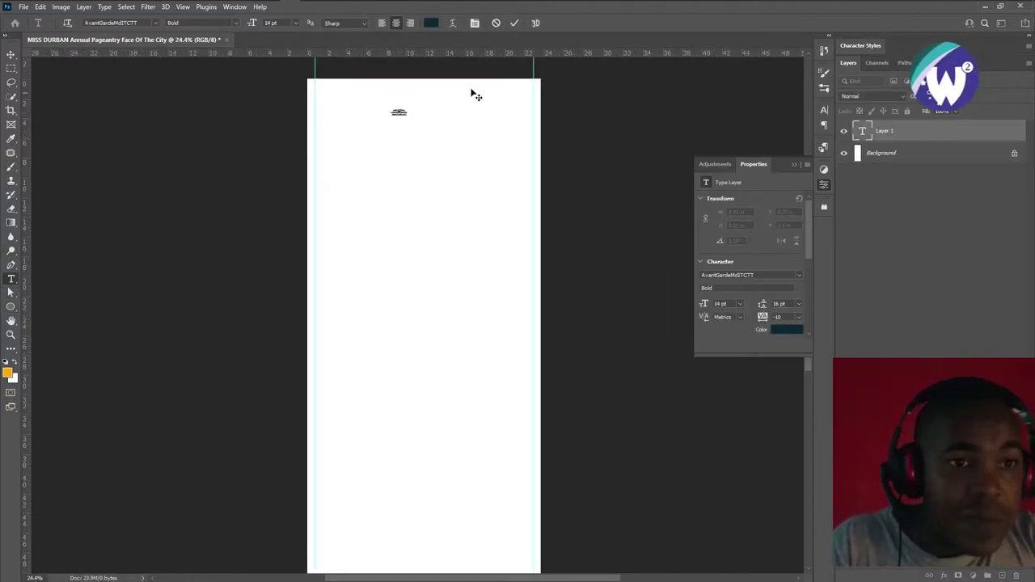
click(515, 23)
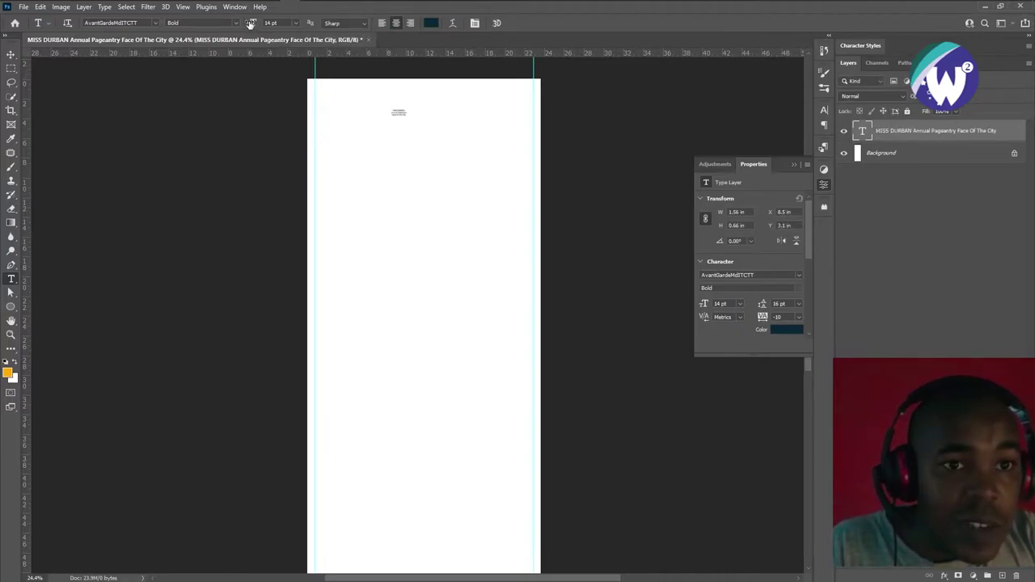
scroll(289, 22, up, 3)
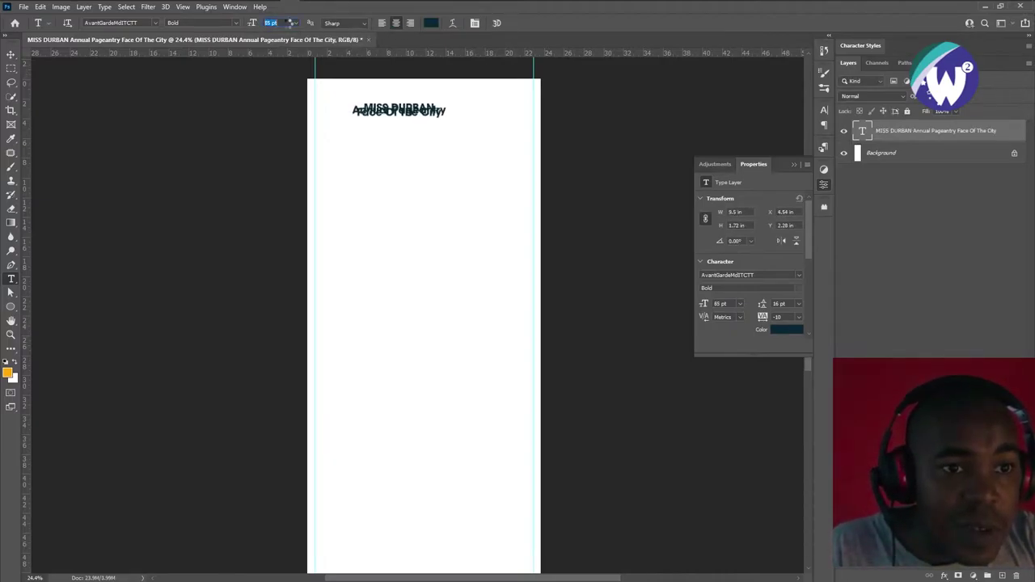
scroll(293, 25, up, 2)
scroll(298, 25, up, 2)
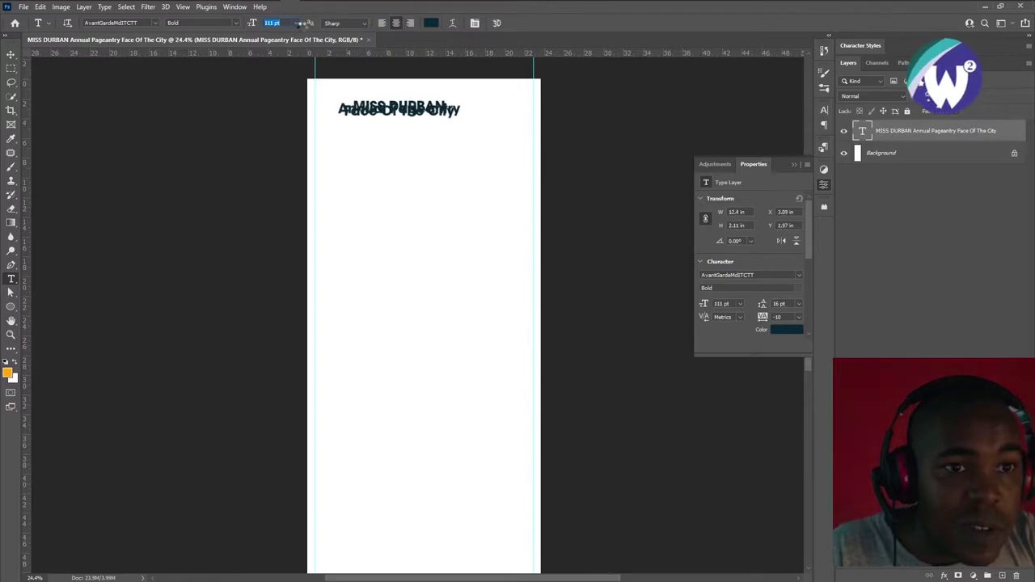
scroll(305, 24, up, 2)
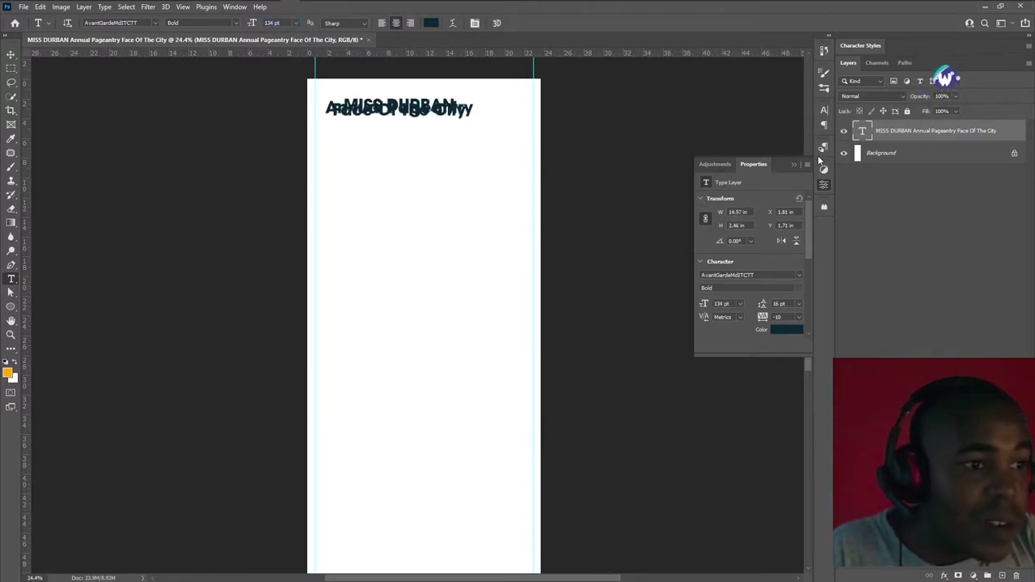
Give the 134 pt title 115 pt leading in the Character panel
click(824, 112)
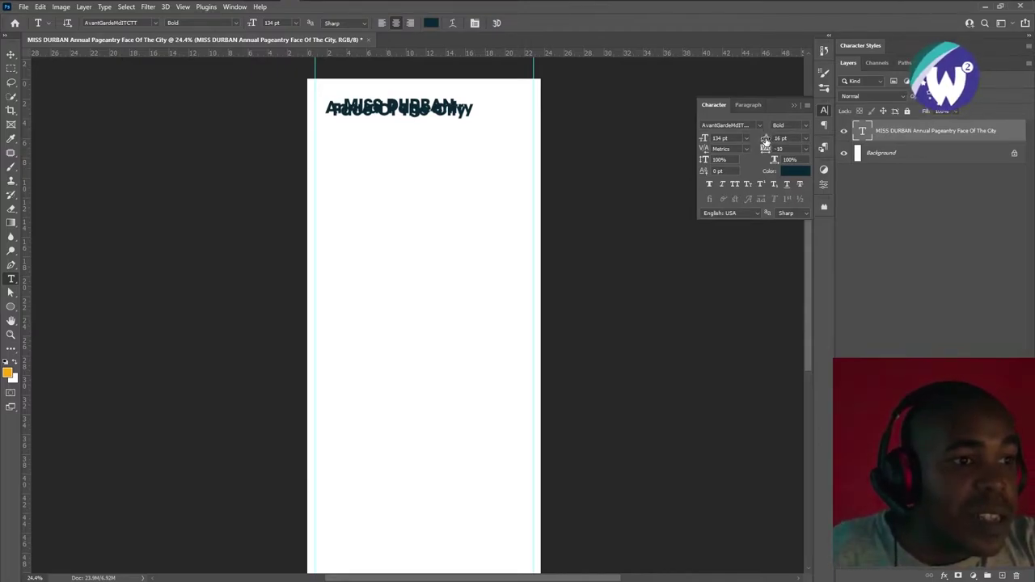
drag(767, 141, 765, 144)
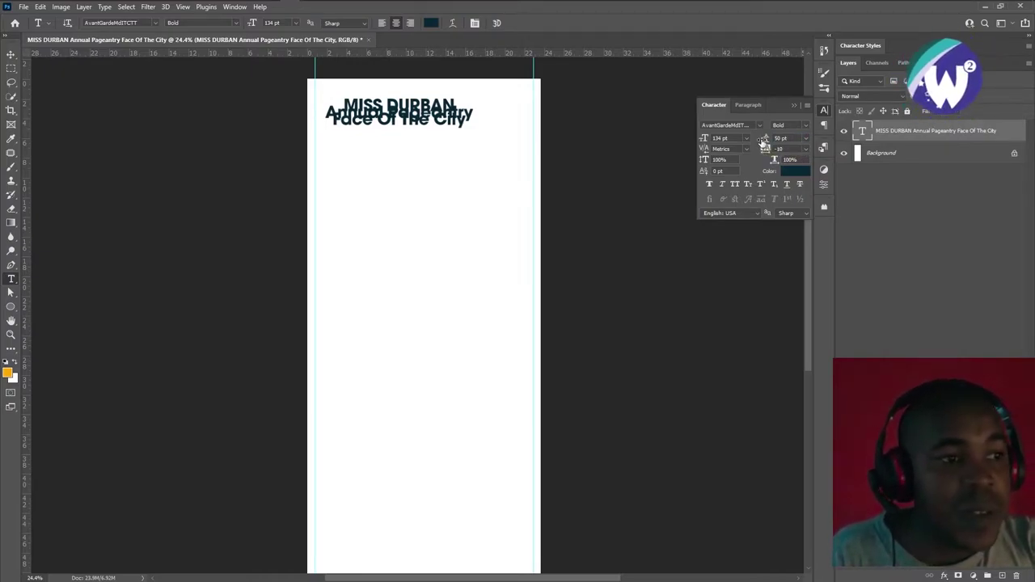
drag(765, 141, 791, 142)
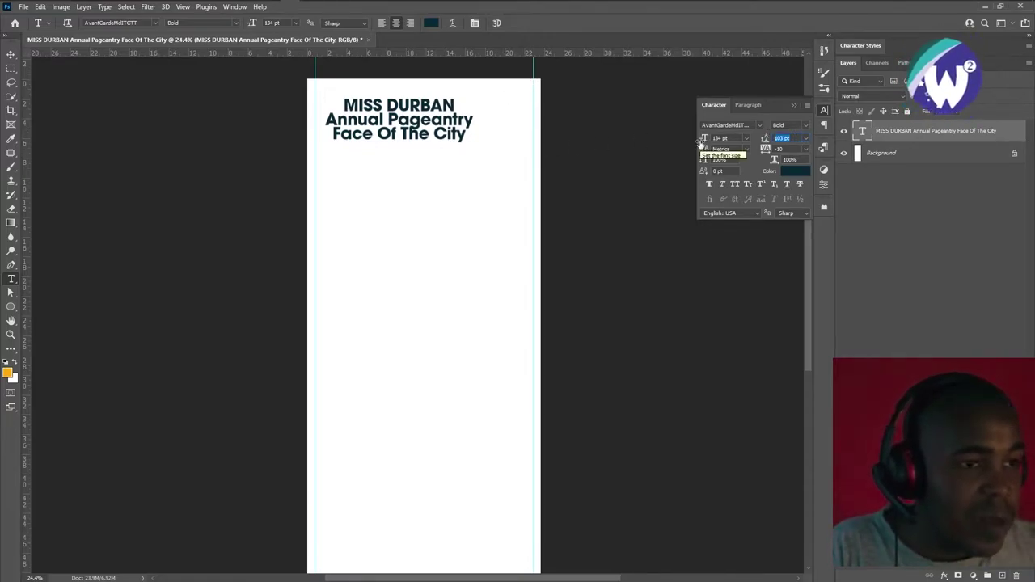
text(115)
key(Return)
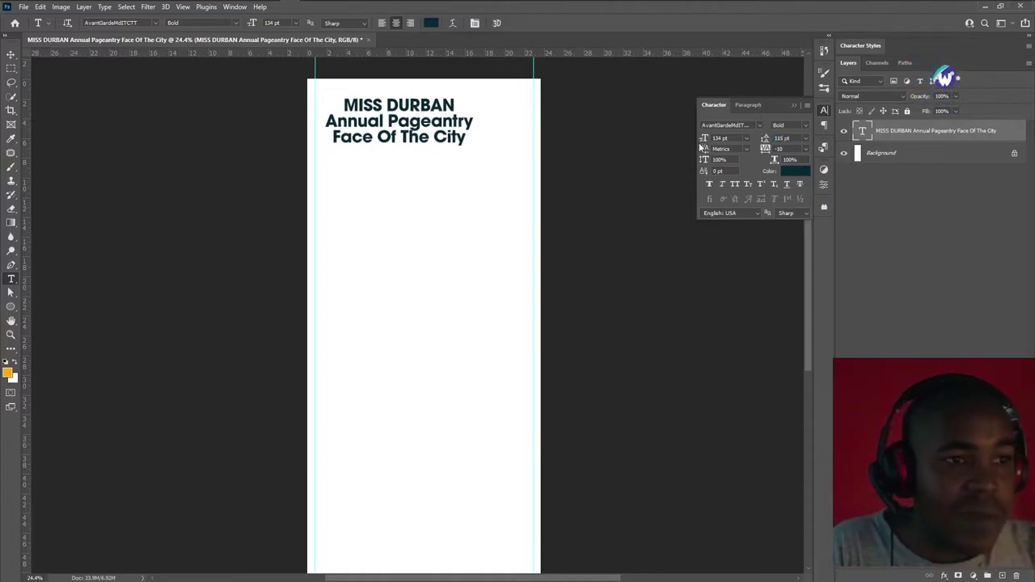
Align the title layer to the horizontal centre of the full canvas
click(11, 55)
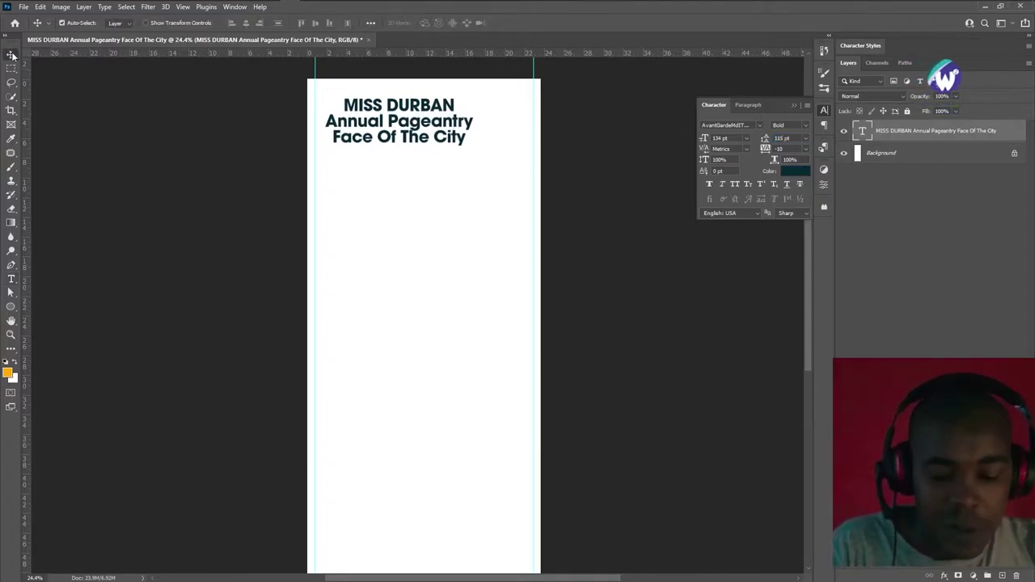
key(ctrl+a)
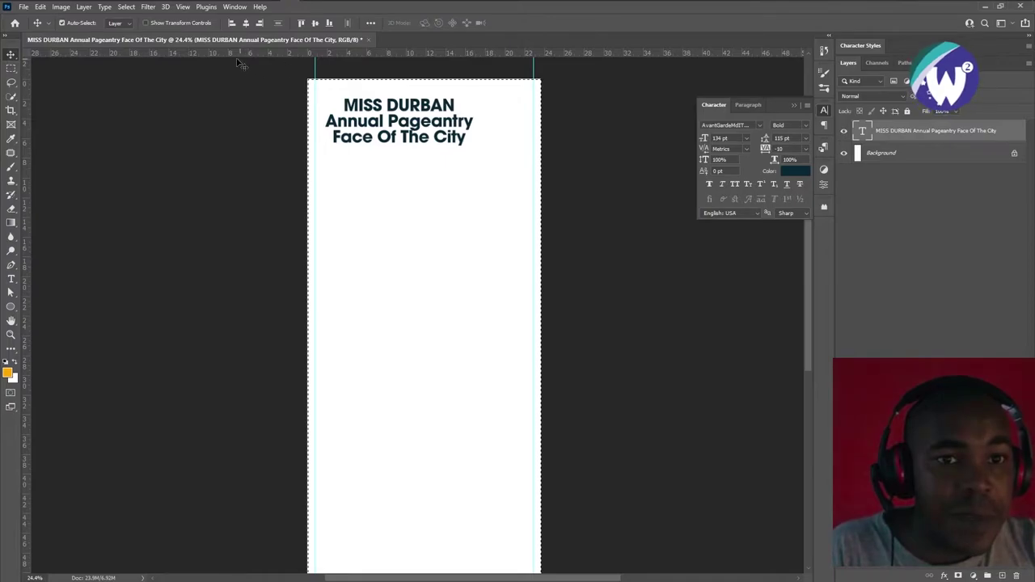
click(246, 23)
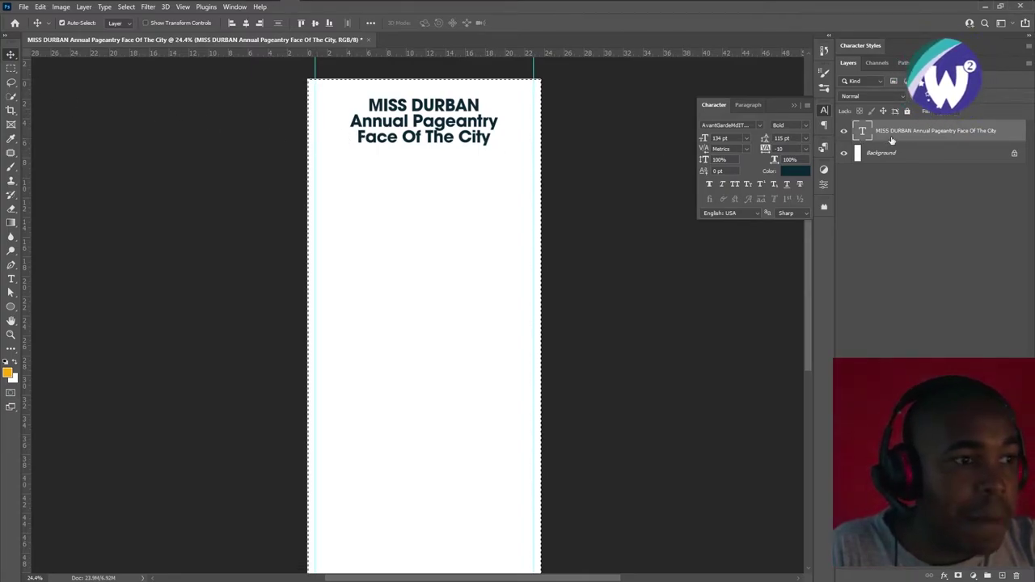
key(ctrl+d)
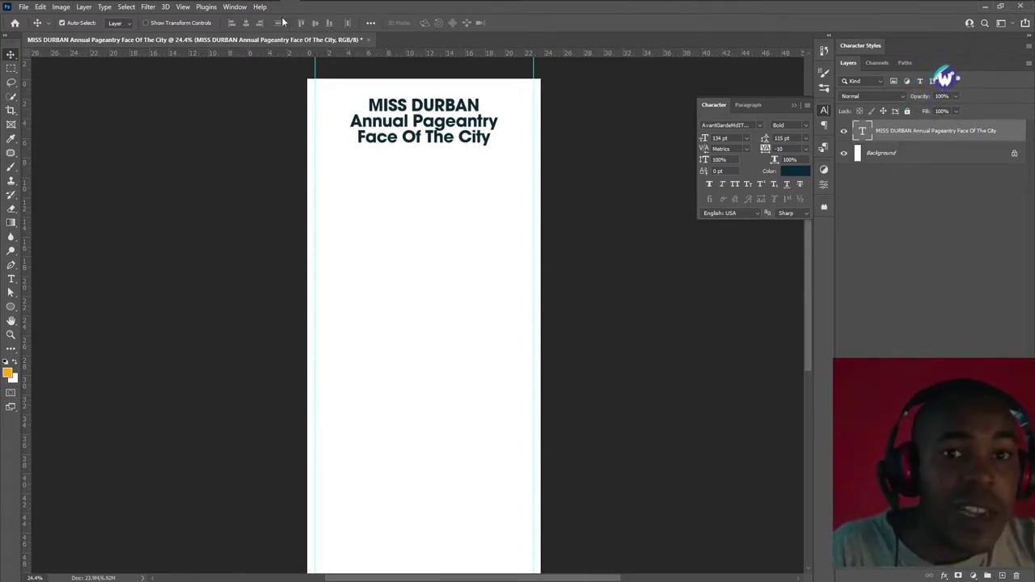
Open the crown logo from Pictures > iCloud Photos > Downloads in Paint
click(31, 9)
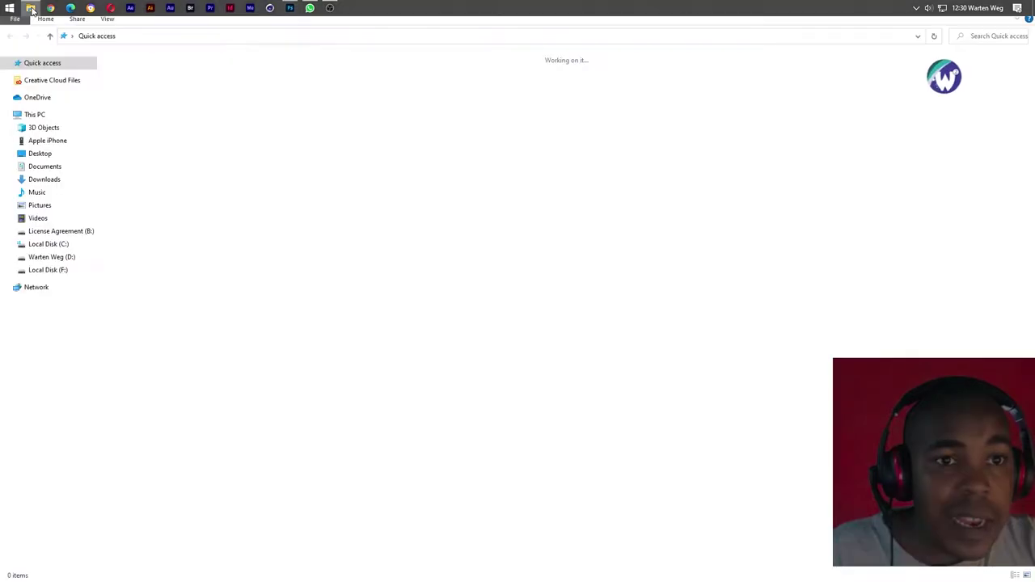
click(290, 7)
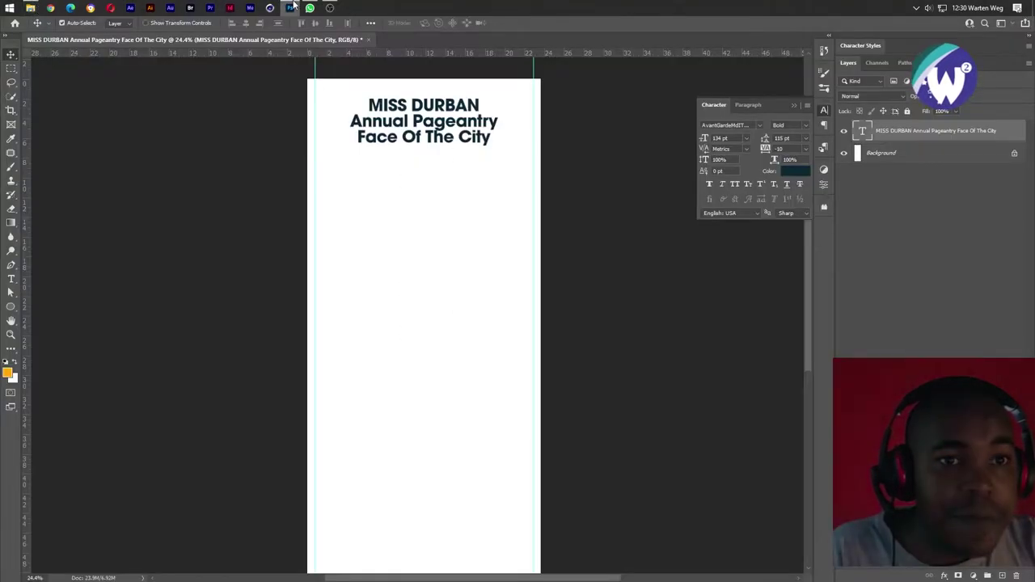
click(32, 8)
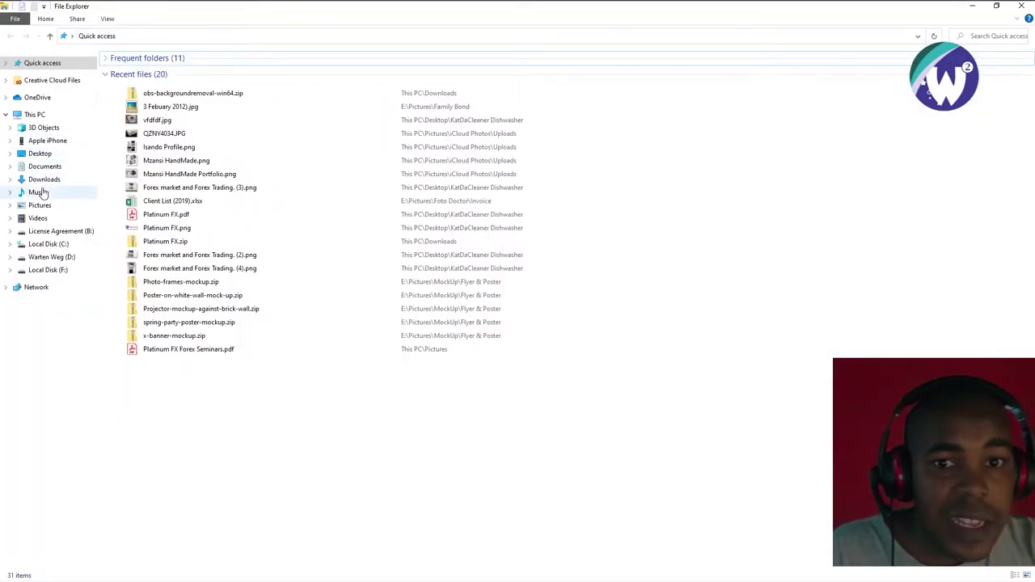
click(38, 205)
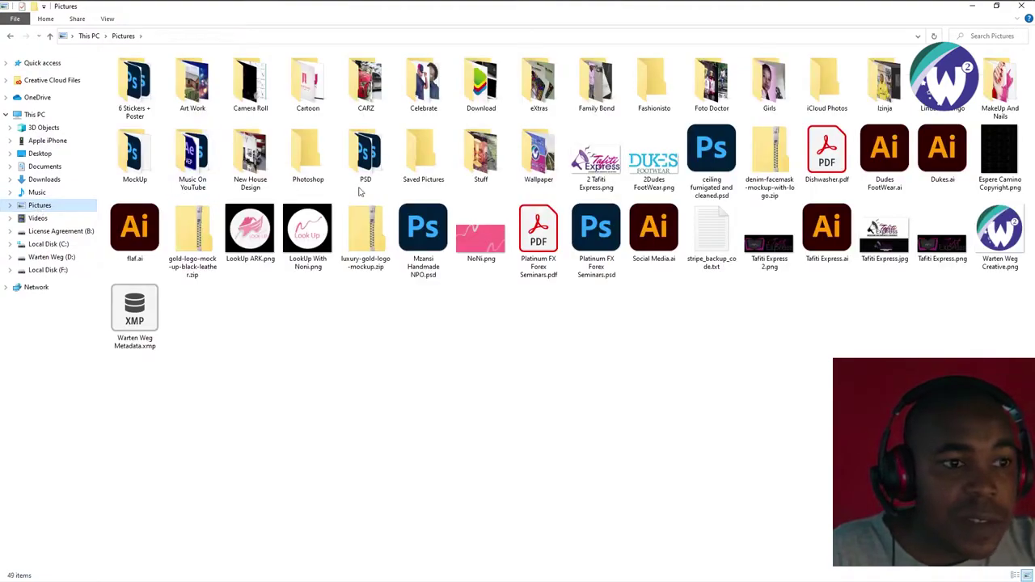
double_click(827, 80)
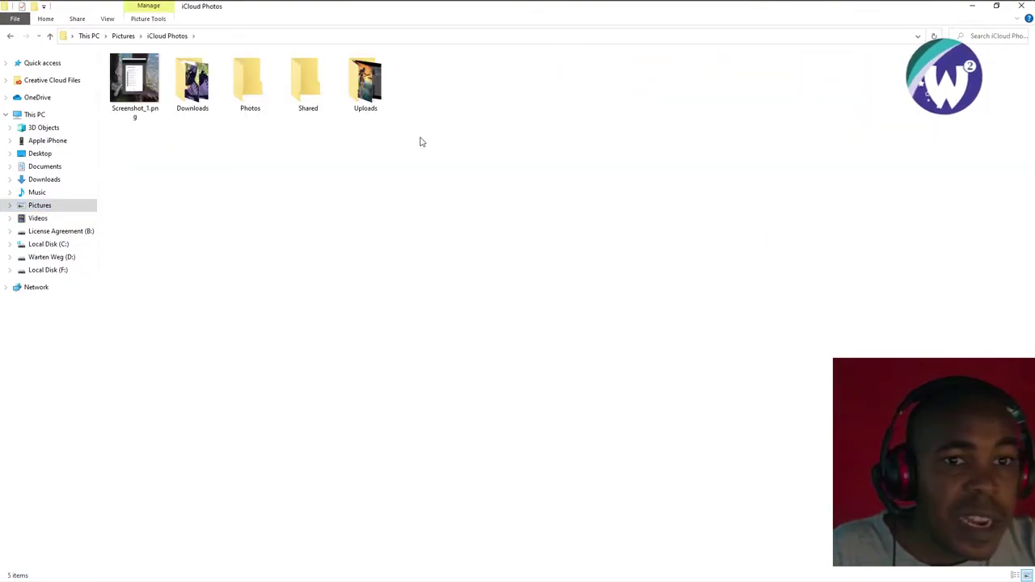
double_click(194, 75)
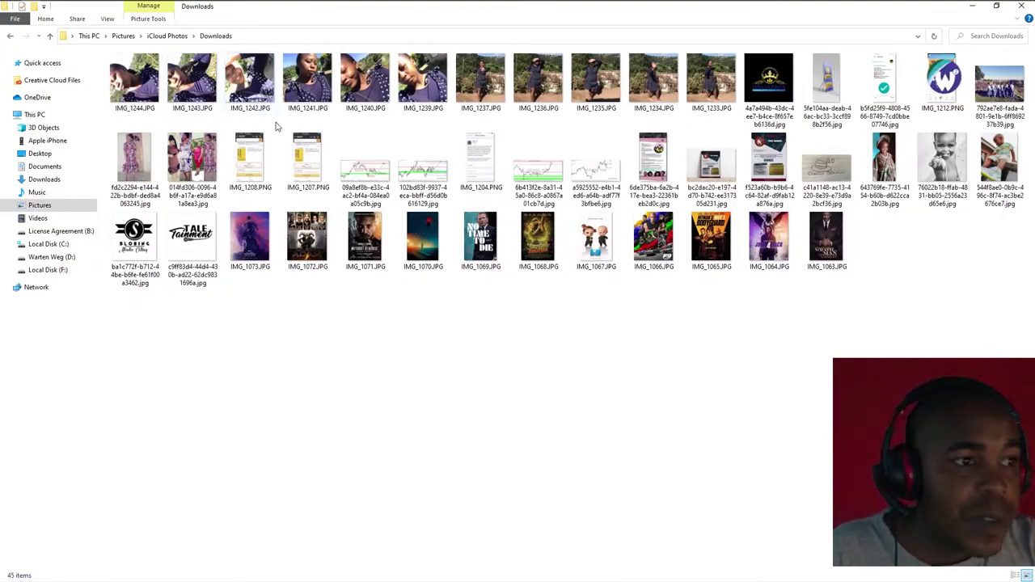
click(770, 81)
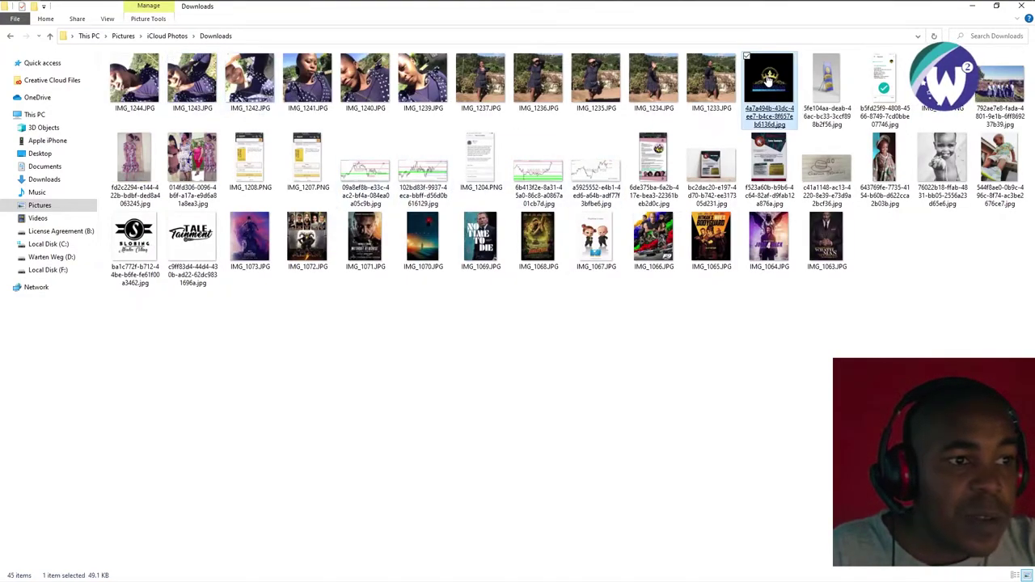
right_click(777, 73)
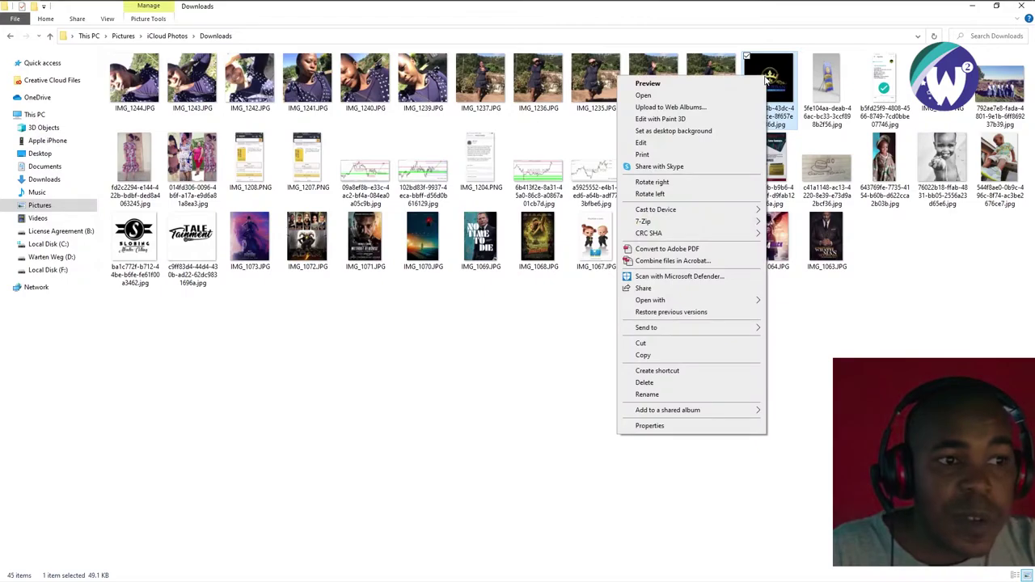
click(644, 146)
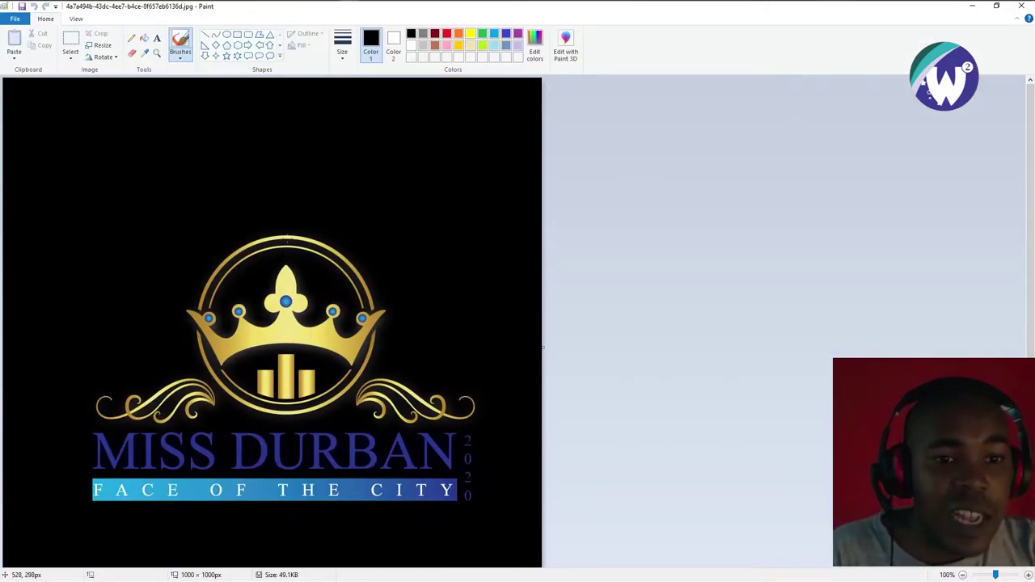
Enlarge the logo to 450% (4500 × 4500 px) in Paint, save it, and return to Photoshop
click(102, 46)
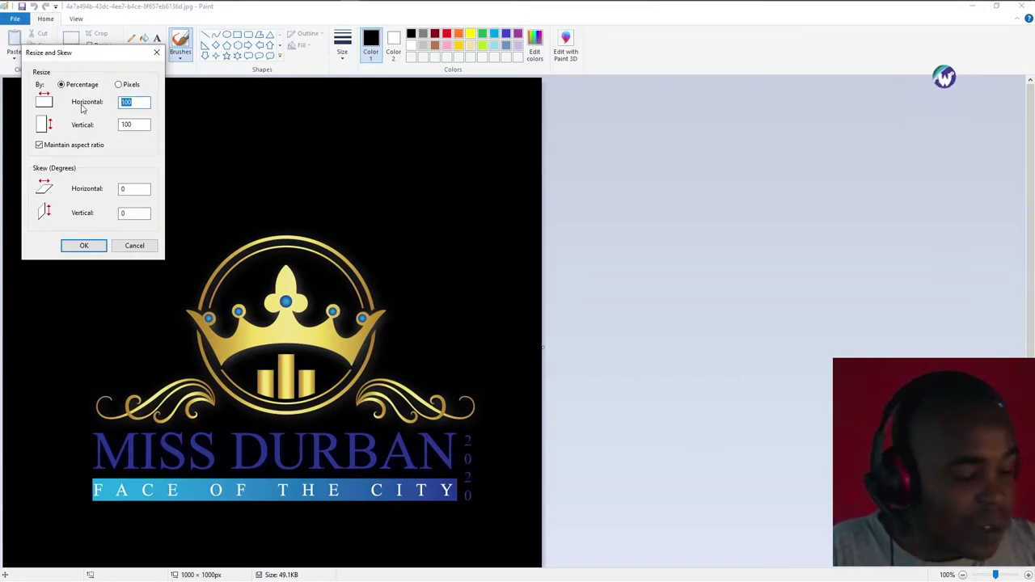
text(50)
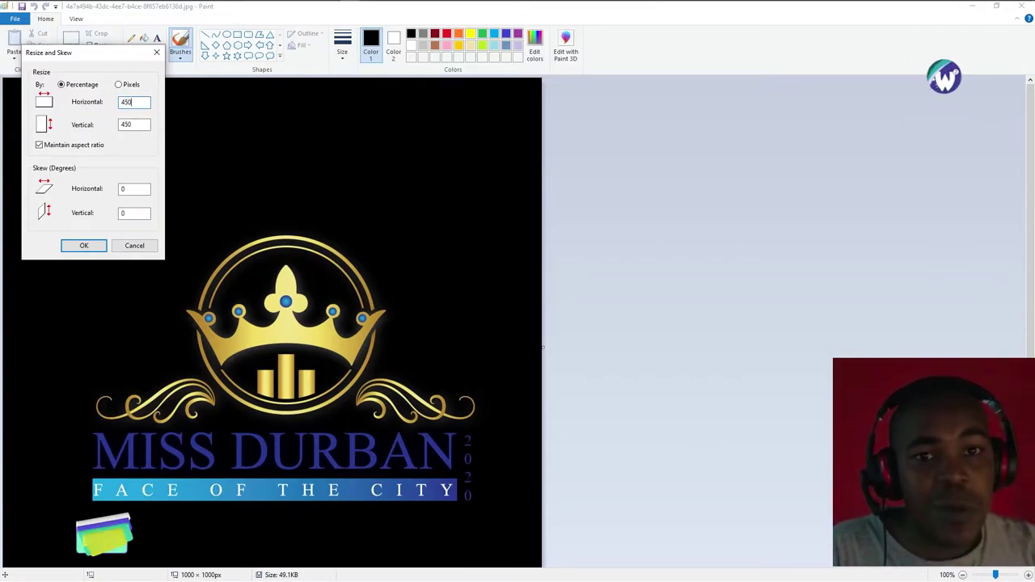
click(81, 245)
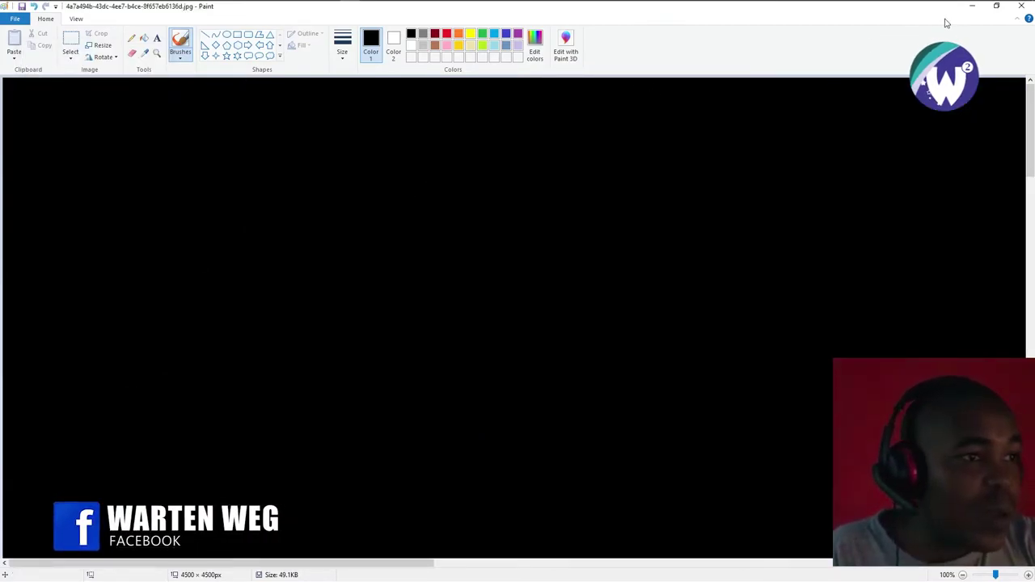
click(1019, 6)
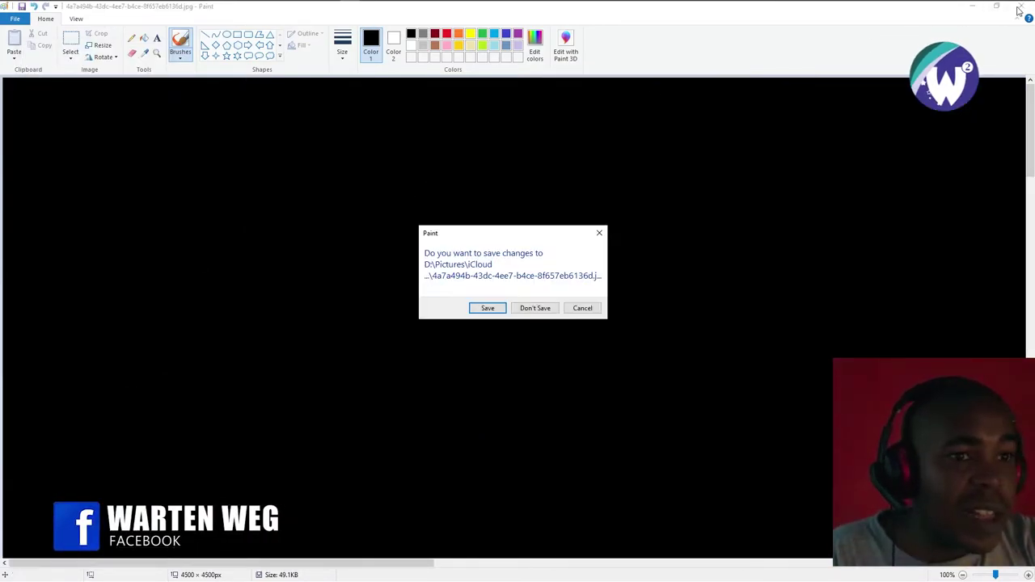
click(488, 308)
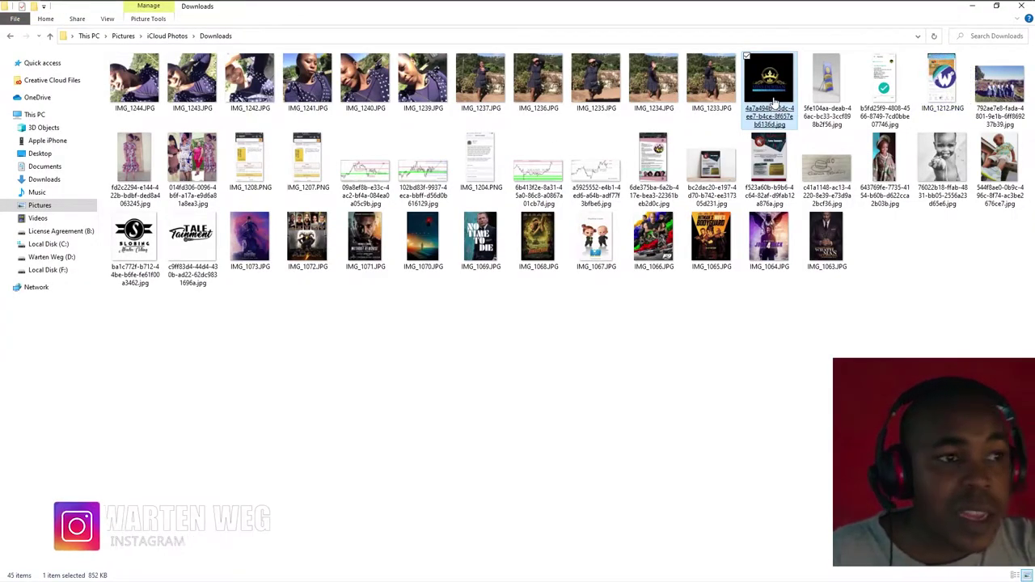
click(311, 12)
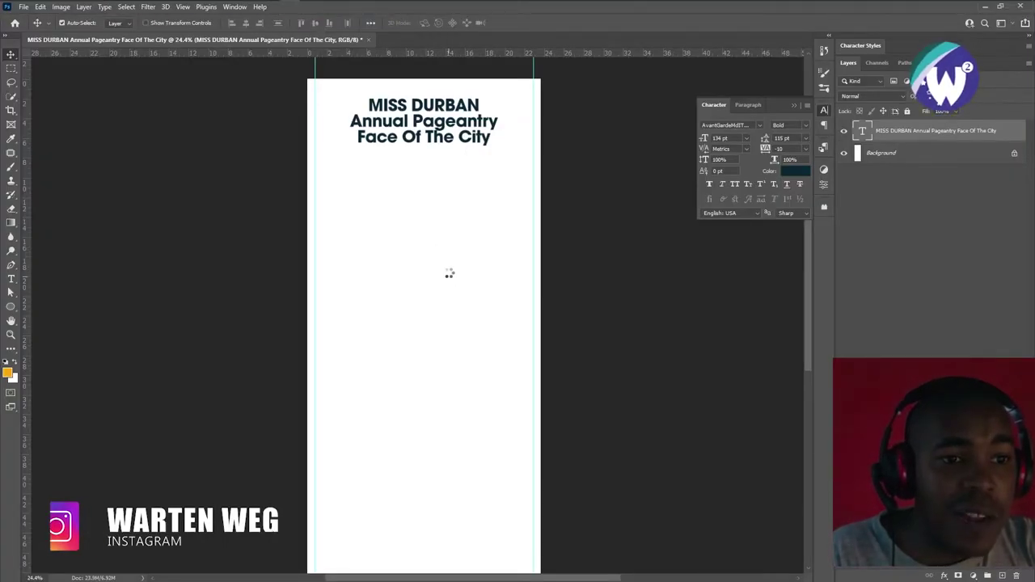
Place the crown logo under the title and keep a hidden duplicate of its layer
drag(451, 278, 448, 275)
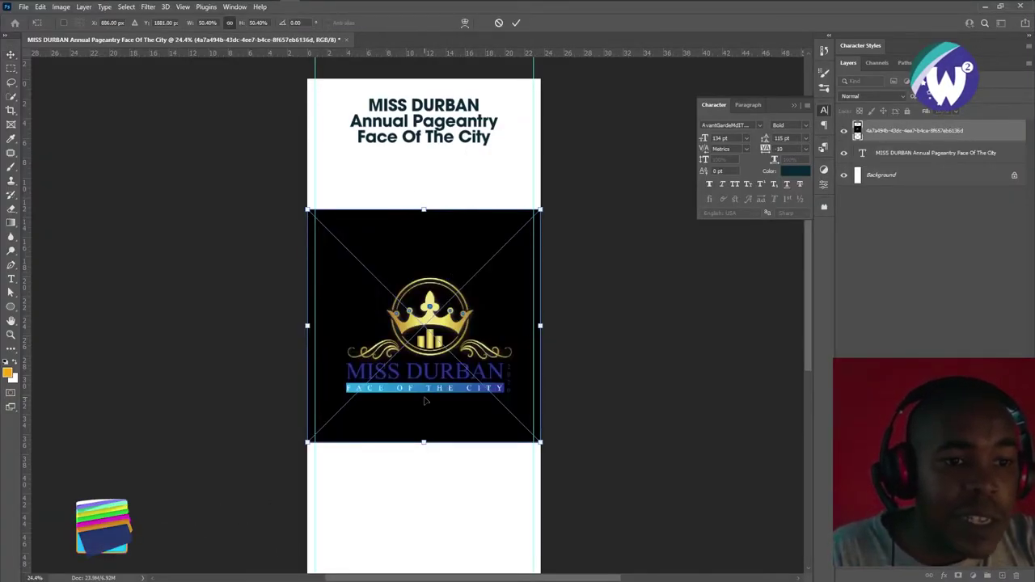
scroll(417, 402, up, 3)
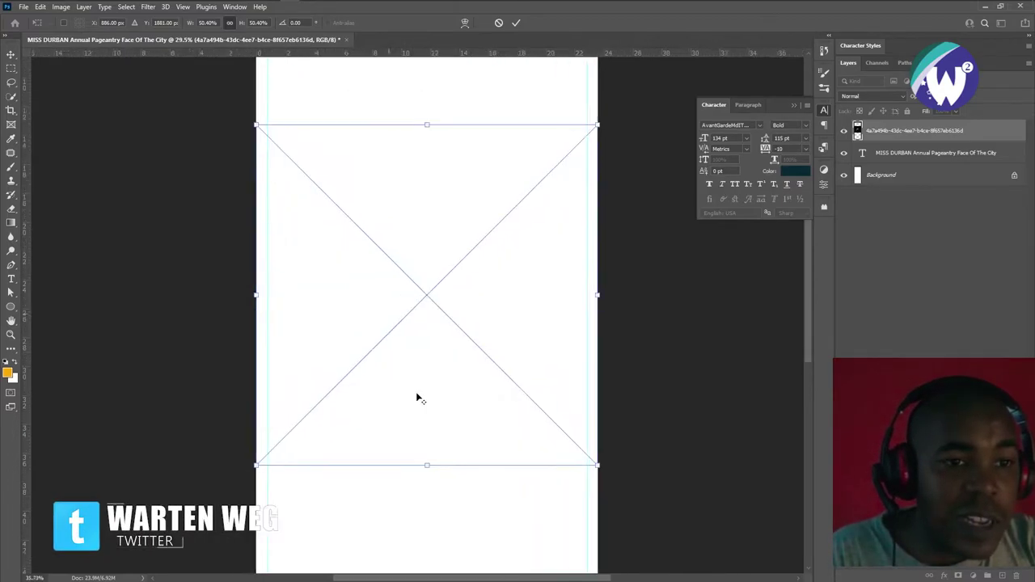
click(518, 24)
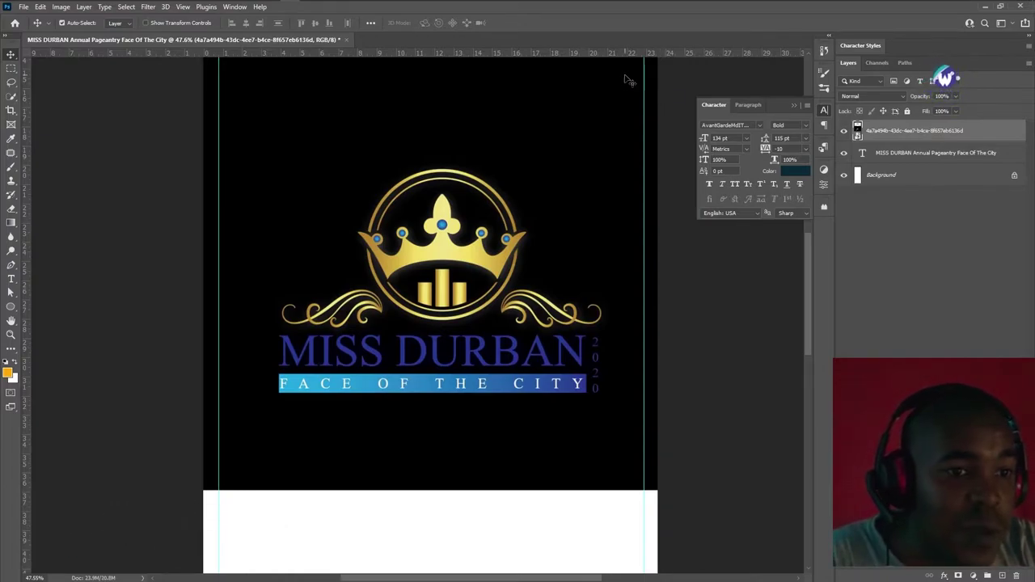
drag(880, 133, 884, 139)
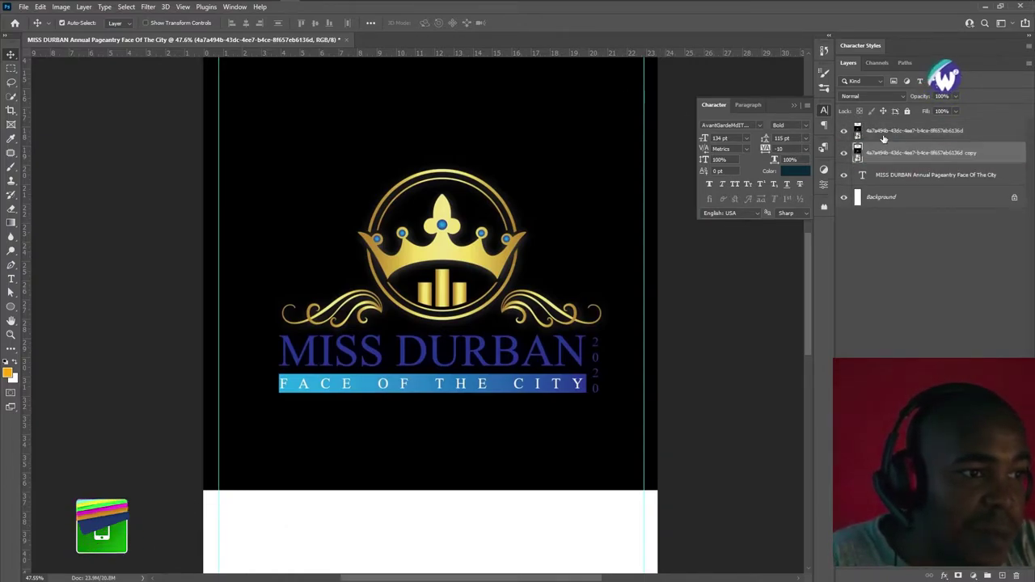
click(860, 133)
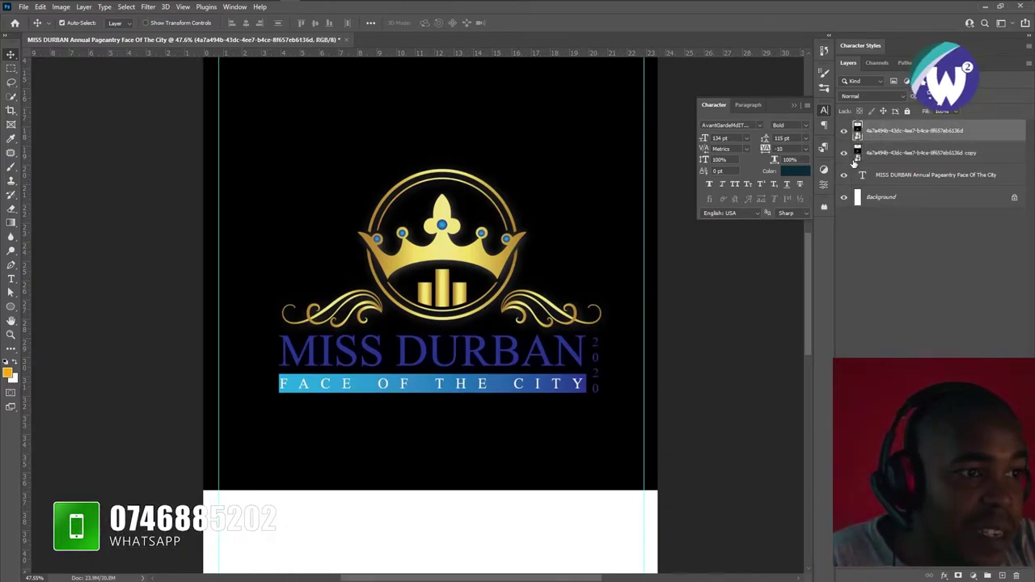
click(944, 576)
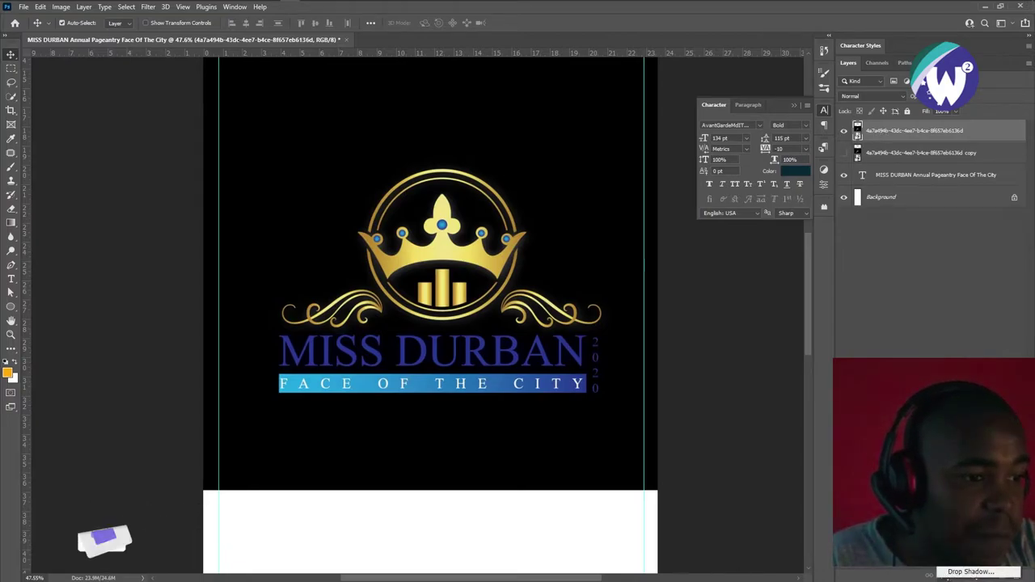
Blend out the logo's black background using a split Blend If 'This Layer' black slider
click(970, 446)
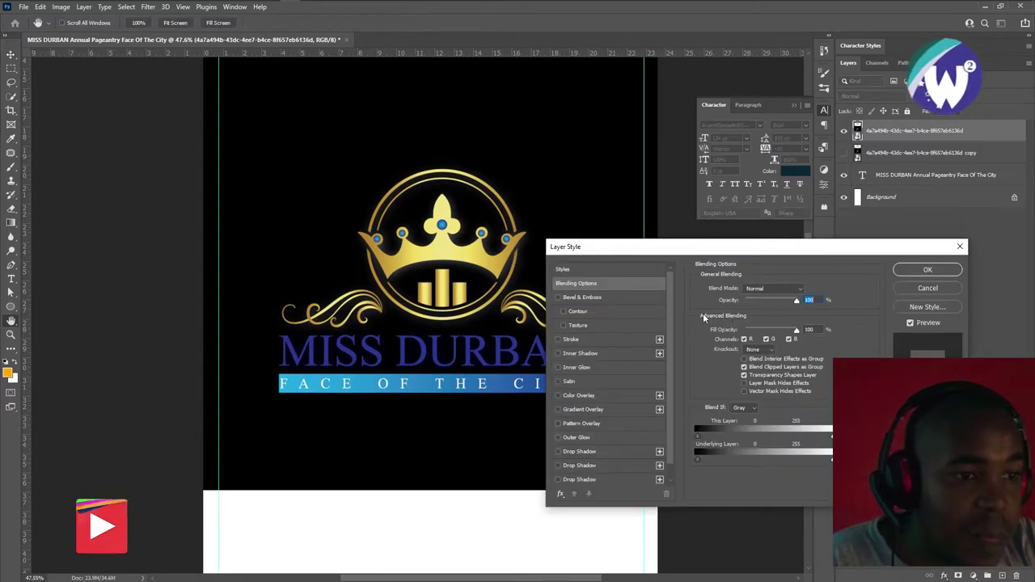
mouse_move(694, 256)
mouse_down()
mouse_move(797, 250)
mouse_move(723, 227)
mouse_up()
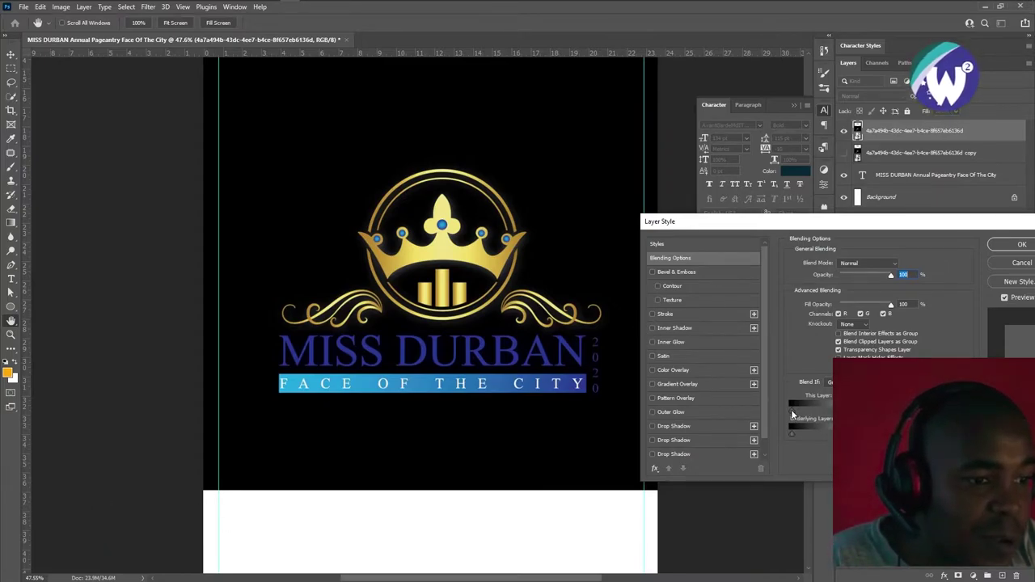
drag(793, 415, 798, 411)
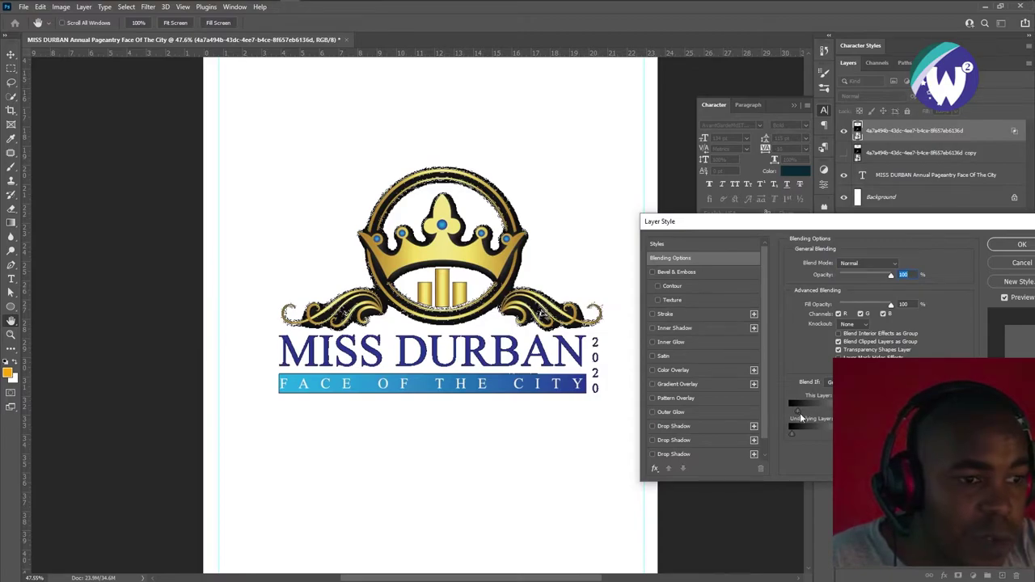
drag(800, 412, 824, 415)
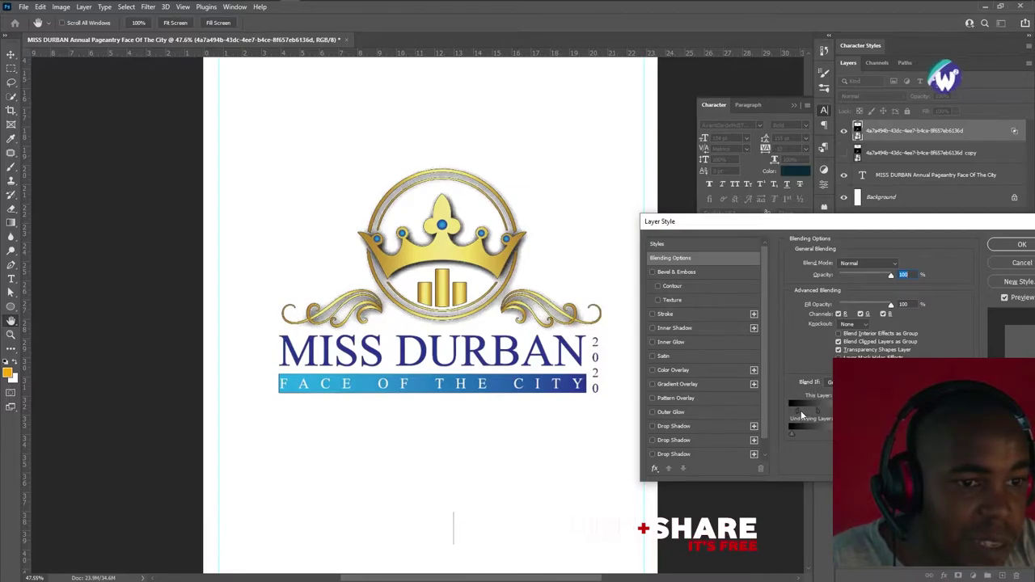
mouse_move(801, 415)
mouse_down()
mouse_move(827, 415)
mouse_move(819, 412)
mouse_up()
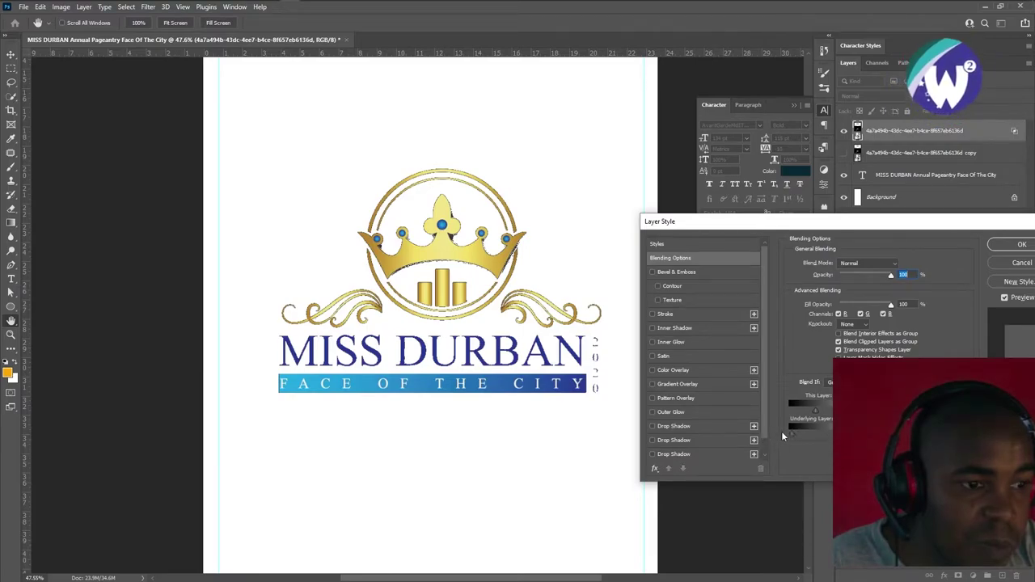
key(alt)
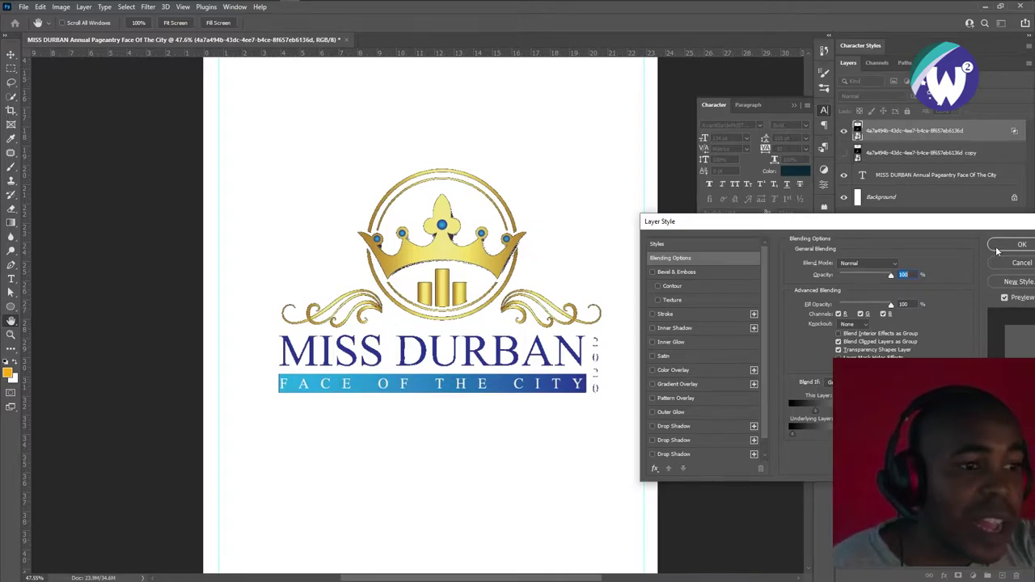
key(Return)
Move the crown logo up so it sits just below the MISS DURBAN heading
scroll(499, 295, up, 1)
scroll(469, 291, down, 3)
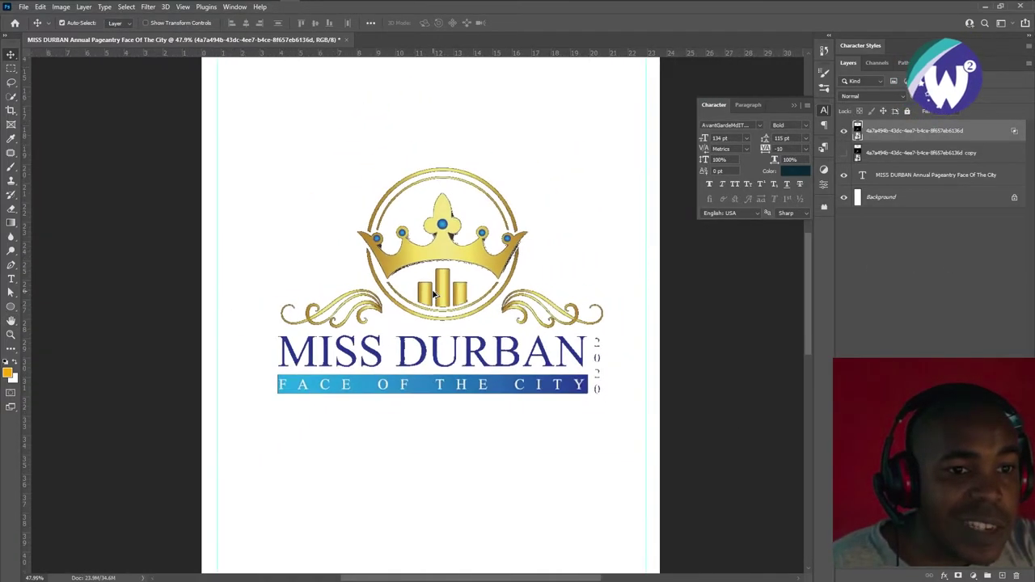
drag(441, 262, 433, 182)
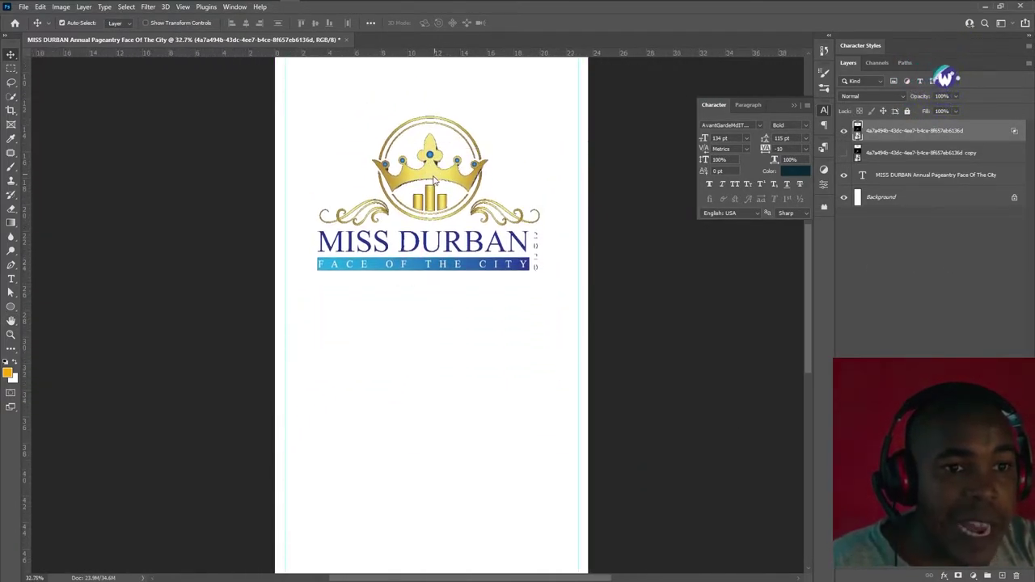
scroll(432, 218, down, 1)
scroll(431, 213, down, 2)
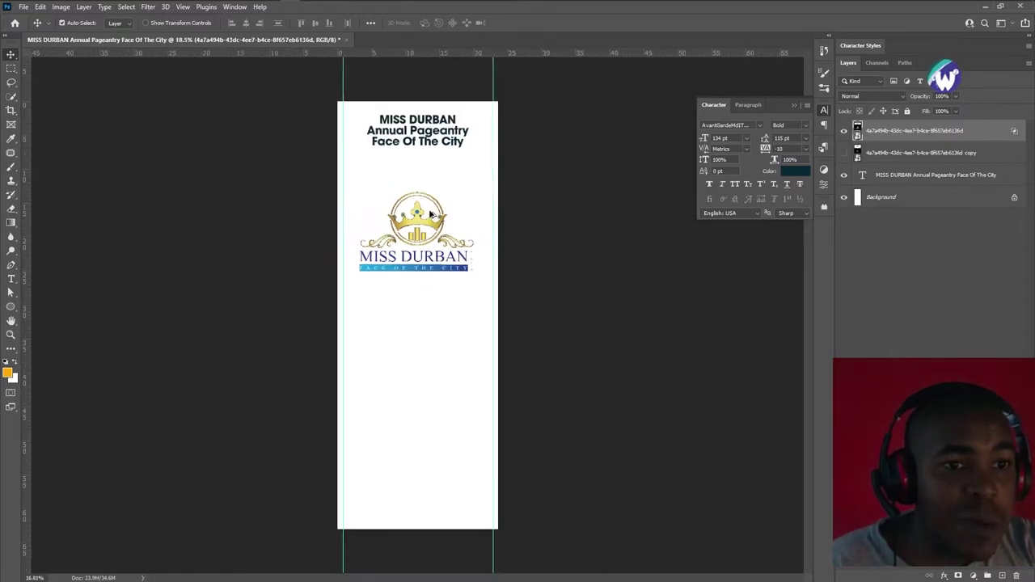
scroll(420, 210, down, 1)
drag(429, 233, 417, 197)
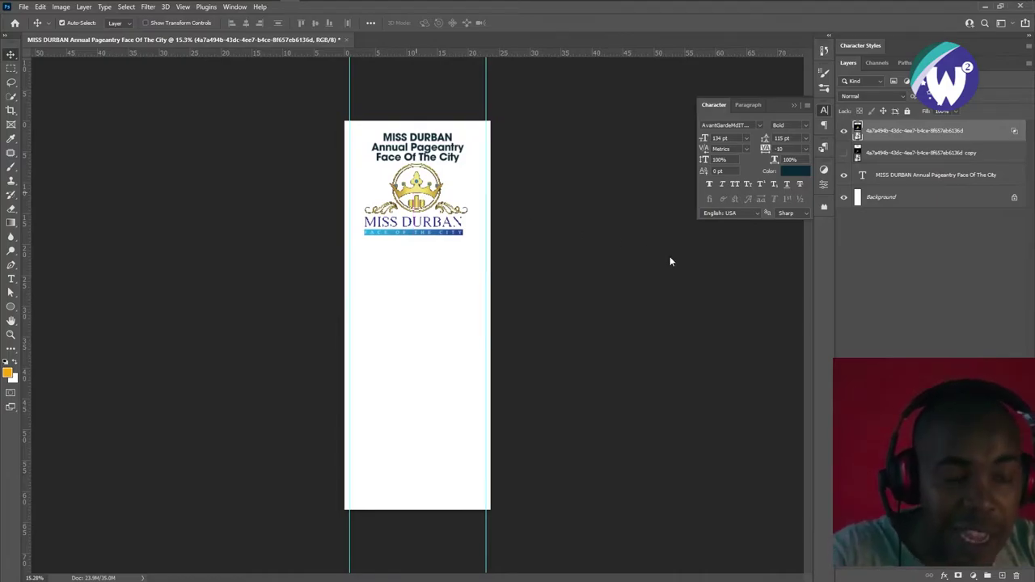
Scale the logo to 33.66% and convert its layer to a Smart Object
key(ctrl+t)
mouse_move(481, 198)
mouse_down()
mouse_move(414, 208)
mouse_move(426, 202)
mouse_up()
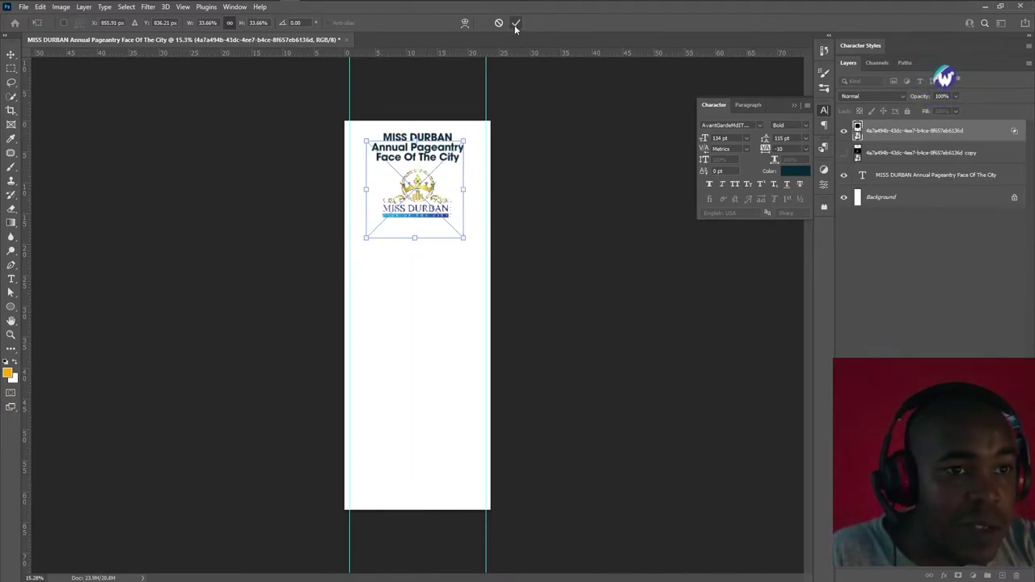
click(516, 23)
right_click(871, 137)
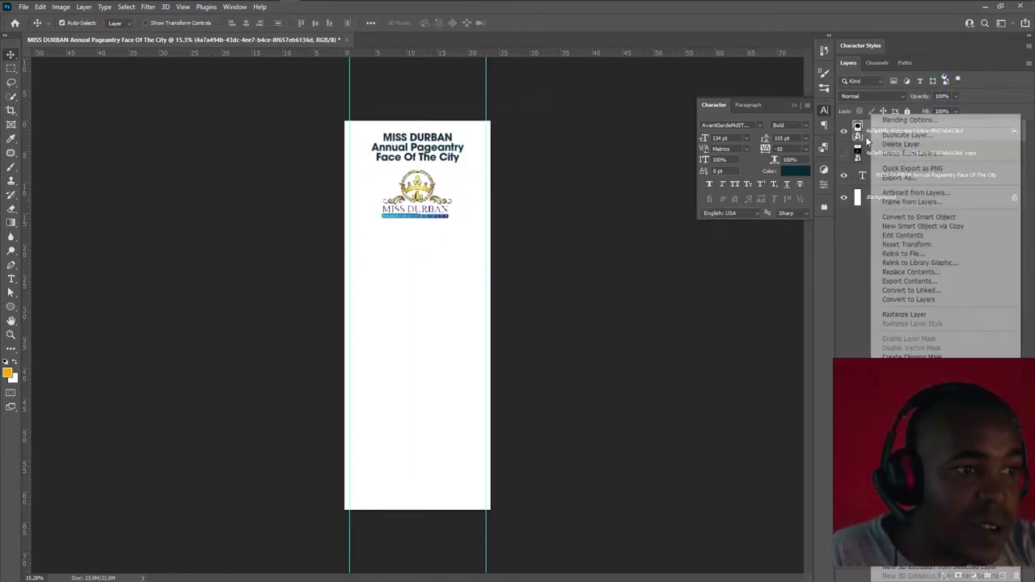
click(918, 216)
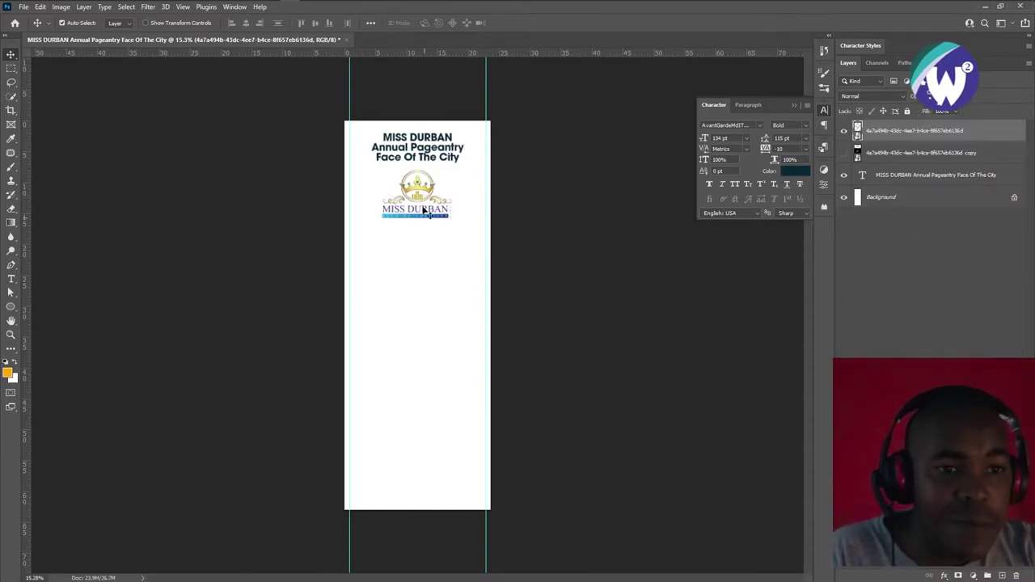
scroll(419, 281, up, 2)
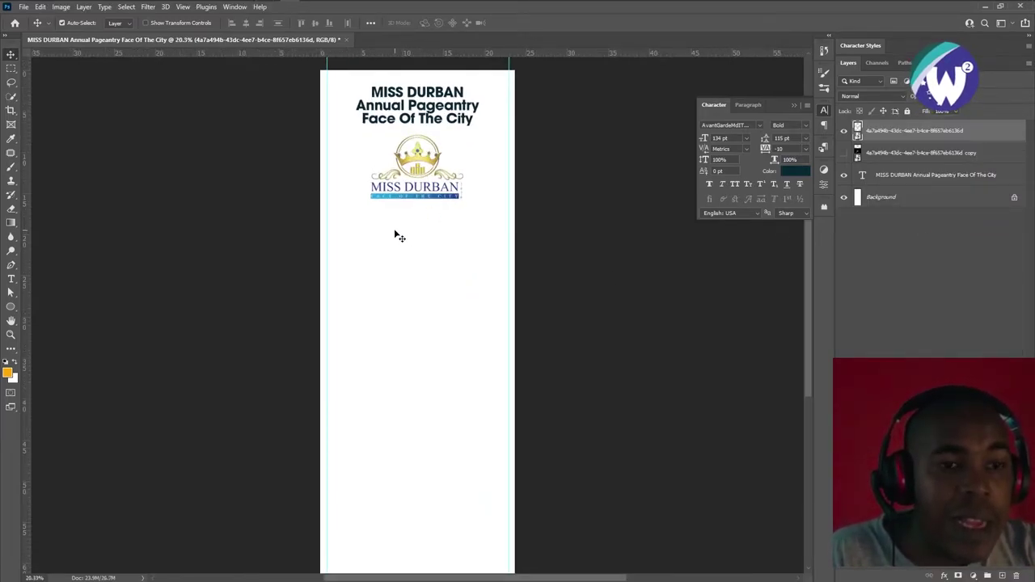
scroll(400, 236, down, 1)
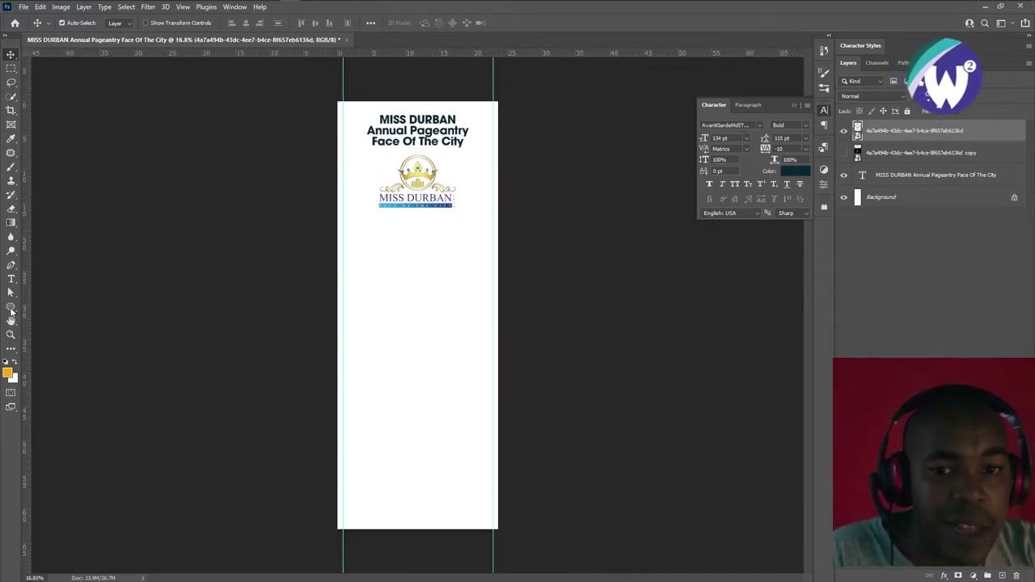
Draw a wide ellipse across the banner bottom, extending past both edges
click(11, 308)
drag(267, 447, 539, 576)
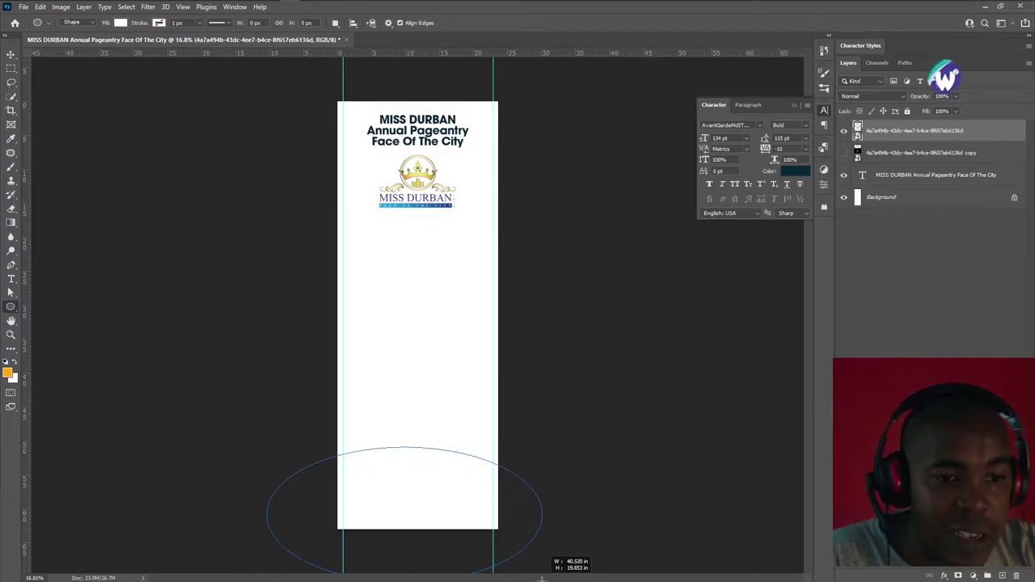
drag(541, 579, 587, 579)
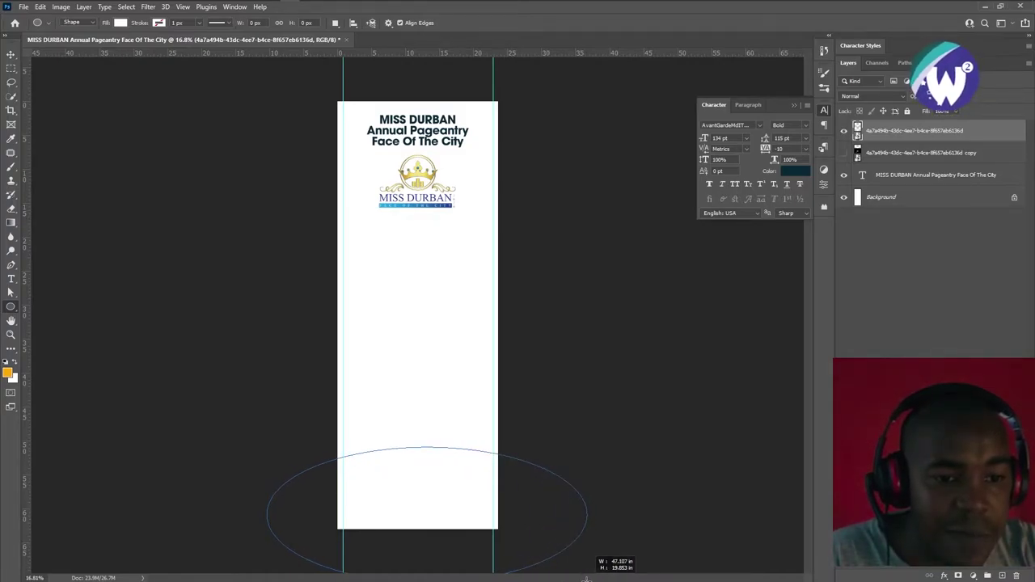
drag(587, 579, 509, 572)
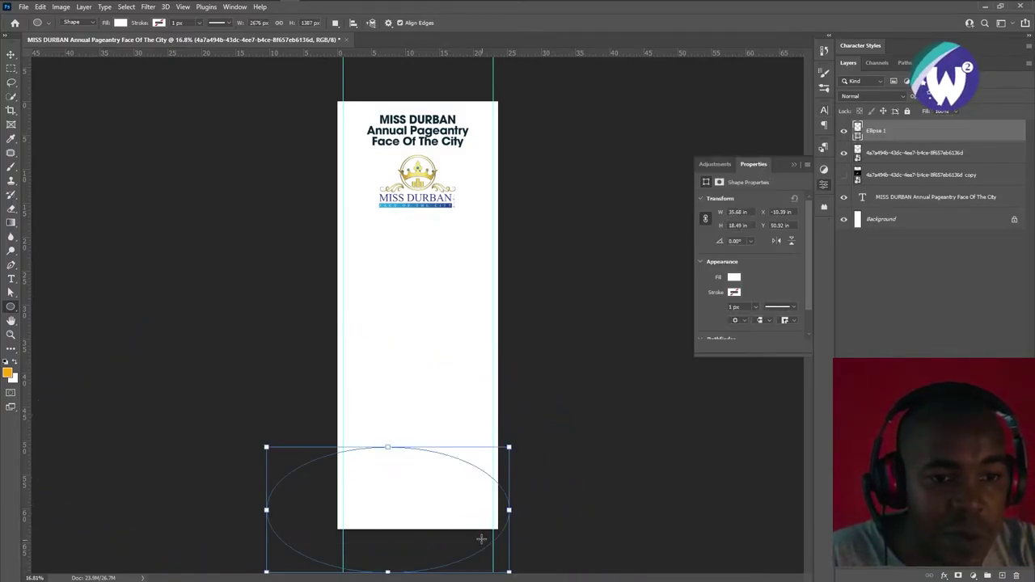
drag(388, 447, 385, 410)
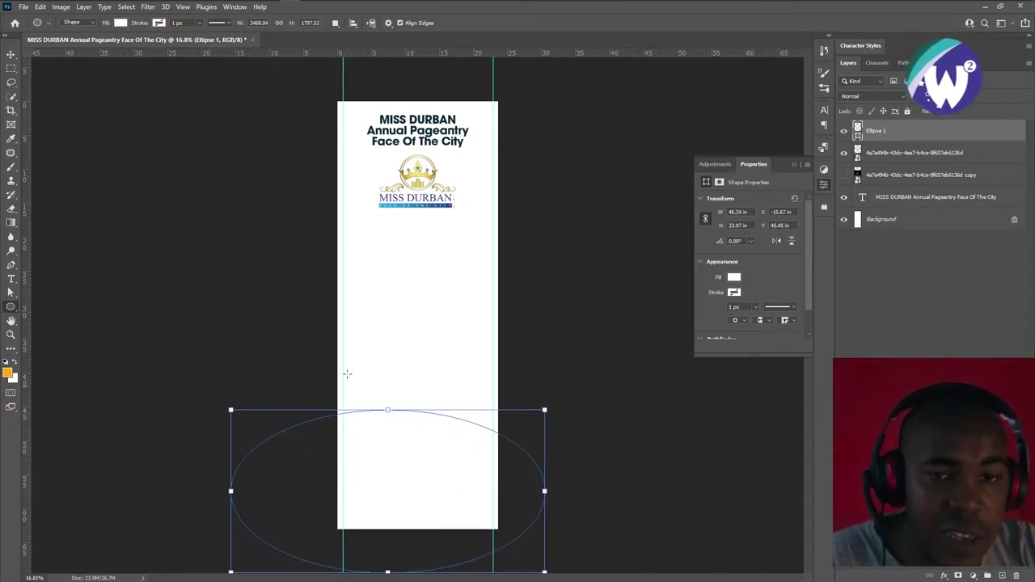
click(11, 55)
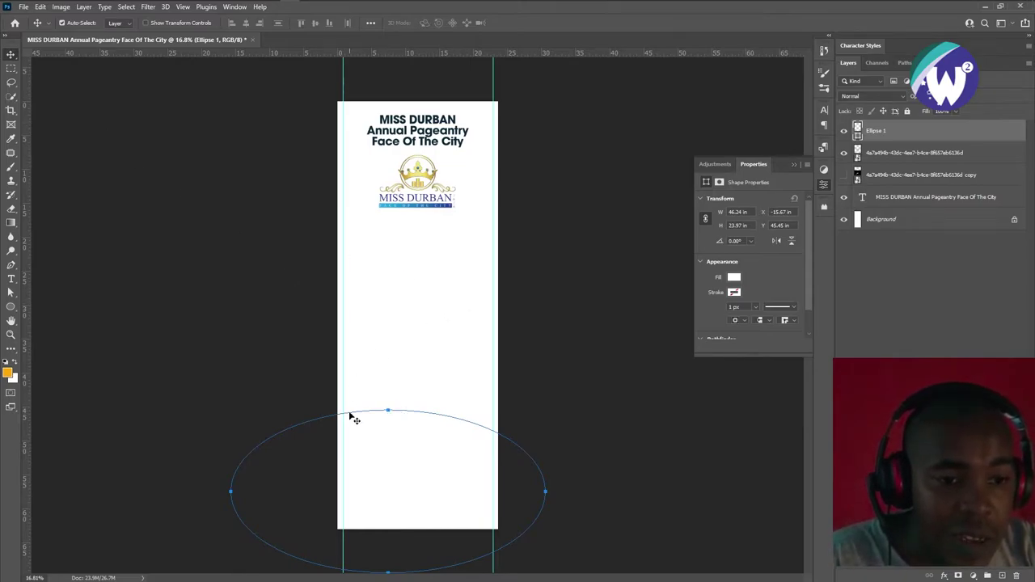
Fill the ellipse with red #b13535 and duplicate its layer
double_click(858, 131)
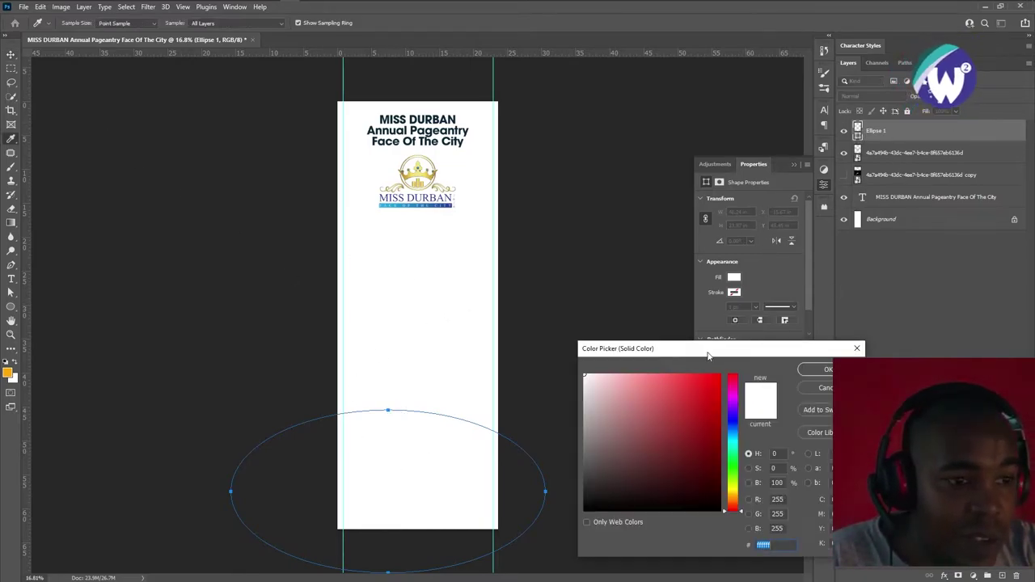
click(679, 416)
key(Return)
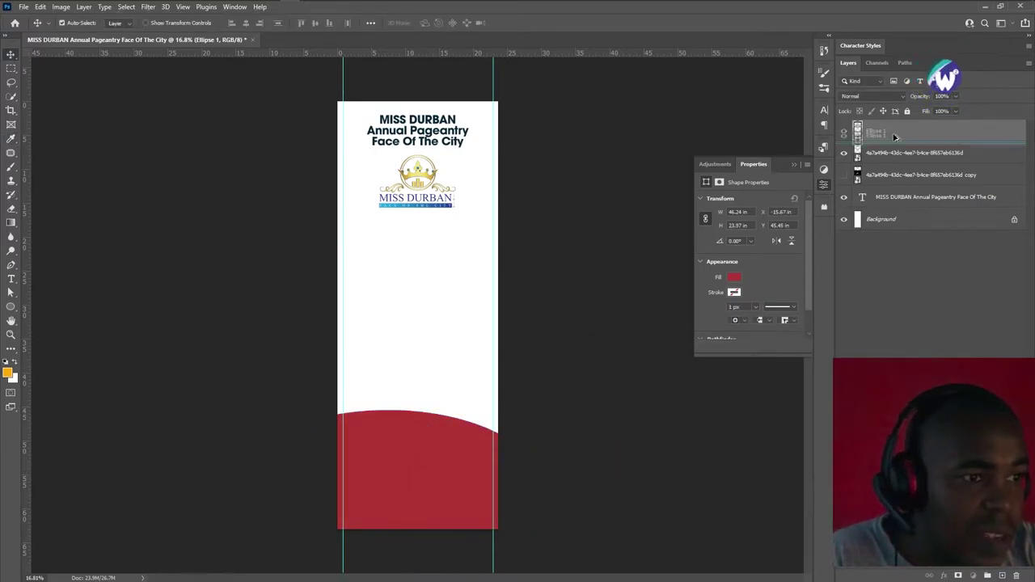
key(ctrl+j)
Make another ellipse copy shifted slightly up and set its fill to teal
drag(412, 458, 426, 429)
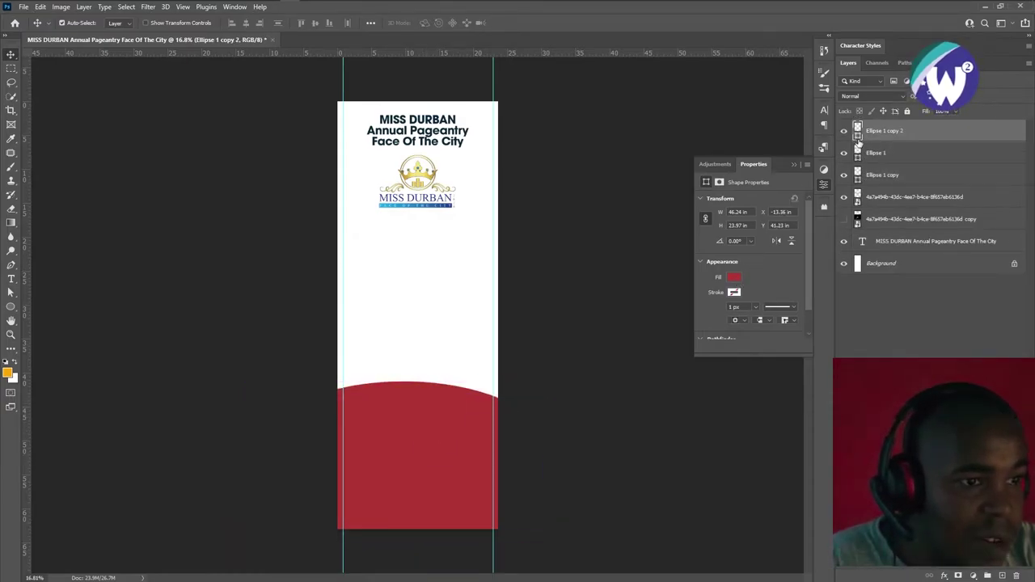
click(733, 278)
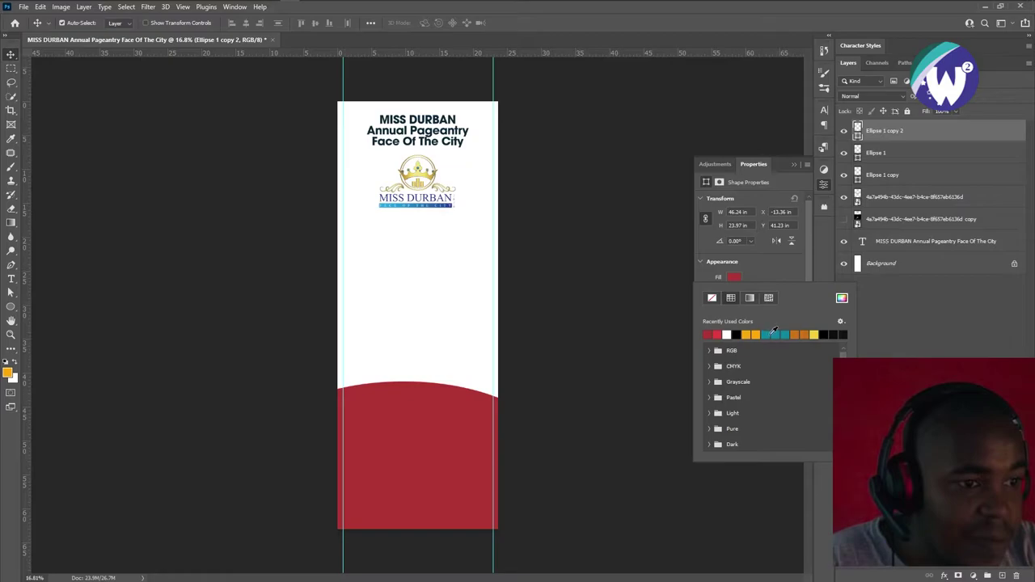
click(774, 334)
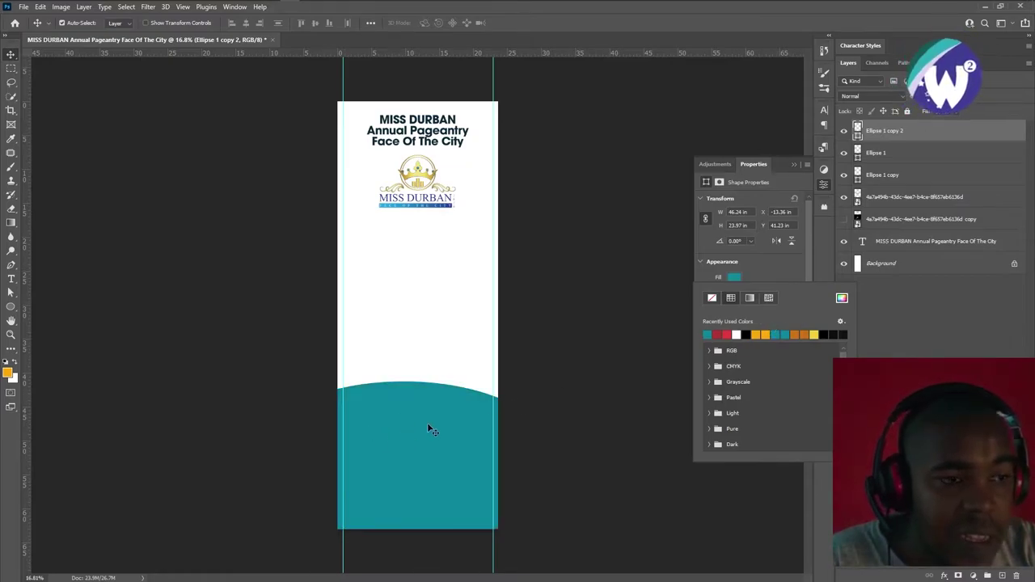
click(901, 161)
Move the red Ellipse 1 up so a red band edges the teal curve
click(900, 155)
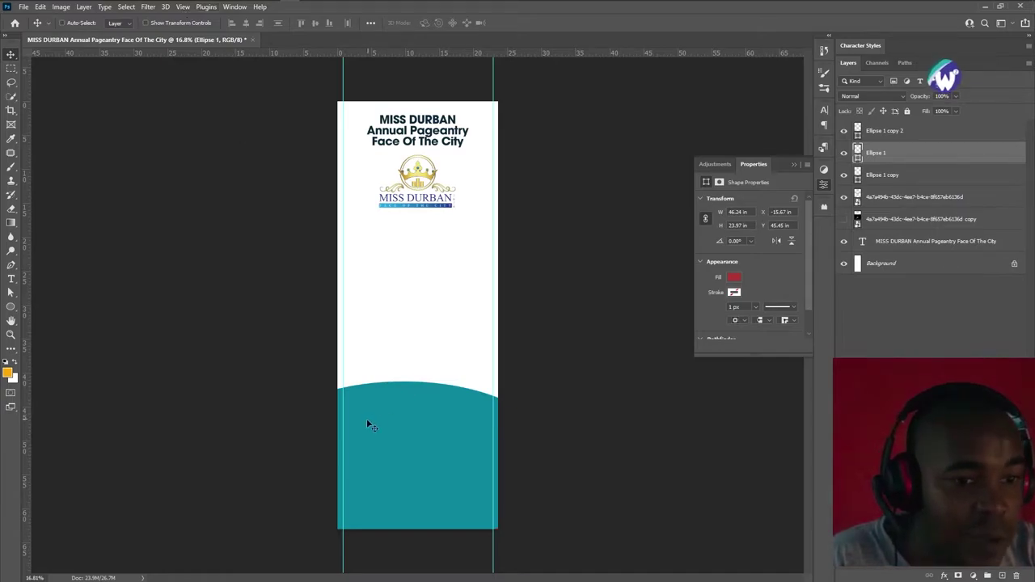
drag(417, 460, 433, 407)
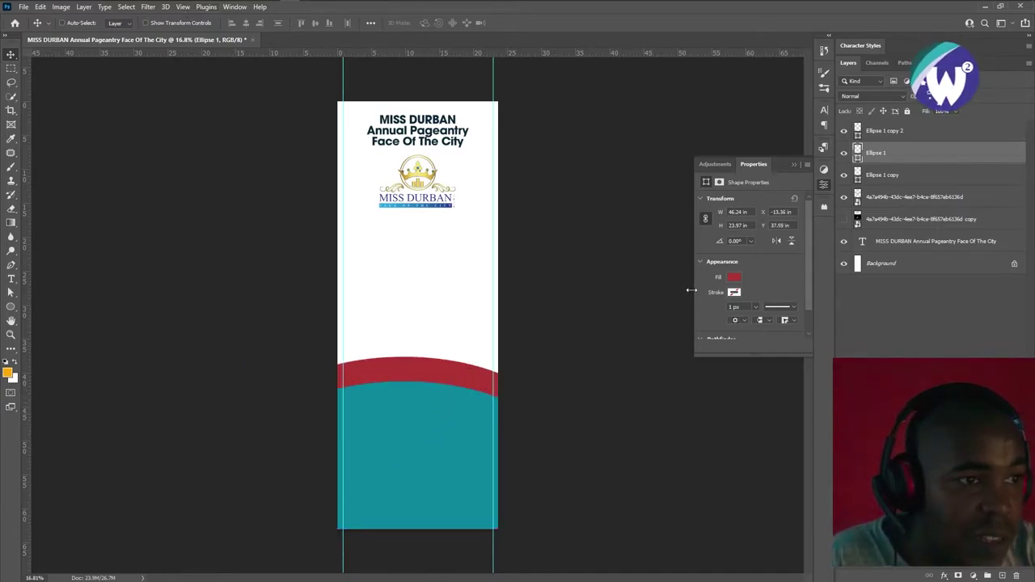
click(894, 131)
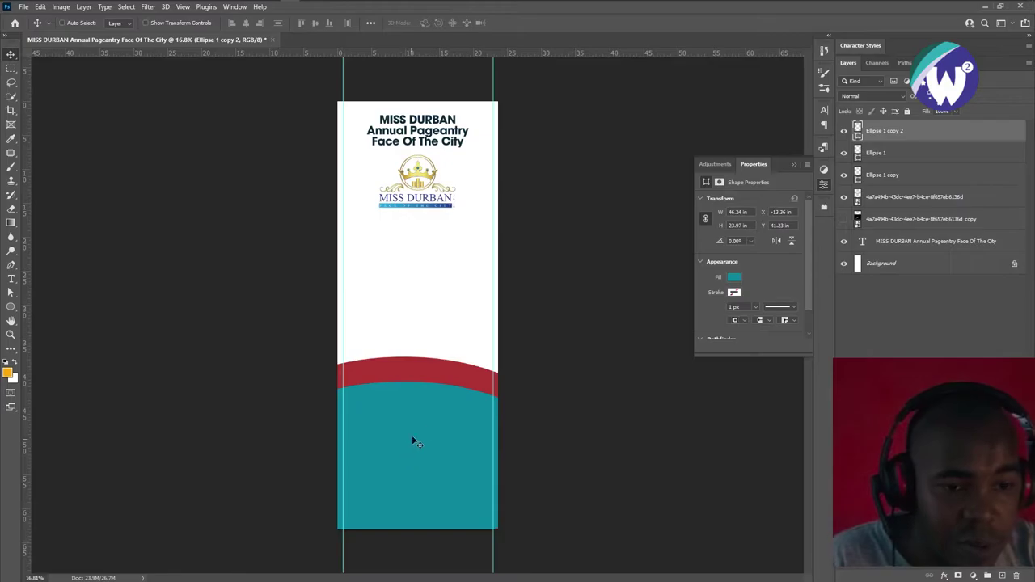
Delete the teal copy, then rotate the red ellipse about 10°, shrink it to ~83% and lower it
key(Delete)
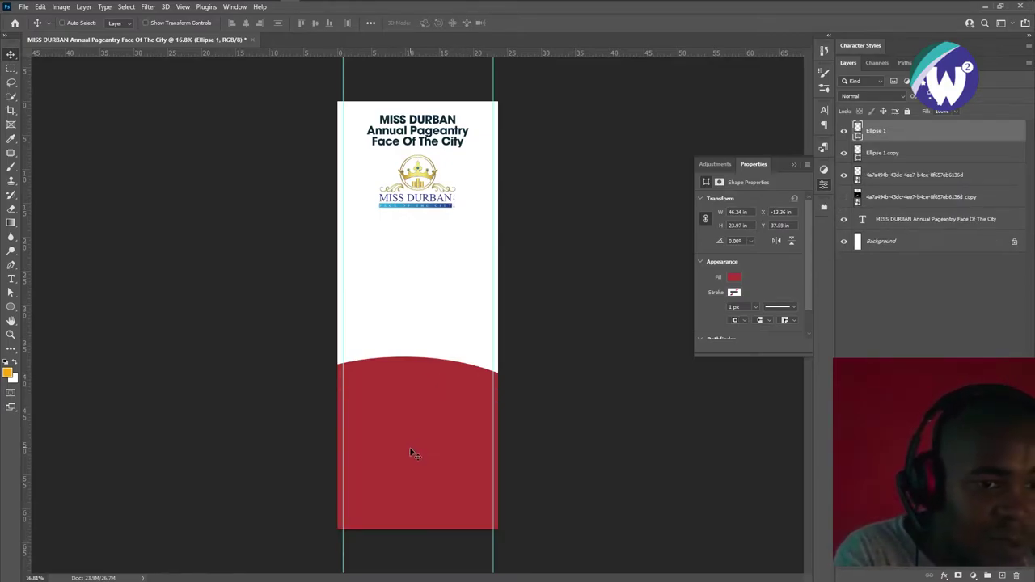
key(ctrl+t)
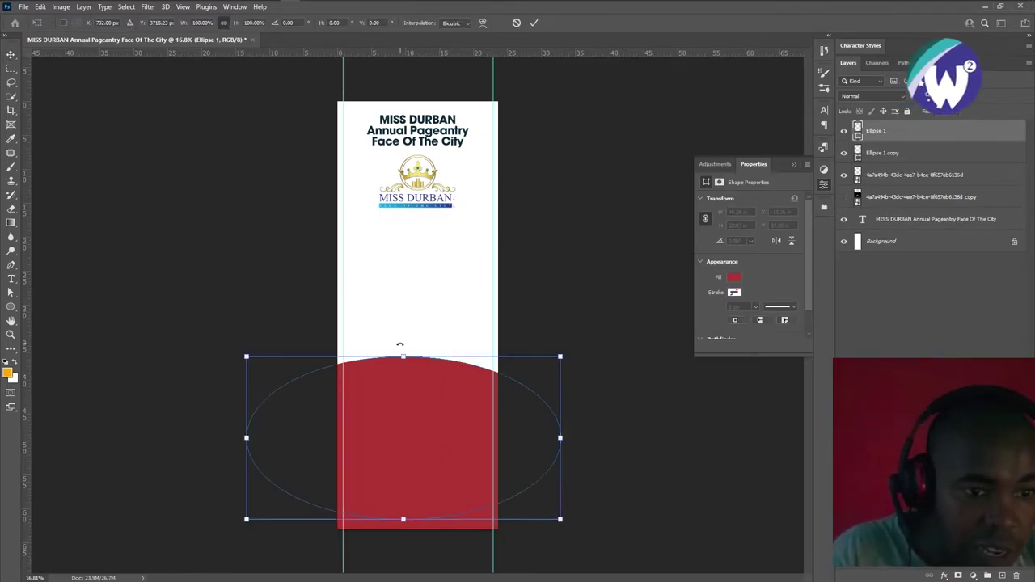
drag(399, 346, 420, 347)
drag(402, 405, 393, 477)
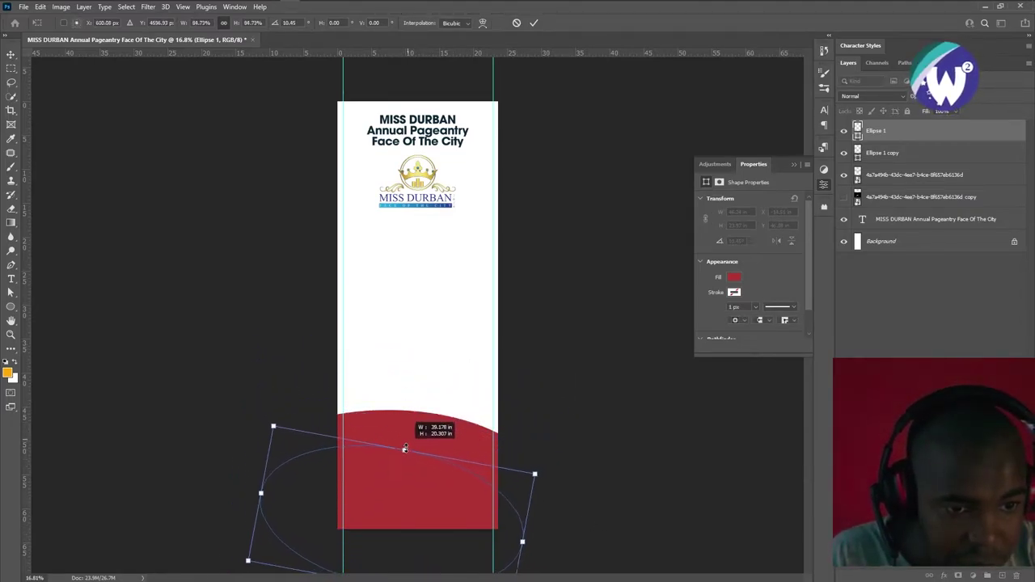
drag(409, 424, 403, 451)
drag(414, 492, 418, 496)
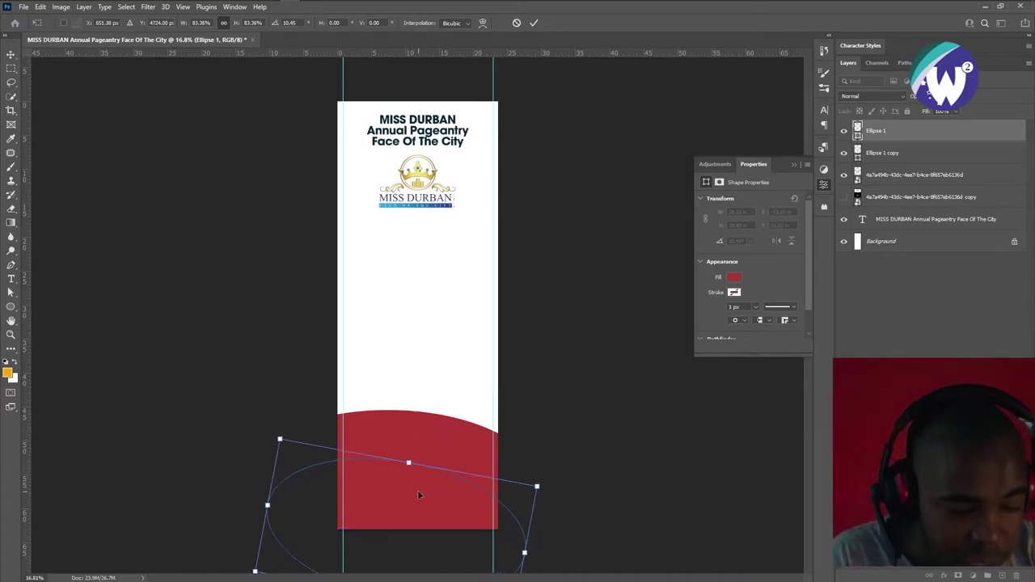
key(Return)
key(ctrl)
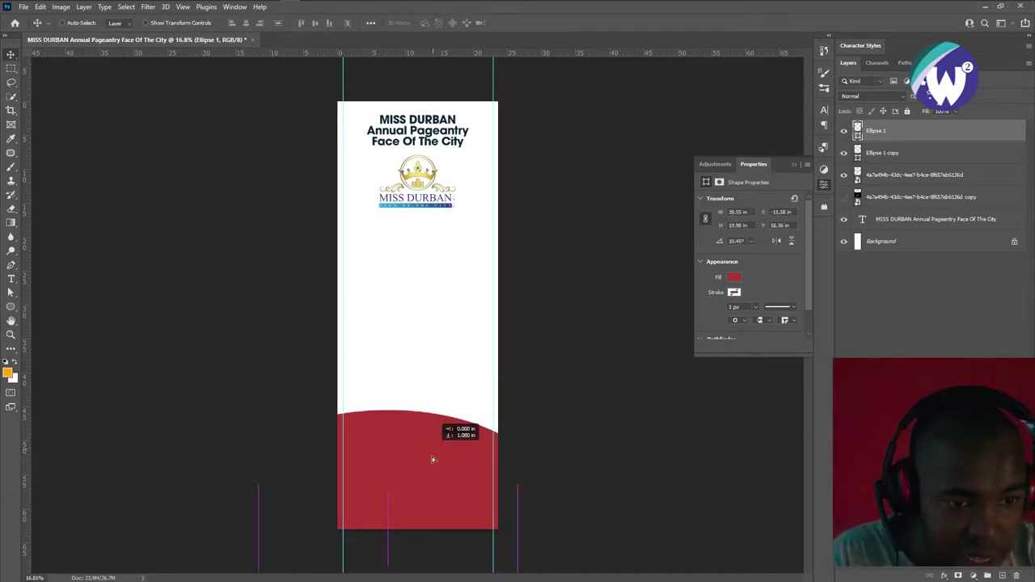
drag(433, 459, 435, 461)
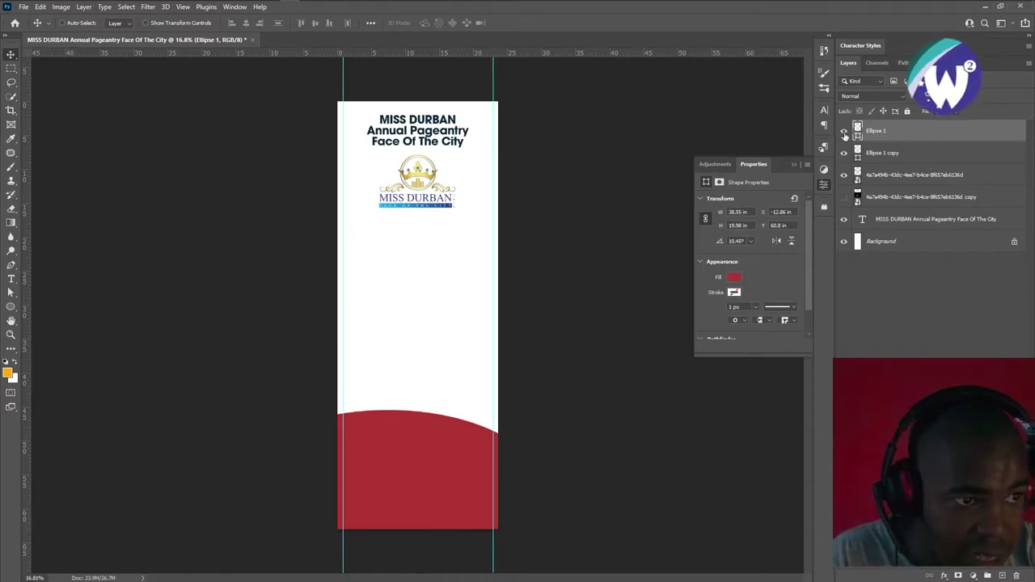
Delete Ellipse 1, tilt the remaining red ellipse about 9° lower down, and duplicate it
click(842, 154)
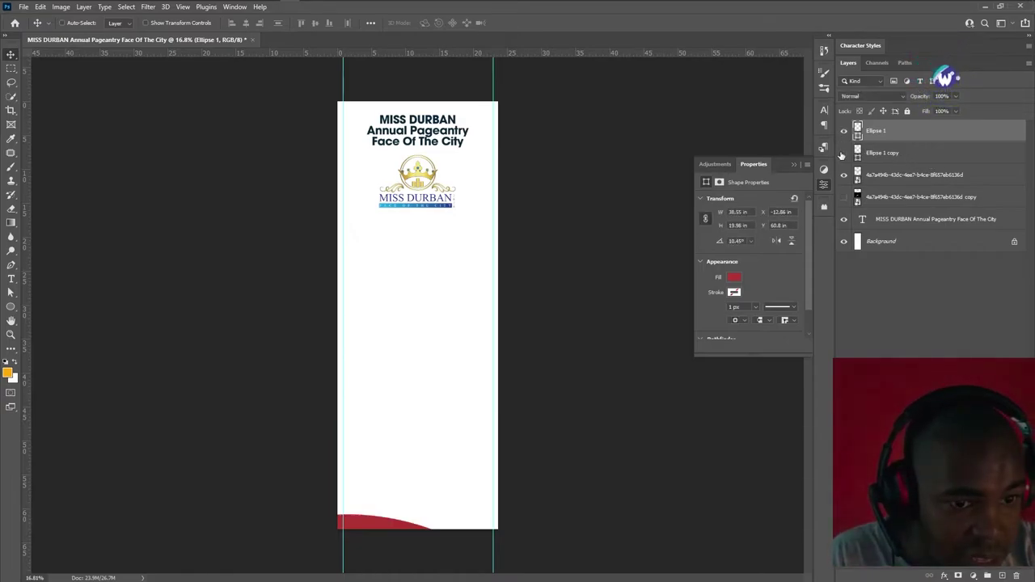
click(845, 153)
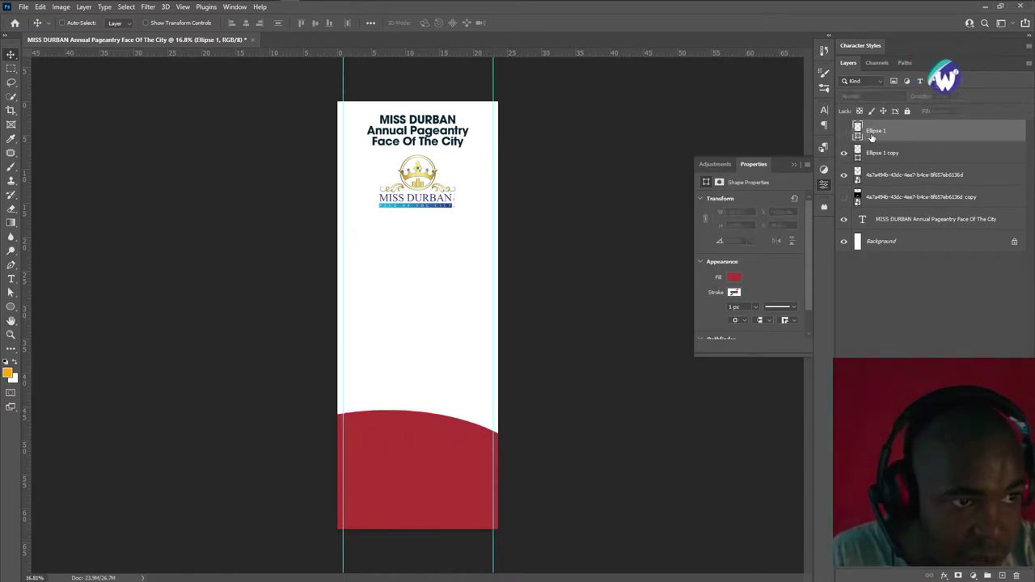
key(Delete)
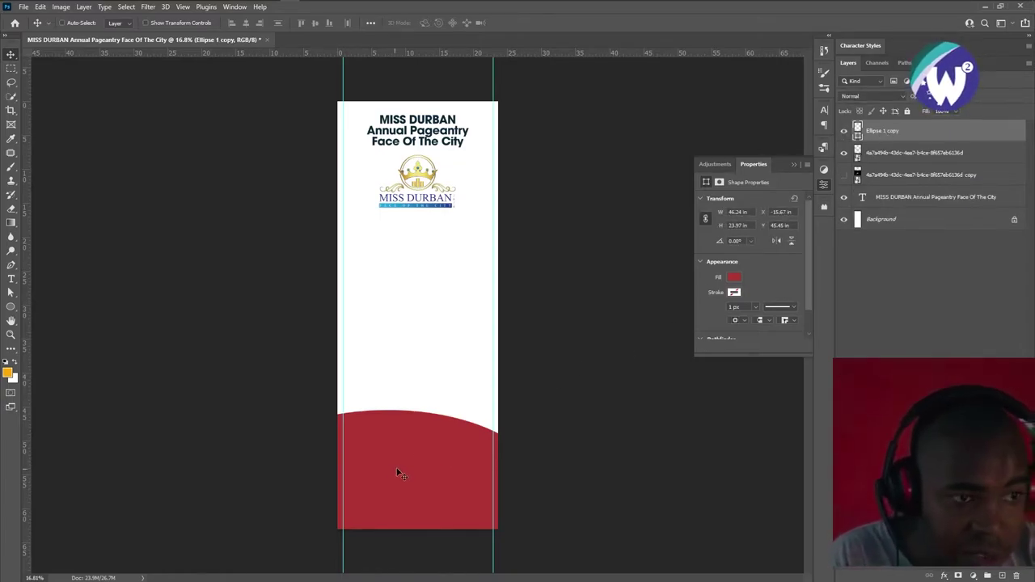
key(ctrl+t)
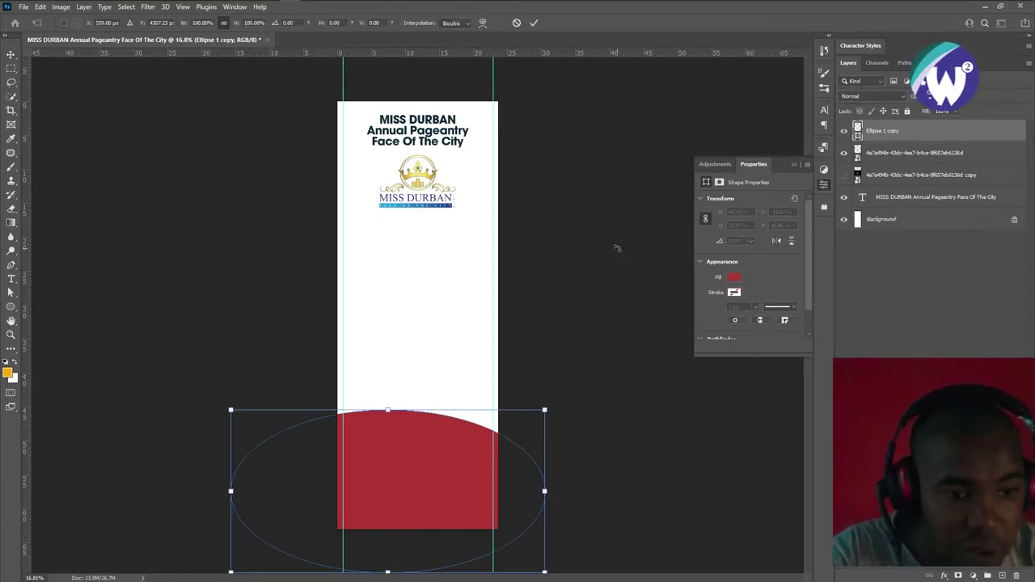
drag(380, 398, 395, 400)
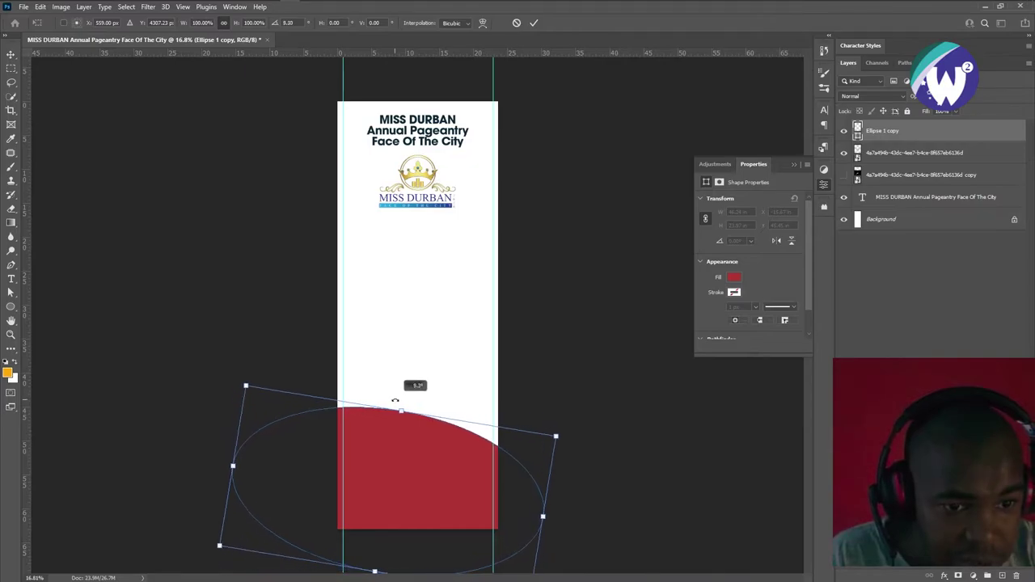
drag(390, 453, 395, 494)
click(535, 23)
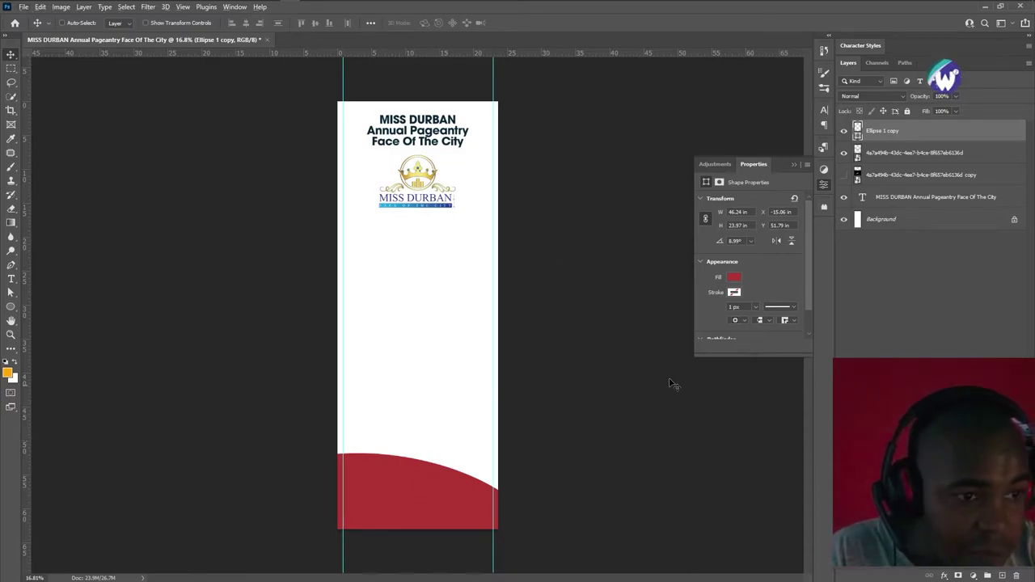
drag(885, 134, 870, 154)
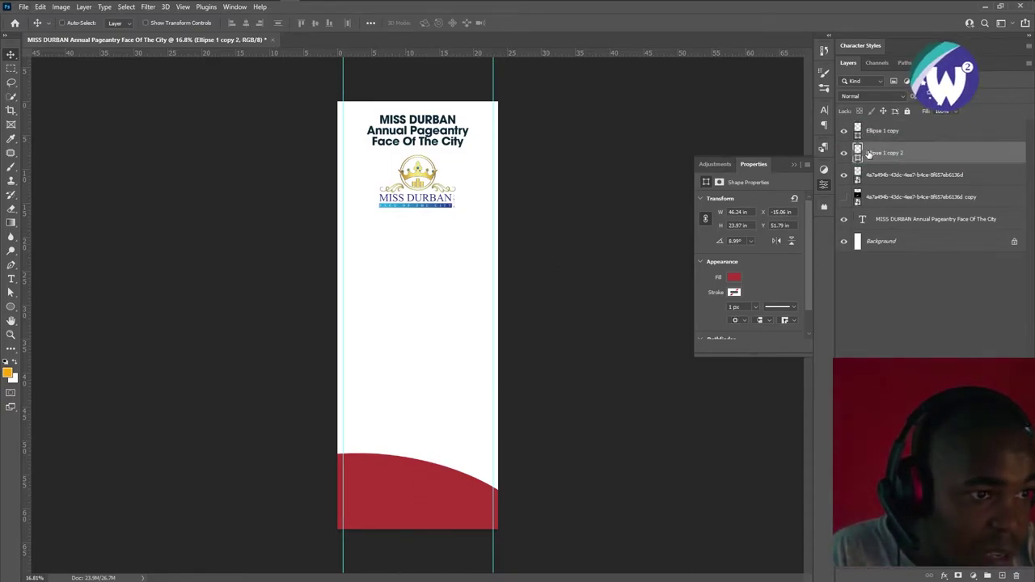
Fill the duplicate ellipse teal and move it above the red one
double_click(858, 158)
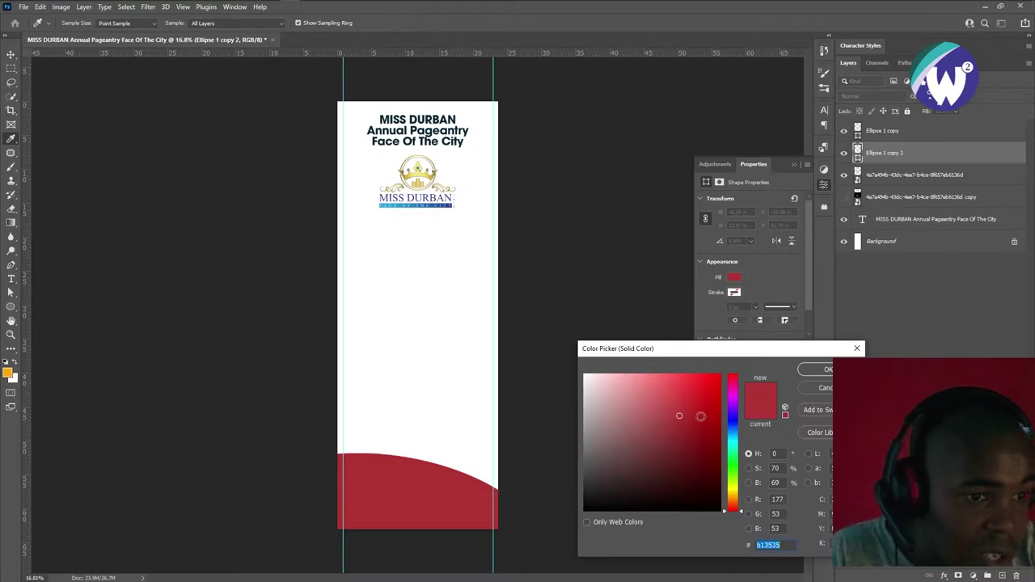
click(732, 460)
click(817, 370)
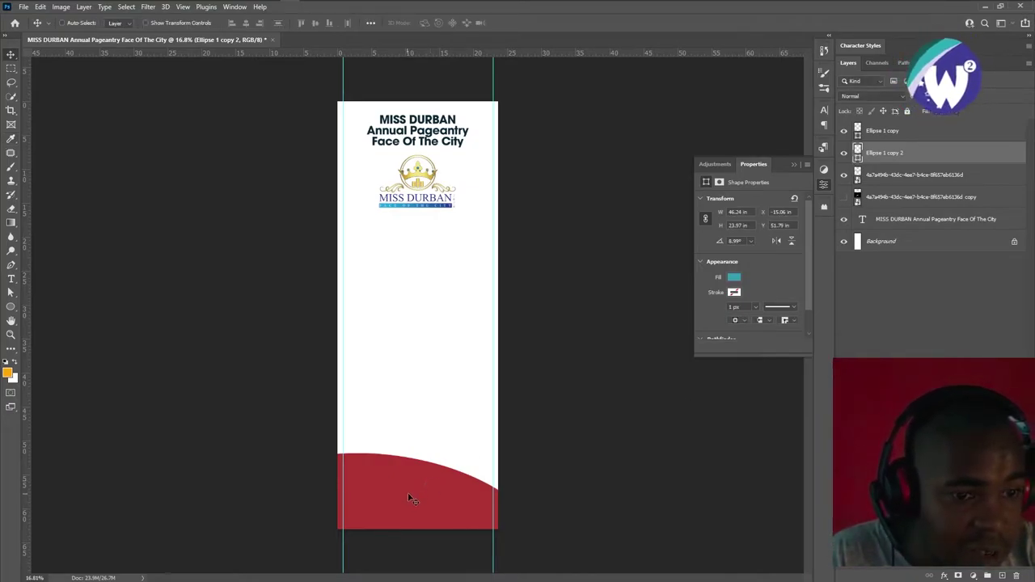
drag(411, 495, 426, 435)
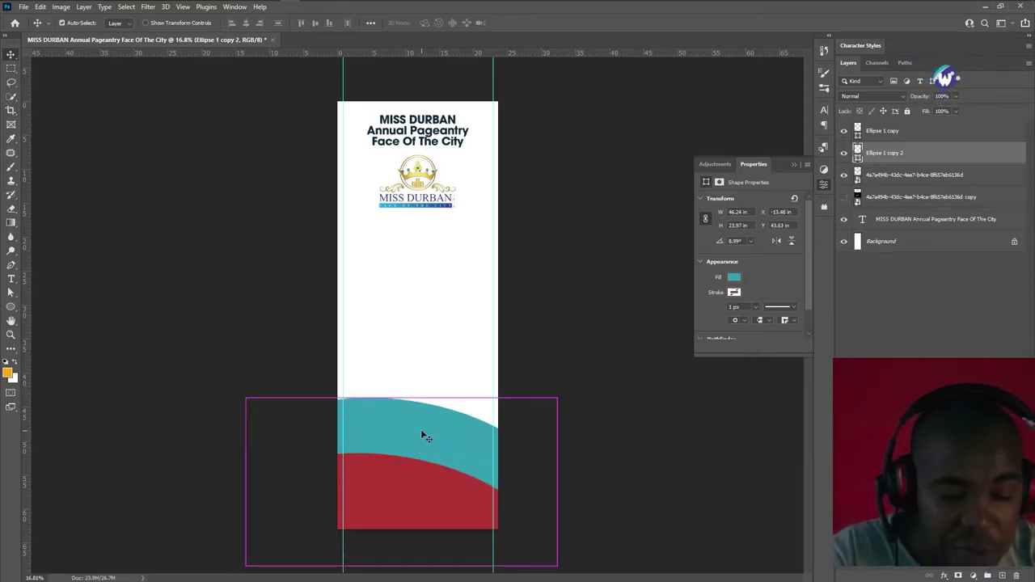
Flip the teal ellipse horizontally so it tilts the opposite way
key(ctrl+t)
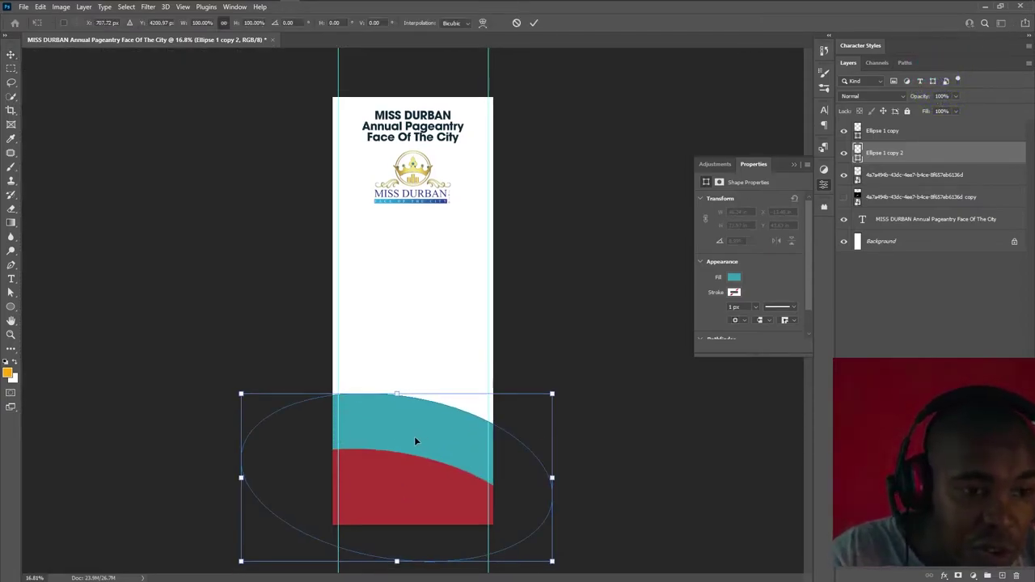
right_click(417, 436)
click(442, 421)
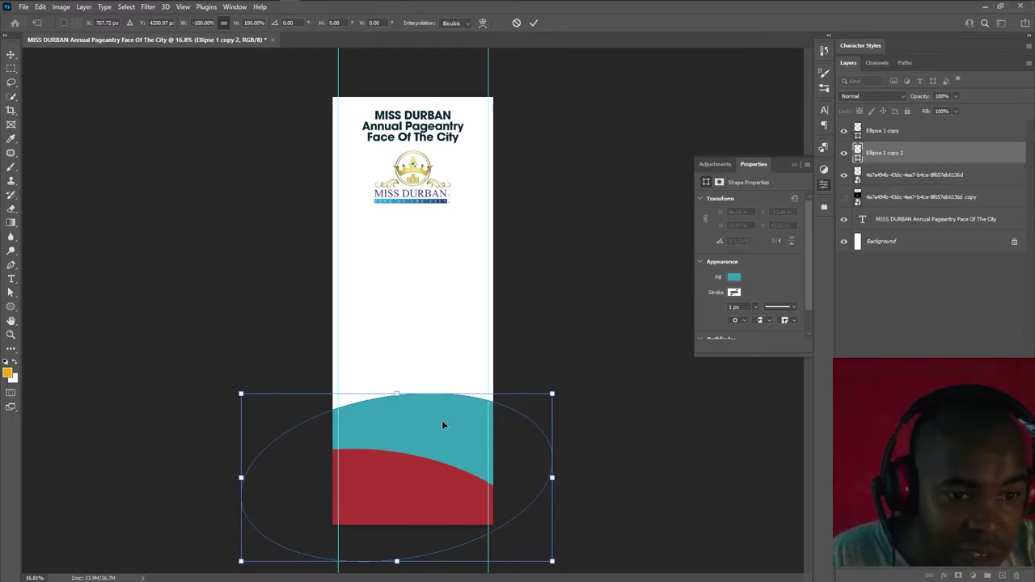
click(534, 24)
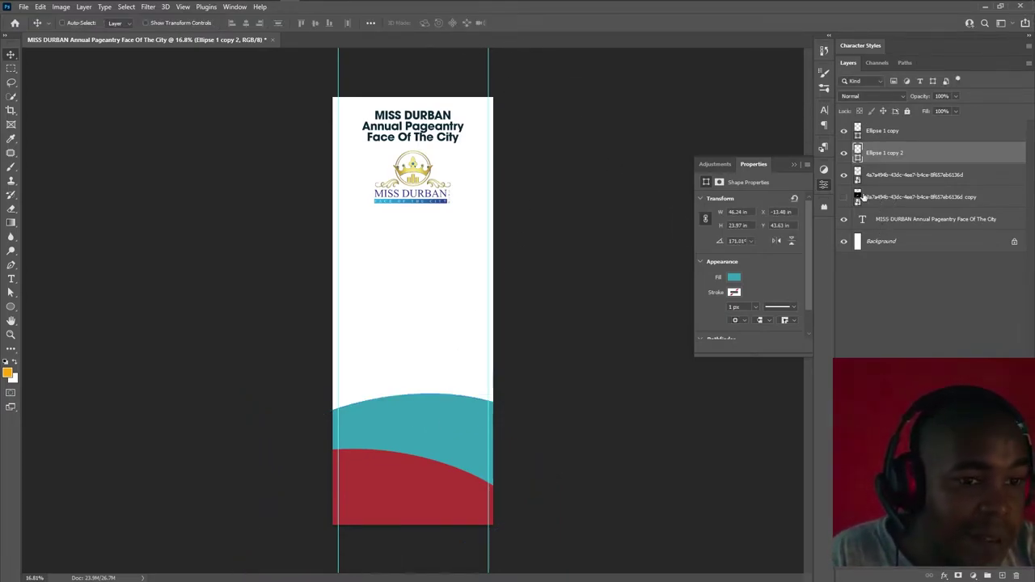
shift+click(884, 139)
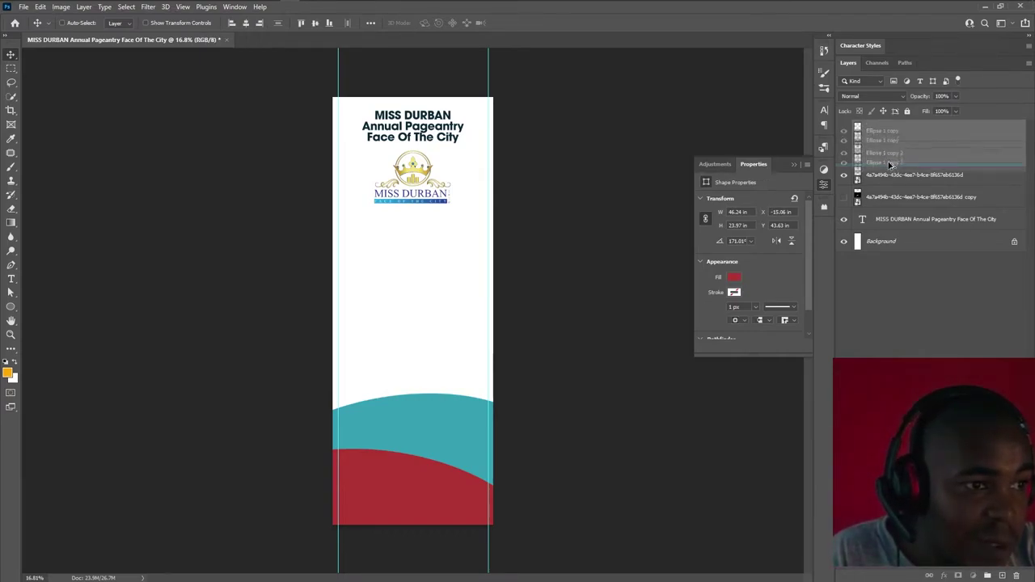
Duplicate the teal and red waves and move the copies up the banner
alt+drag(888, 156, 889, 166)
key(ctrl+t)
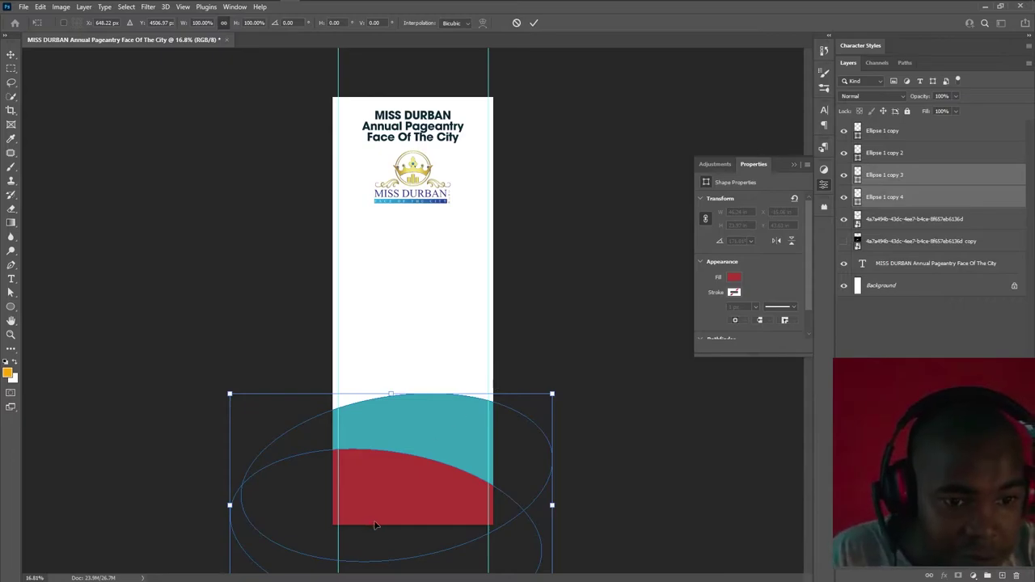
drag(375, 526, 393, 403)
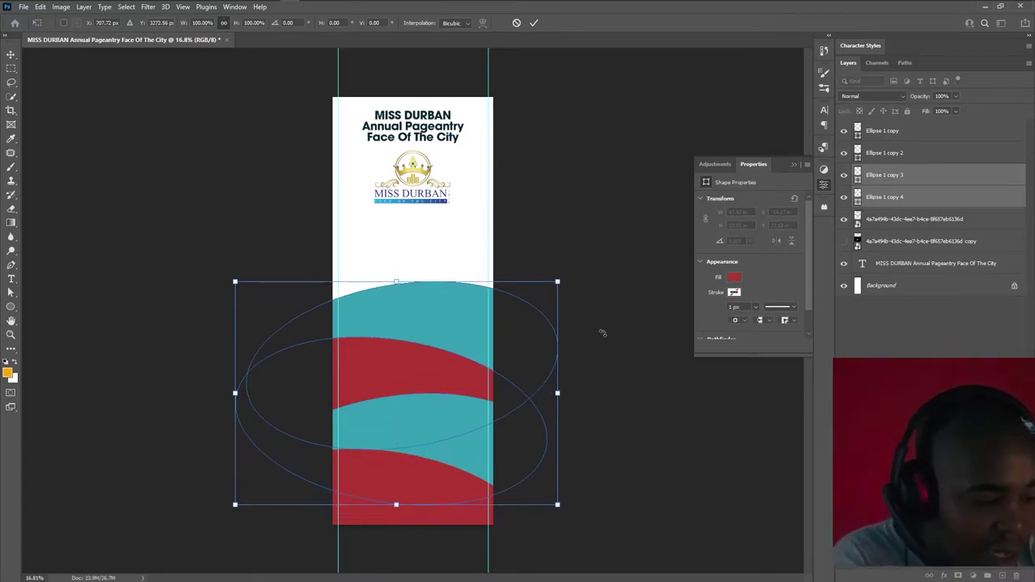
key(Return)
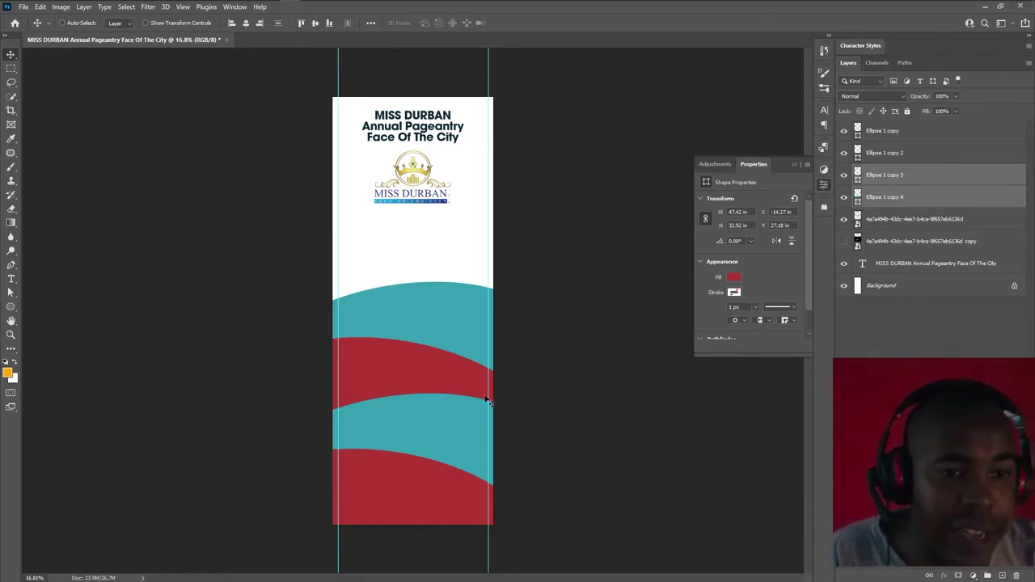
shift+click(912, 131)
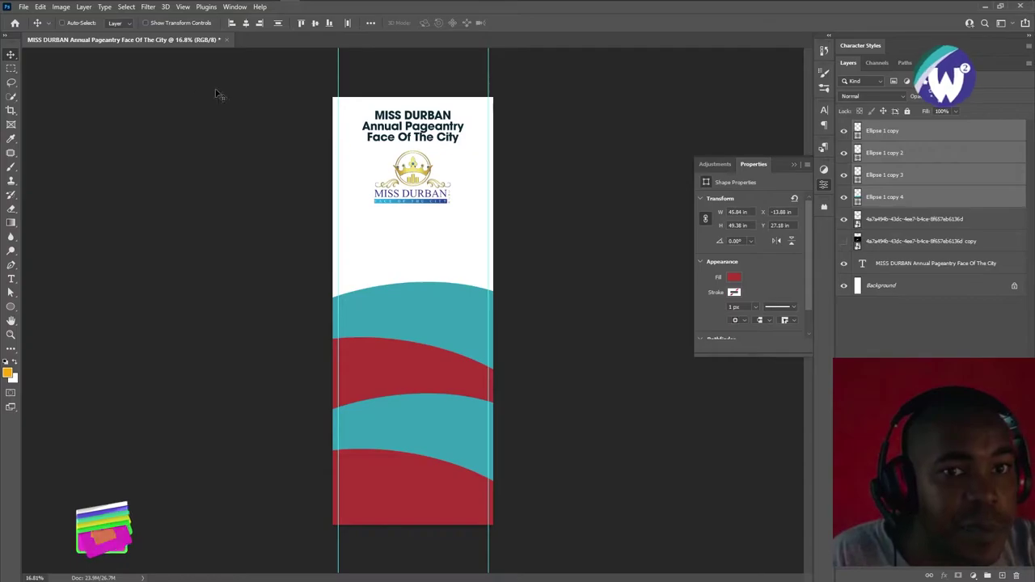
click(63, 22)
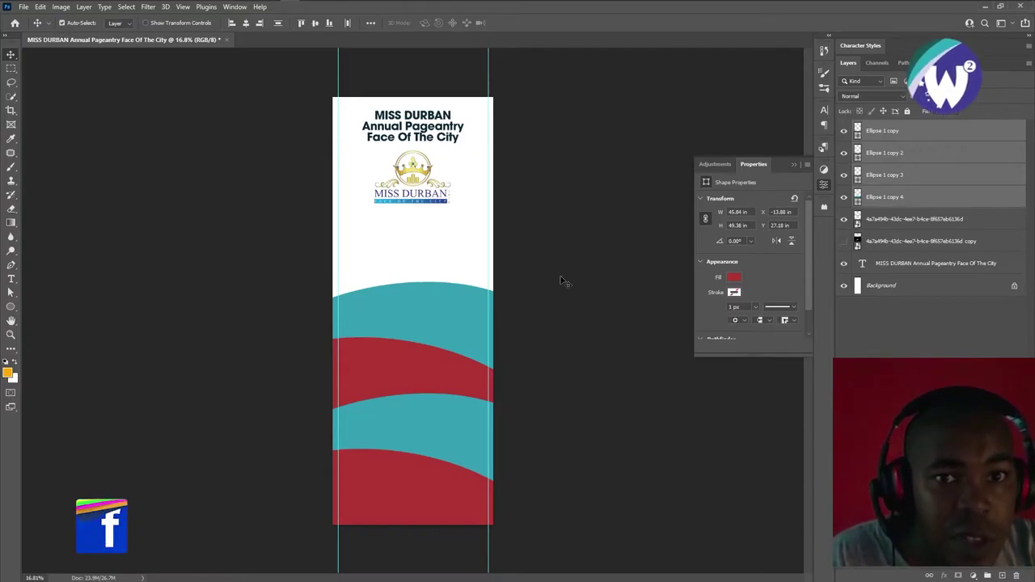
drag(402, 321, 416, 278)
Distribute the four wave bands evenly, nudge the bottom red band lower, and realign them
click(413, 322)
click(409, 495)
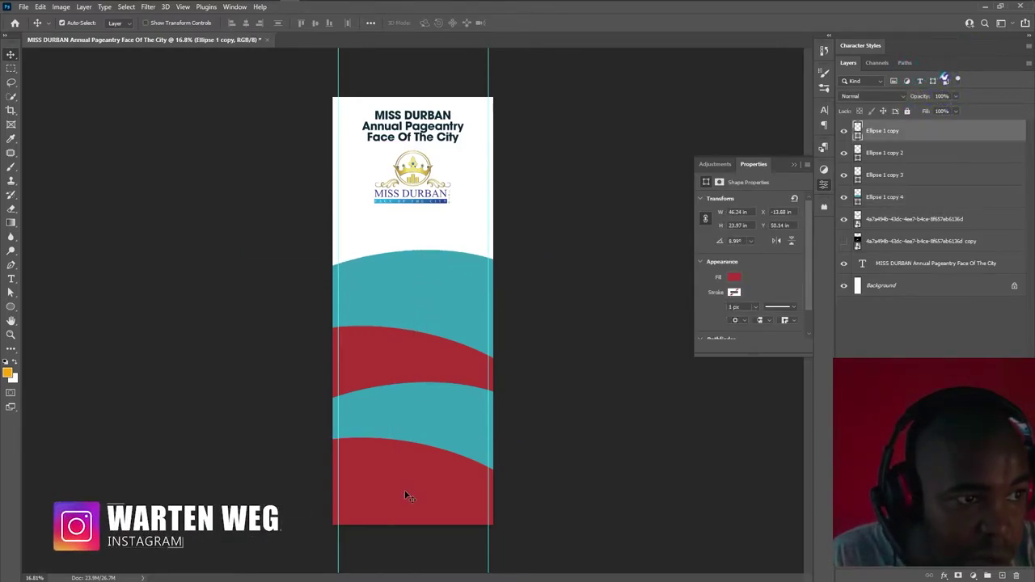
shift+click(907, 199)
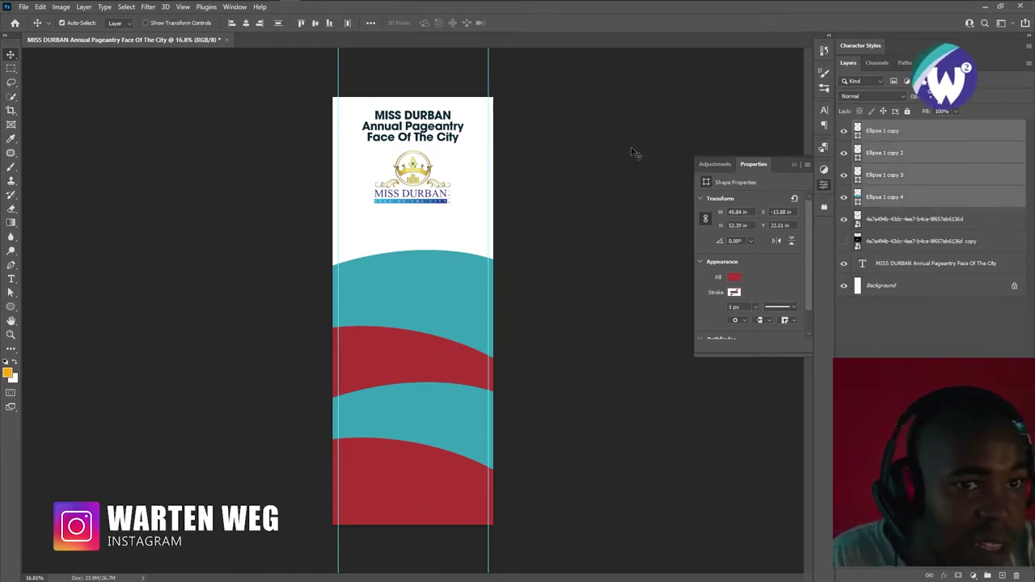
click(279, 23)
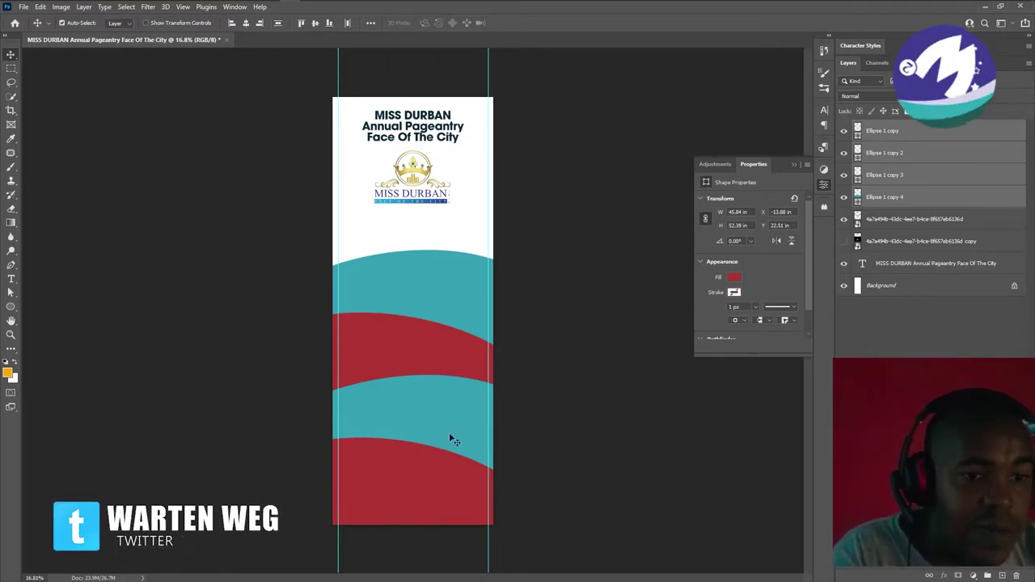
drag(410, 485, 397, 485)
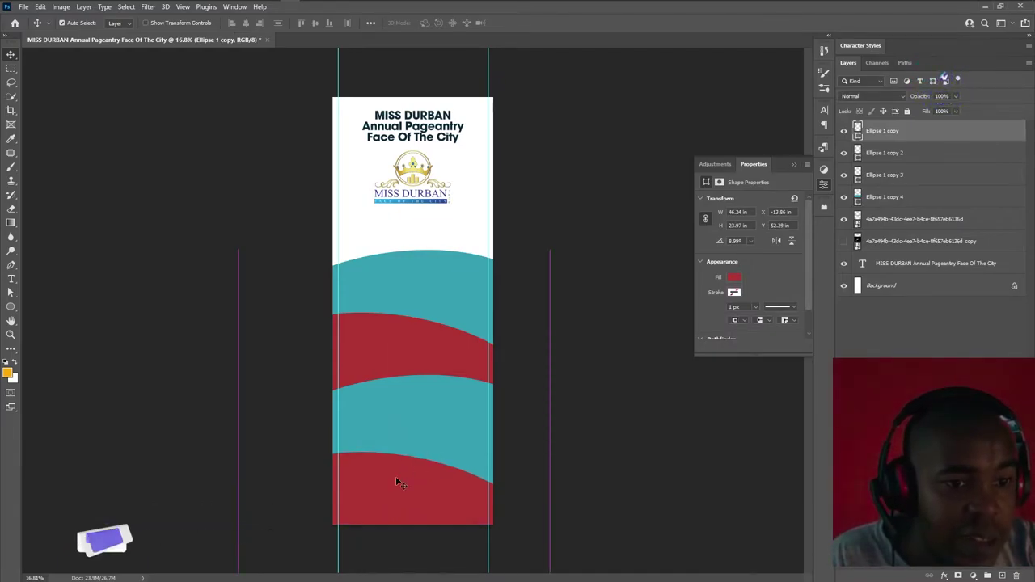
shift+click(890, 196)
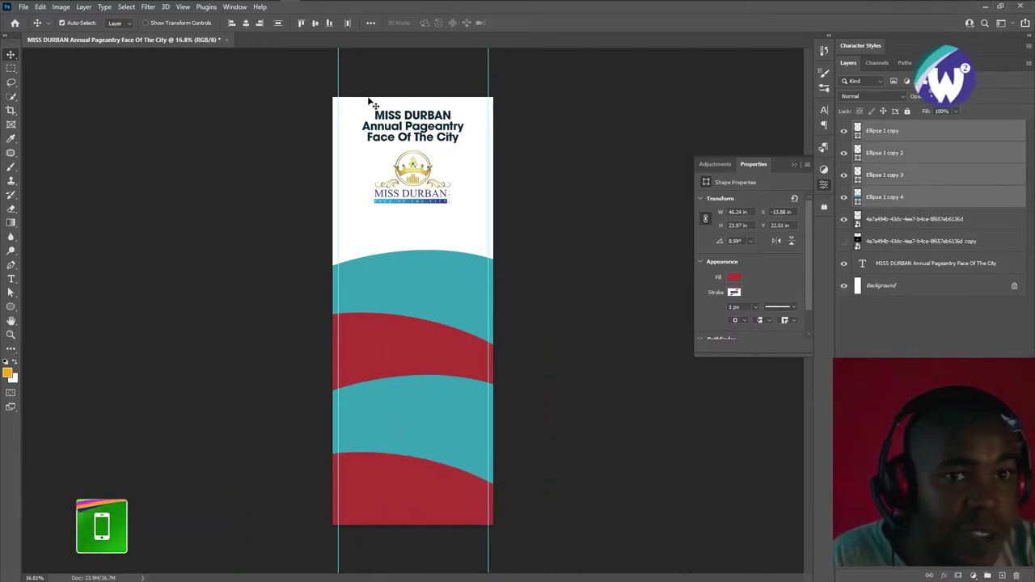
click(280, 24)
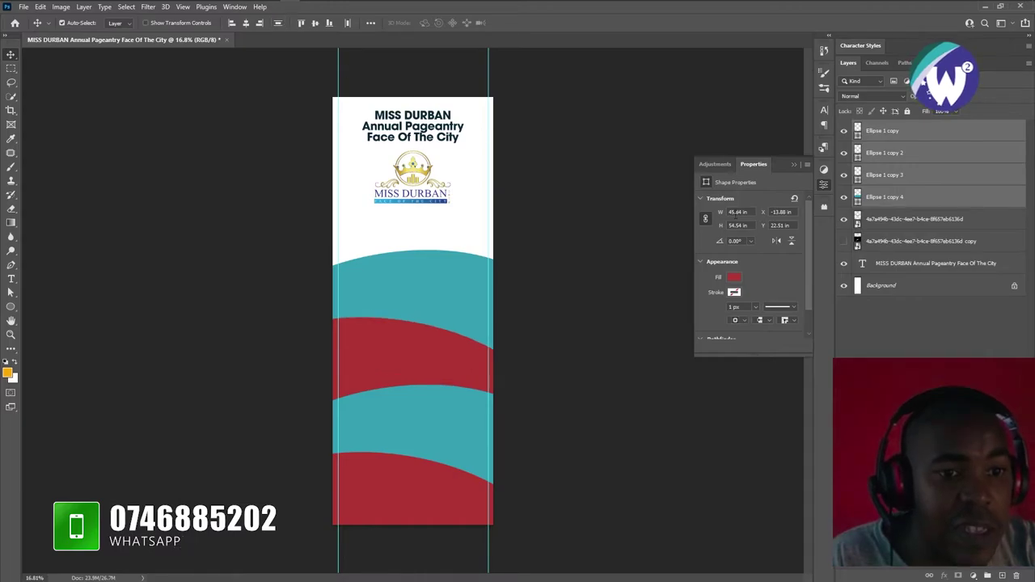
click(527, 203)
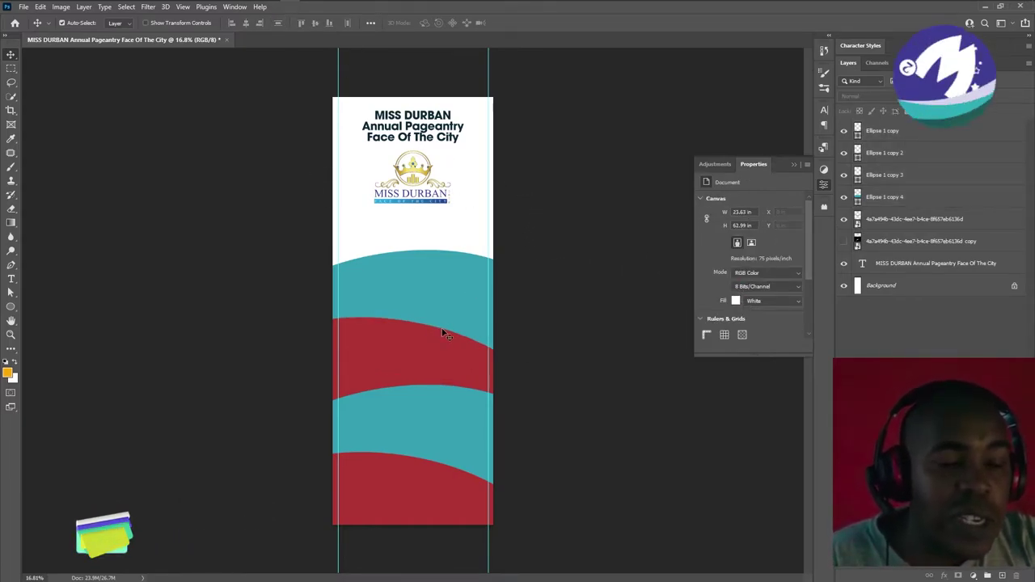
mouse_move(282, 6)
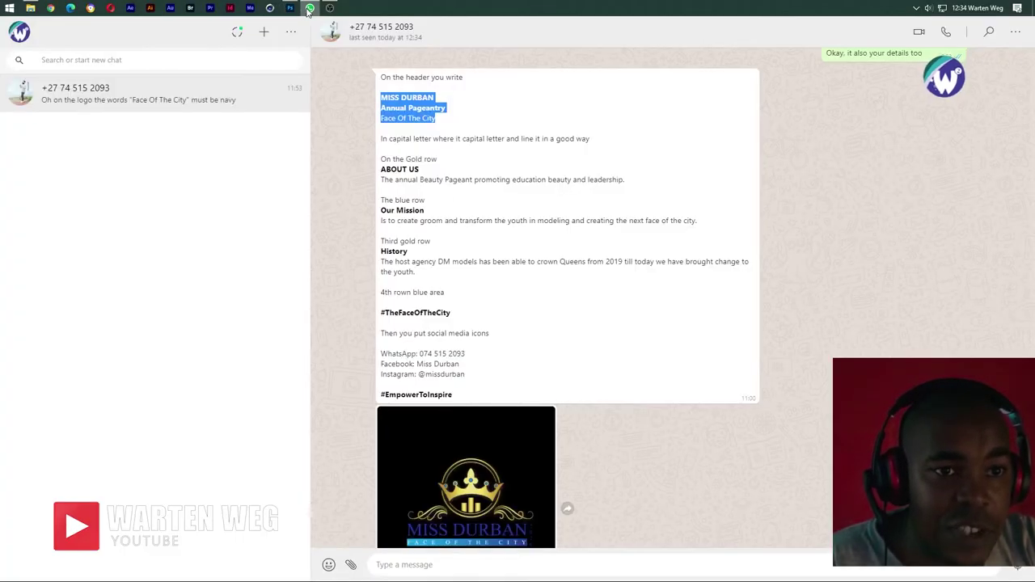
Copy the words 'strong Navy' from the client's brief caption in WhatsApp, then minimise it
click(310, 7)
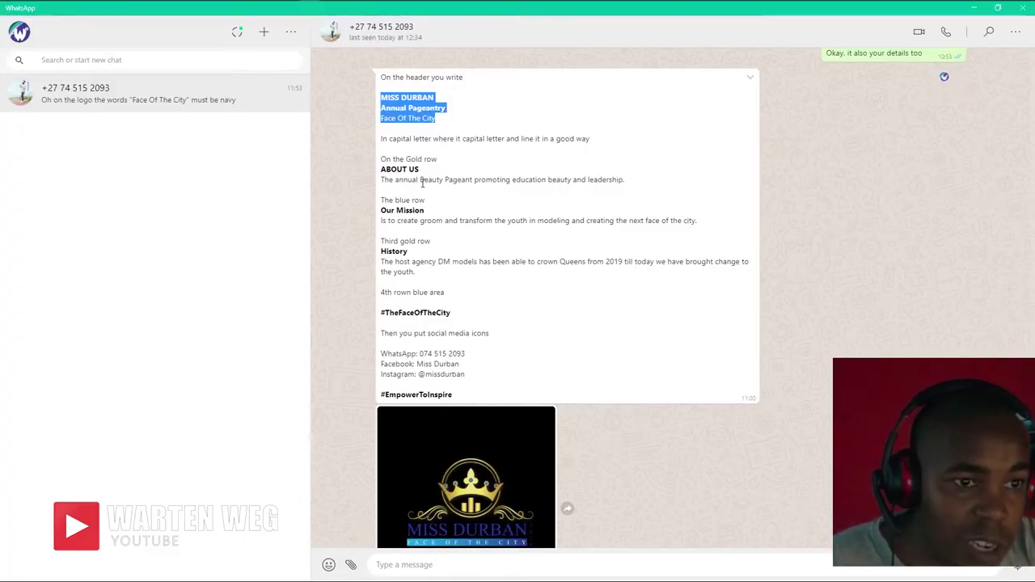
scroll(474, 262, up, 3)
drag(410, 214, 484, 221)
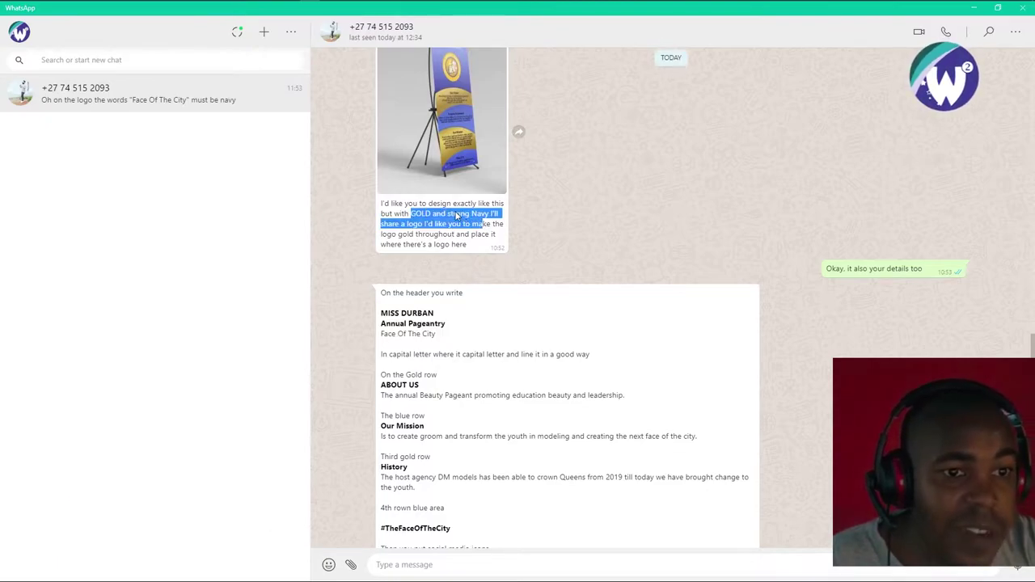
click(453, 215)
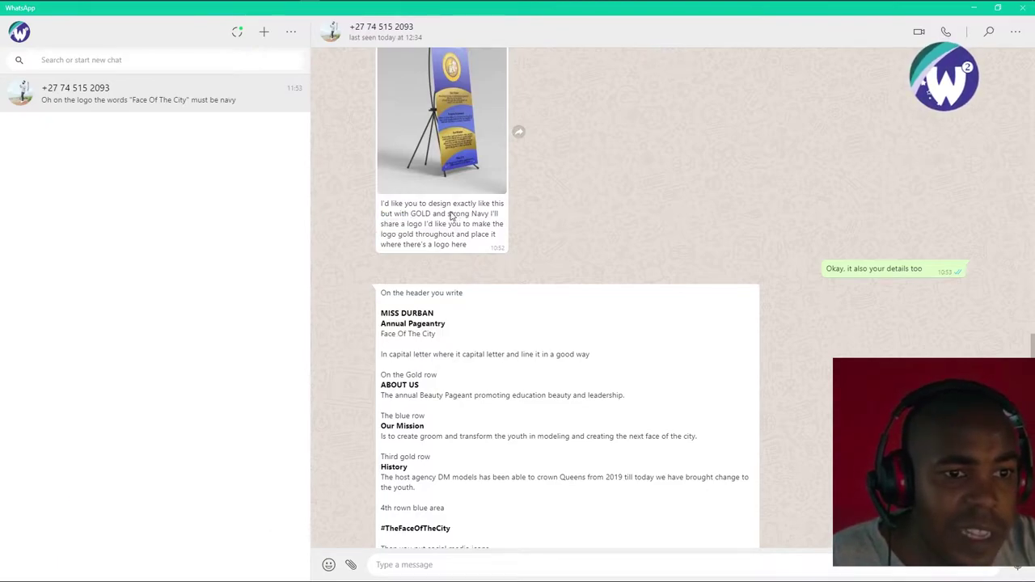
click(508, 222)
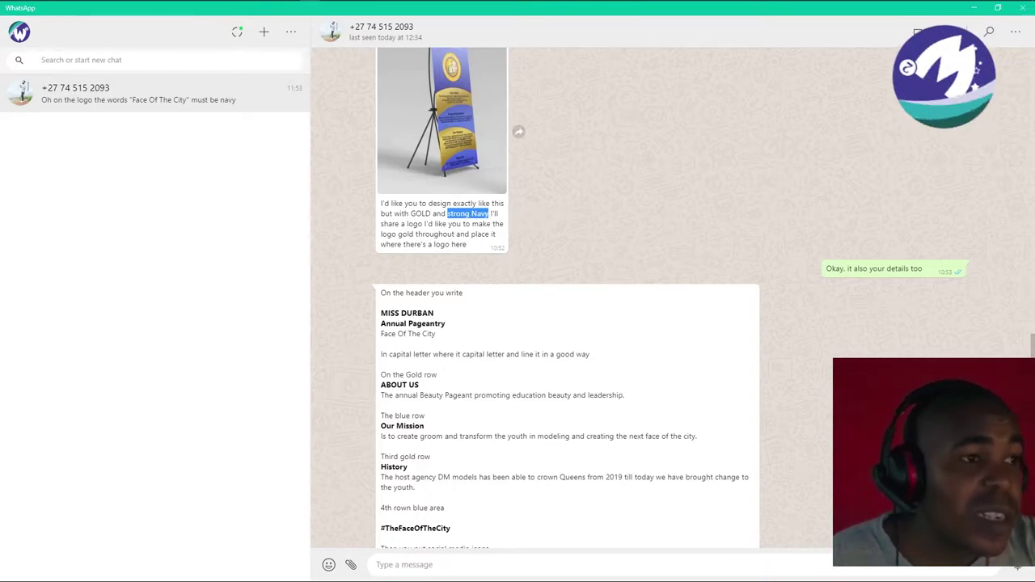
click(976, 10)
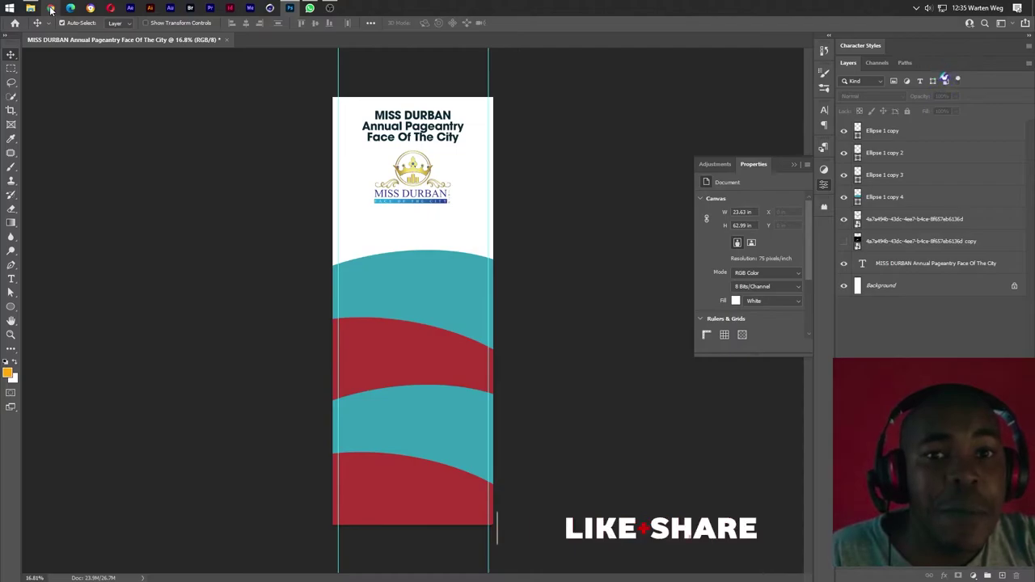
Search Google for 'strong Navy color' in a new Chrome window
click(51, 9)
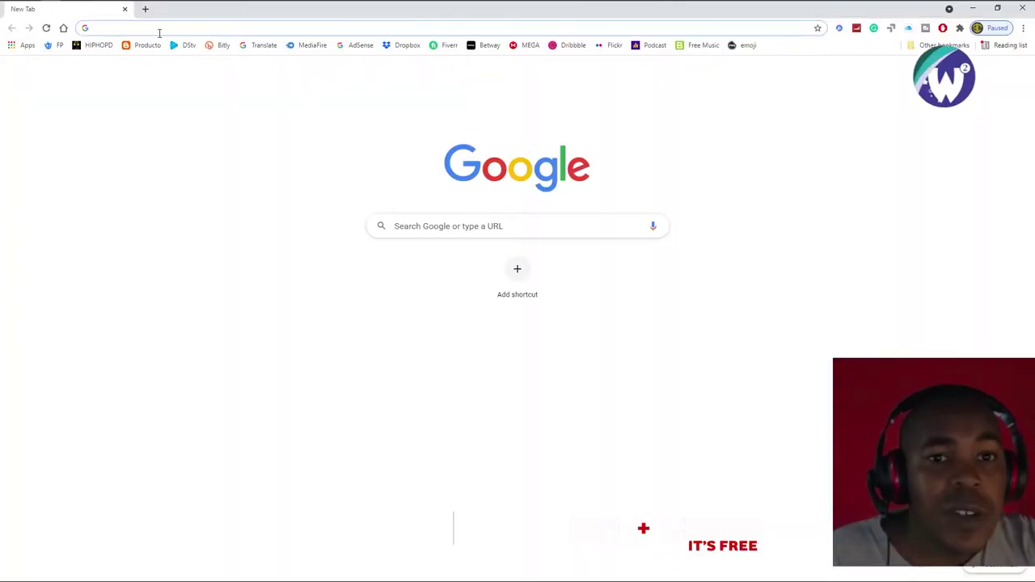
right_click(159, 32)
click(202, 114)
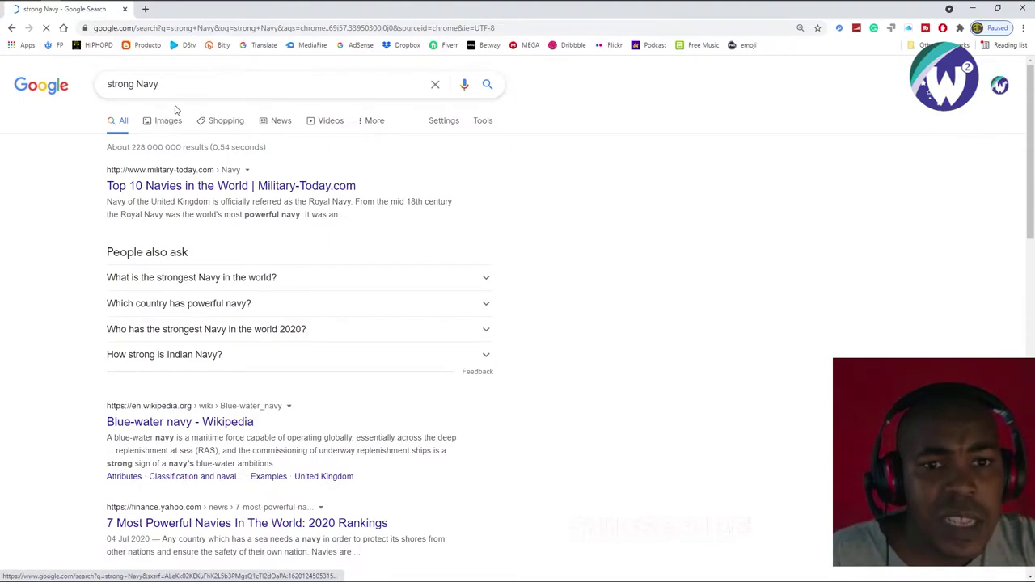
click(180, 85)
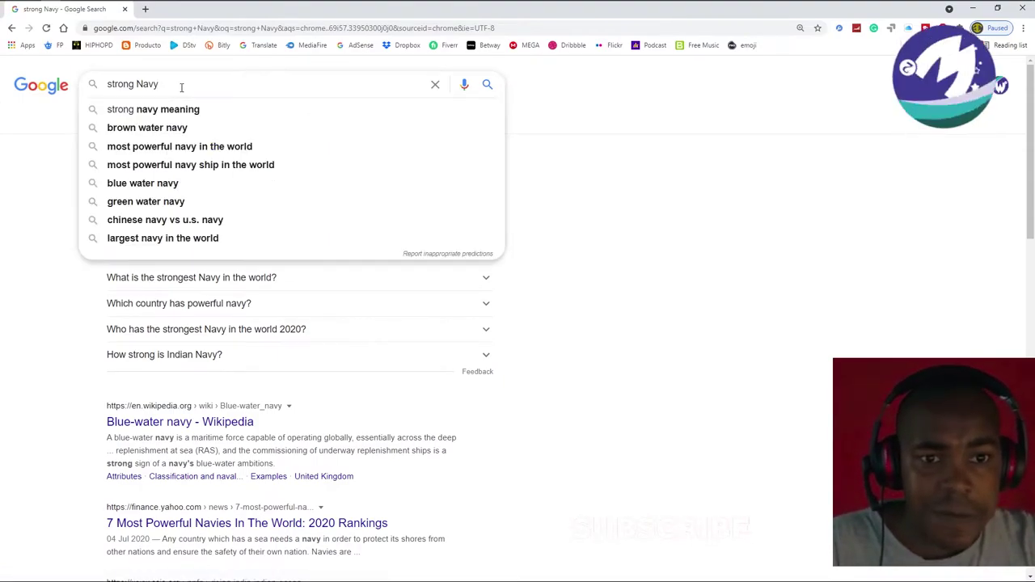
text( colo)
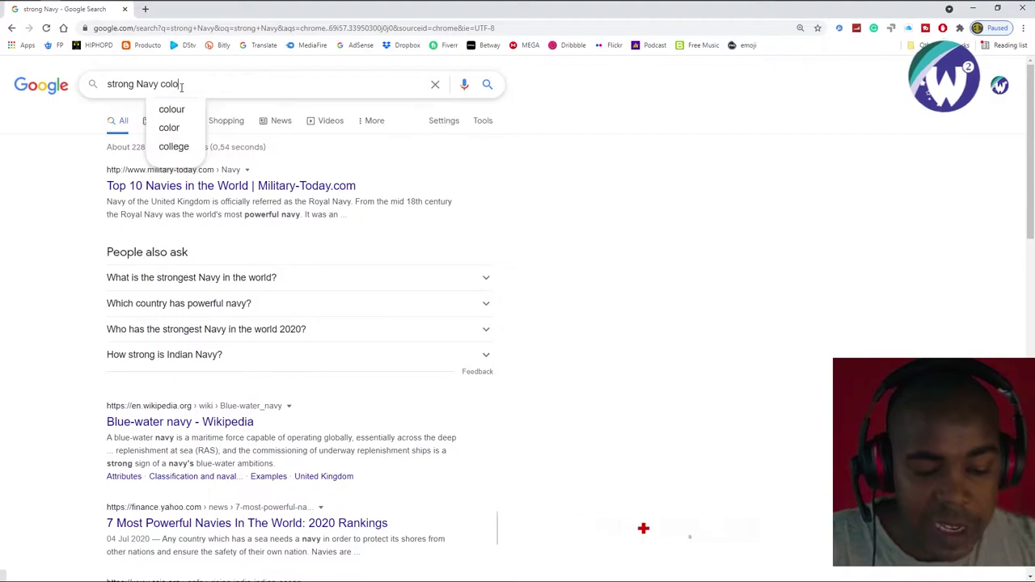
text(r)
key(Return)
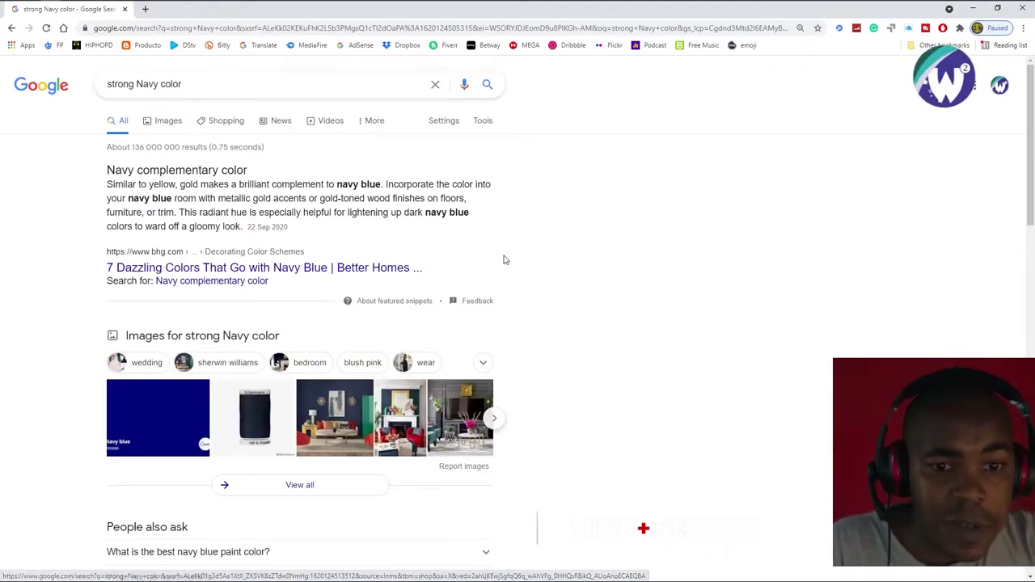
Copy the Color Theory navy, bright and pale blue swatch image from Google Images
click(169, 123)
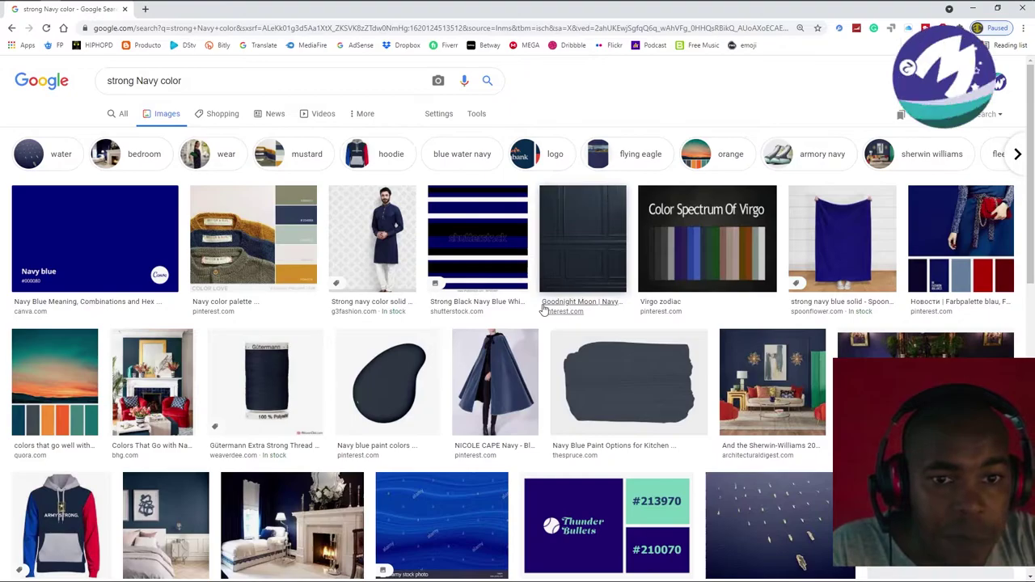
scroll(517, 324, down, 2)
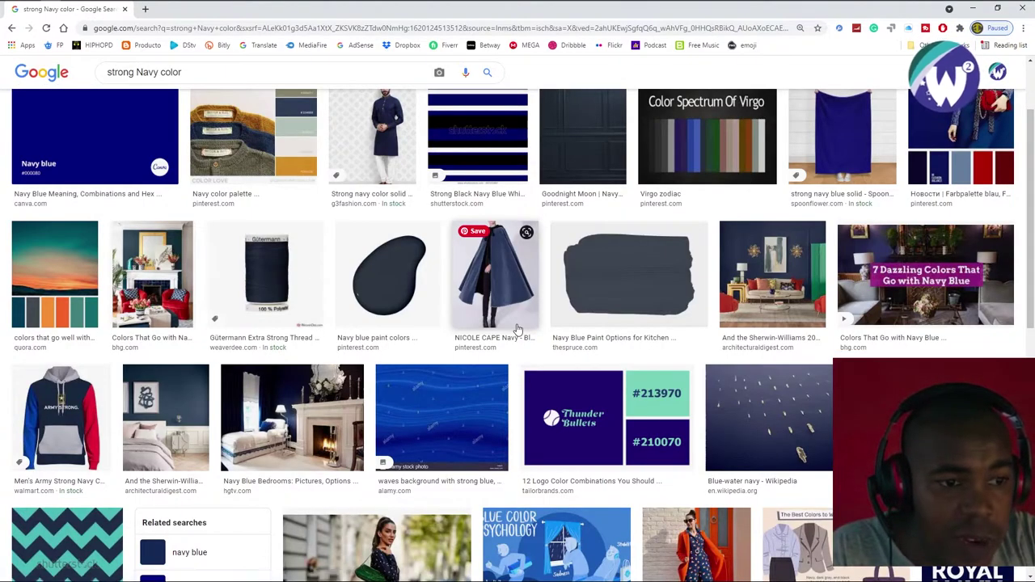
scroll(517, 329, down, 3)
scroll(518, 330, down, 2)
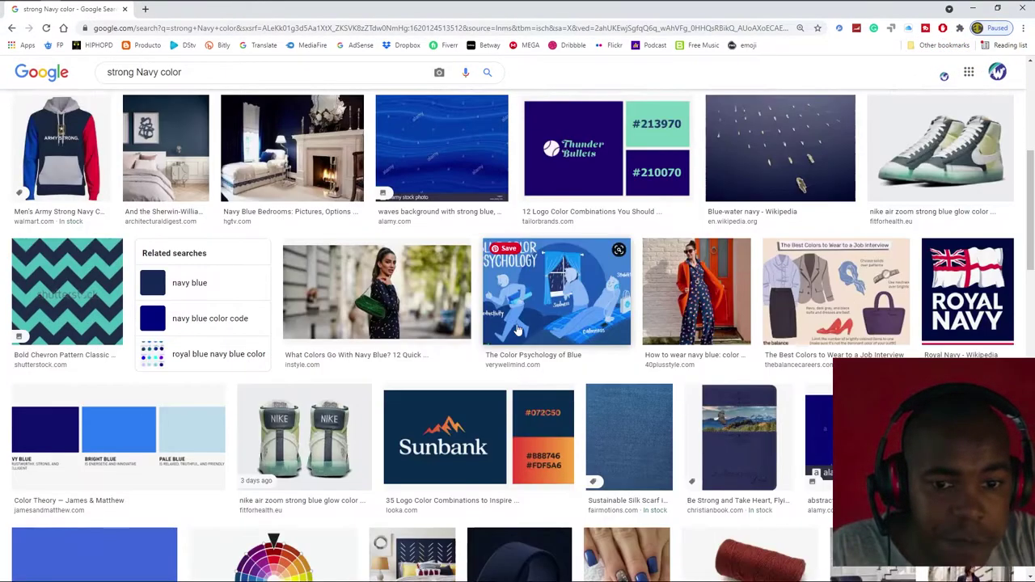
mouse_move(304, 383)
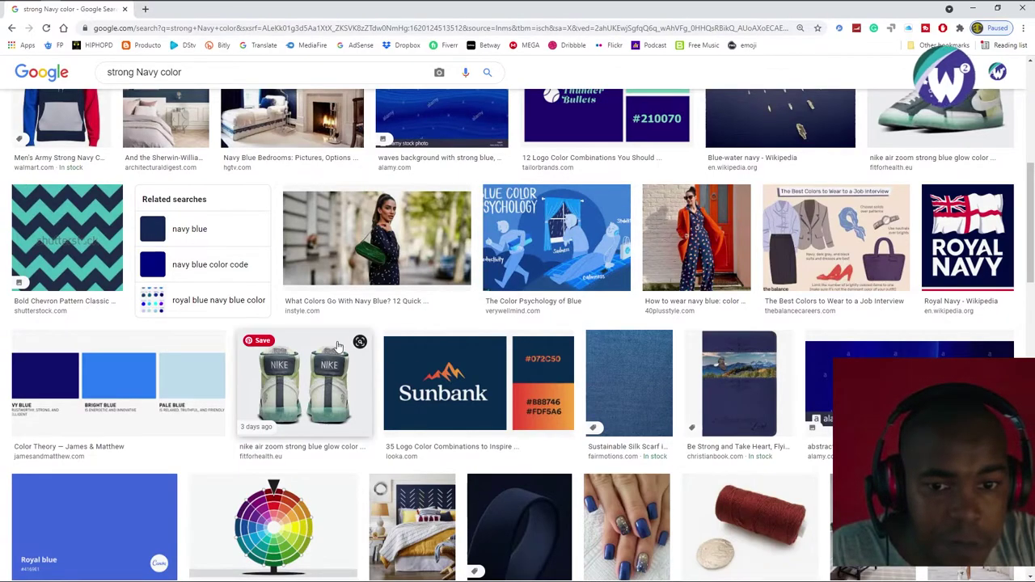
click(46, 380)
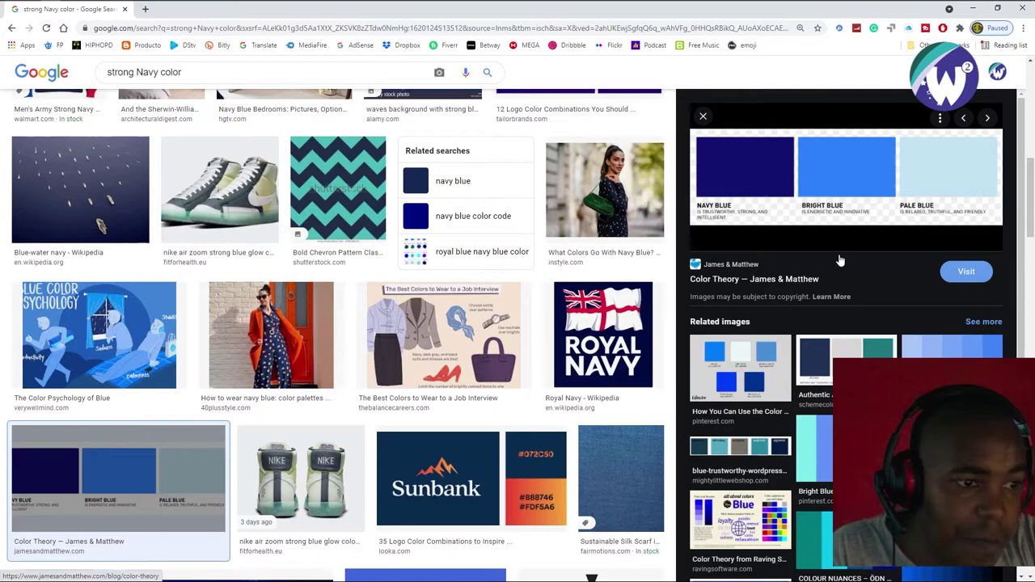
right_click(743, 167)
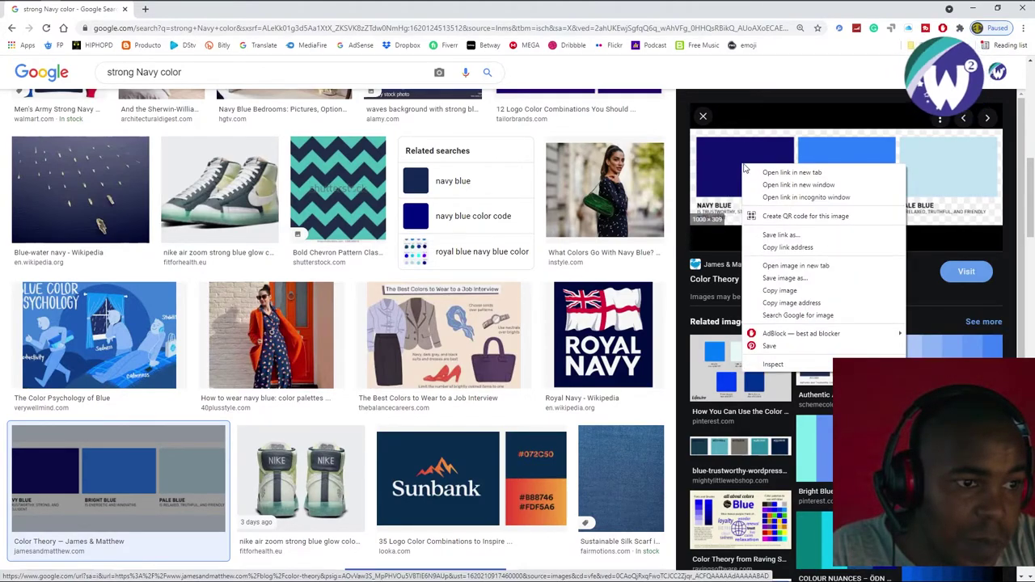
click(786, 294)
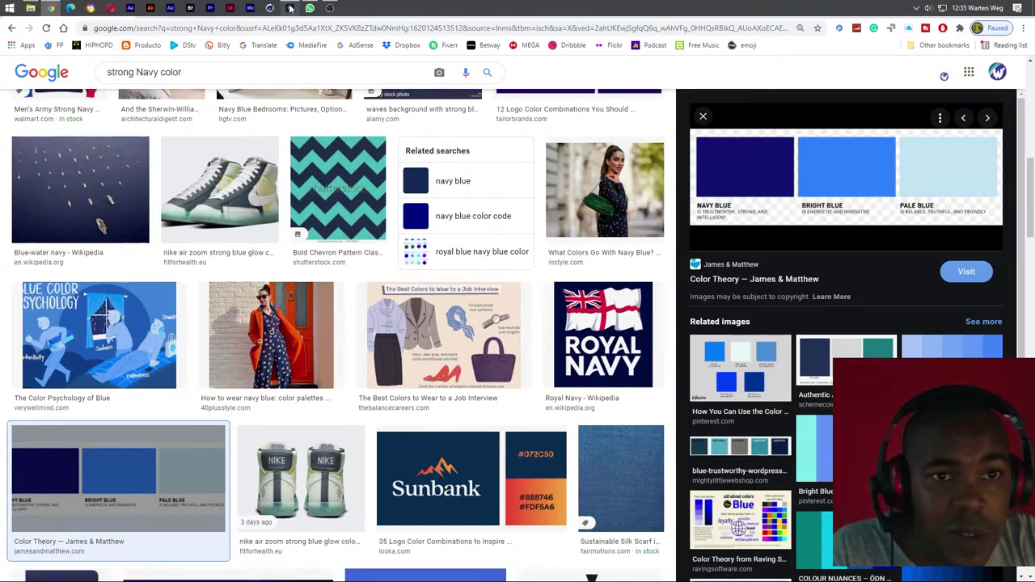
click(290, 8)
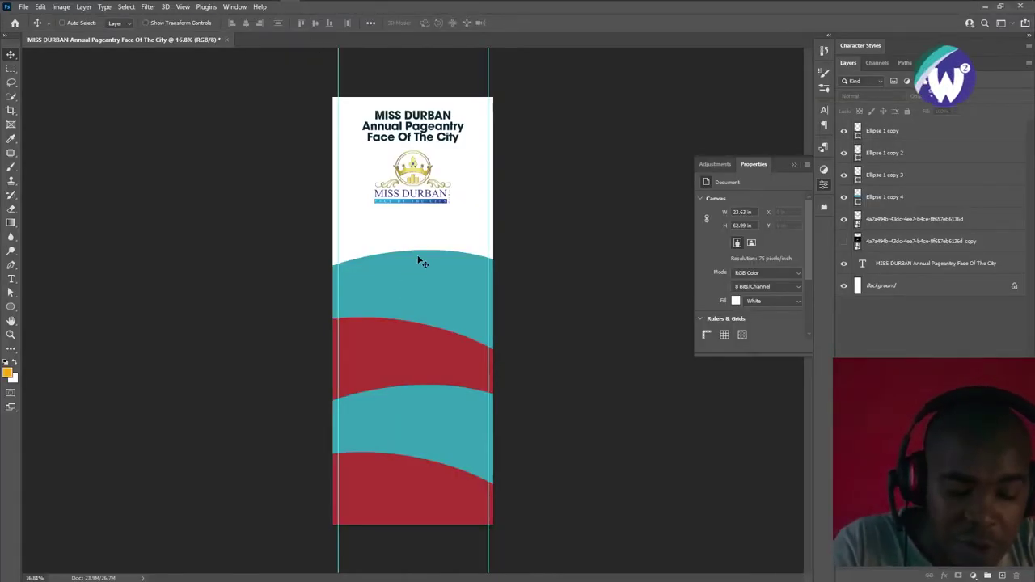
Paste the swatch chart over the logo and add a navy #121270 Solid Color fill above Background
key(ctrl+v)
drag(414, 310, 430, 189)
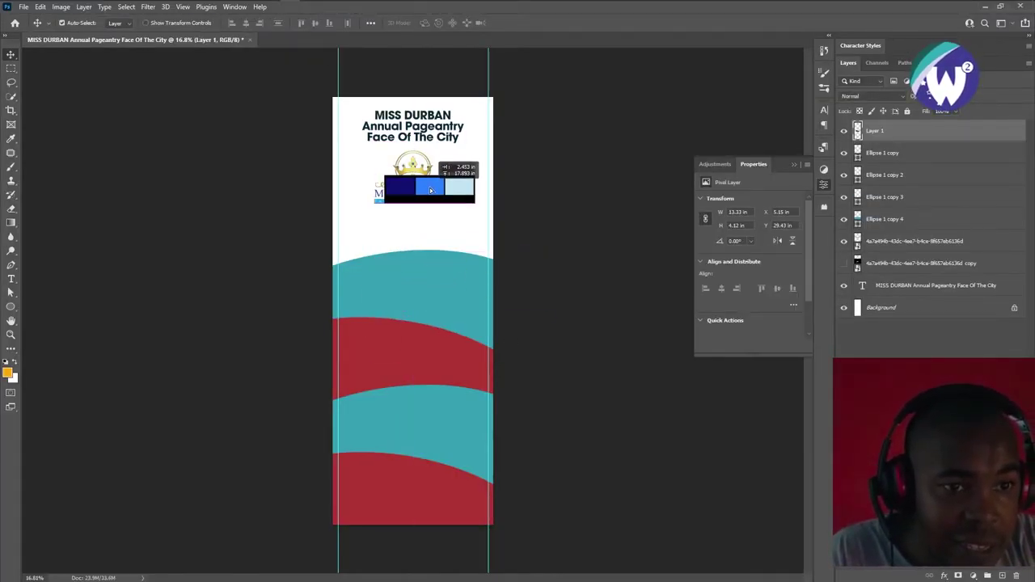
click(888, 308)
click(974, 575)
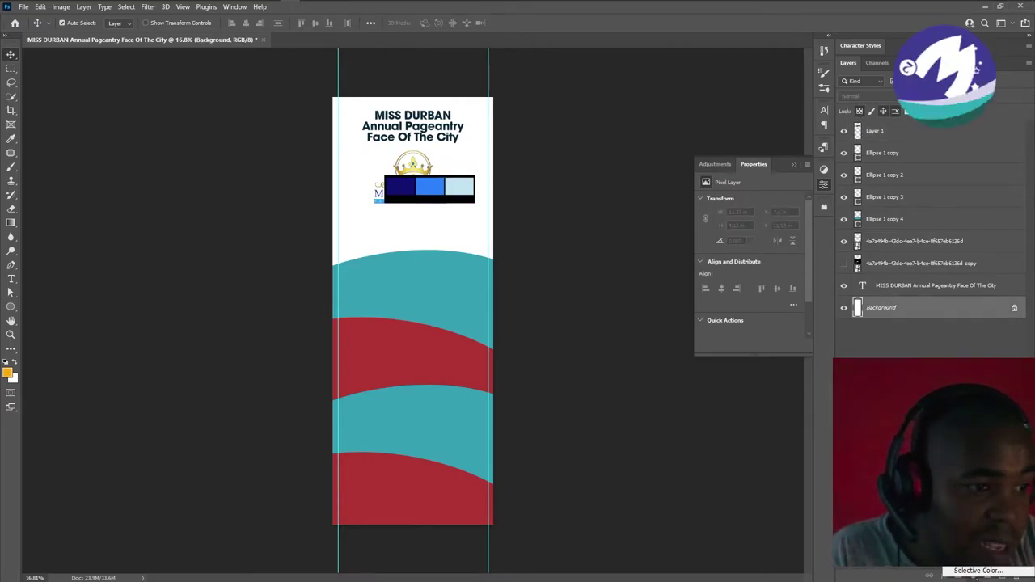
click(979, 365)
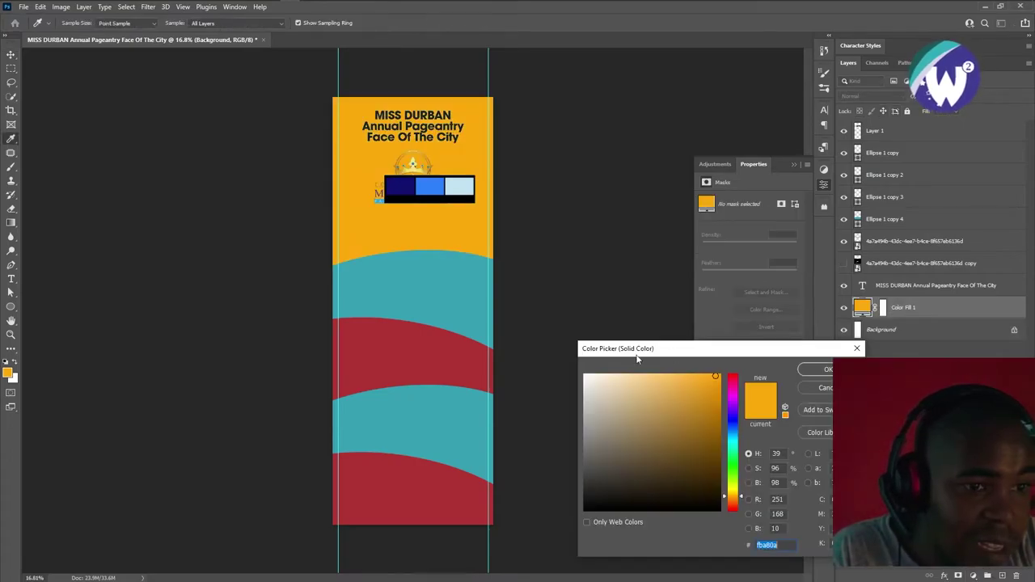
click(402, 189)
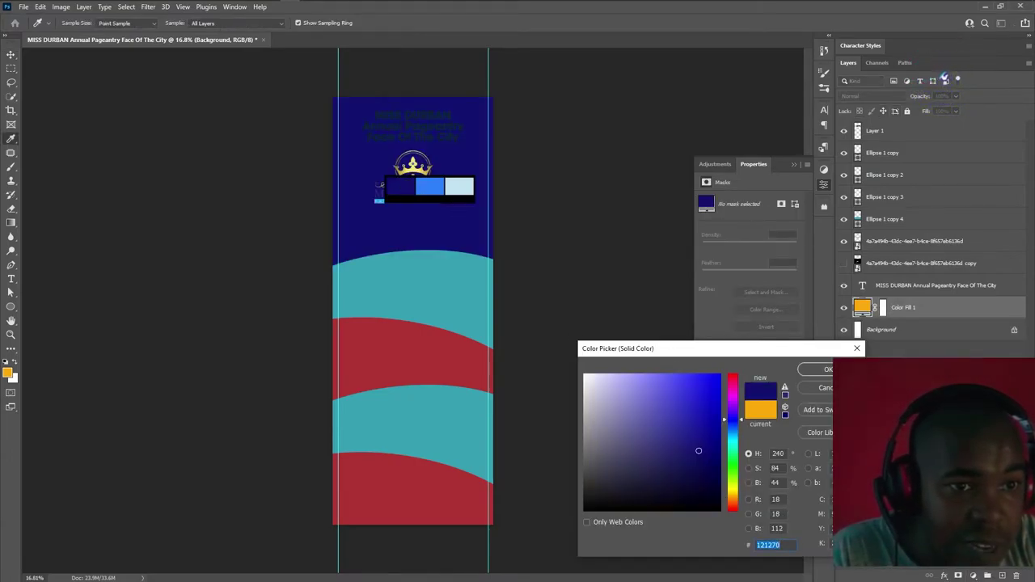
click(823, 369)
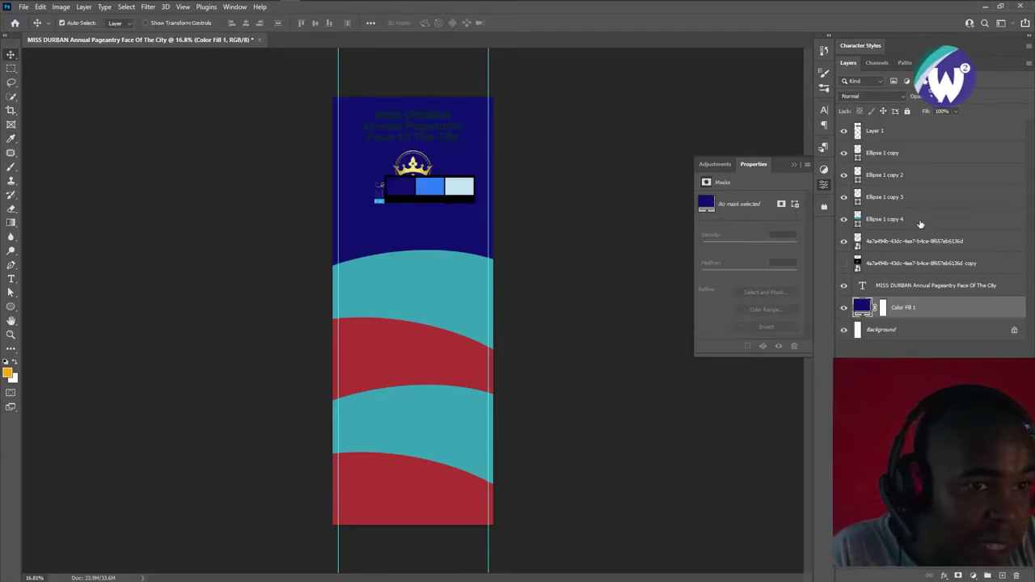
Select the MISS DURBAN header text layer and hide the swatch strip Layer 1
scroll(435, 205, up, 2)
scroll(421, 157, up, 2)
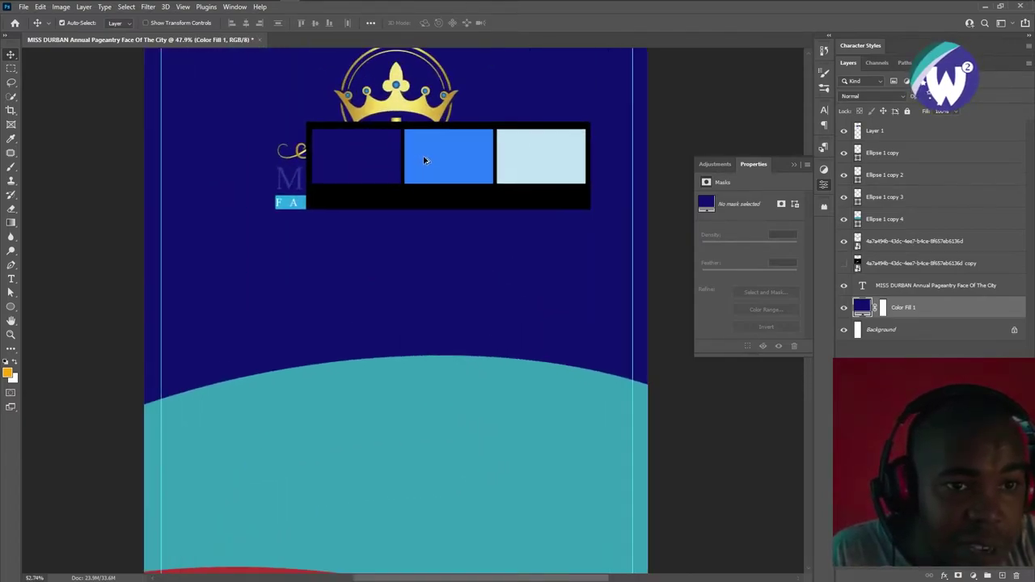
scroll(419, 142, up, 2)
scroll(408, 97, up, 2)
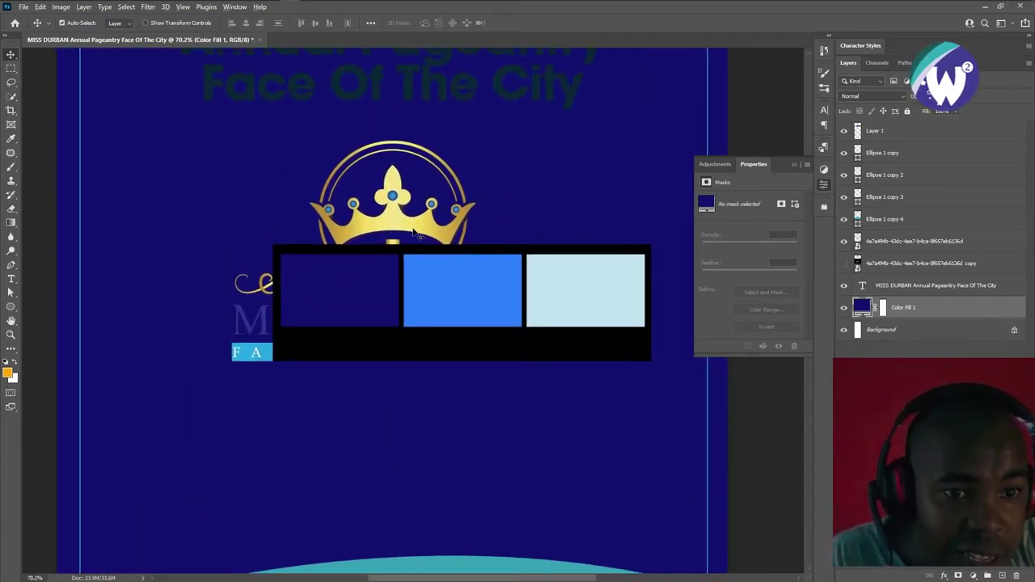
scroll(415, 233, up, 1)
scroll(404, 213, up, 2)
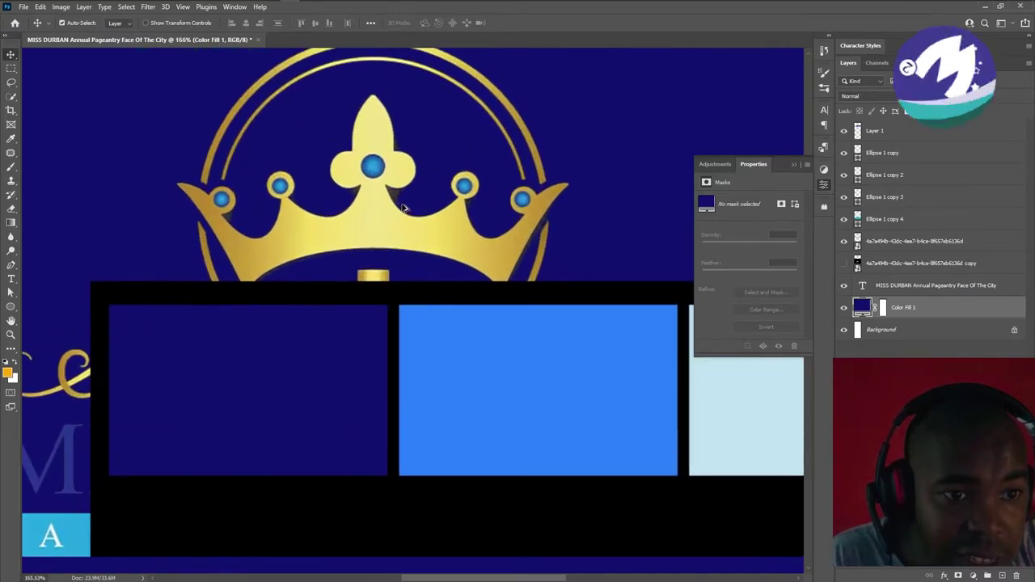
scroll(404, 203, up, 2)
scroll(404, 204, down, 3)
scroll(478, 265, down, 1)
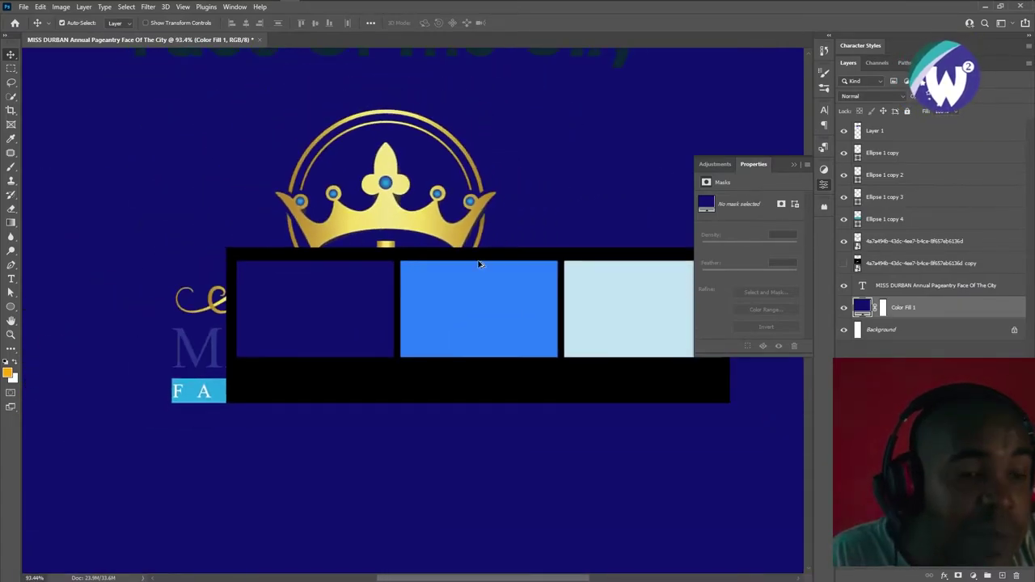
scroll(479, 264, down, 2)
scroll(480, 263, down, 1)
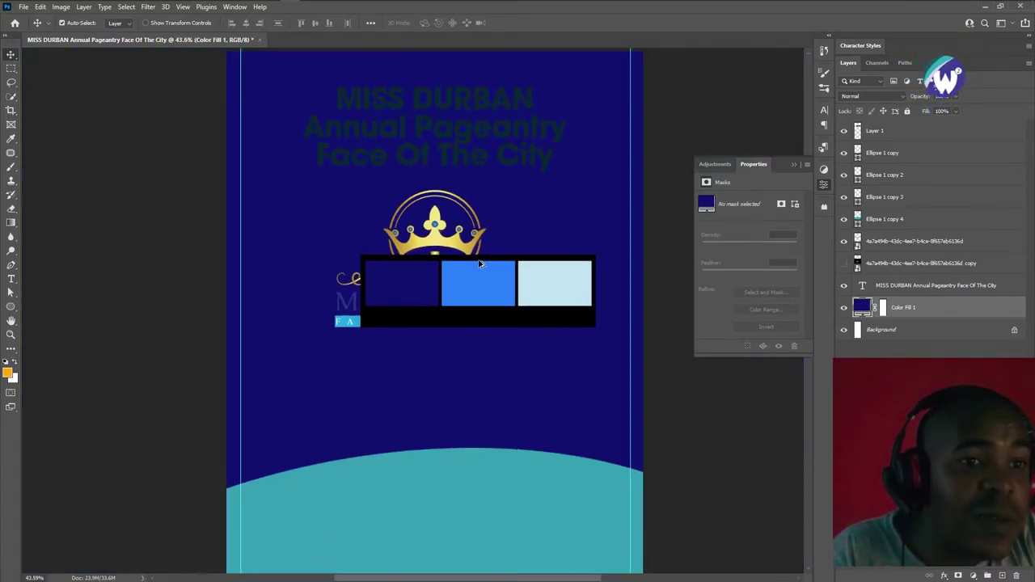
click(932, 286)
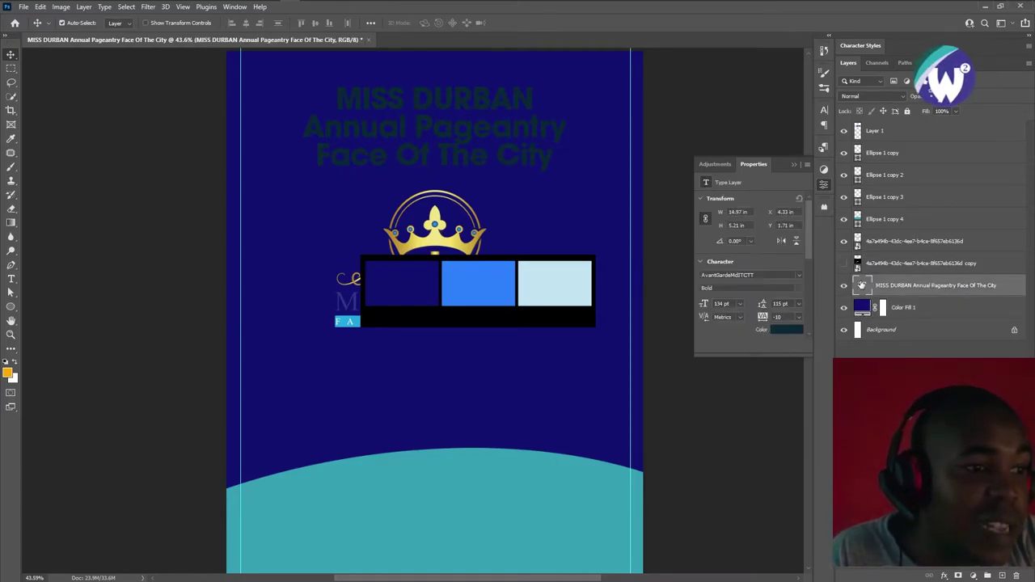
click(844, 131)
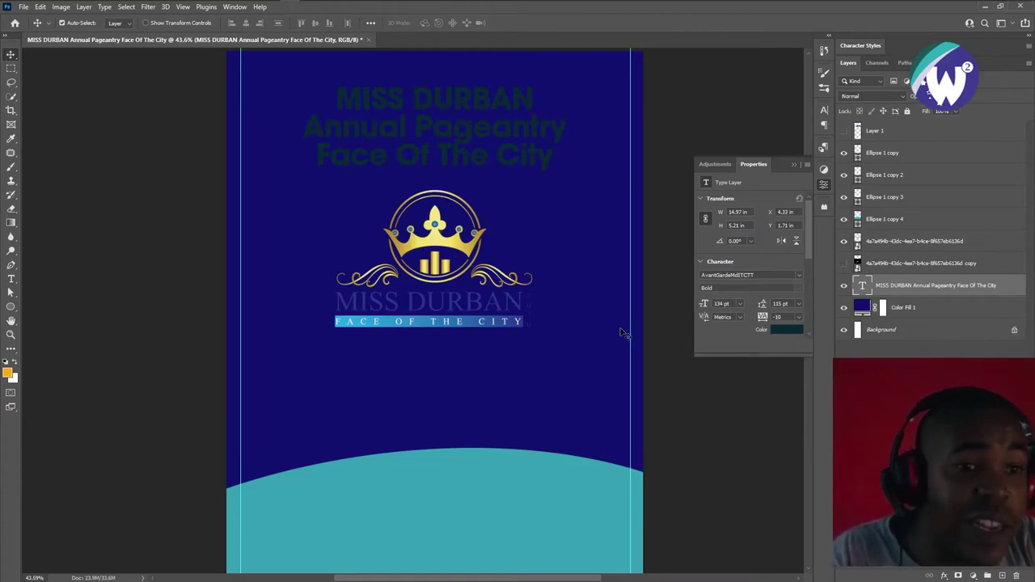
Set the header text colour to pale gold #f2e587 sampled from the crown
click(787, 329)
click(440, 233)
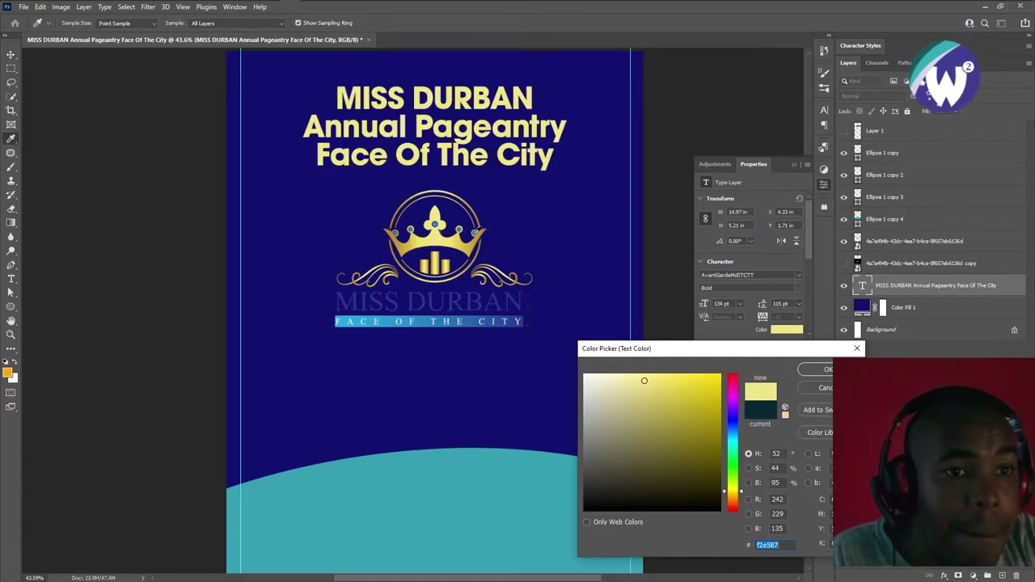
click(820, 371)
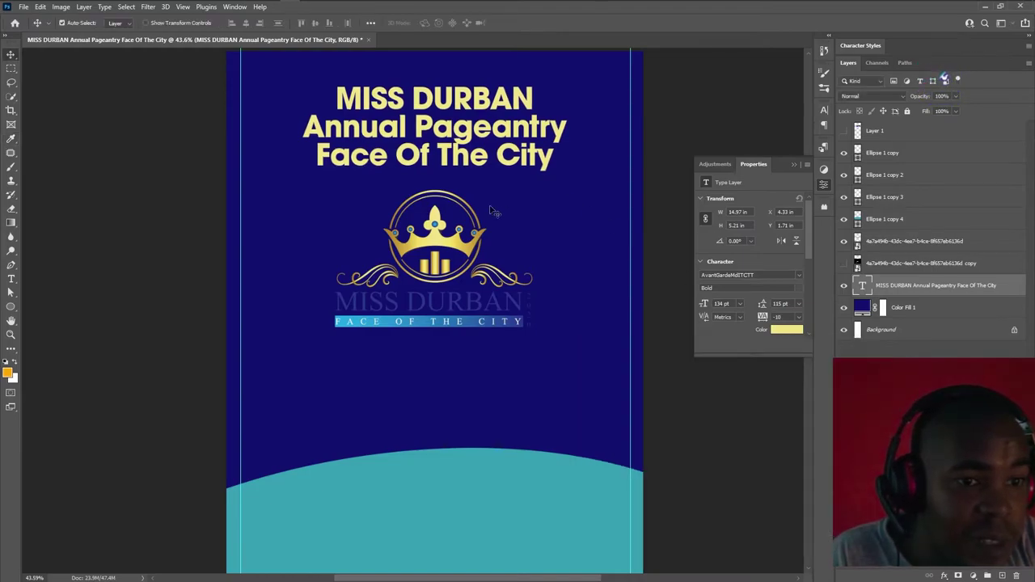
scroll(484, 231, down, 3)
scroll(421, 259, down, 2)
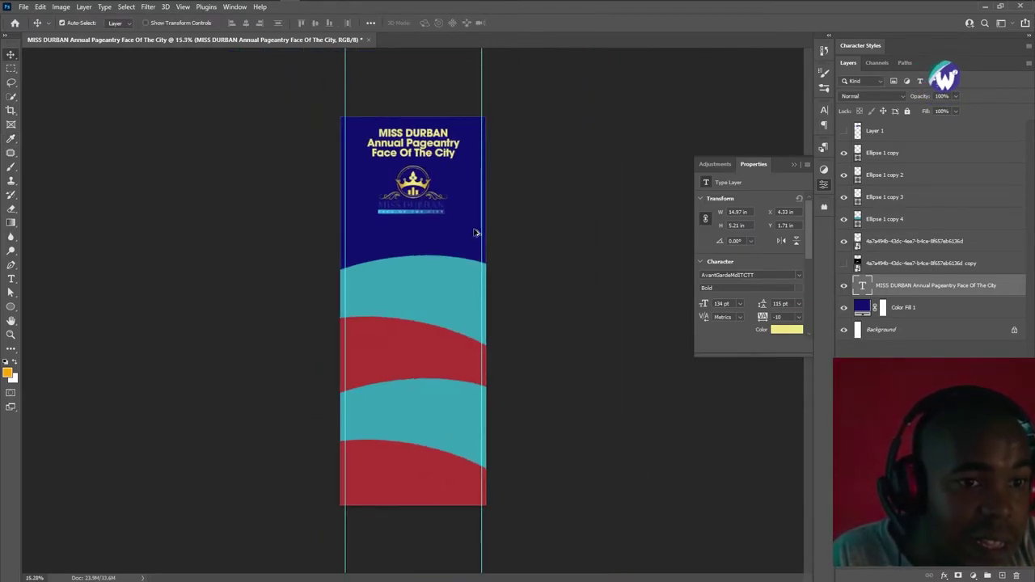
click(402, 302)
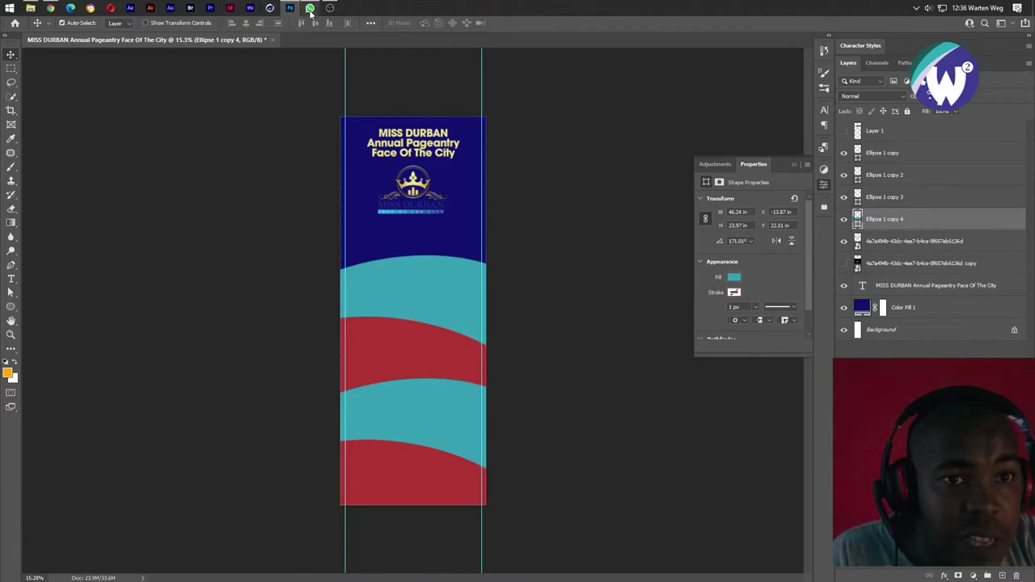
click(310, 9)
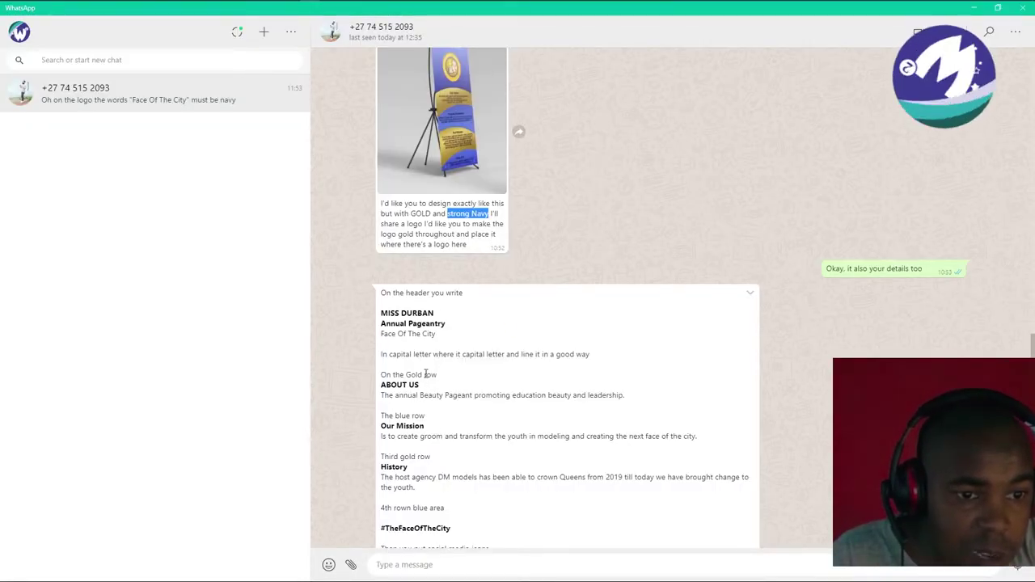
drag(439, 376, 400, 375)
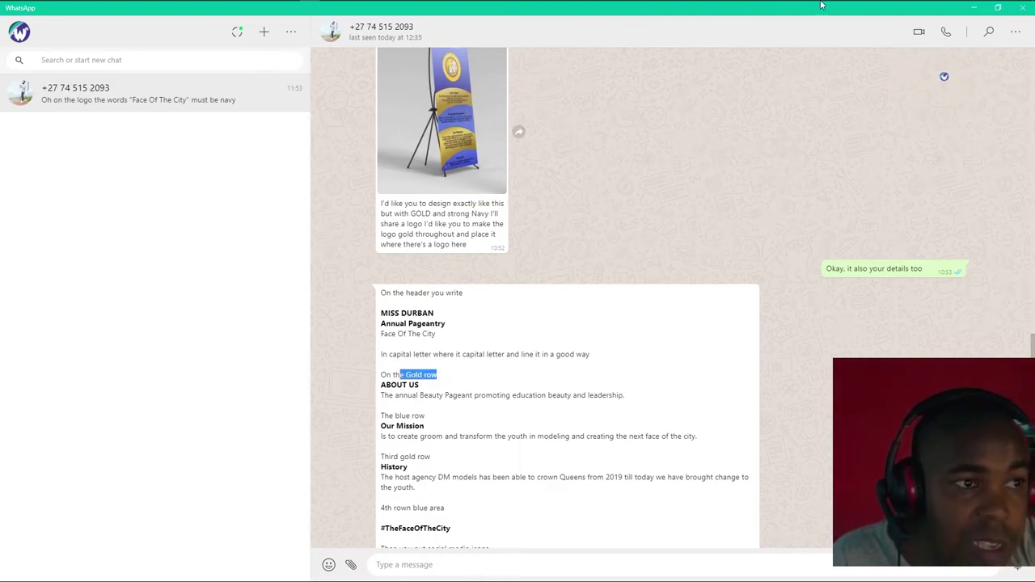
click(977, 9)
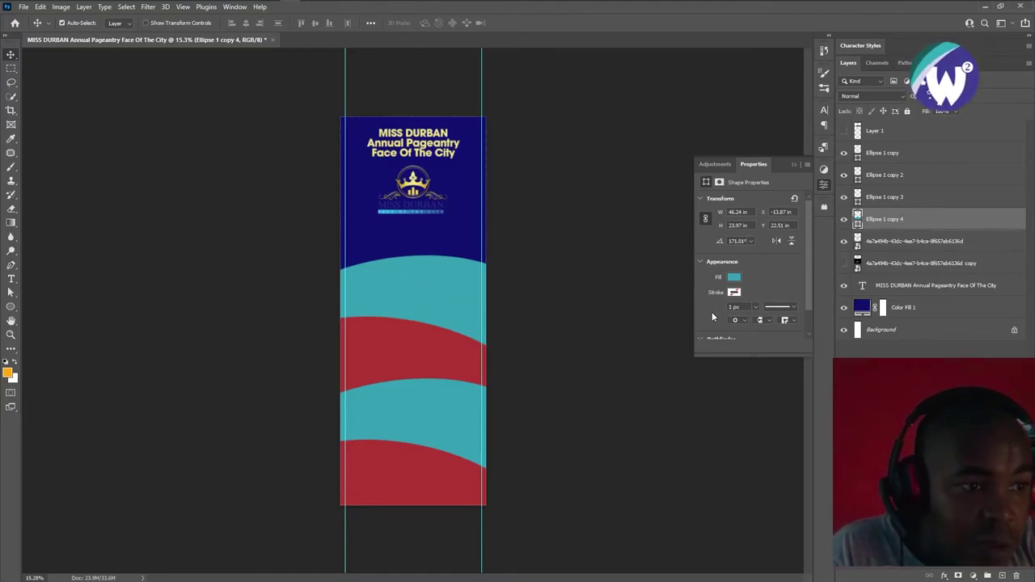
Add a Drop Shadow and a Gradient Overlay to the top wave, replacing a trial Color Overlay
click(946, 575)
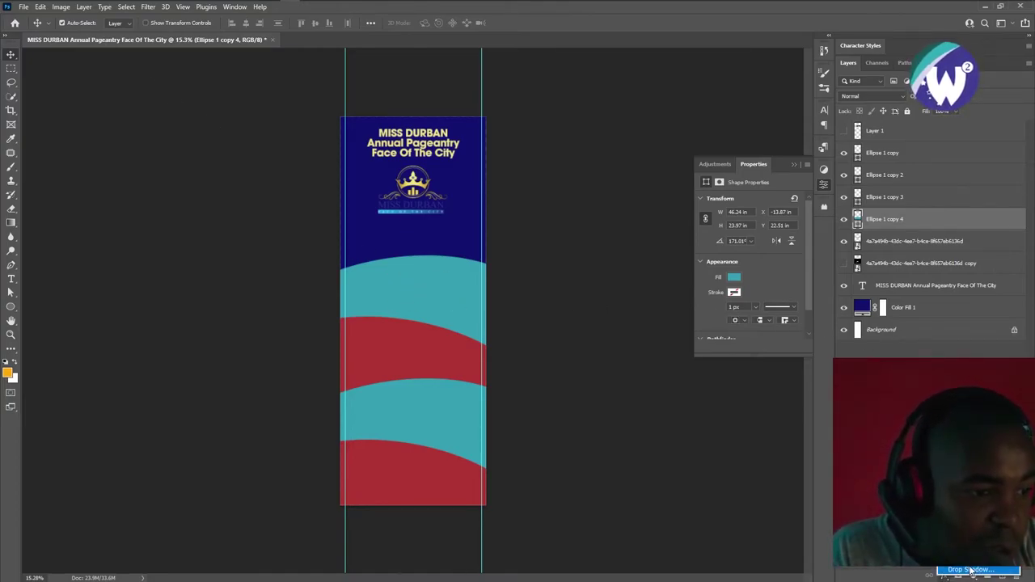
click(971, 571)
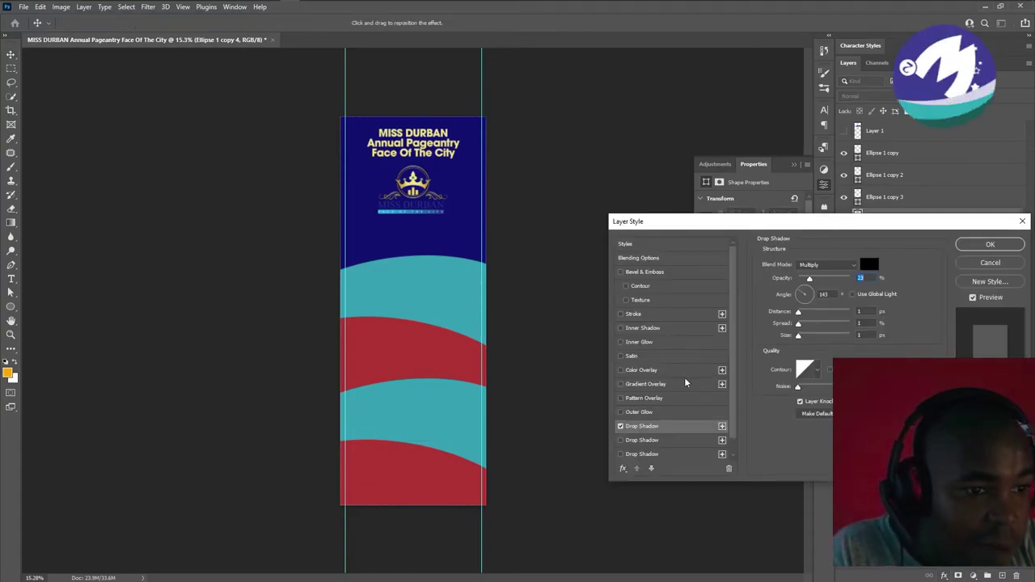
click(637, 372)
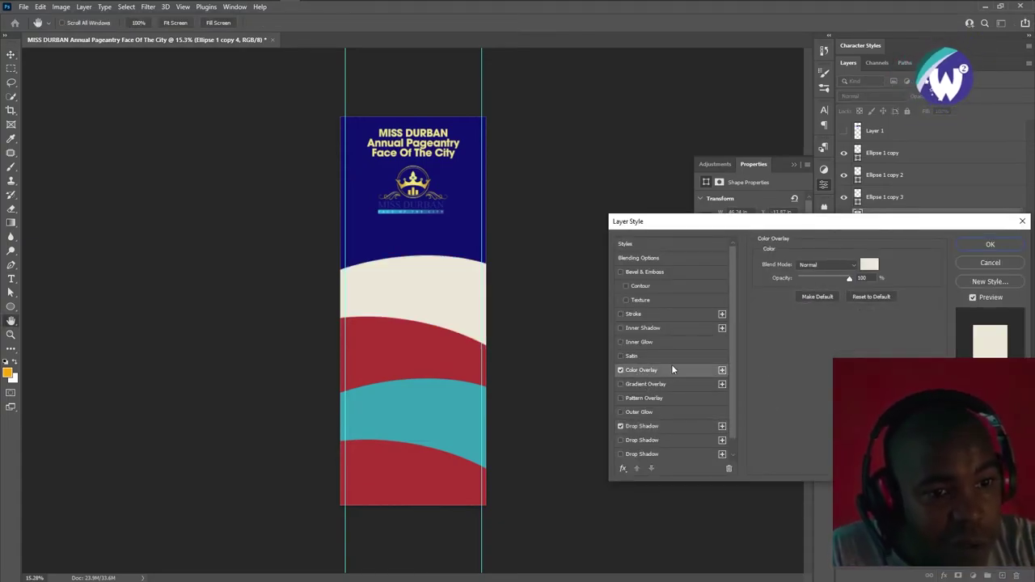
click(621, 369)
click(620, 385)
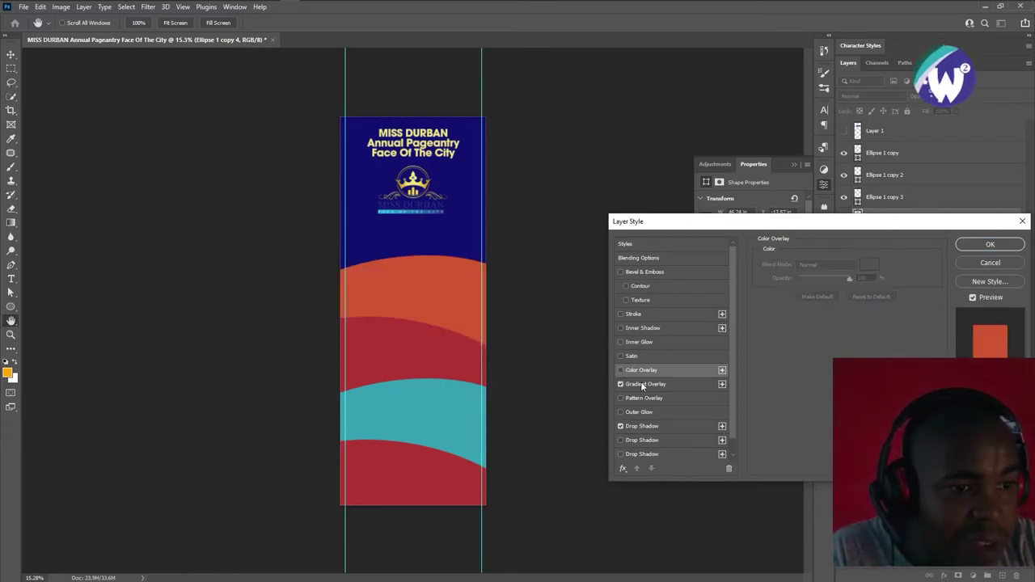
Compare several gold presets and settle on a bright metallic gold gradient for the overlay
click(834, 286)
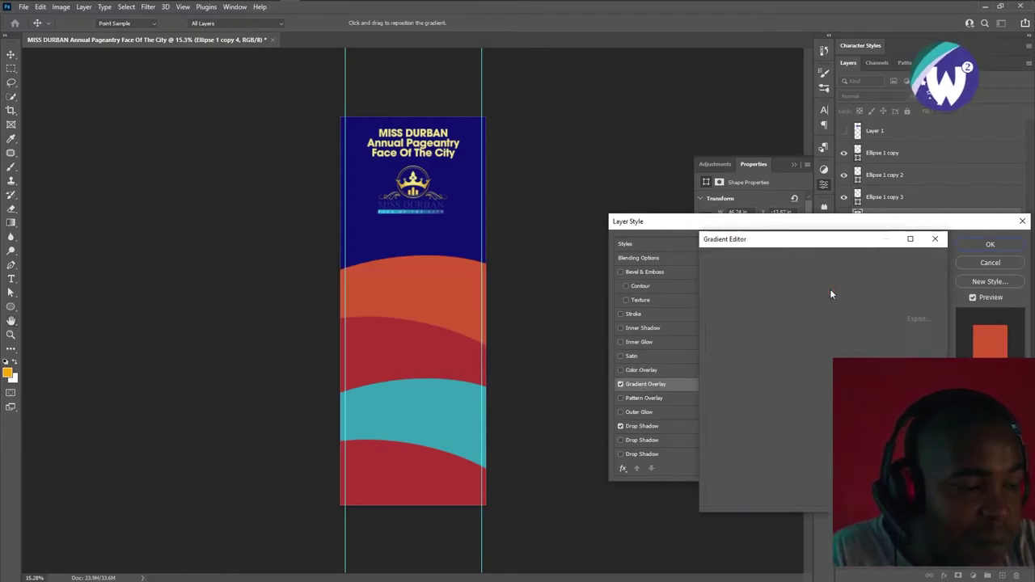
click(801, 327)
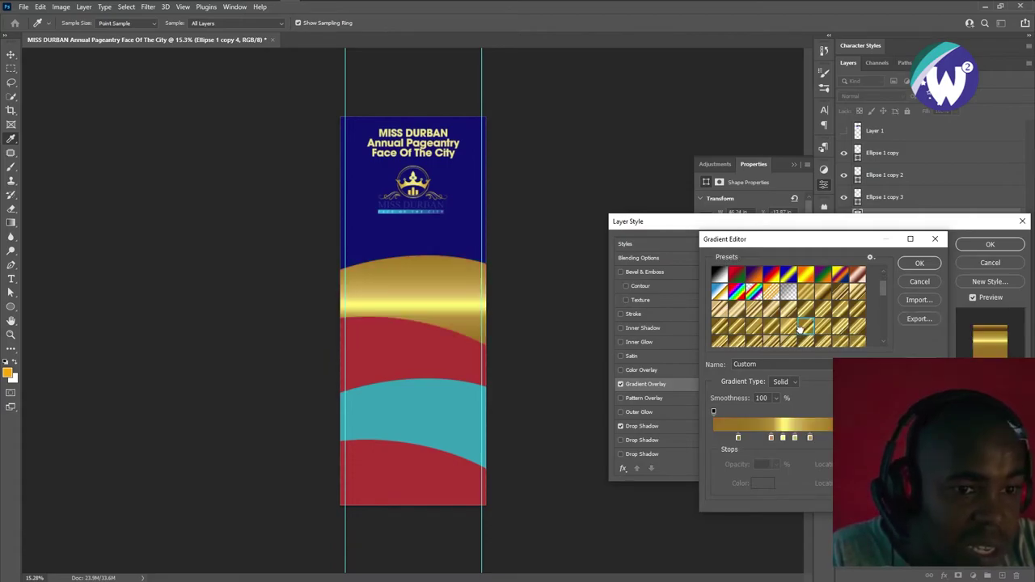
click(771, 333)
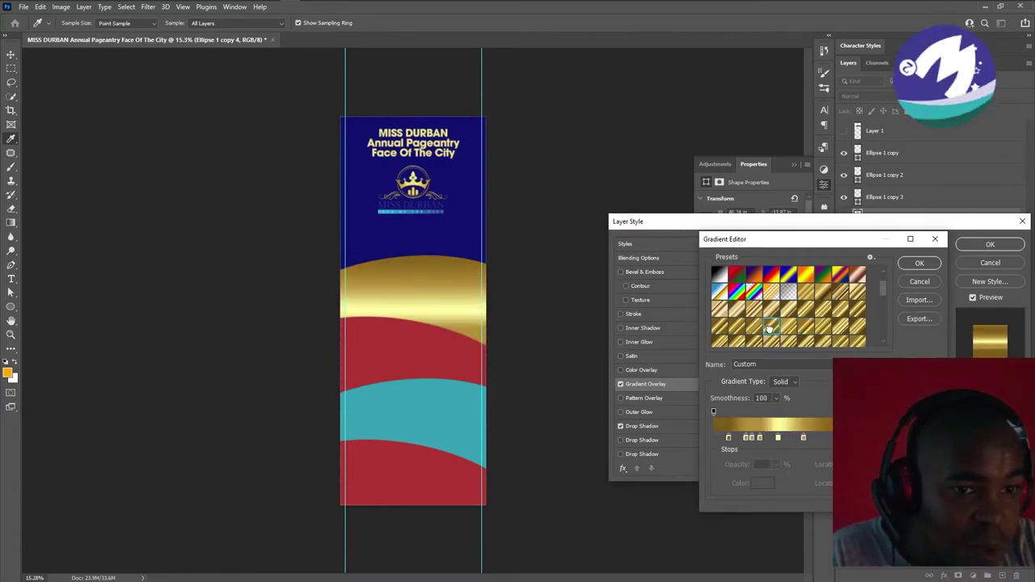
scroll(859, 333, down, 2)
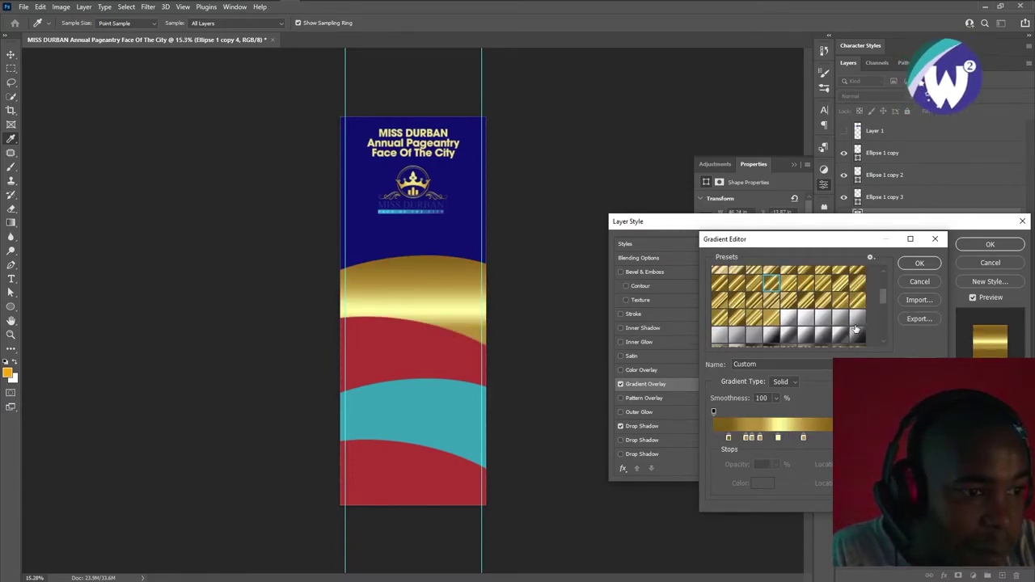
click(769, 319)
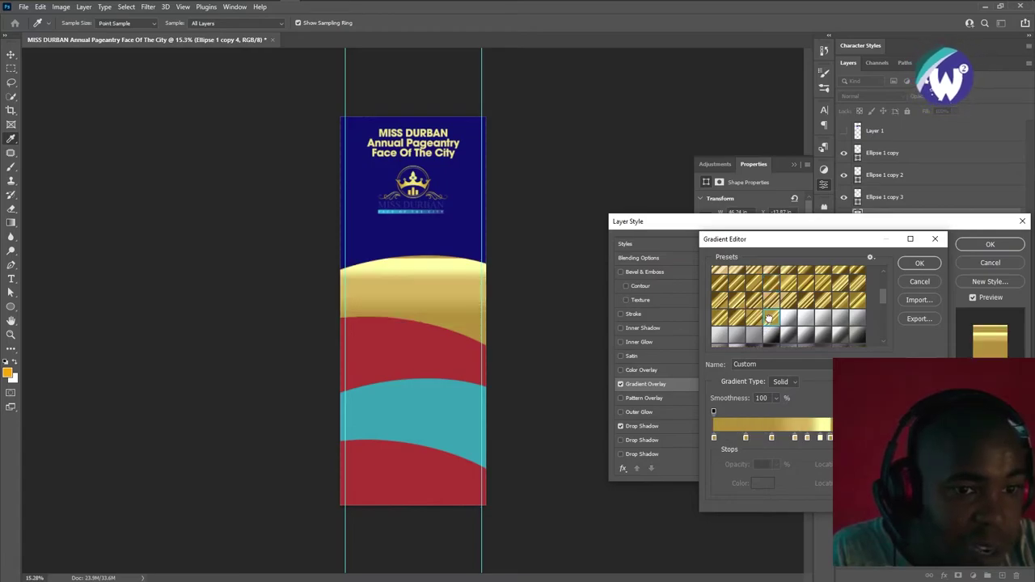
click(720, 316)
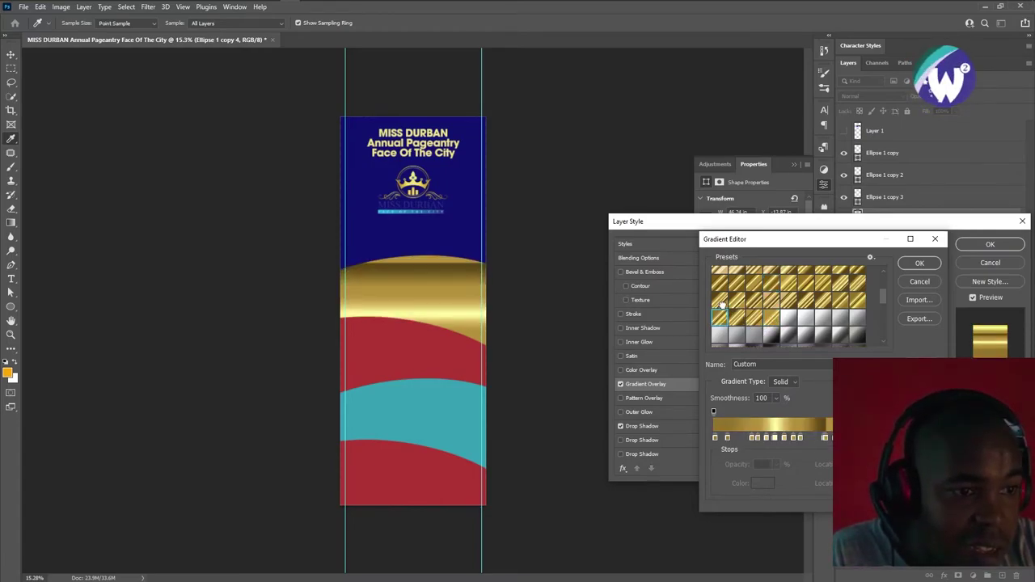
click(720, 303)
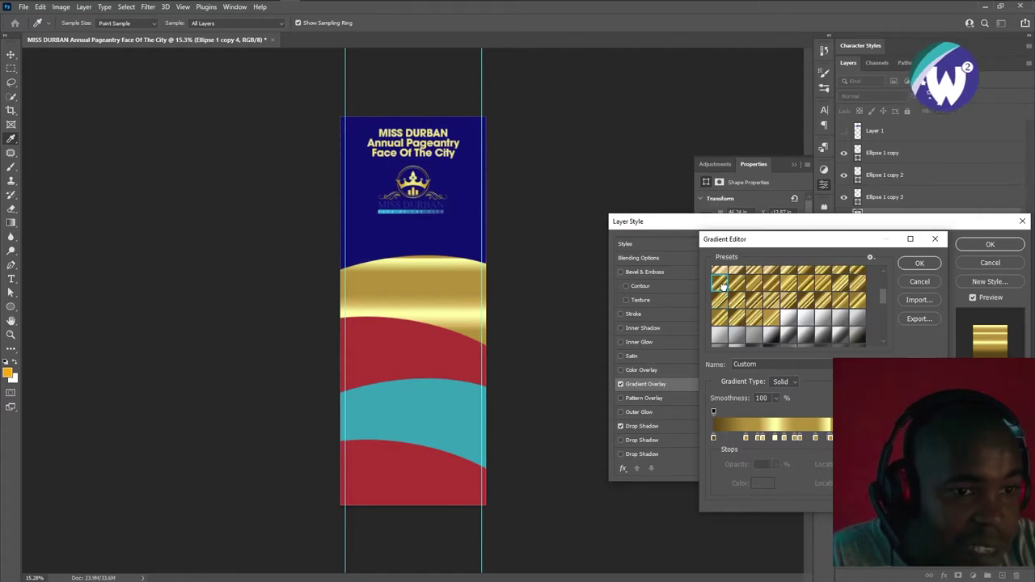
click(723, 285)
Confirm the gold gradient and set the overlay angle to 42°
click(919, 263)
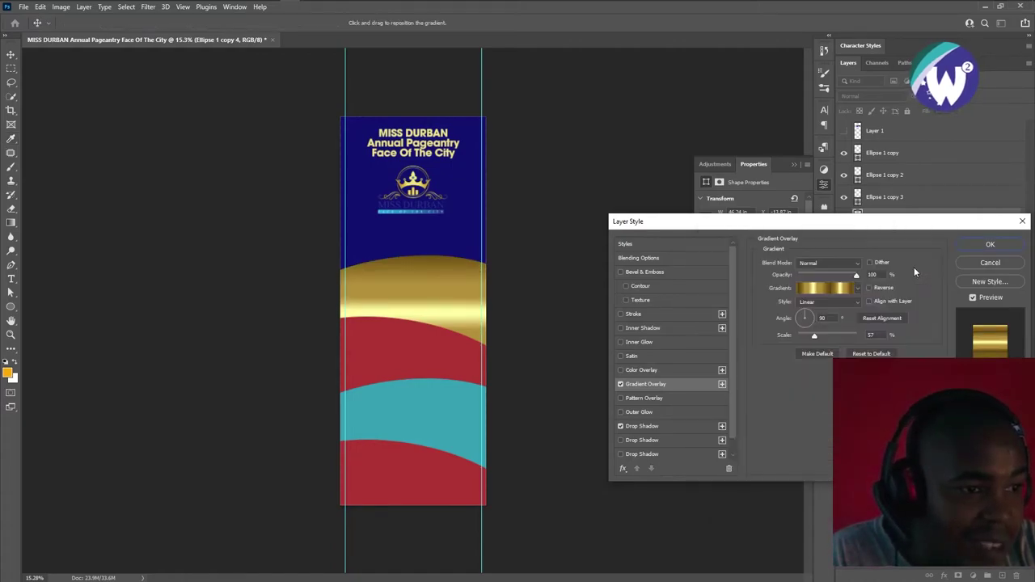
click(809, 316)
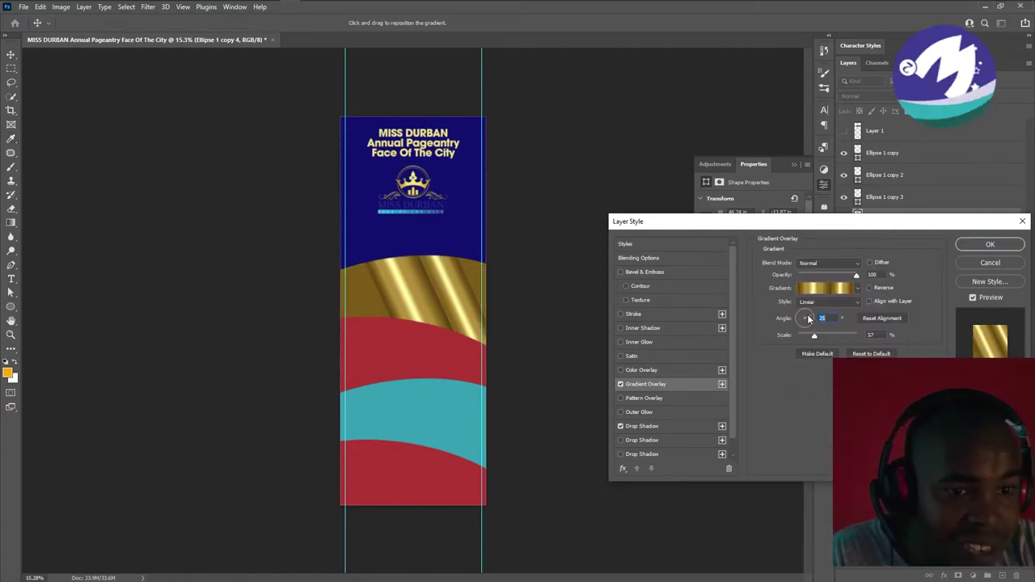
click(805, 316)
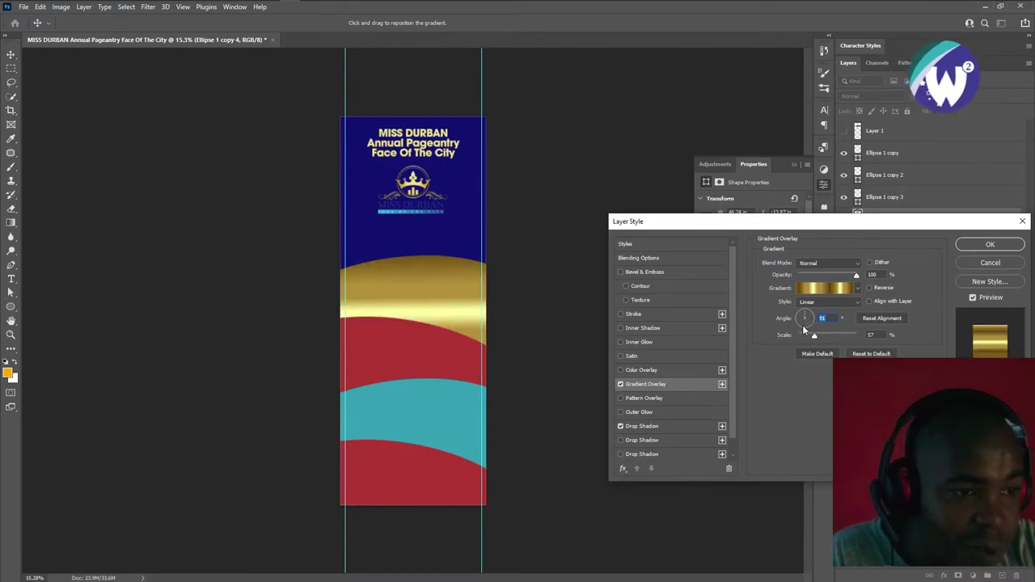
click(807, 320)
drag(814, 335, 822, 332)
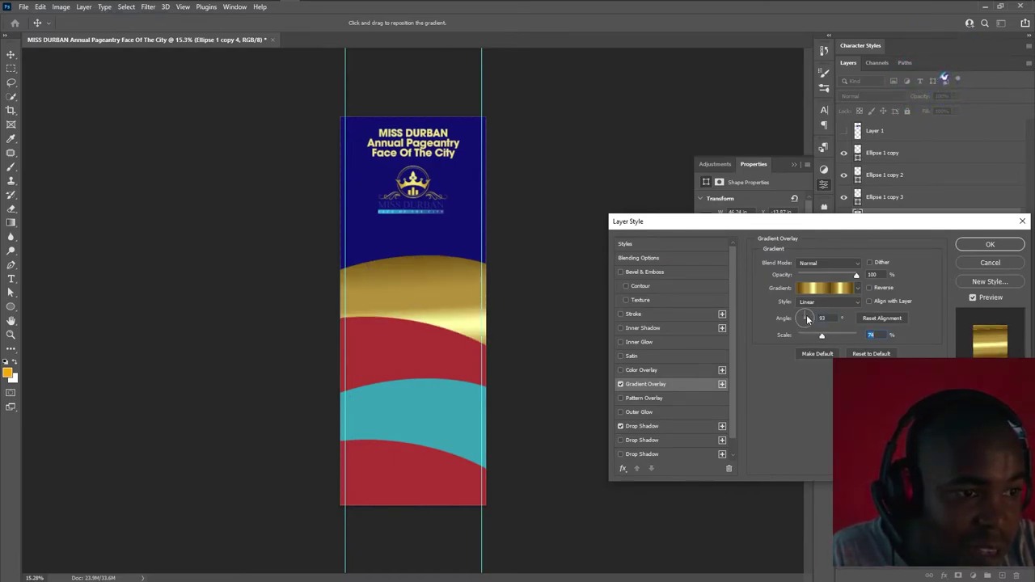
click(807, 319)
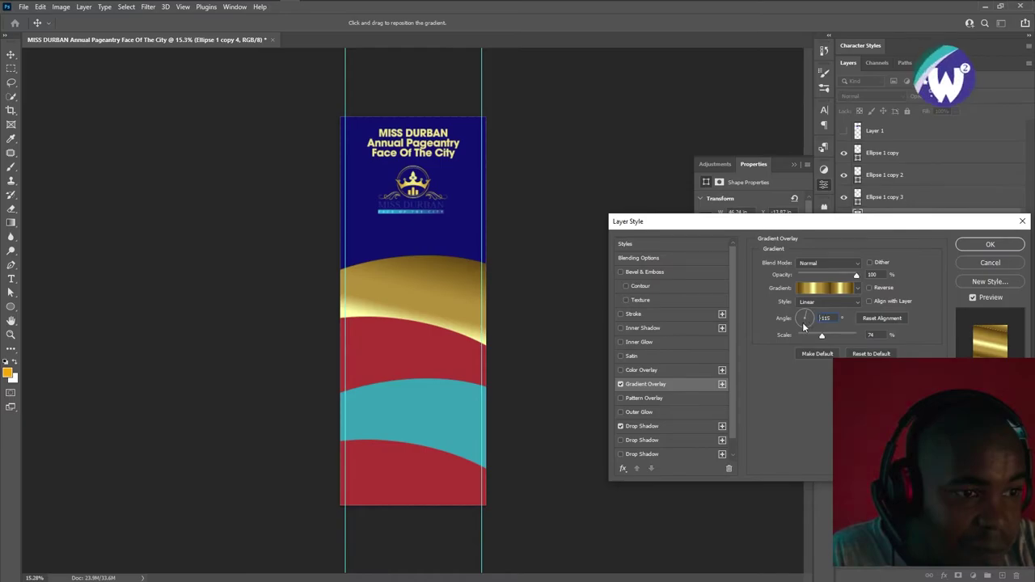
click(803, 323)
click(811, 321)
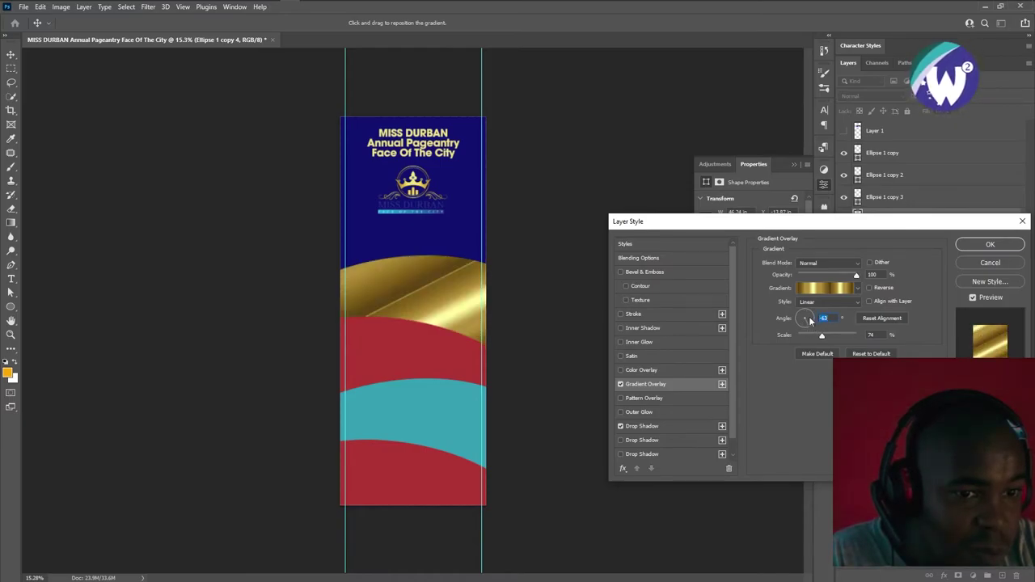
click(808, 312)
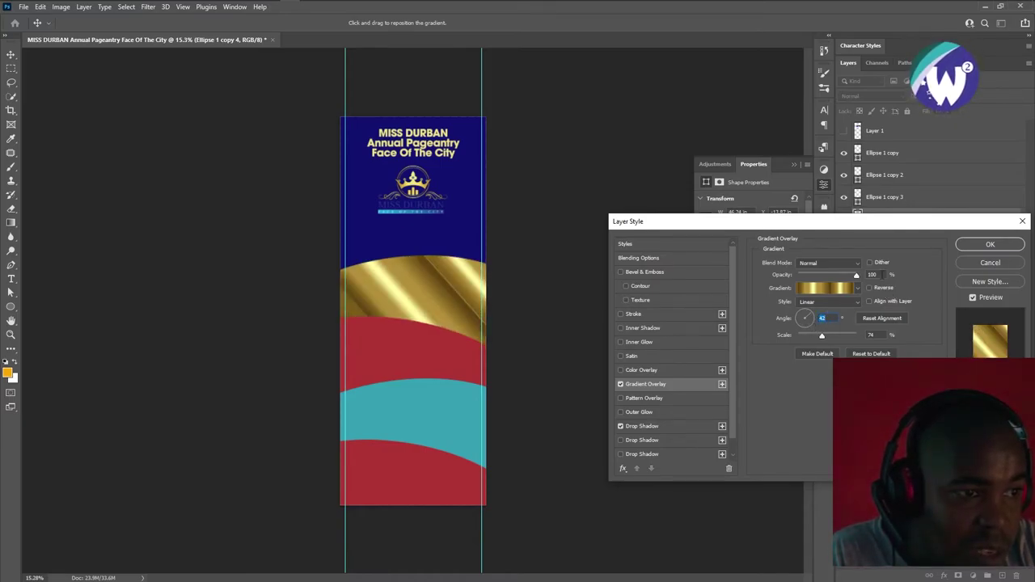
Reverse the gold gradient, scale it to 122%, and drag its sheen across the wave
click(877, 301)
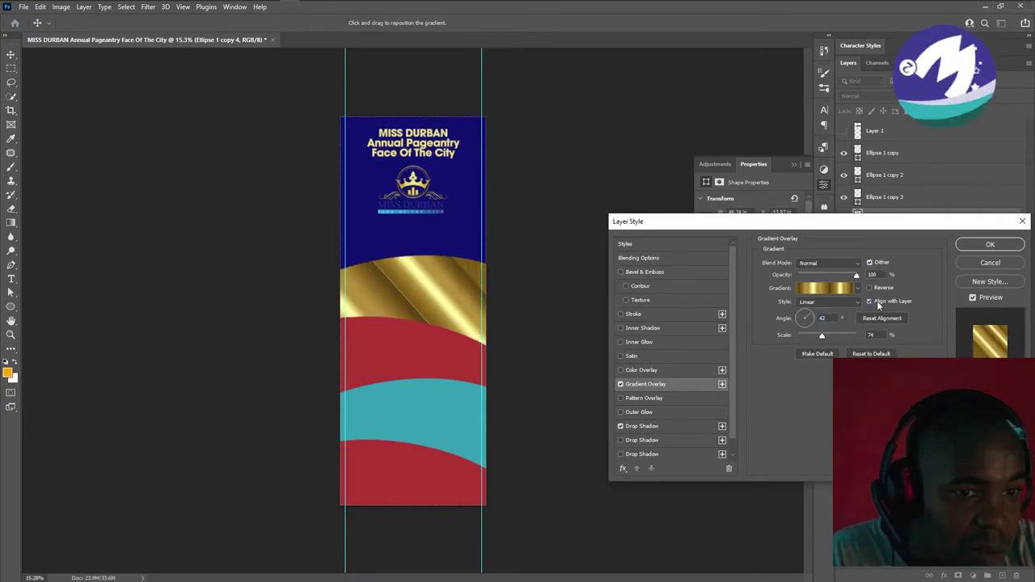
click(870, 288)
click(880, 303)
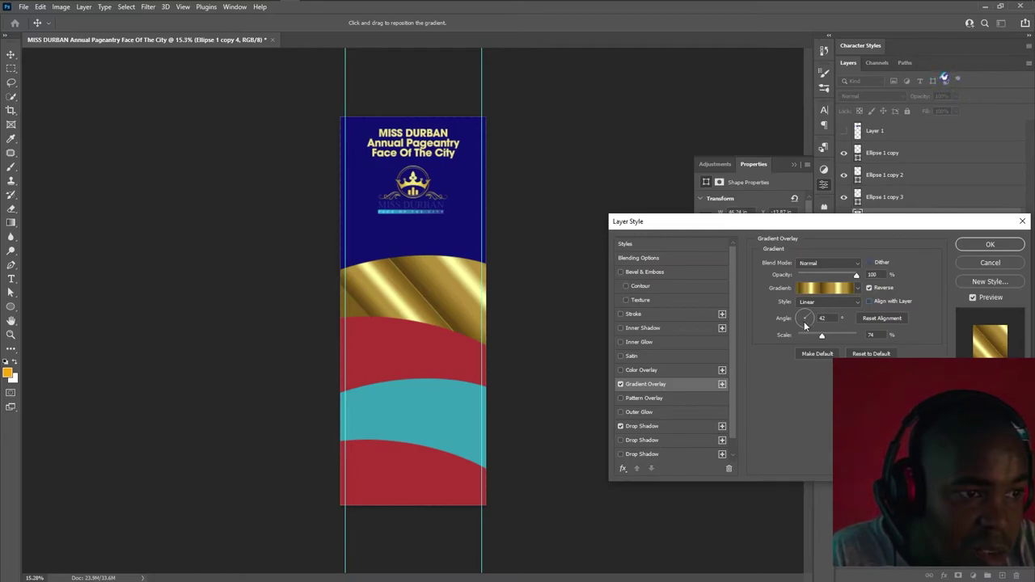
drag(825, 334, 844, 333)
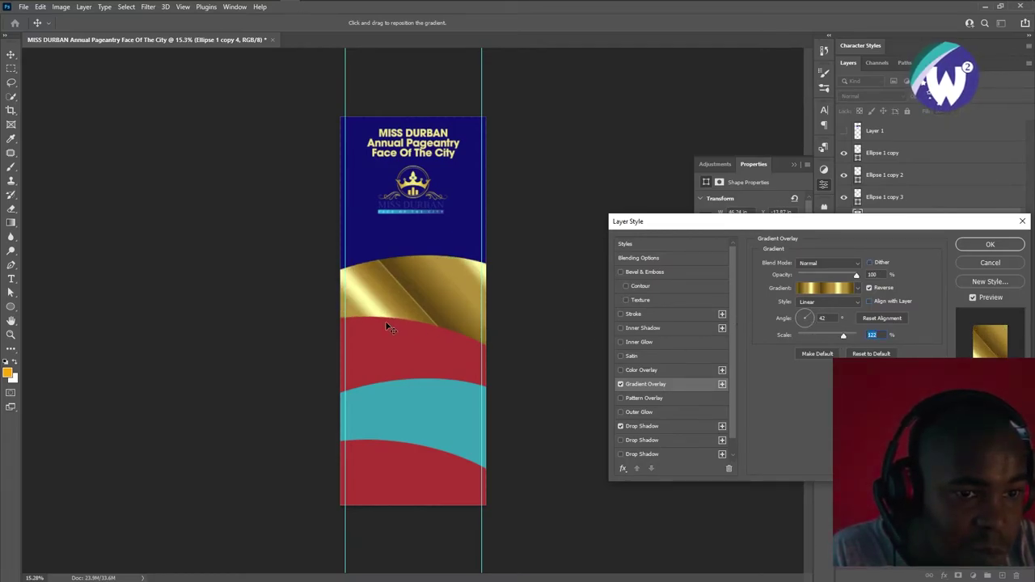
mouse_move(387, 327)
mouse_down()
mouse_move(547, 231)
mouse_move(439, 286)
mouse_move(386, 334)
mouse_move(420, 311)
mouse_up()
Swap the overlay to a flatter, smoother gold gradient preset
click(830, 290)
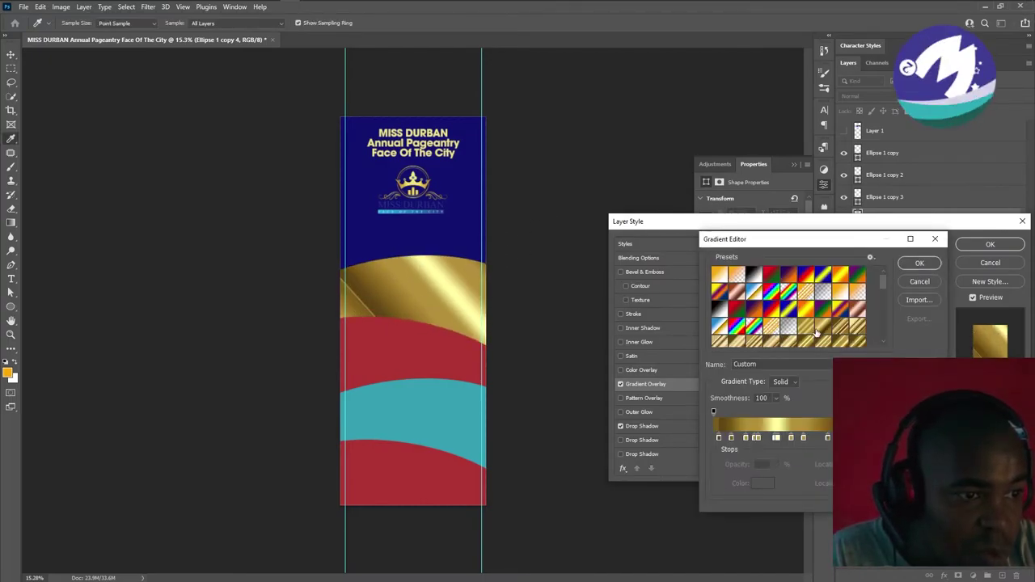
click(801, 326)
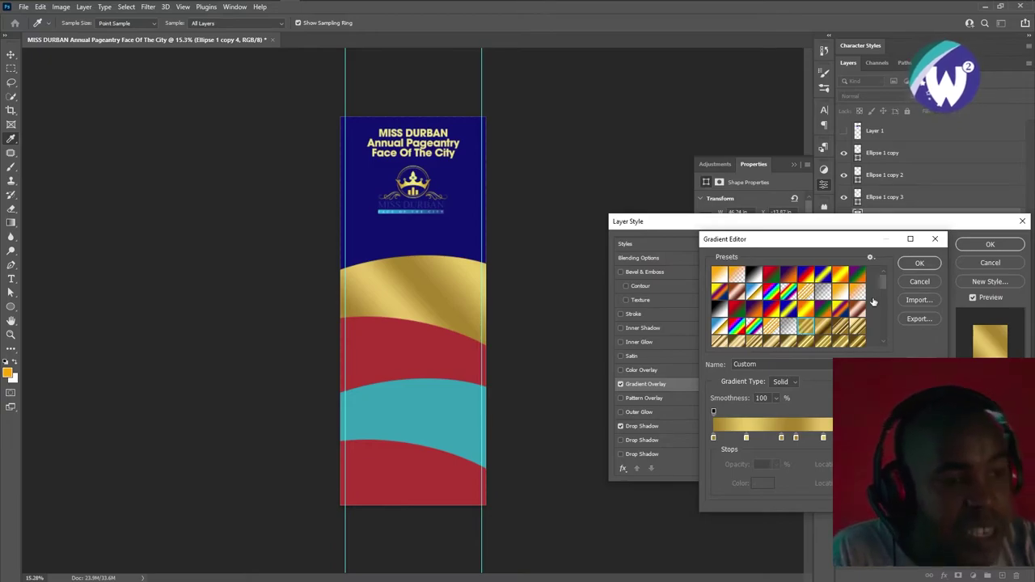
click(919, 264)
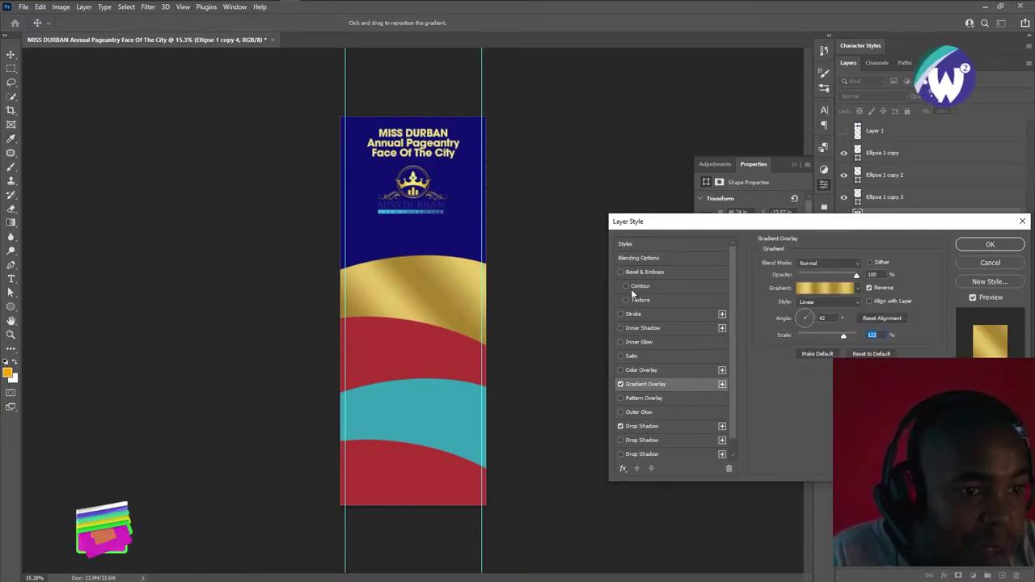
Add a Stroke effect to the gold wave, initially 7 px wide
click(630, 314)
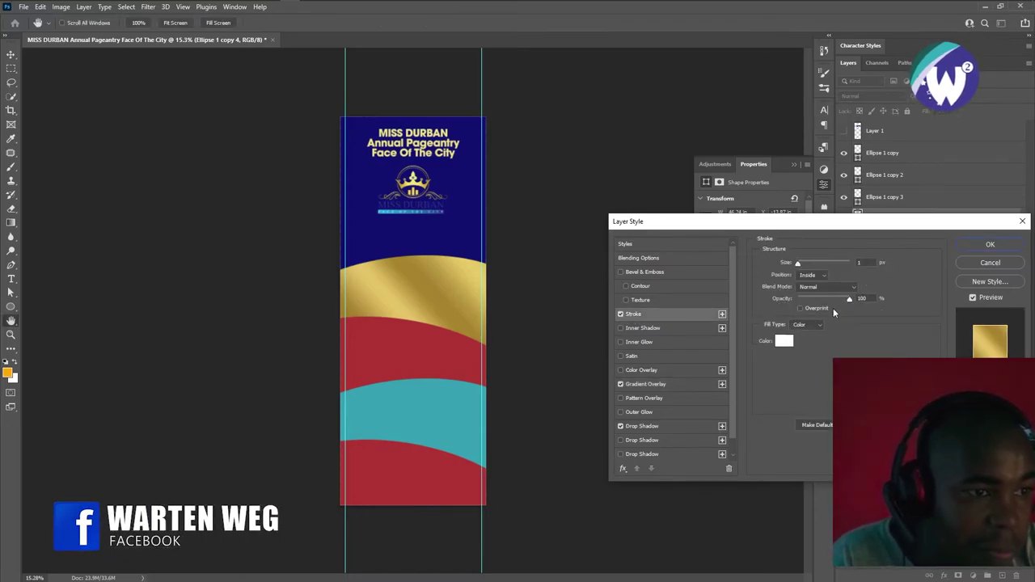
key(Up)
key(Up)
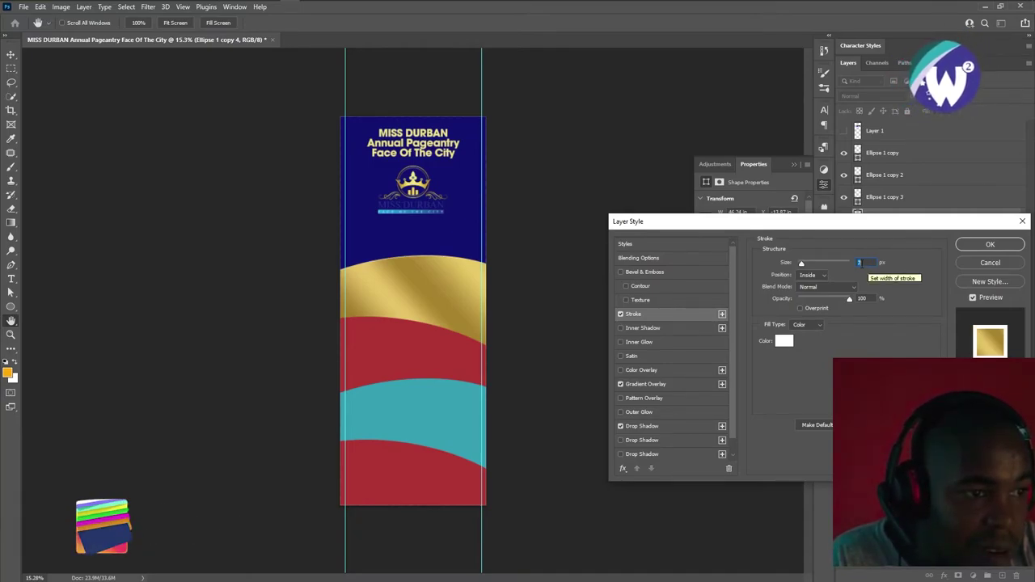
text(7)
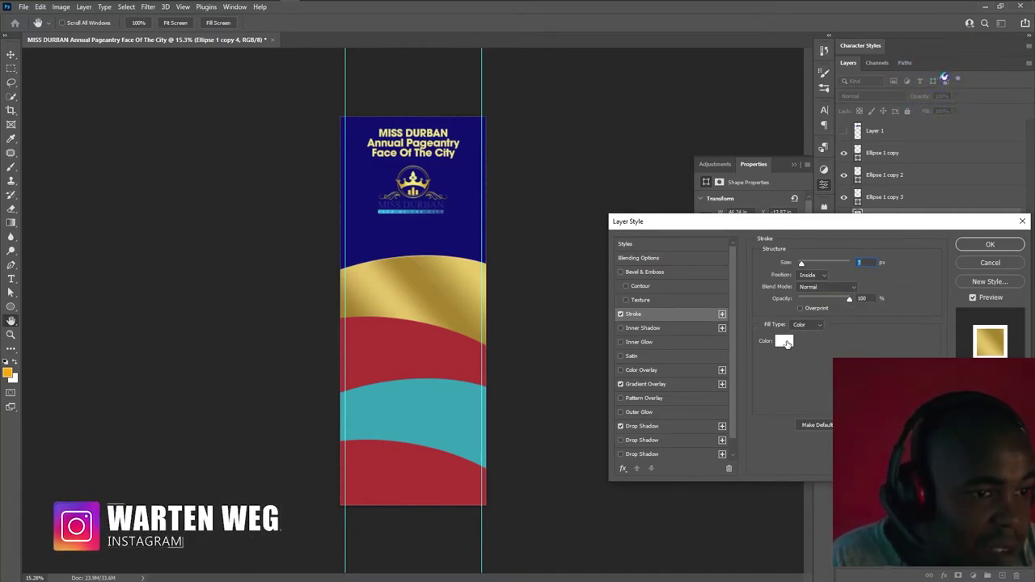
click(784, 341)
click(827, 371)
Fill the stroke with a gold gradient preset and set its size to 20 px
click(813, 324)
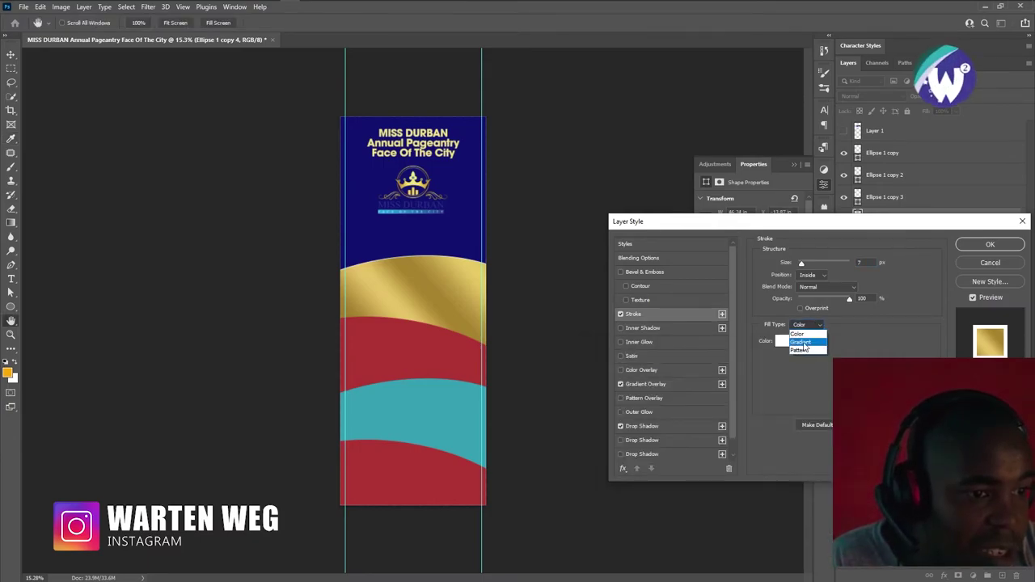
click(804, 344)
click(804, 342)
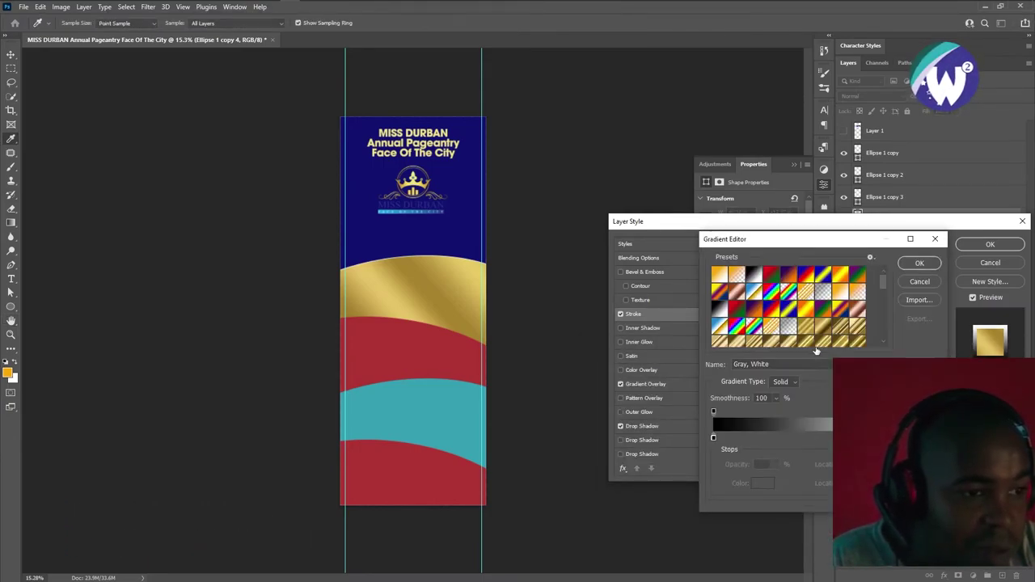
click(827, 327)
click(841, 326)
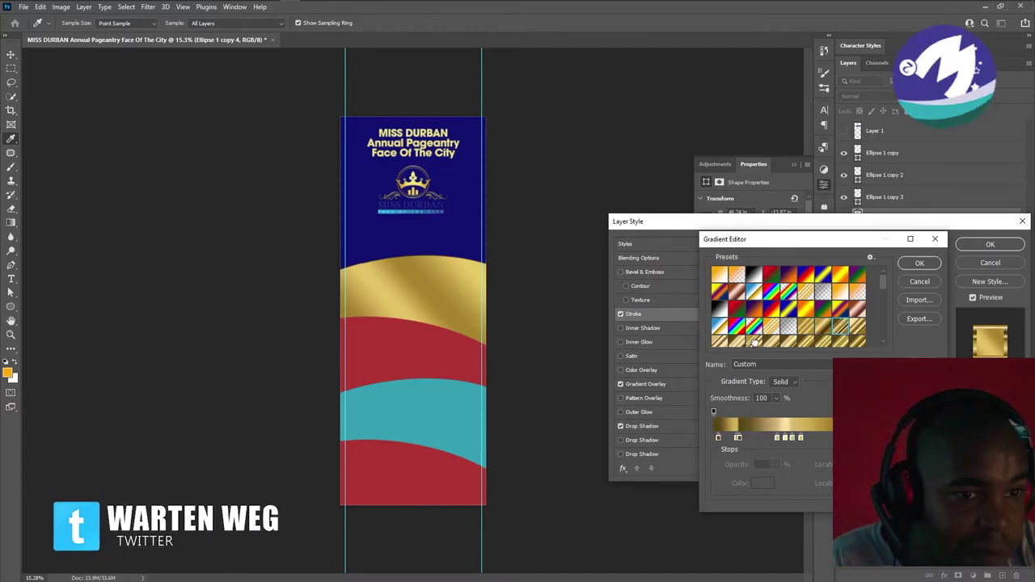
click(749, 343)
click(919, 263)
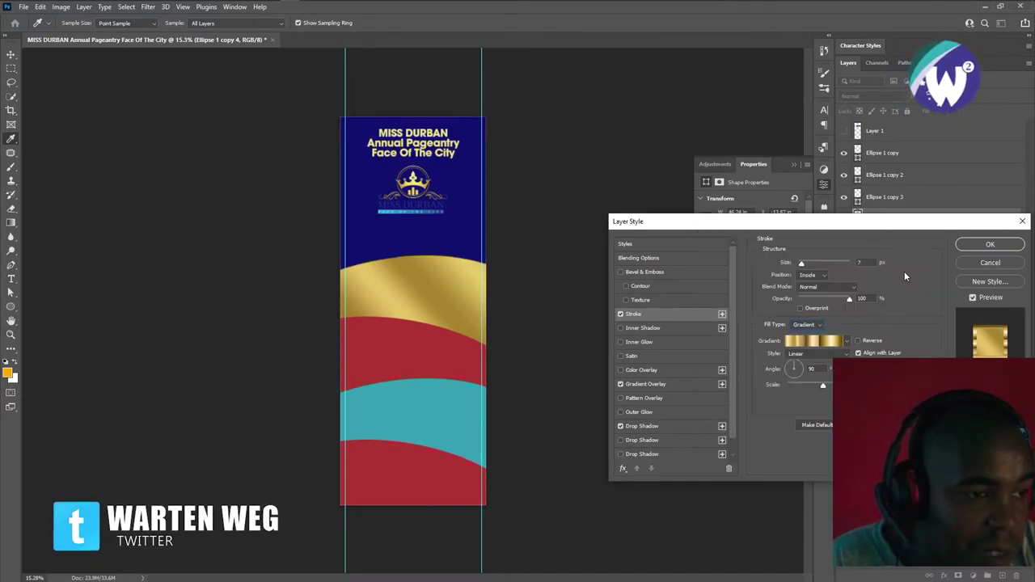
text(20)
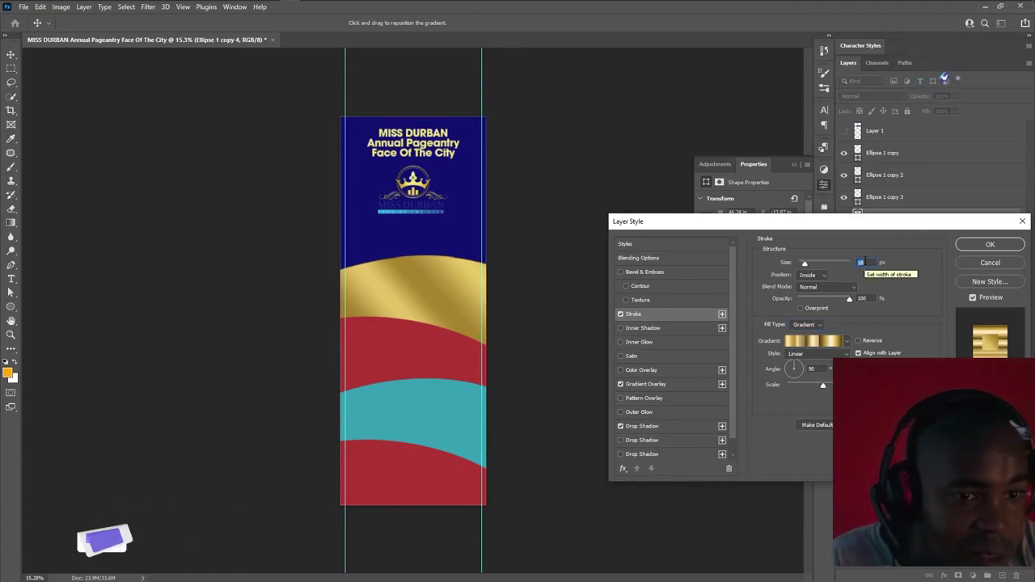
Apply the style, zoom in, and rotate the stroke gradient so the top edge glows gold
click(990, 244)
scroll(411, 298, up, 3)
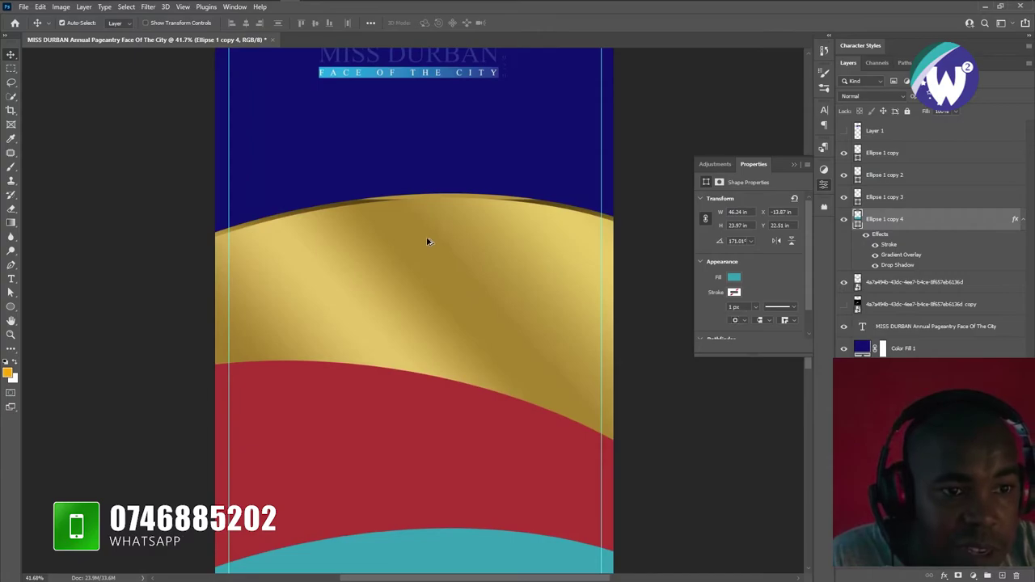
scroll(427, 241, up, 2)
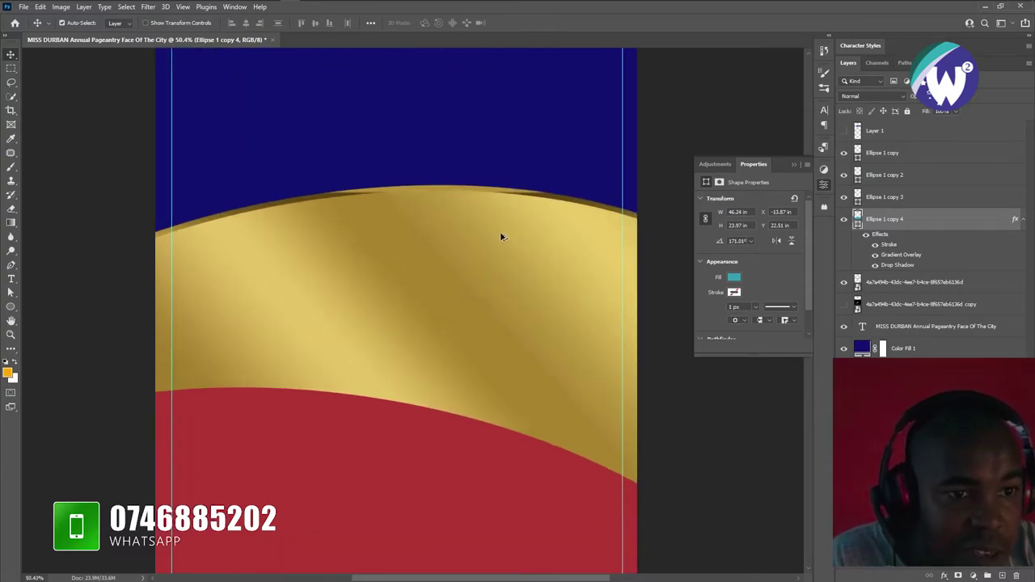
double_click(885, 243)
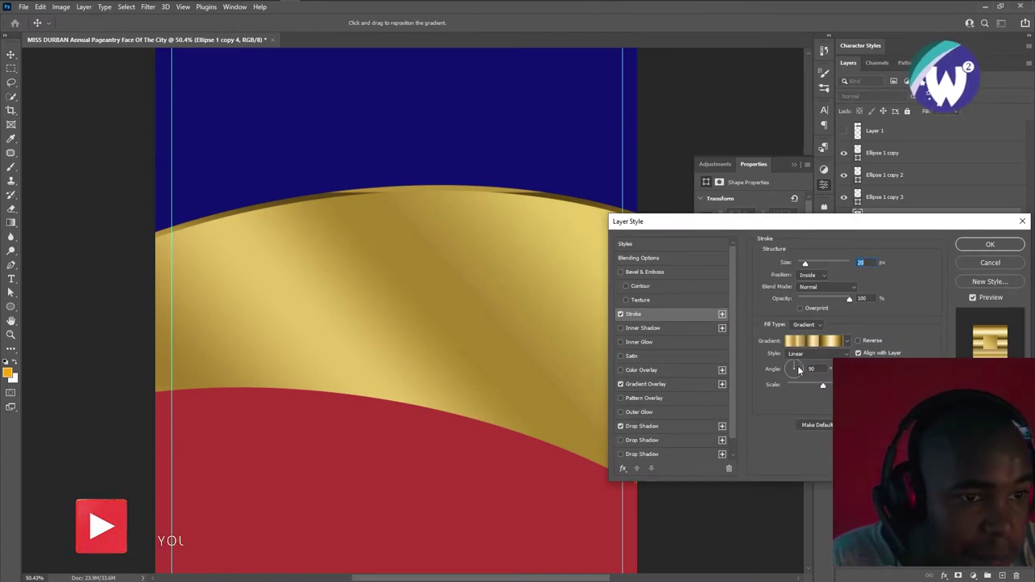
drag(796, 370, 795, 371)
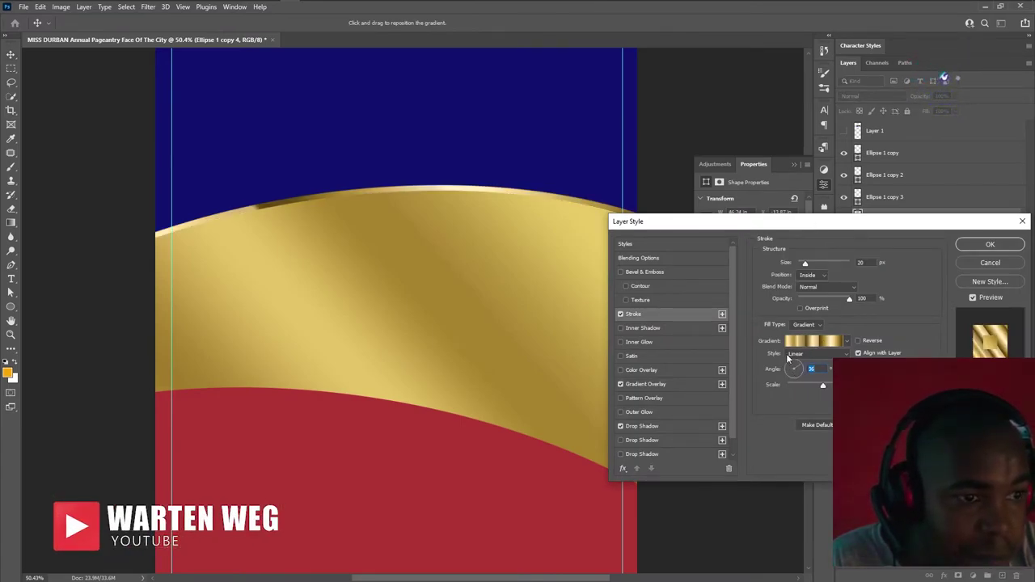
Add an Inner Shadow to the gold wave with black as its colour
click(640, 327)
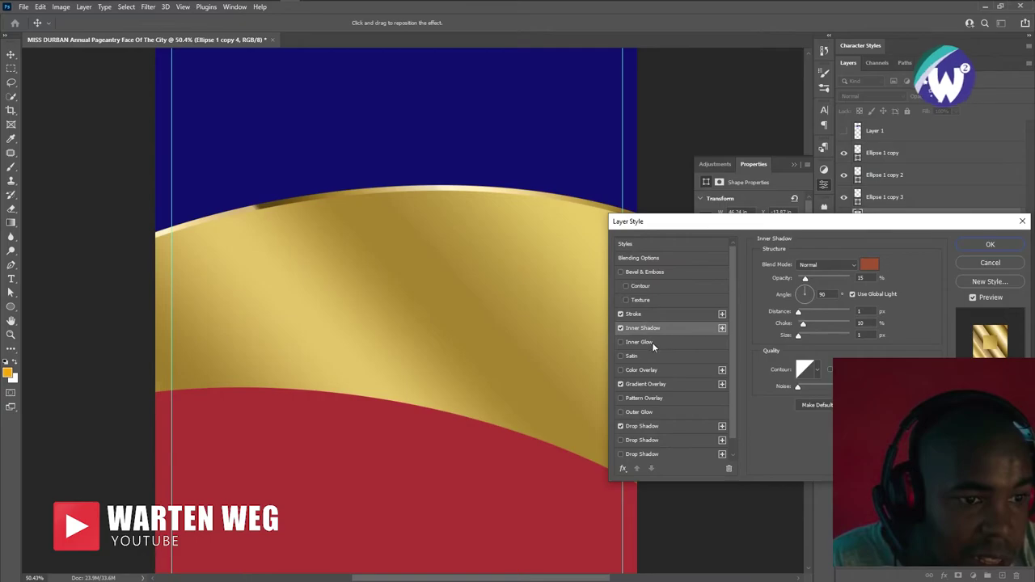
click(868, 265)
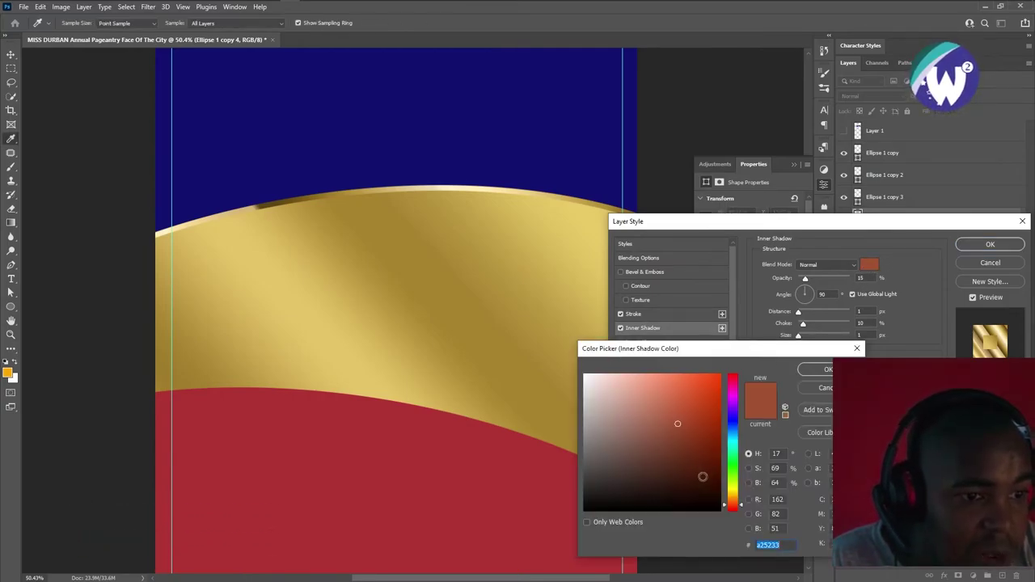
drag(703, 476, 716, 509)
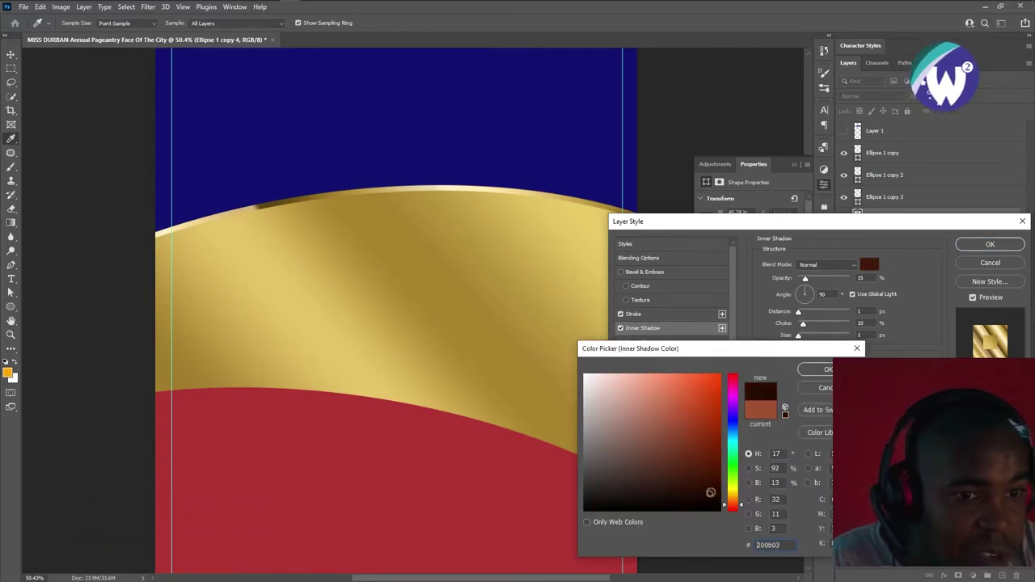
click(819, 370)
Set the inner shadow to 30% opacity, 25 px distance, 15% choke and 10 px size
drag(799, 335, 806, 338)
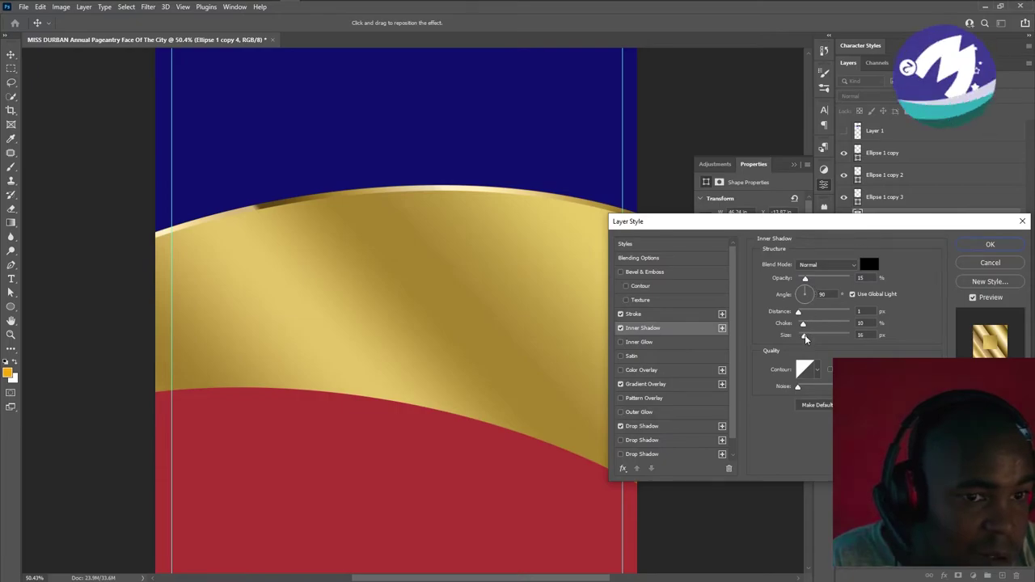
drag(804, 278, 831, 279)
mouse_move(804, 335)
mouse_down()
mouse_move(817, 338)
mouse_move(812, 313)
mouse_up()
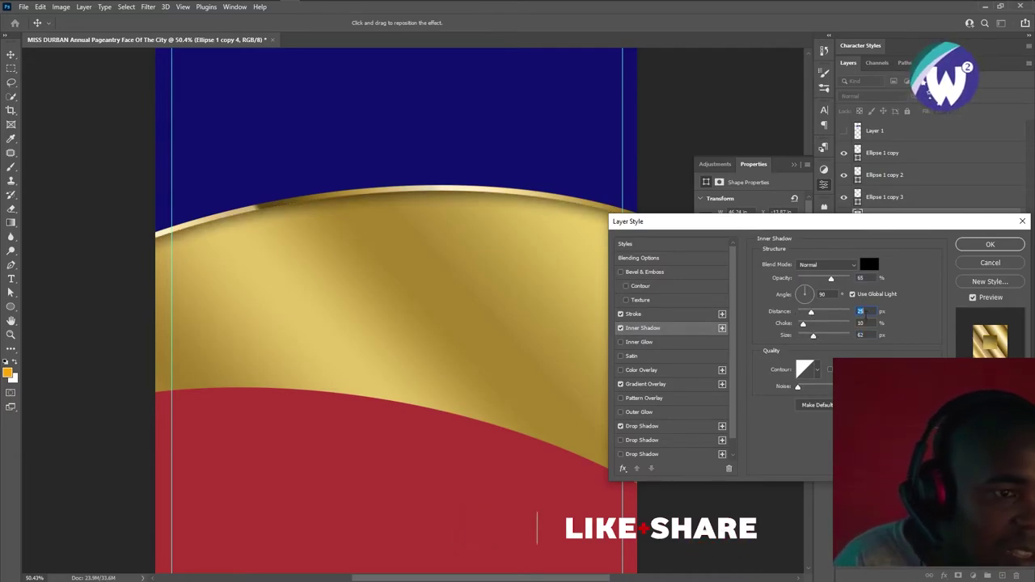
drag(804, 324, 806, 338)
text(16)
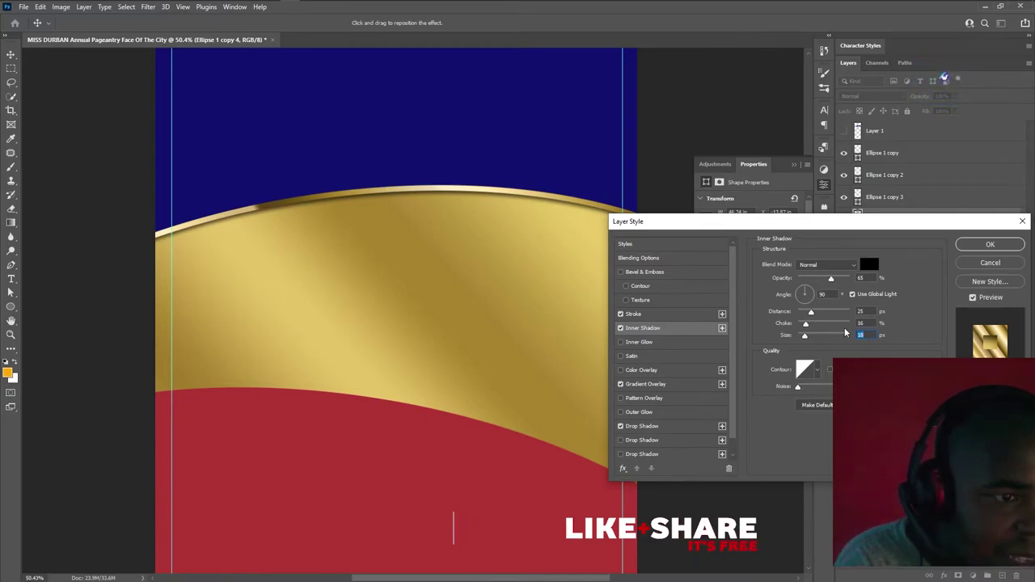
text(1)
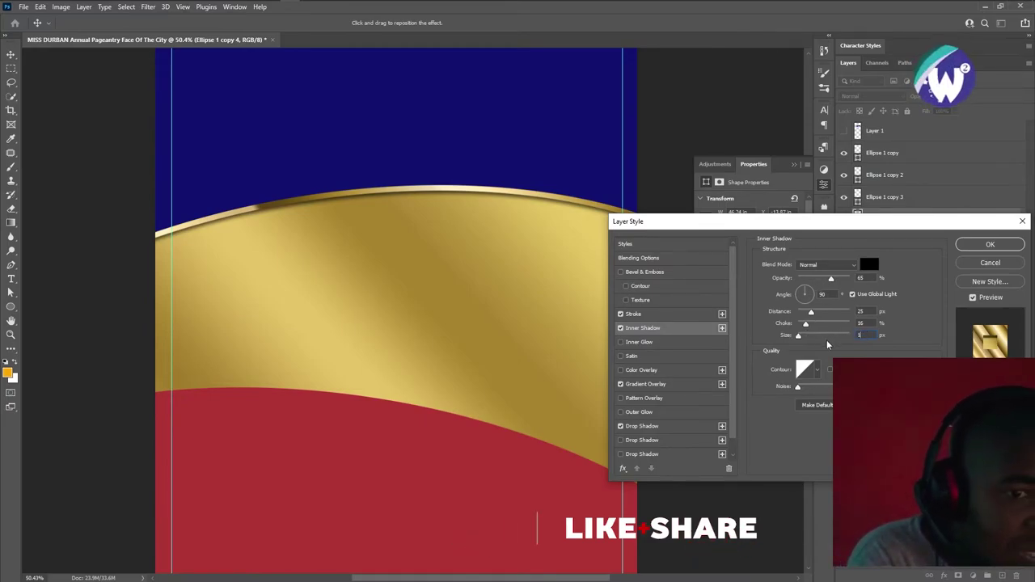
text(0)
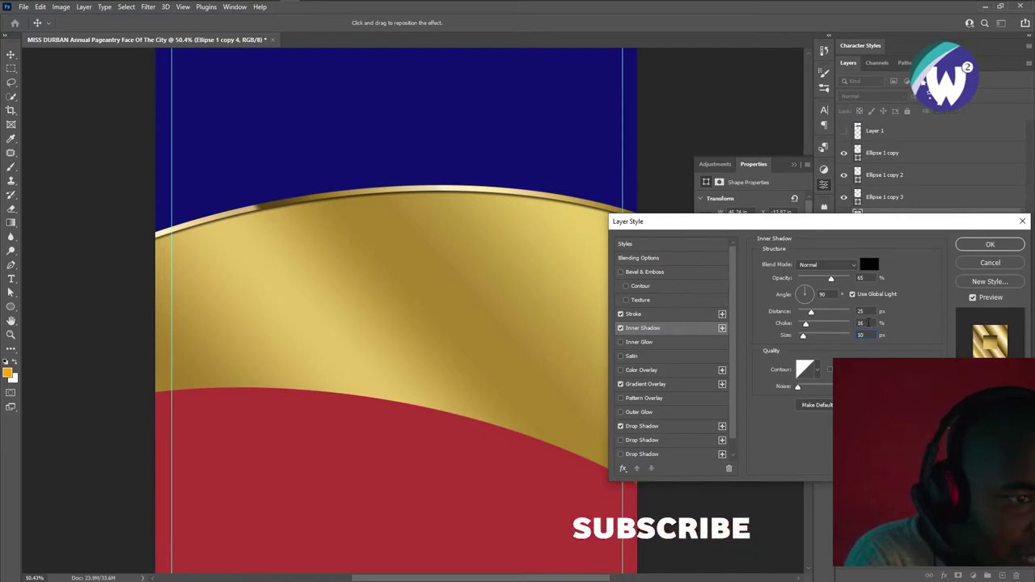
click(868, 322)
key(Down)
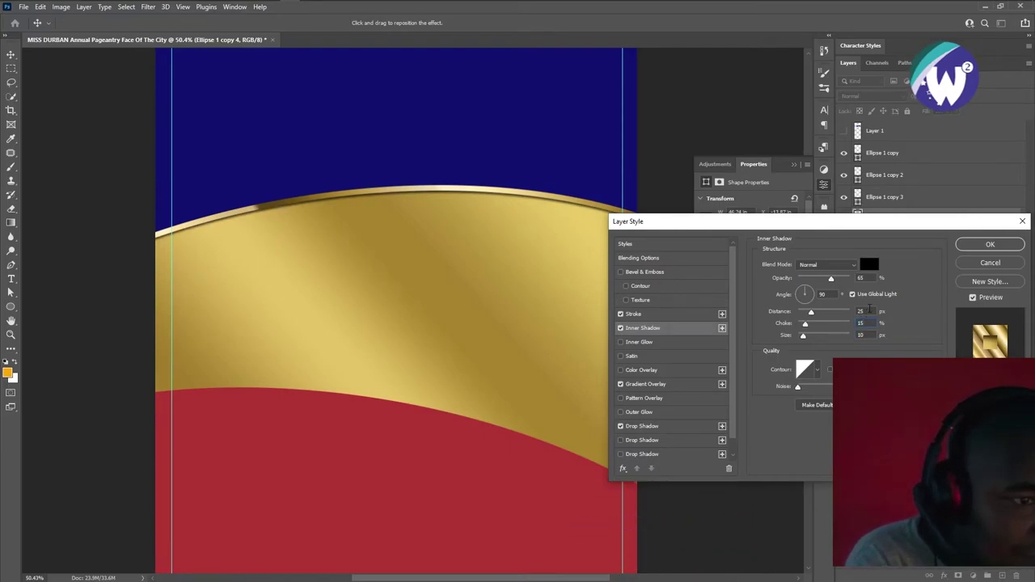
click(870, 309)
key(shift+Down)
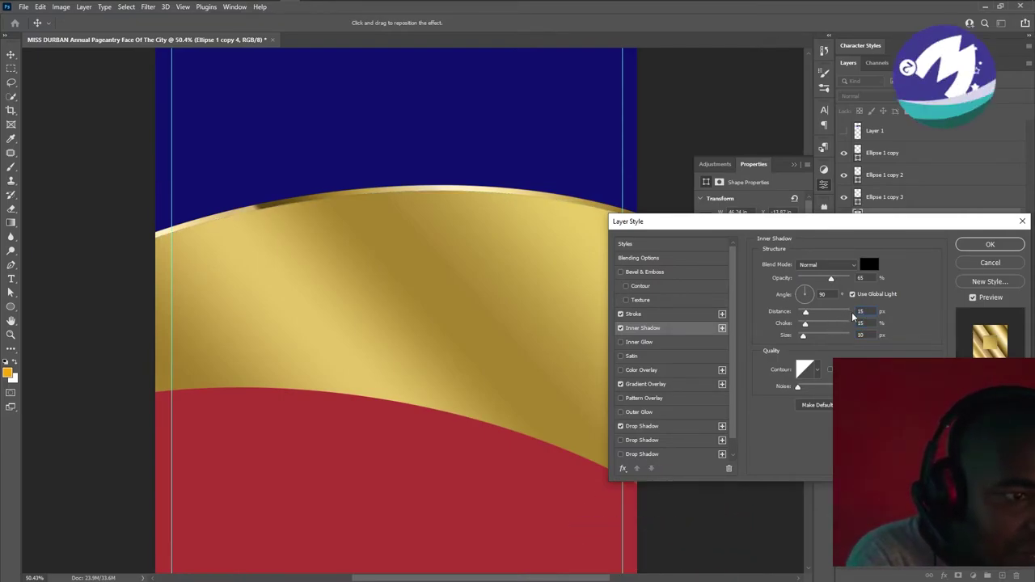
key(shift+Up)
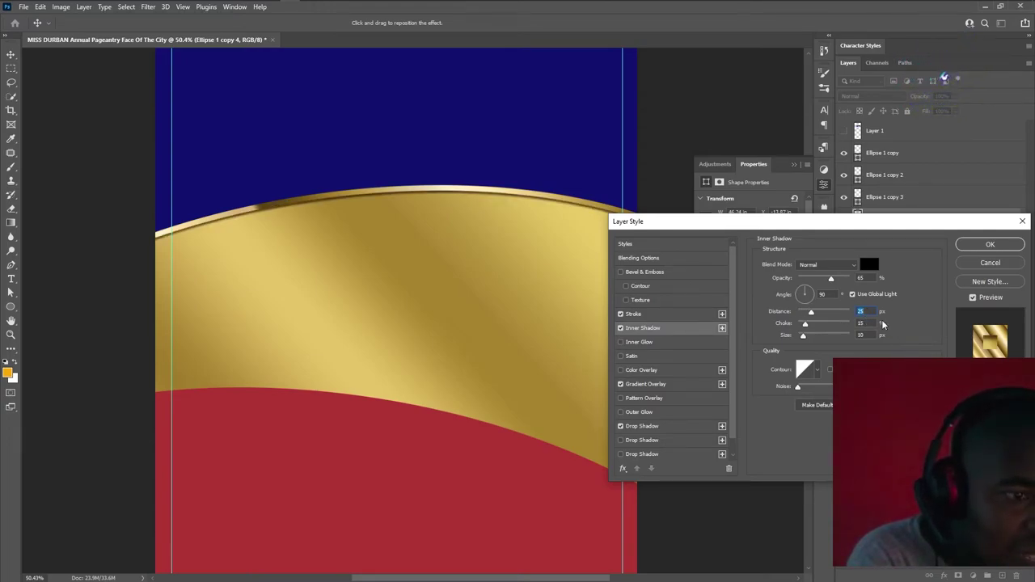
drag(830, 279, 814, 281)
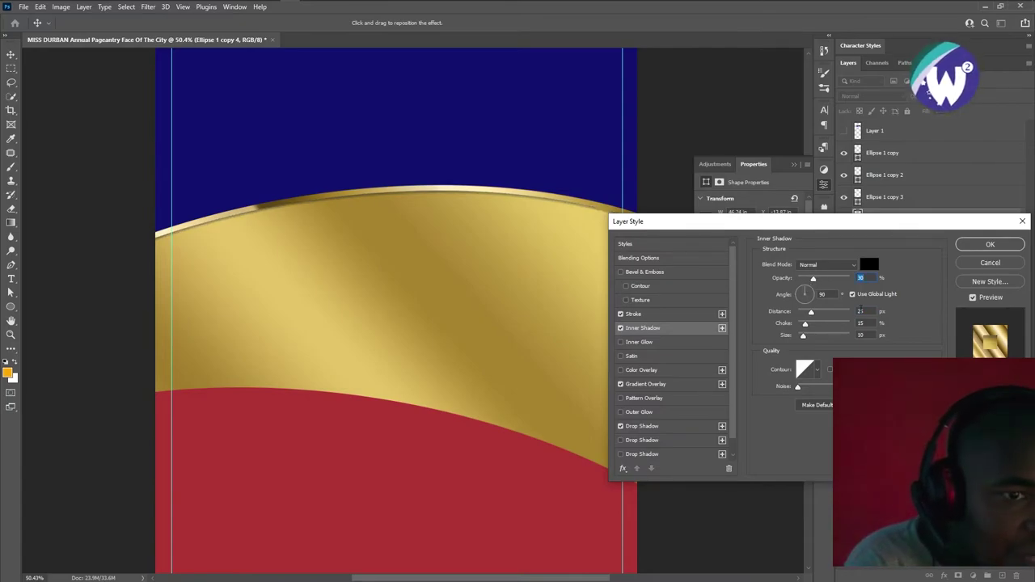
Apply the finished gold layer style and collapse its effects list
key(Return)
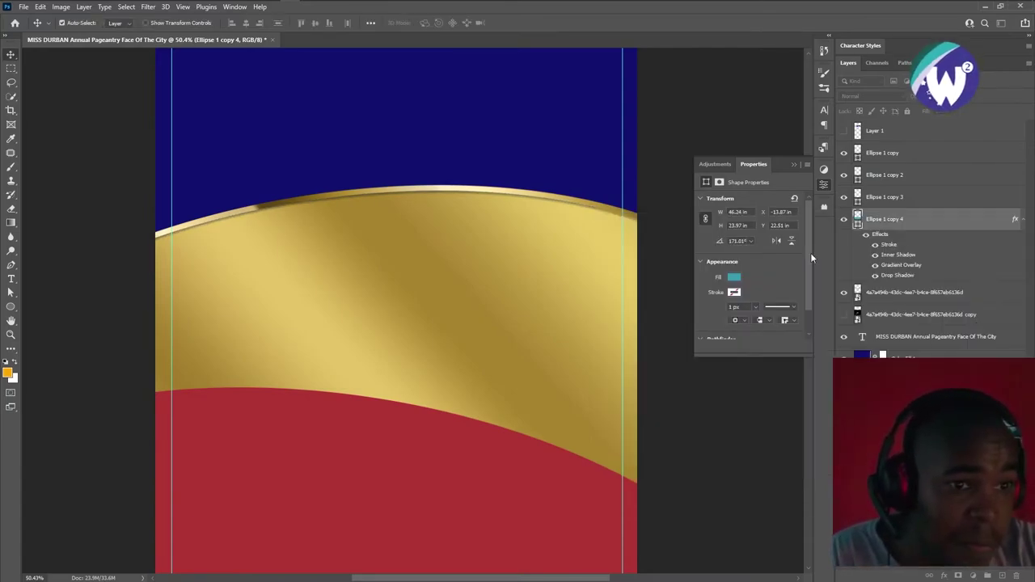
scroll(411, 256, down, 2)
scroll(411, 256, down, 1)
scroll(411, 256, down, 1)
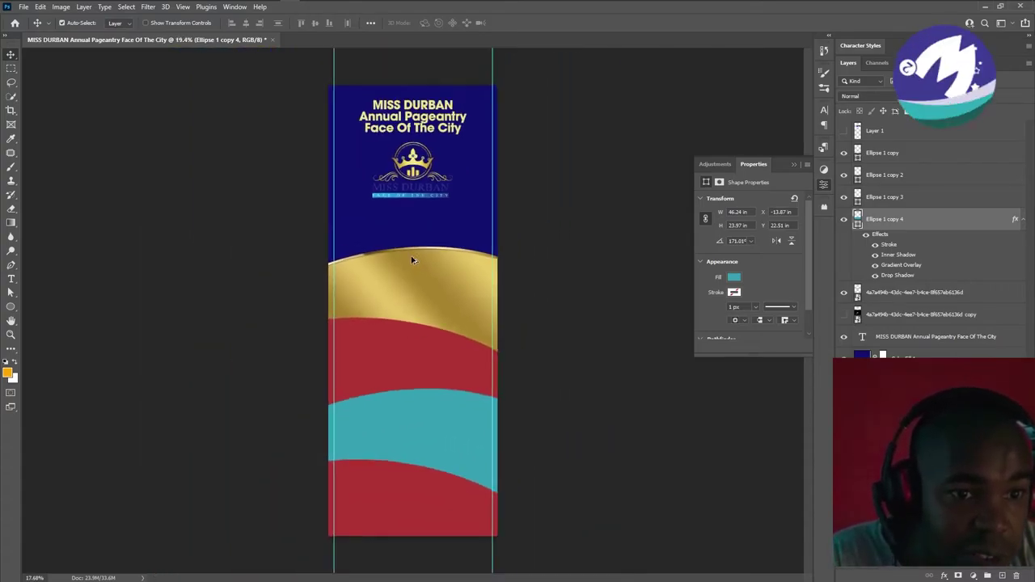
scroll(411, 255, down, 1)
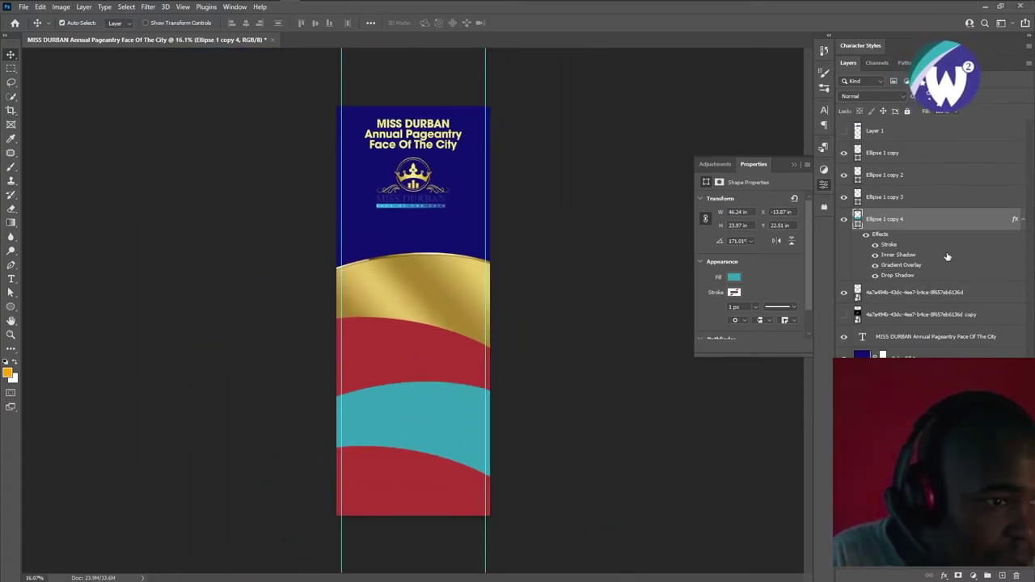
click(1023, 219)
Copy the gold wave's effects onto the teal Ellipse 1 copy 2 wave, then select Ellipse 1 copy 3
click(386, 429)
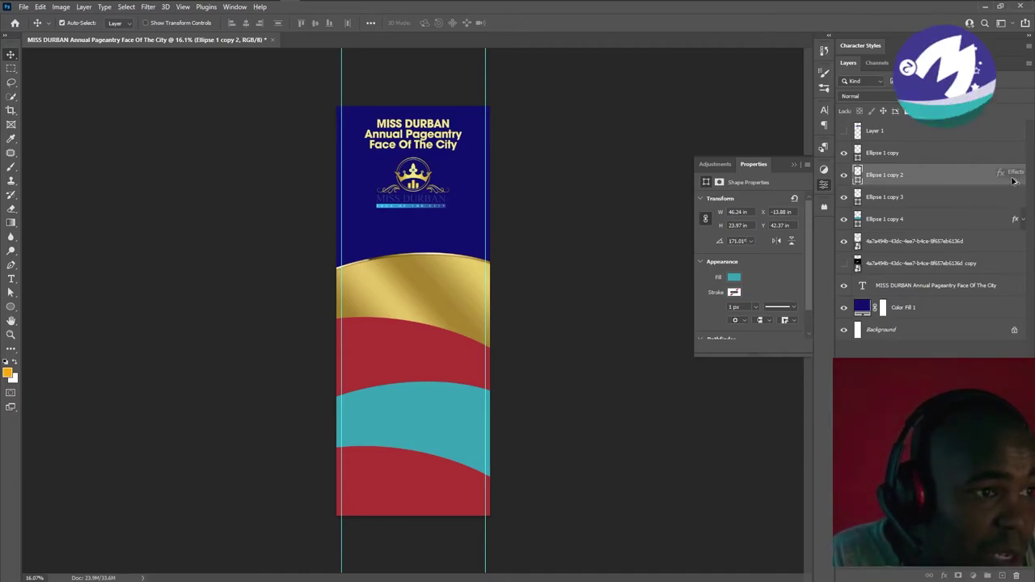
drag(1013, 181, 1012, 181)
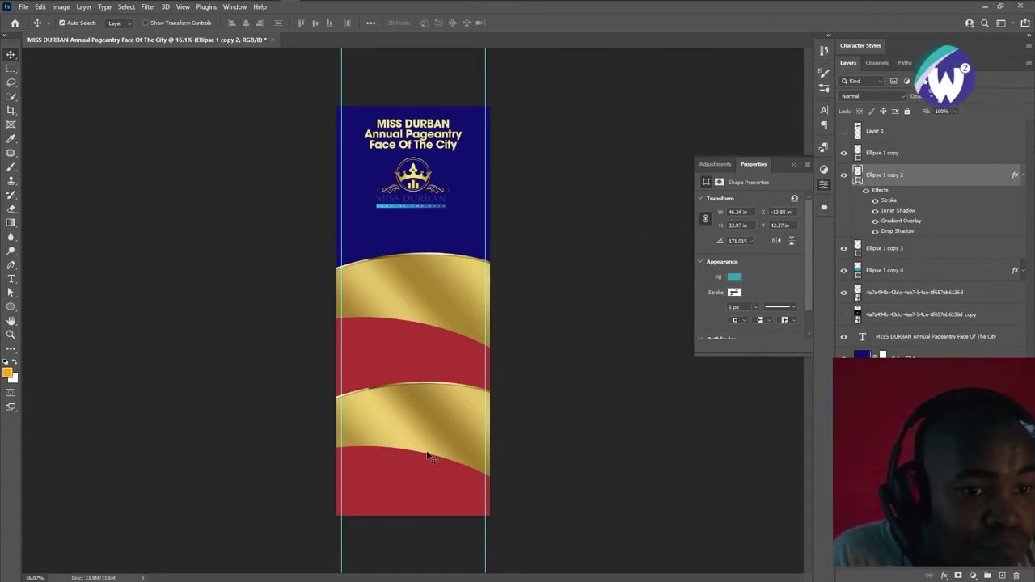
click(411, 361)
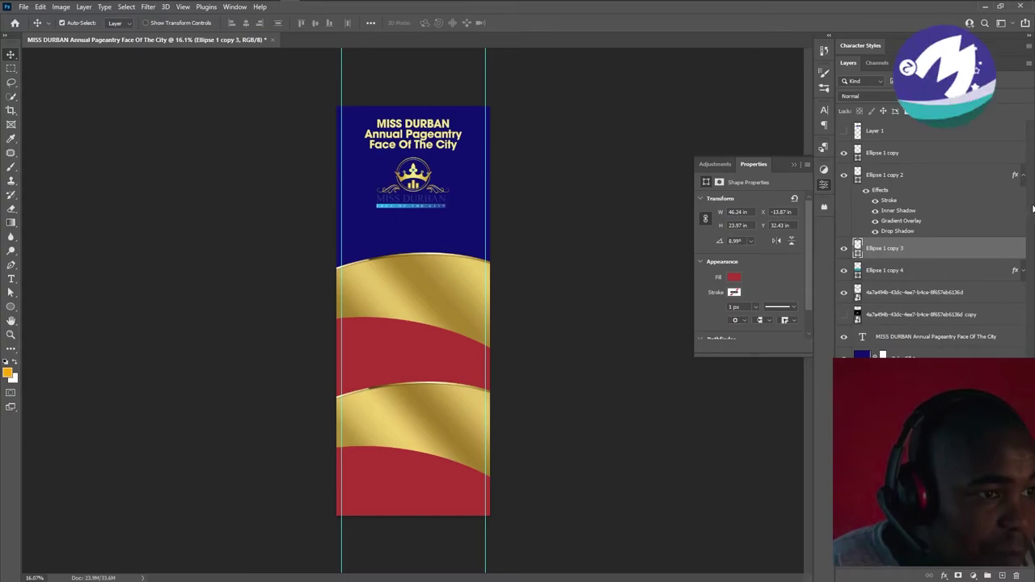
click(1022, 175)
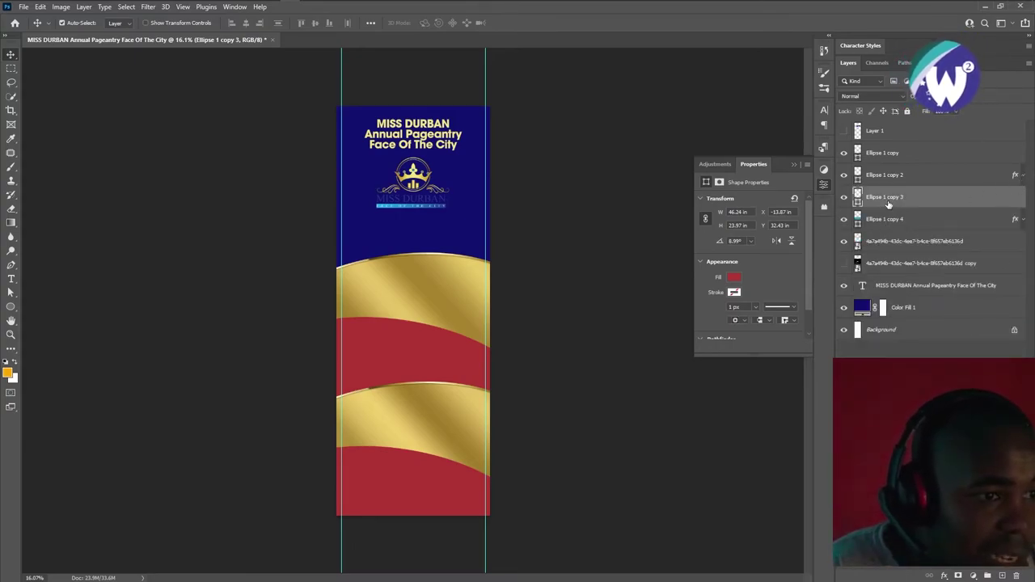
click(947, 575)
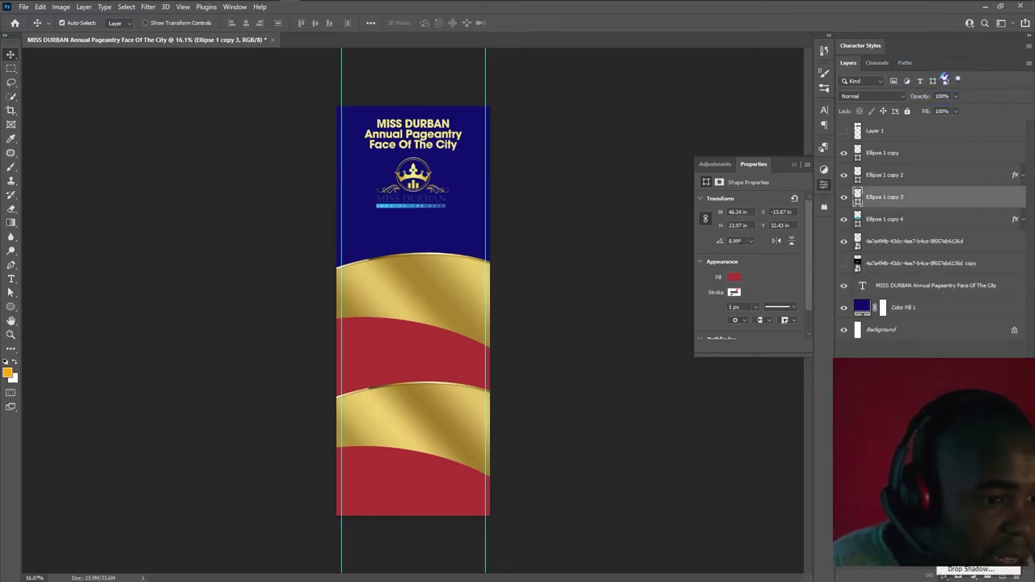
Add a Gradient Overlay to the red wave using the Red, Green preset with navy-sampled stops
click(971, 527)
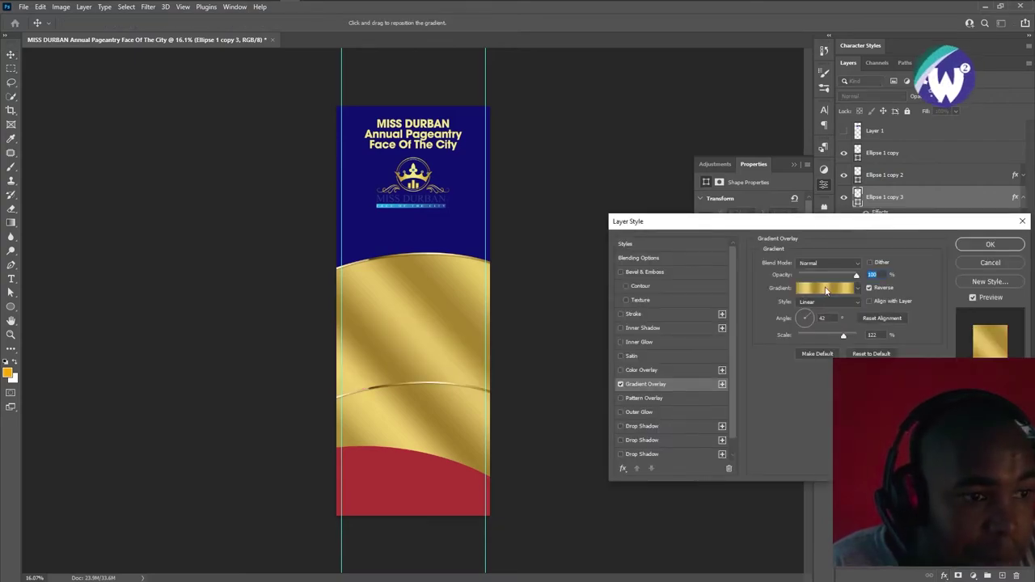
click(814, 288)
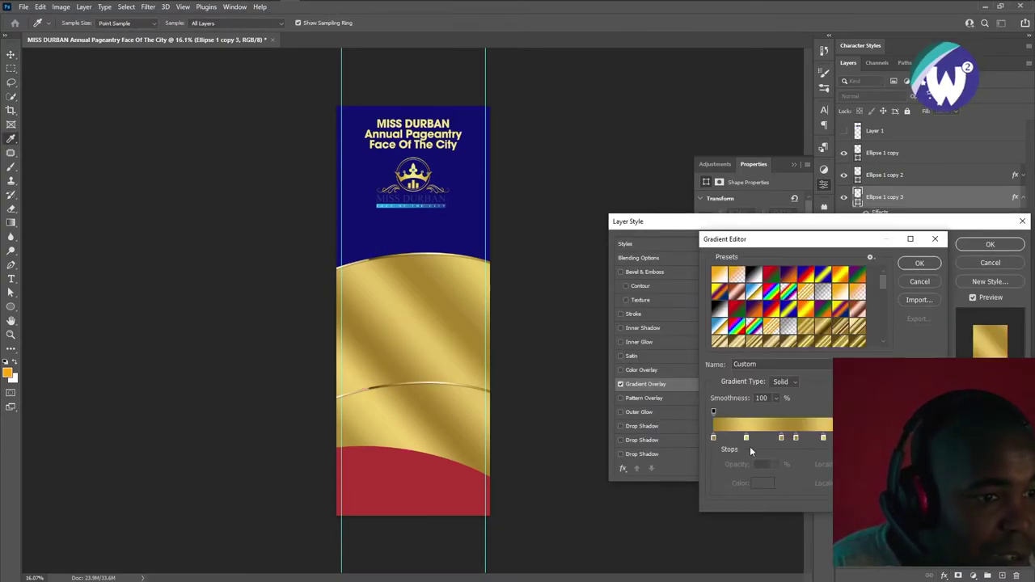
click(712, 437)
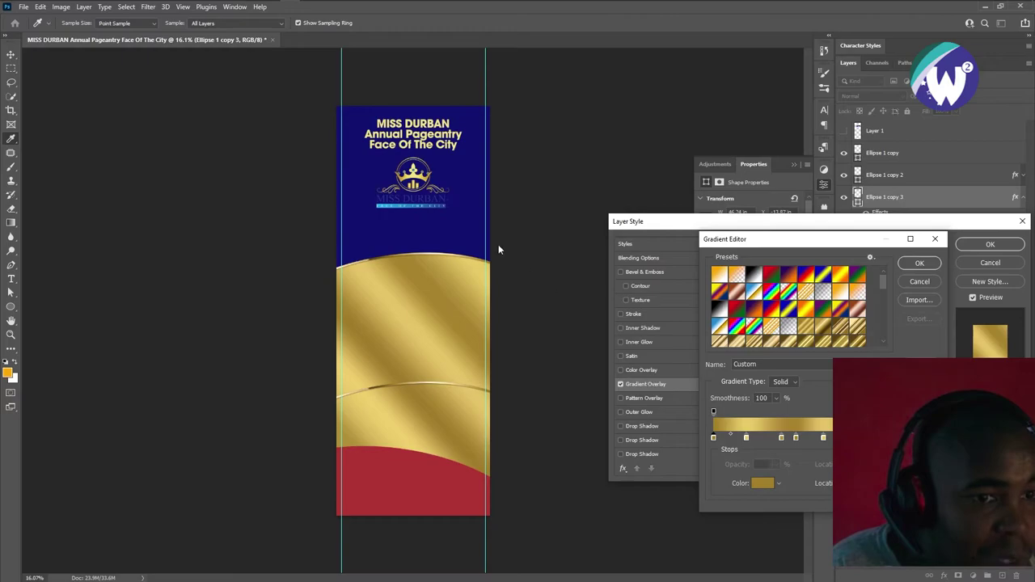
click(467, 234)
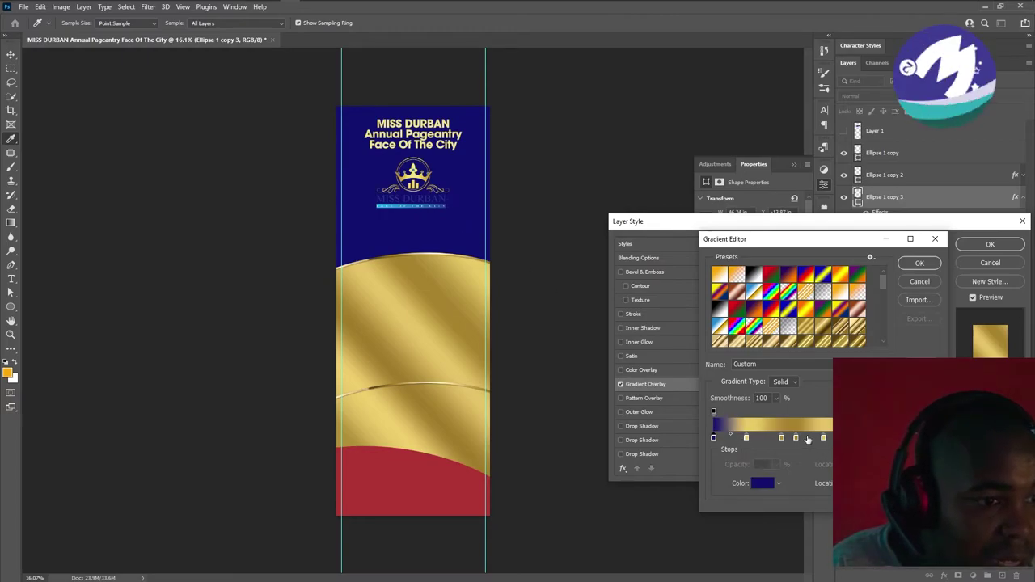
click(771, 276)
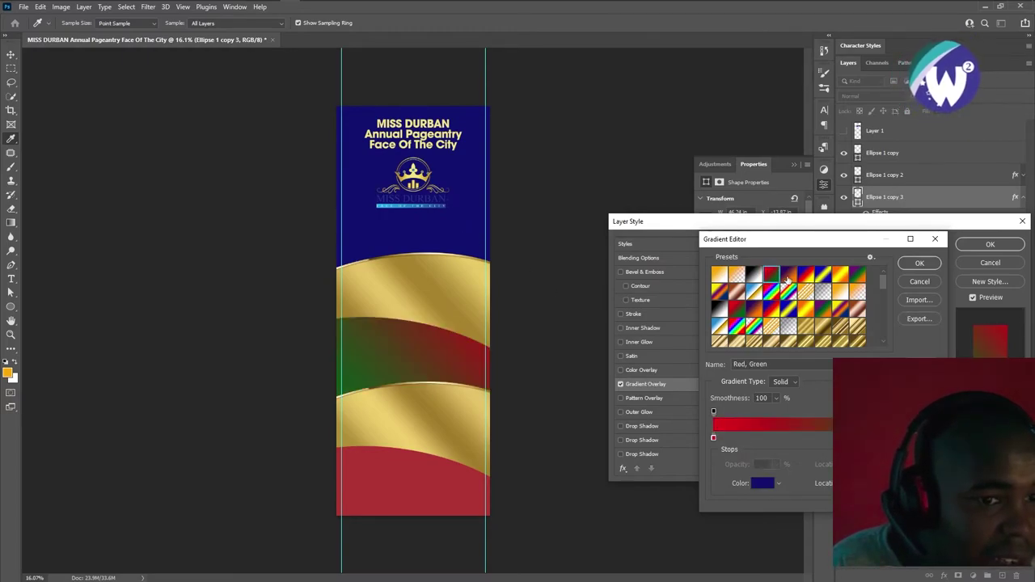
click(713, 438)
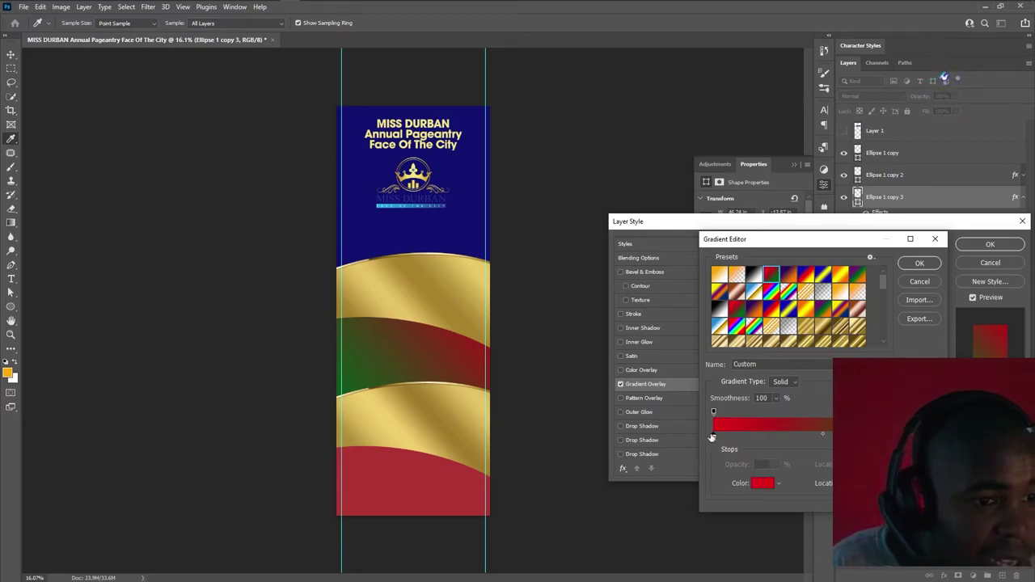
click(456, 225)
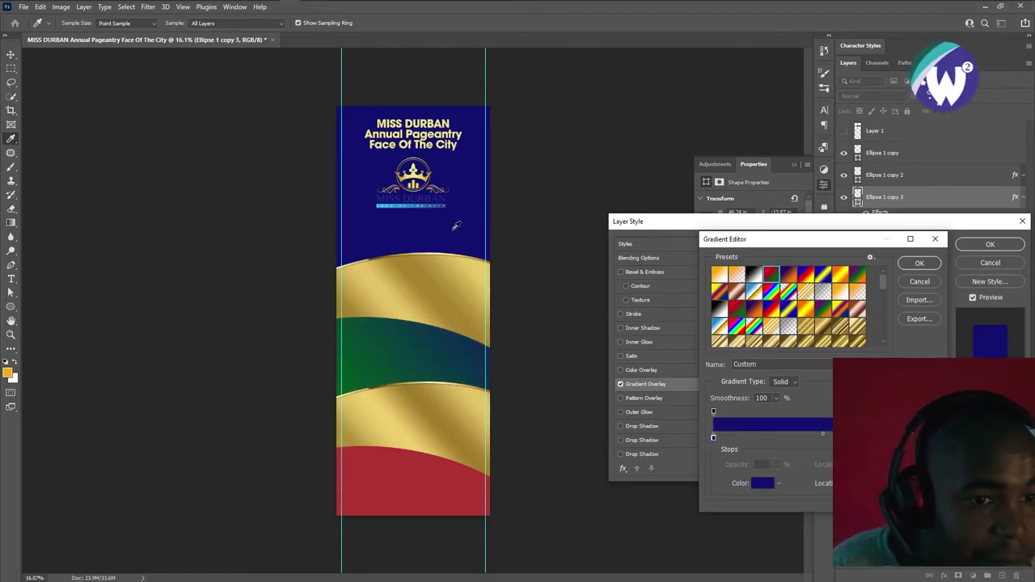
click(823, 438)
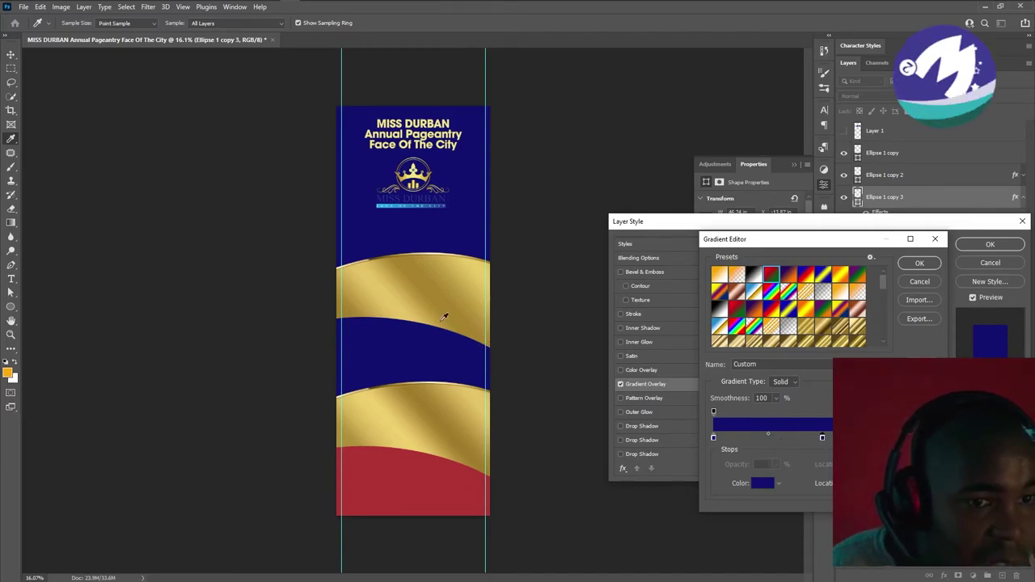
Set the gradient's end stops to dark blue 0f0f60 and lighter blue 1919ac
click(762, 484)
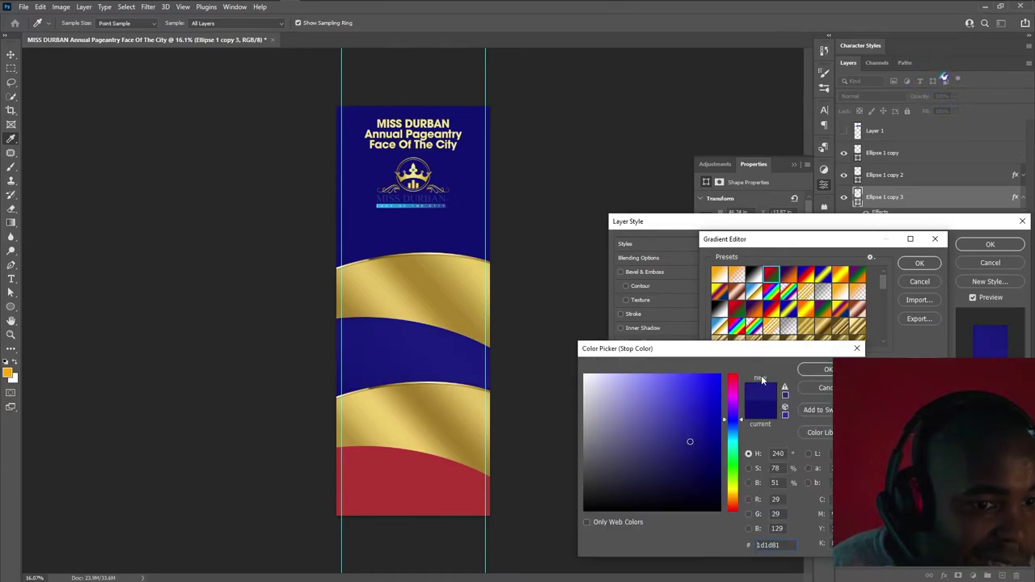
click(702, 449)
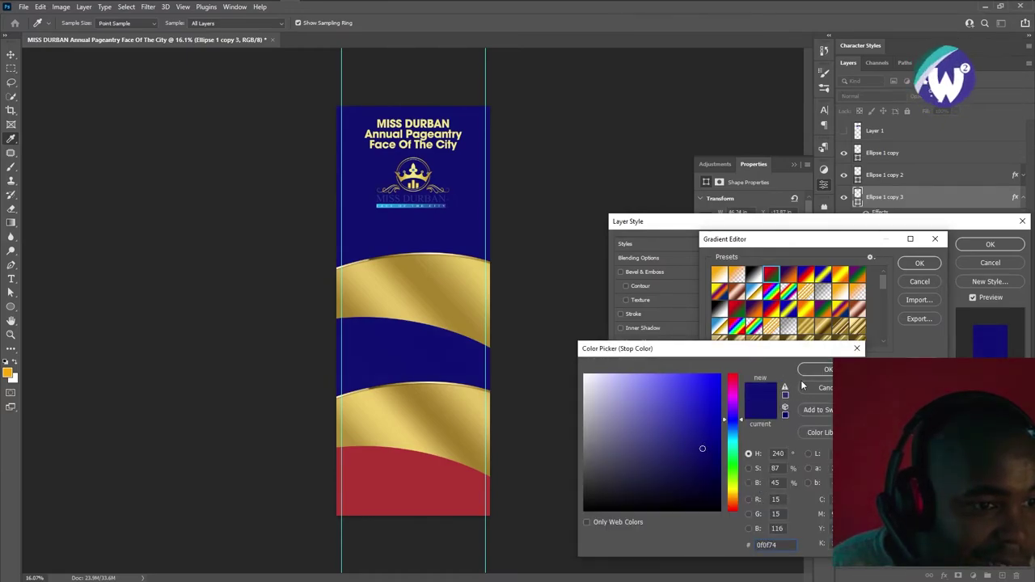
click(700, 461)
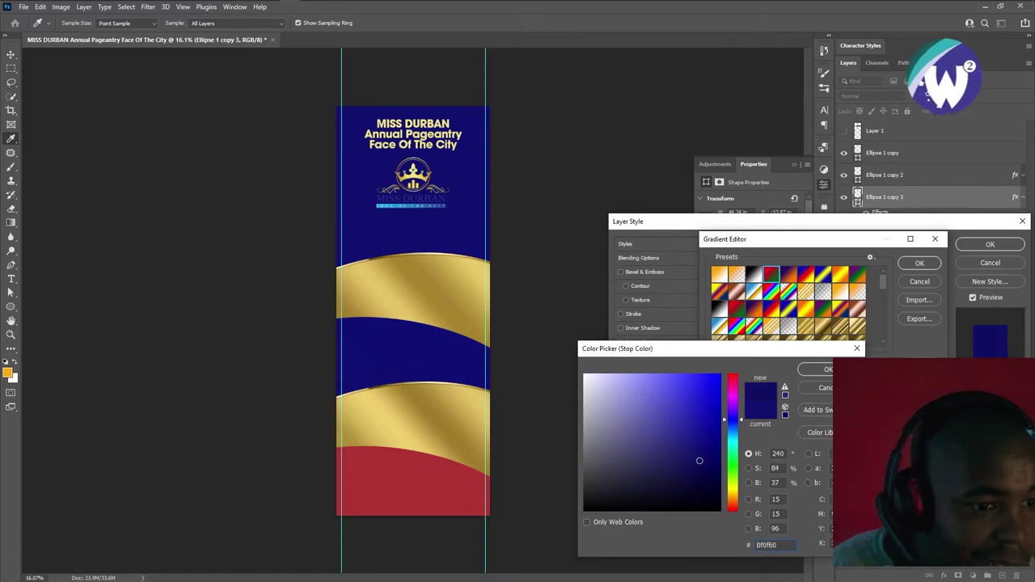
click(820, 371)
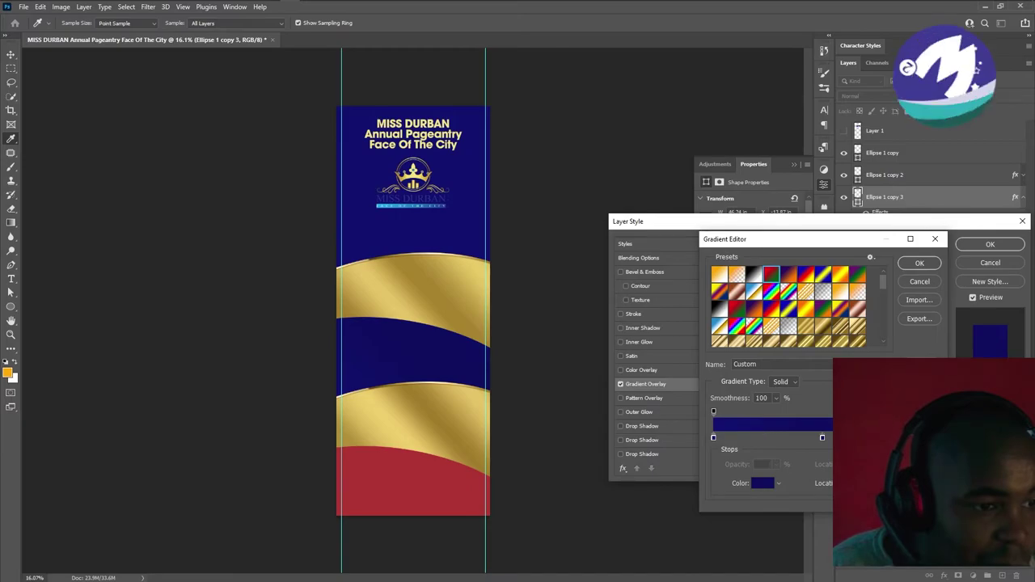
click(765, 484)
click(702, 418)
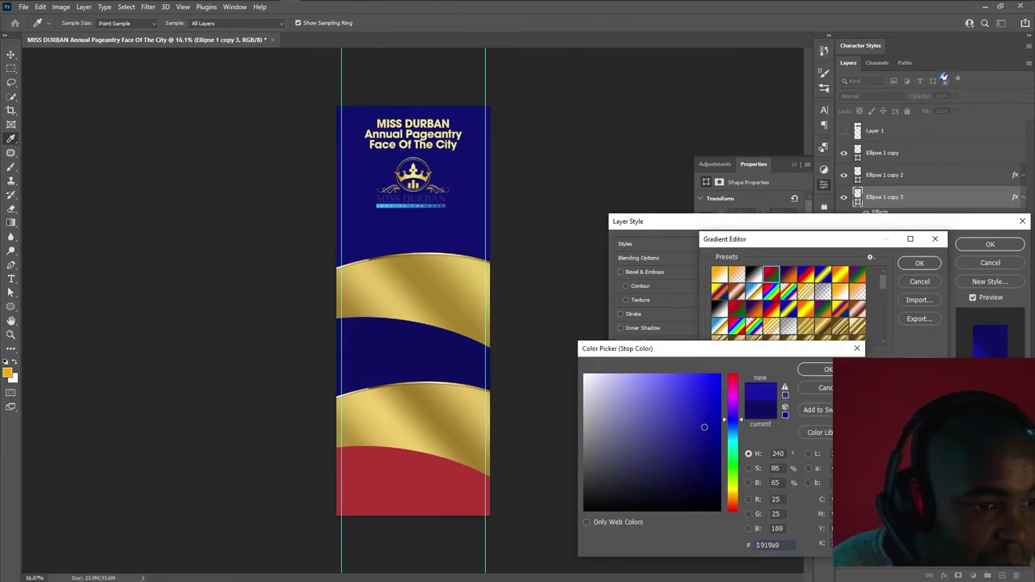
click(822, 371)
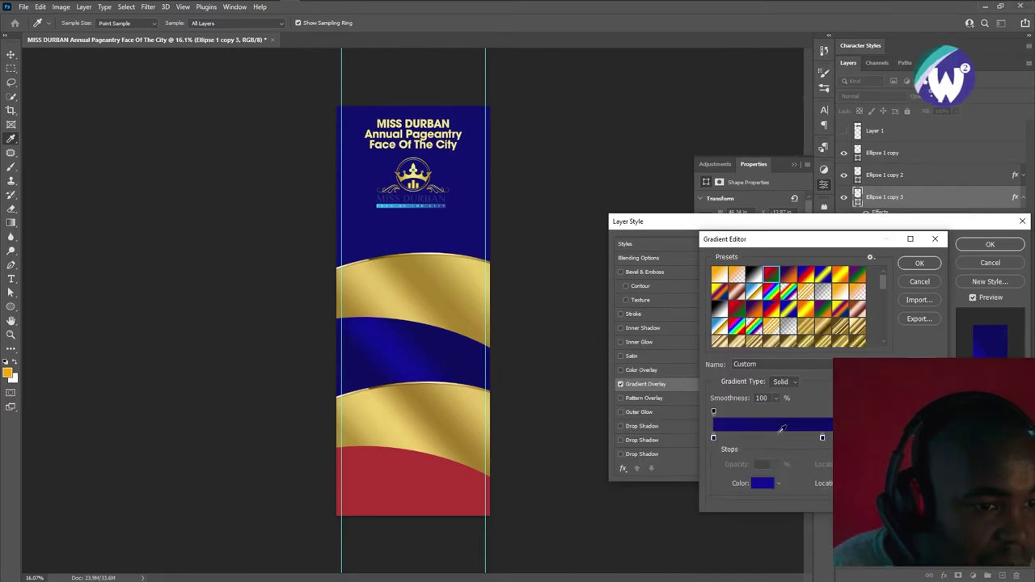
Add intermediate stops, one in blue 0b0b83, and accept the multi-stop navy gradient
drag(748, 439, 769, 439)
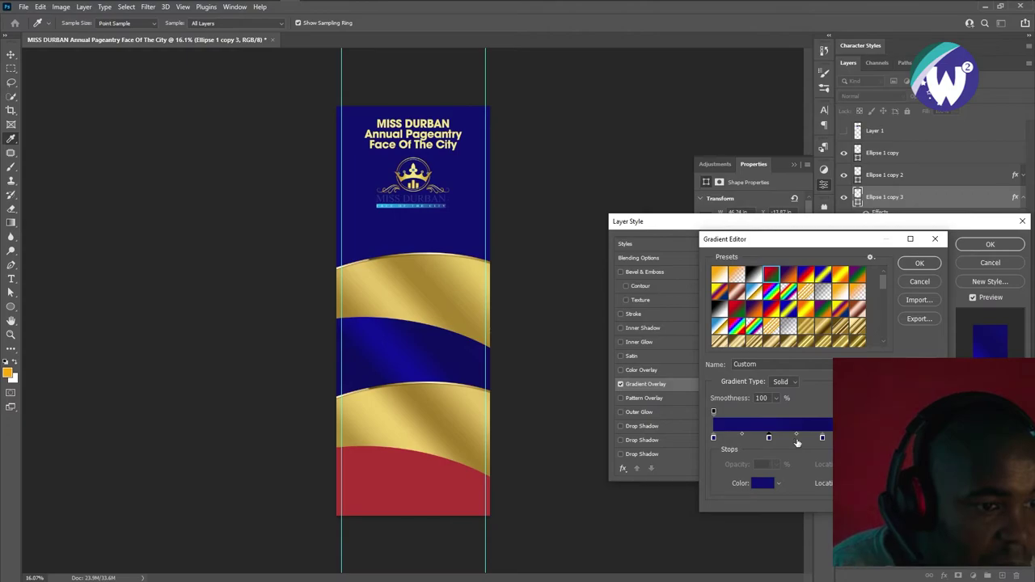
click(763, 483)
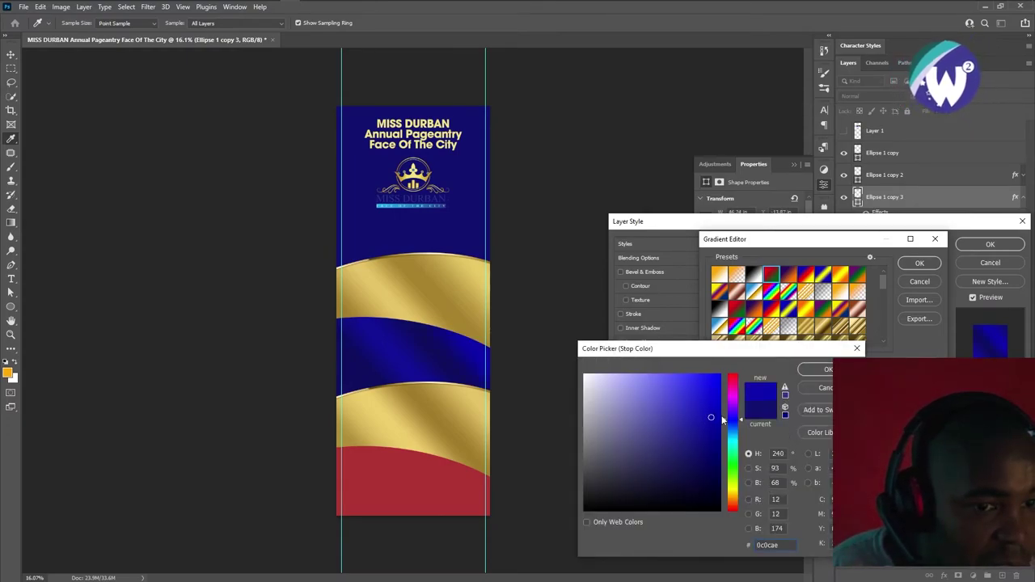
drag(701, 423, 704, 427)
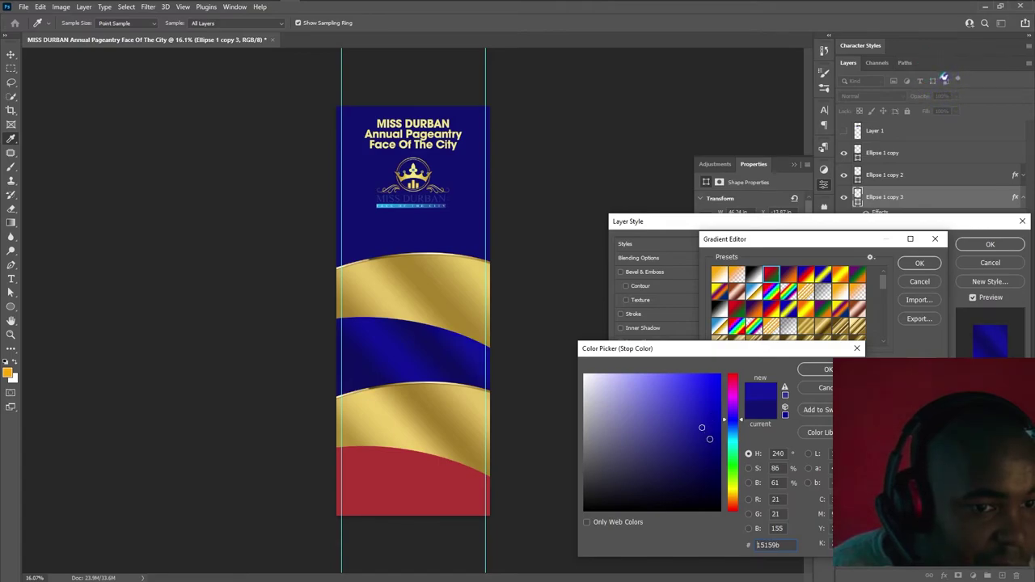
click(709, 440)
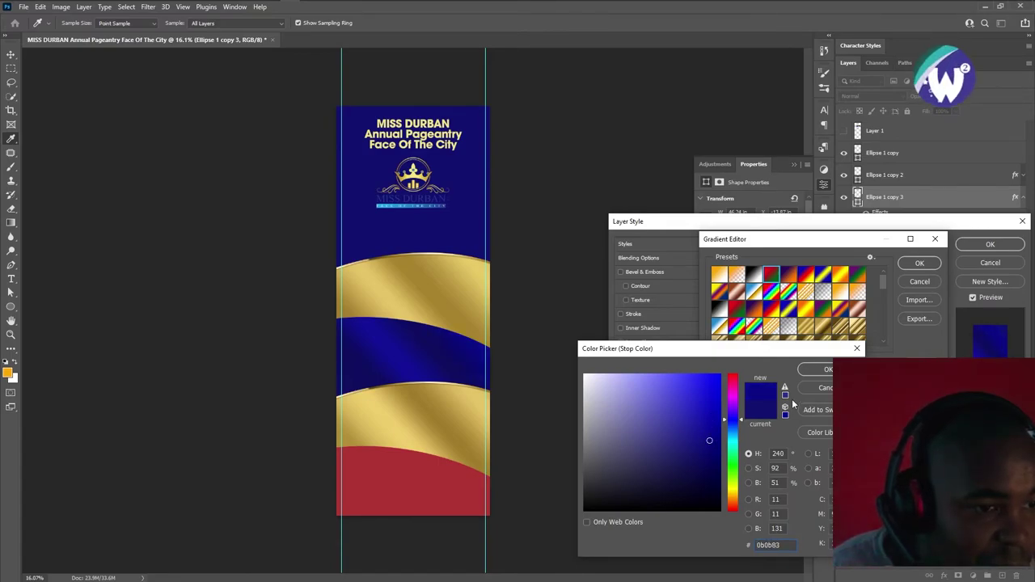
click(815, 371)
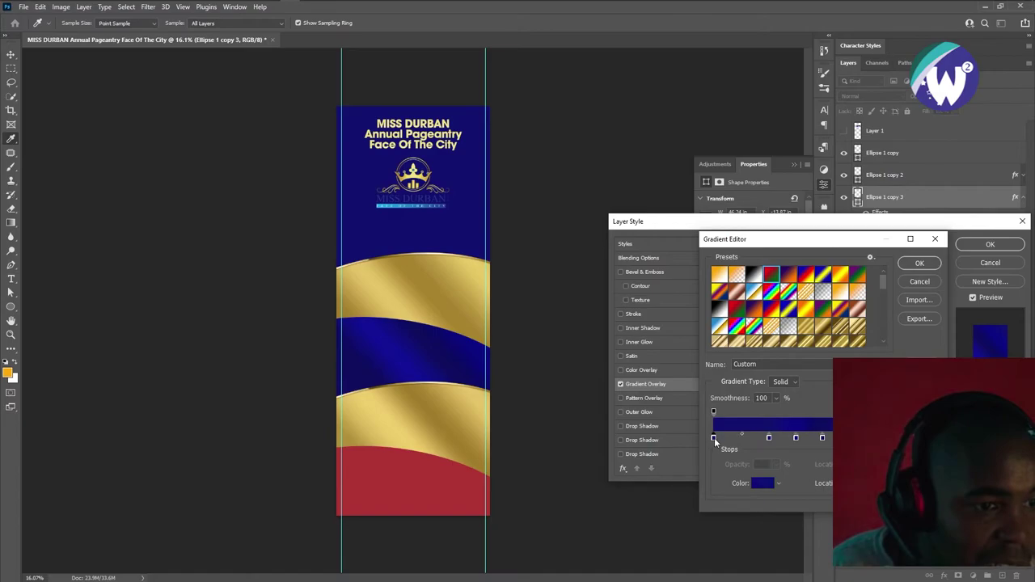
click(739, 438)
click(758, 484)
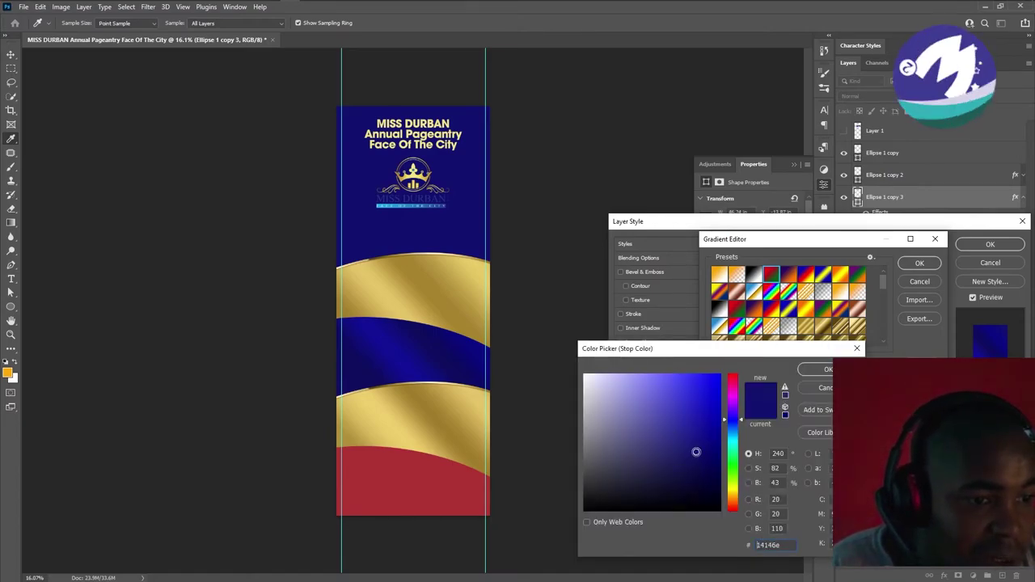
click(808, 369)
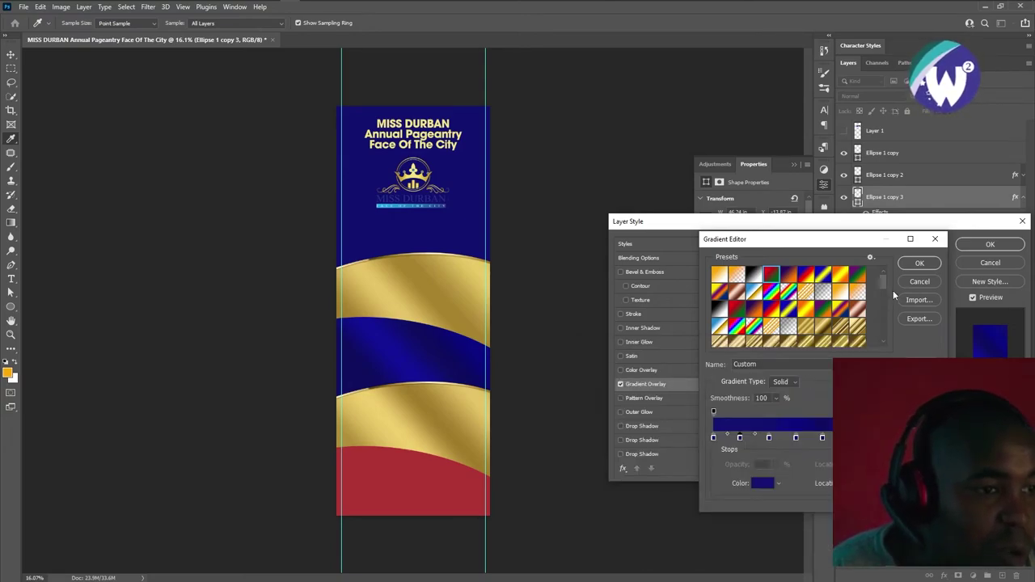
click(919, 265)
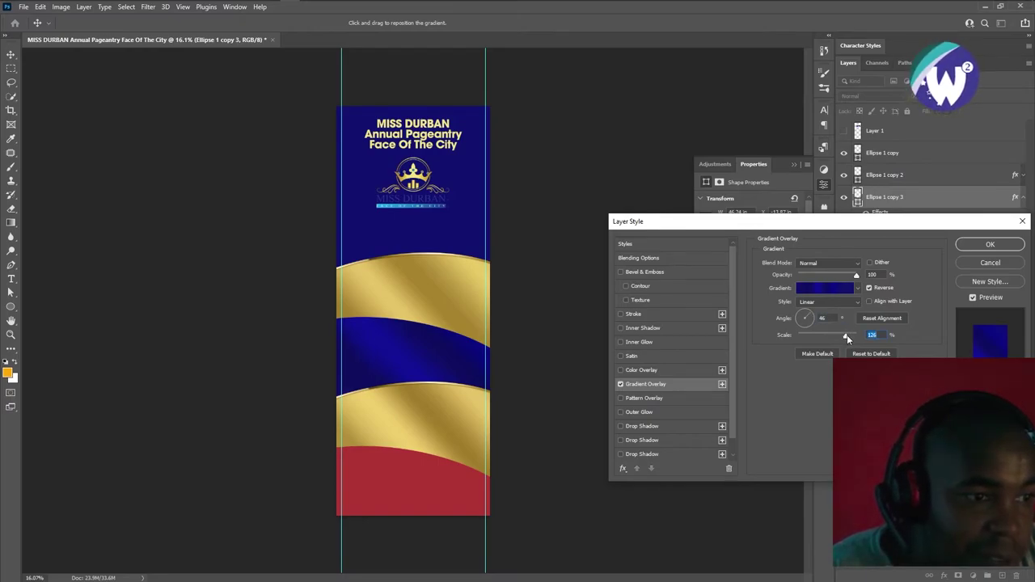
Rotate the navy wave's gradient overlay to -68° and reopen its five-stop gradient for editing
click(807, 323)
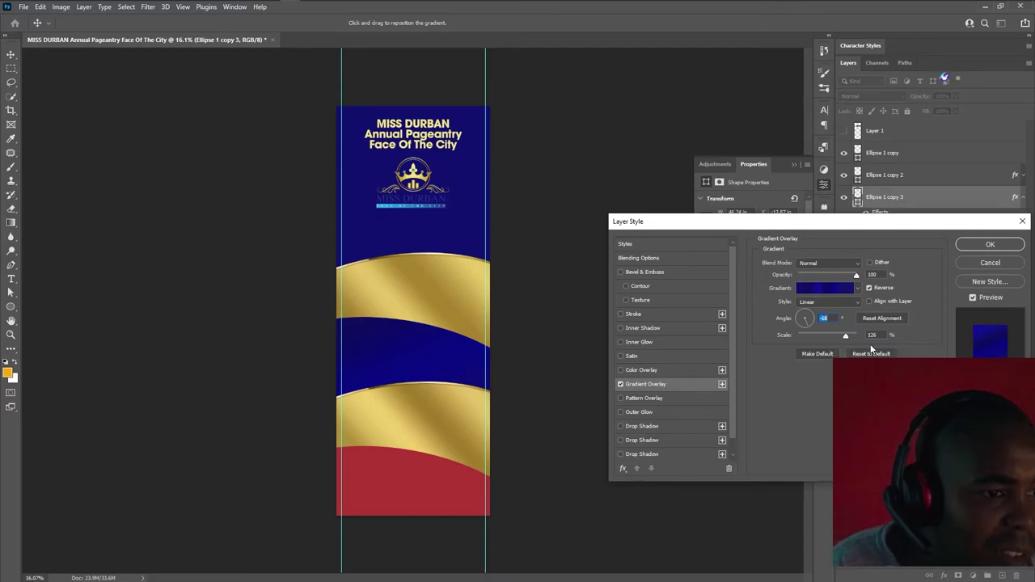
click(826, 288)
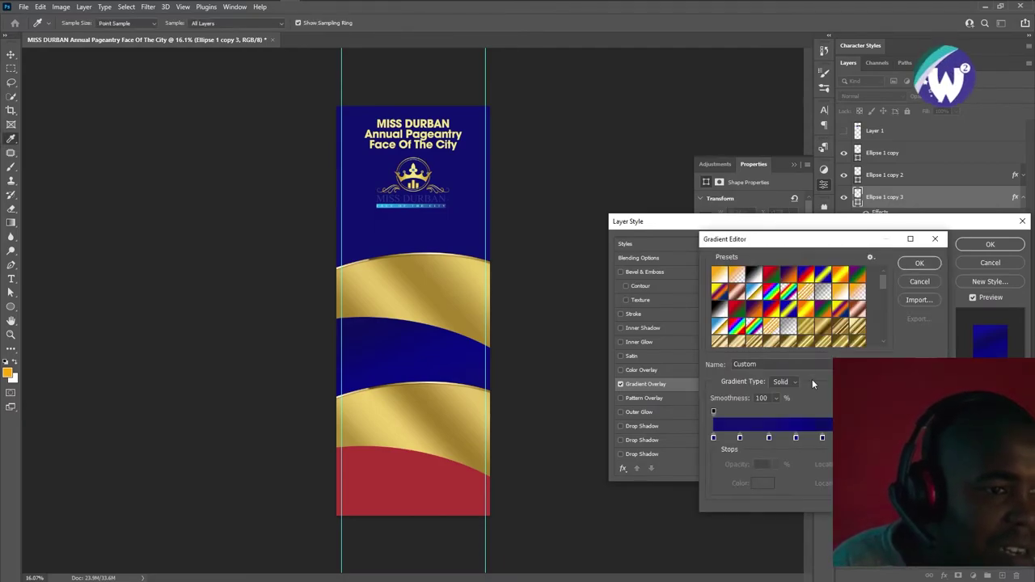
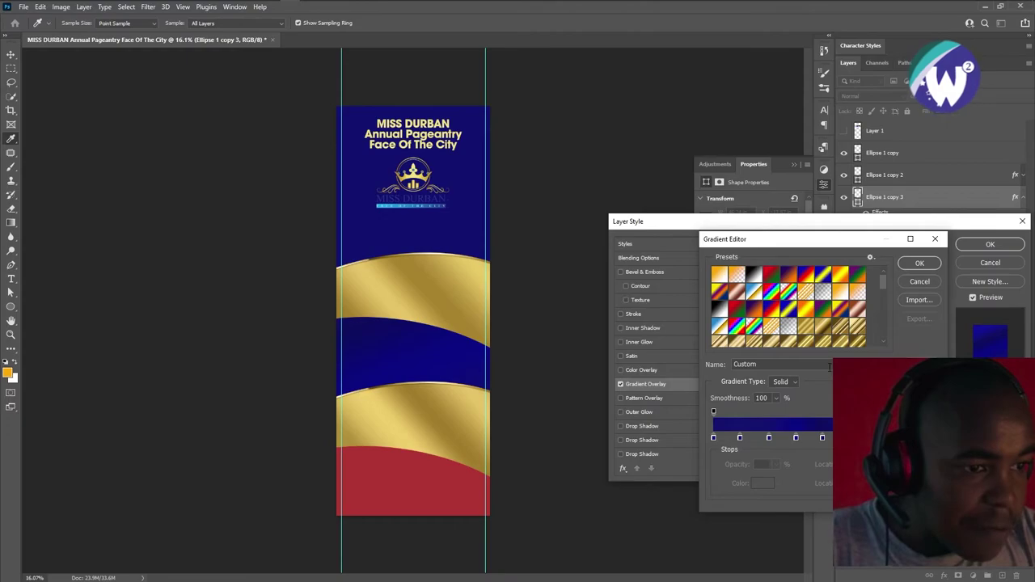
Rename the custom navy gradient to 'S Navy' and store it as a new gradient preset
double_click(827, 364)
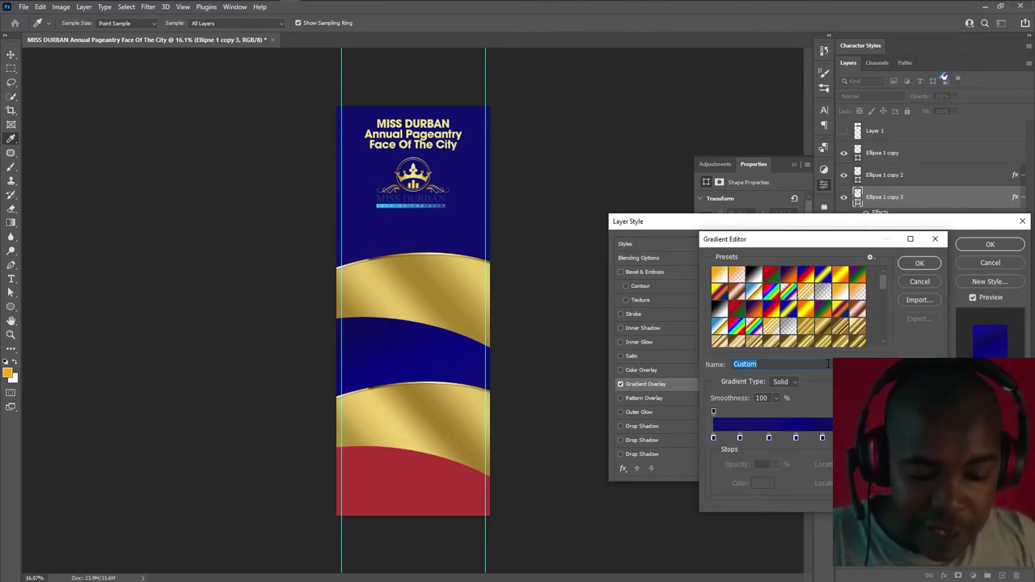
text(S N)
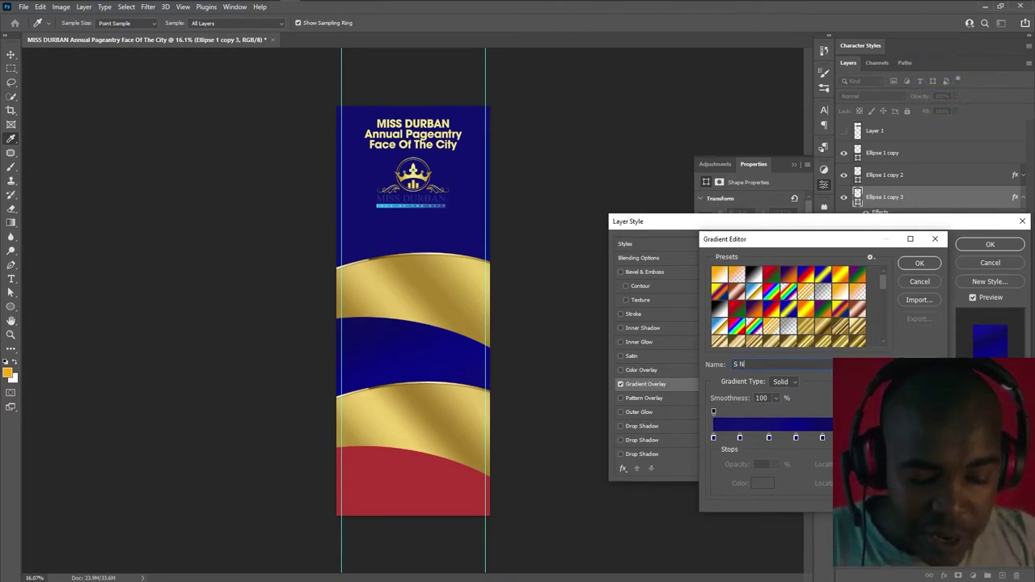
text(a)
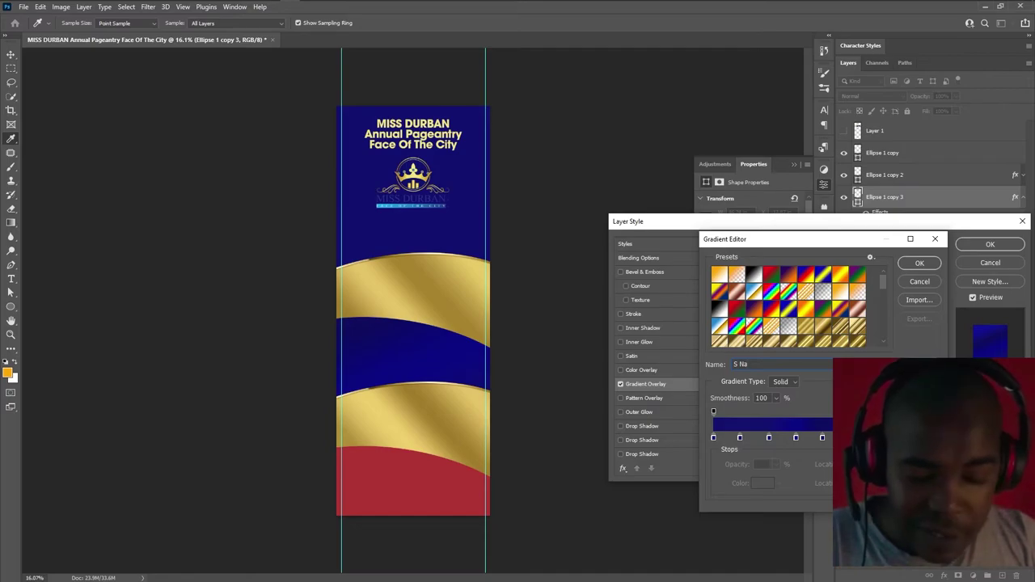
text(vy)
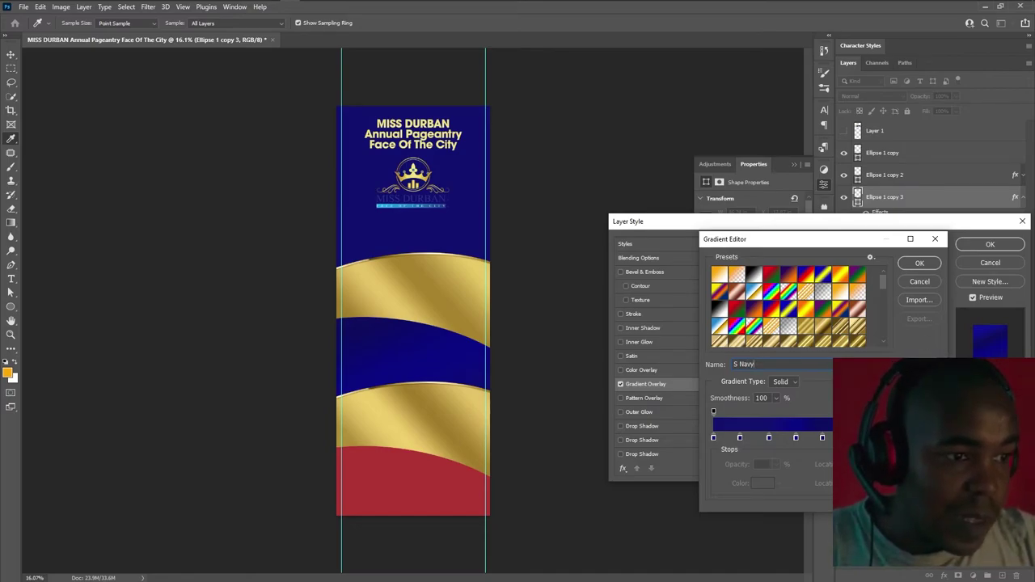
click(920, 364)
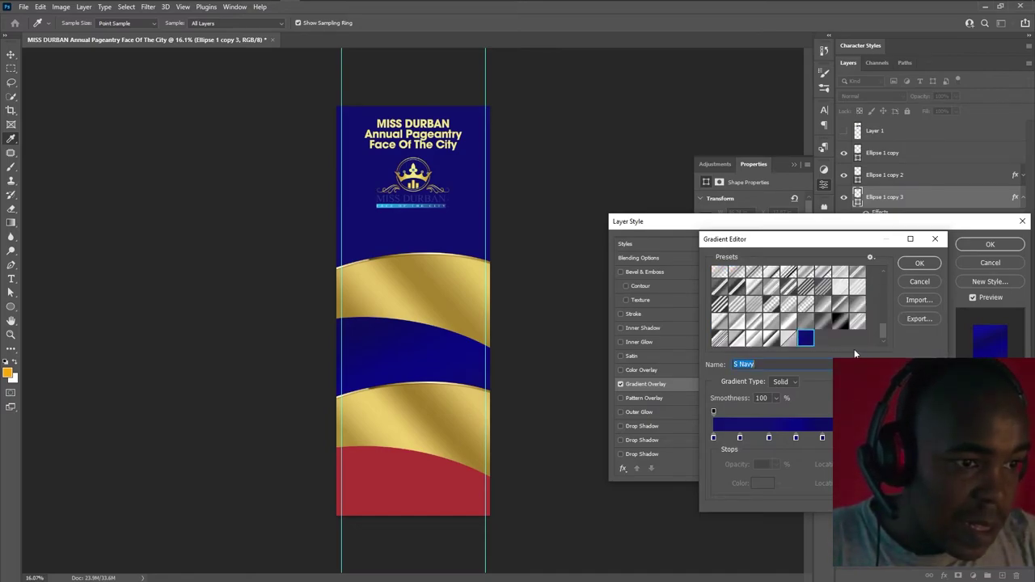
Keep S Navy on the overlay and add a second stroke filled with the S Navy gradient
click(911, 264)
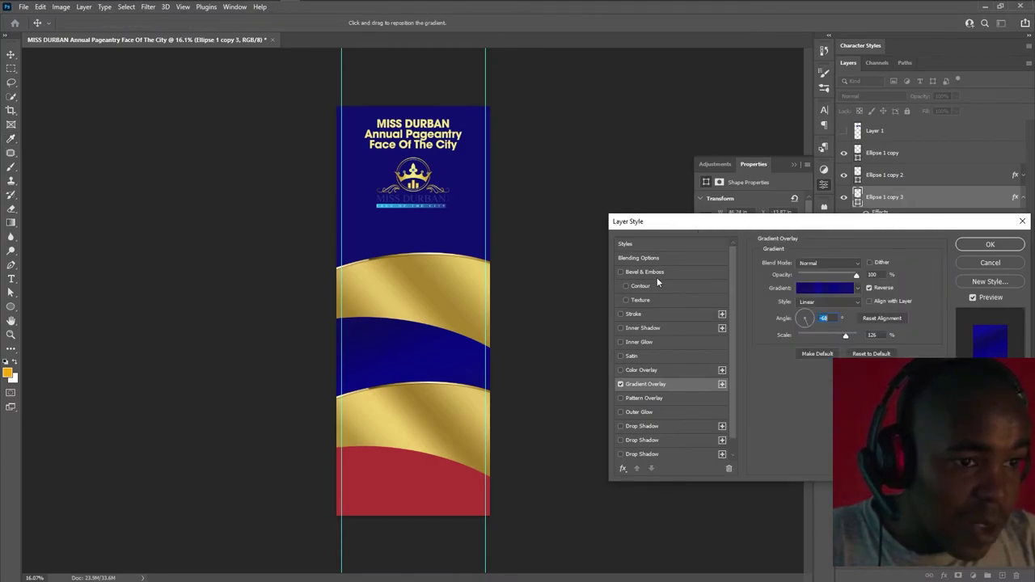
click(621, 314)
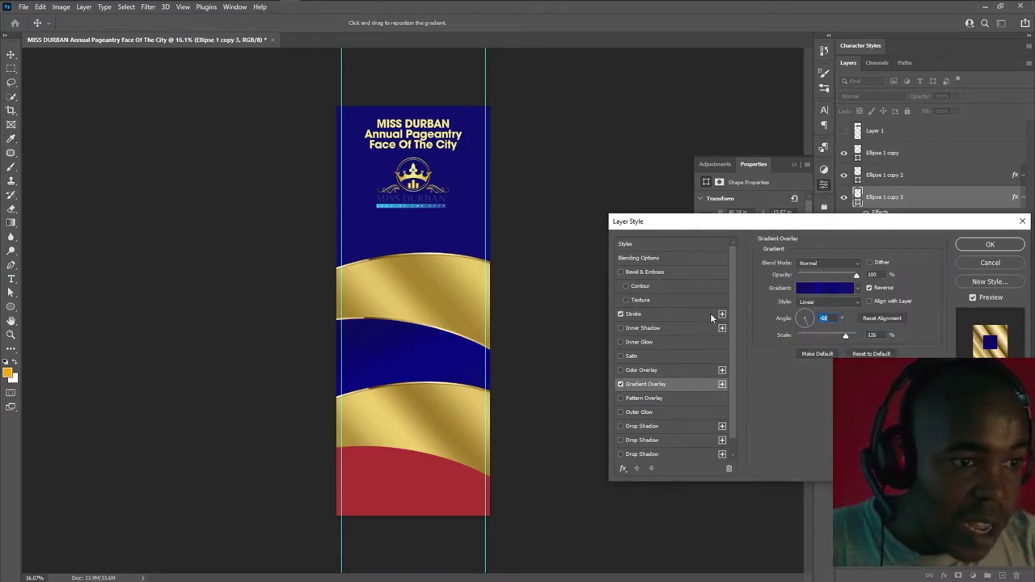
click(722, 314)
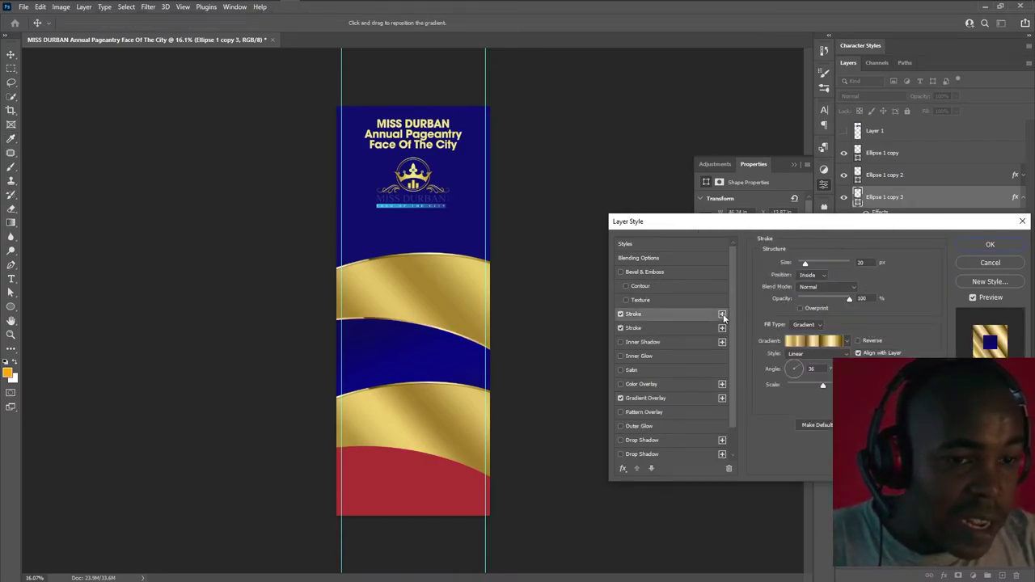
click(815, 341)
scroll(834, 324, down, 2)
scroll(834, 324, down, 2)
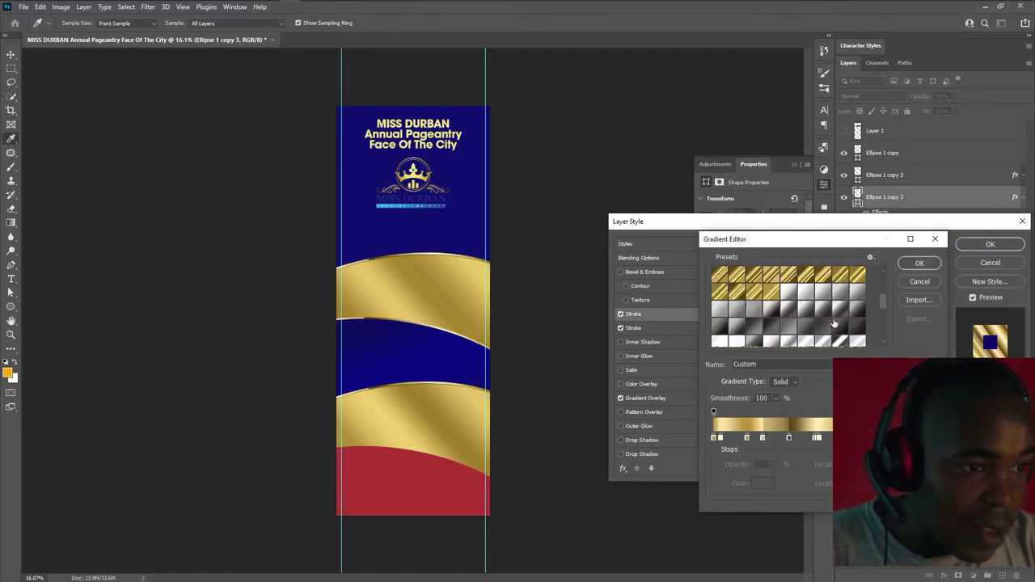
scroll(834, 323, down, 4)
scroll(833, 324, down, 3)
click(804, 338)
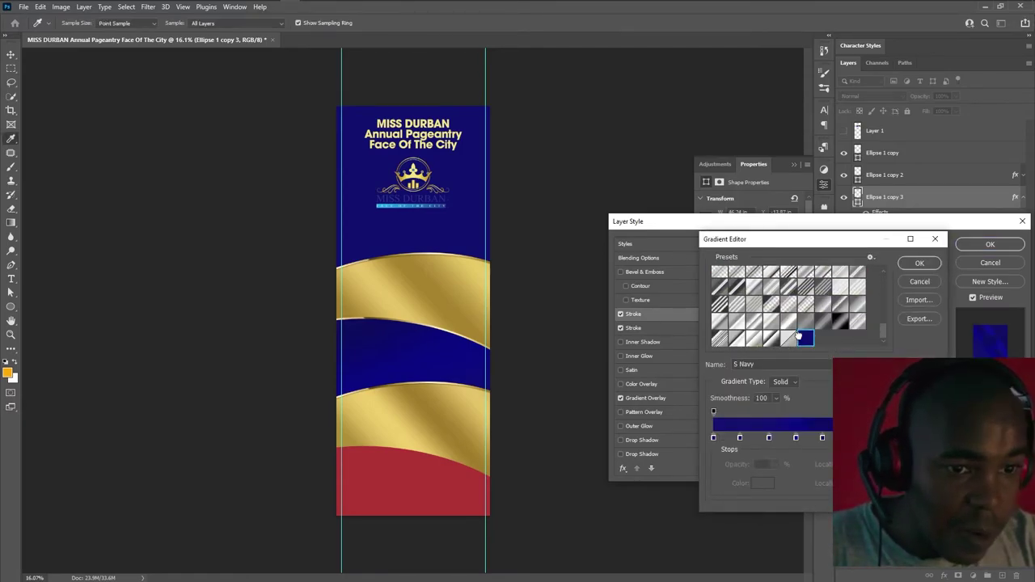
click(919, 263)
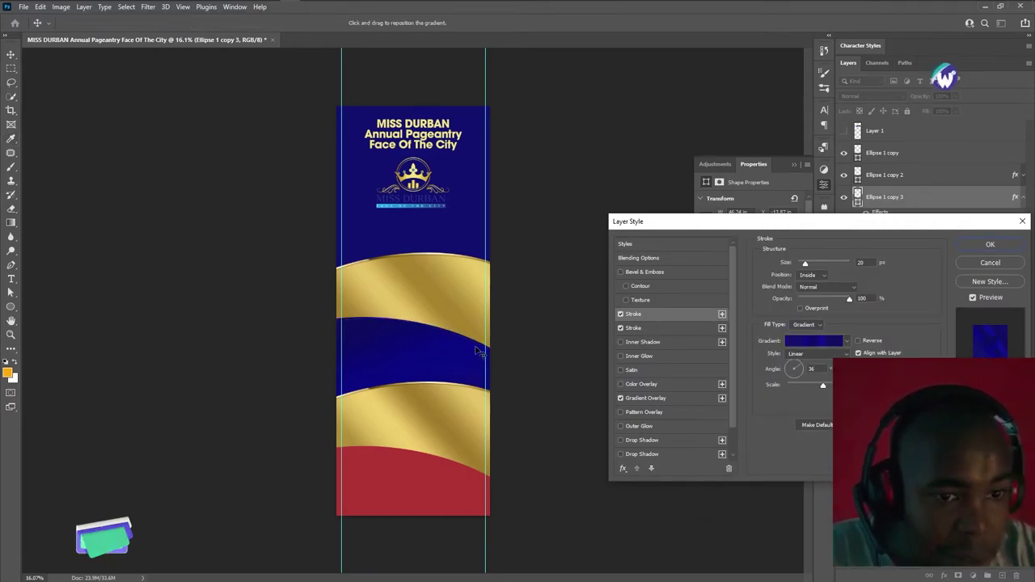
Set the second stroke's gradient angle to -135°, reduce its scale, and enable Inner Shadow
scroll(402, 306, up, 5)
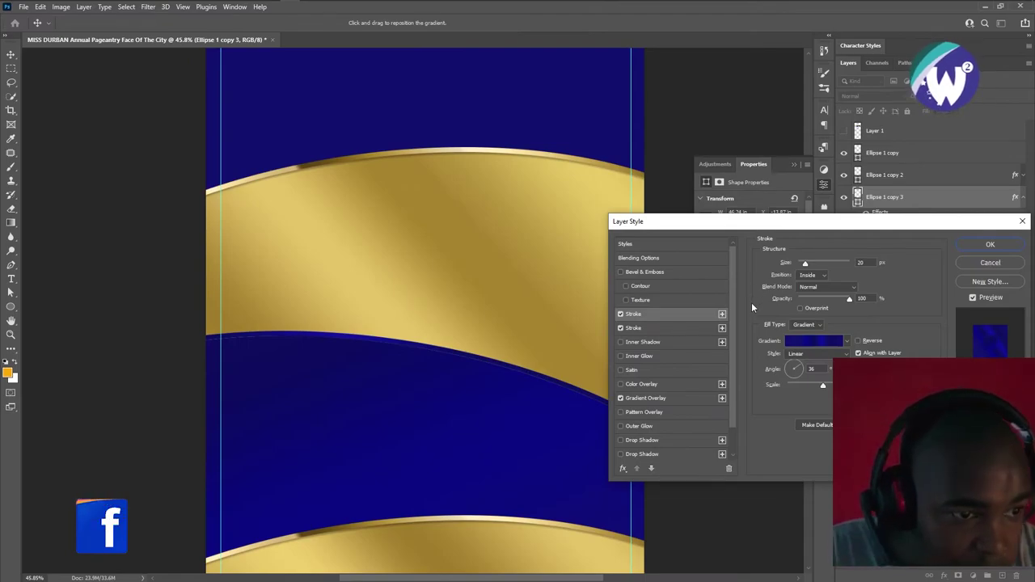
click(813, 342)
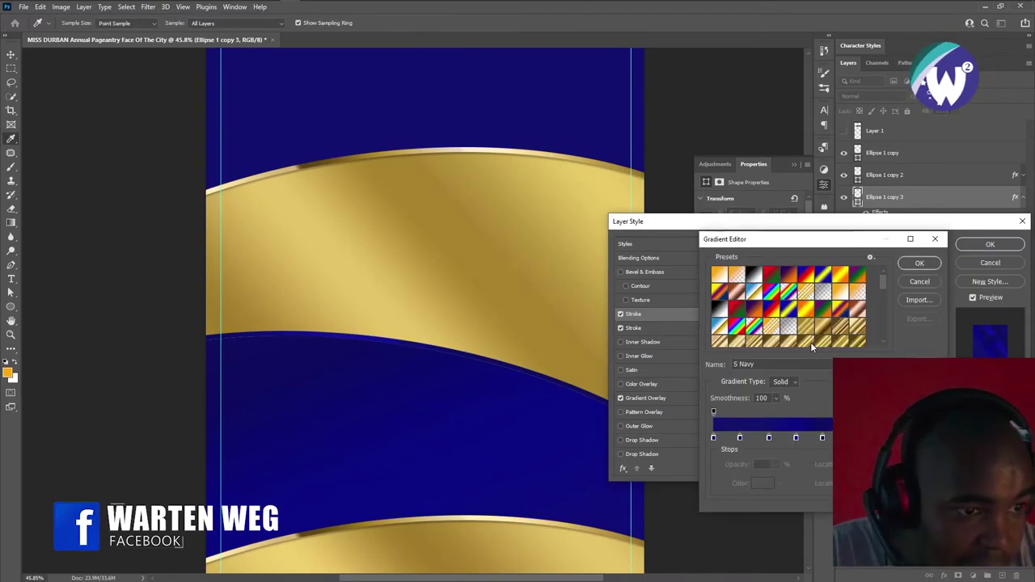
click(920, 263)
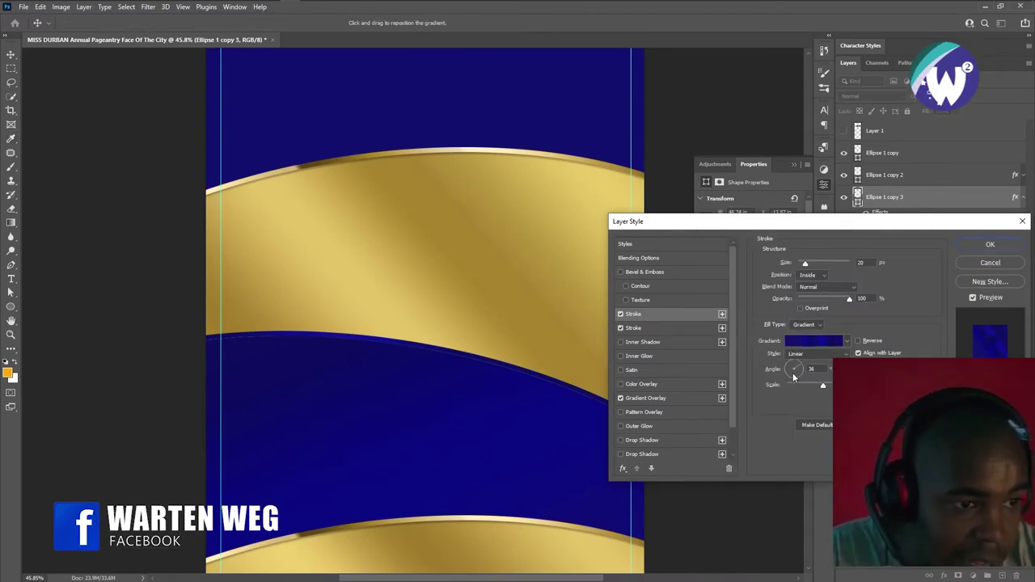
click(791, 373)
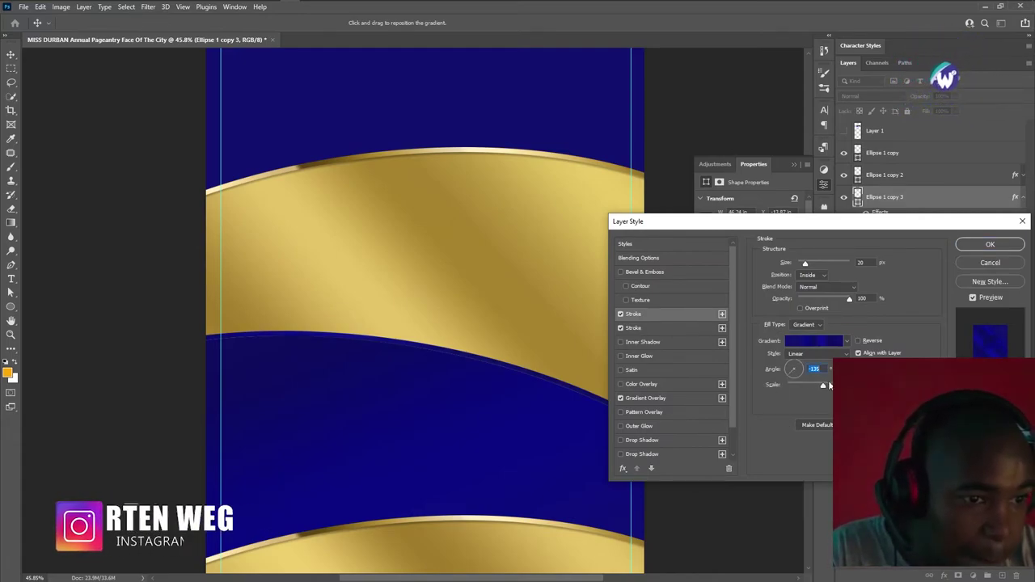
click(859, 354)
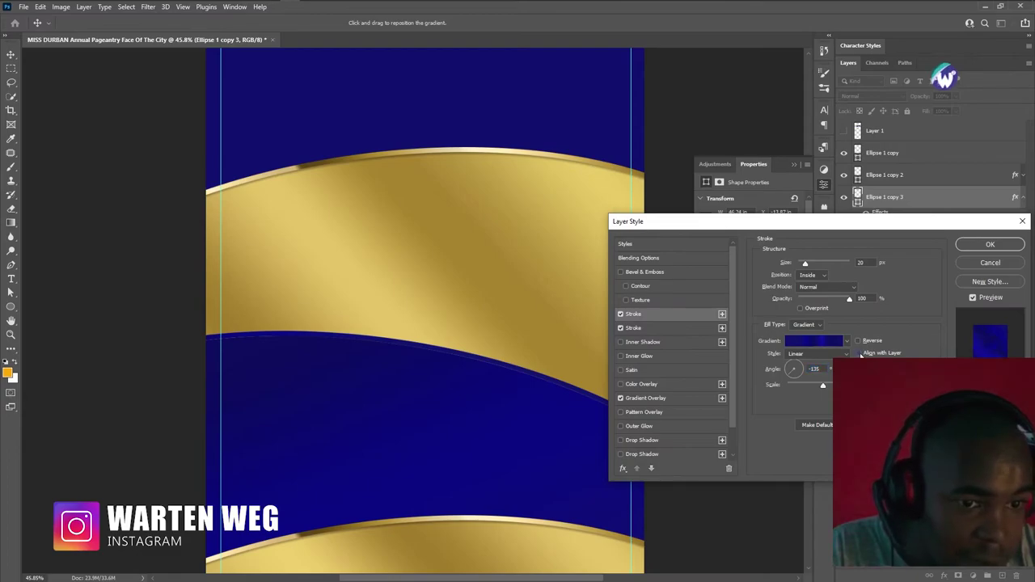
click(859, 354)
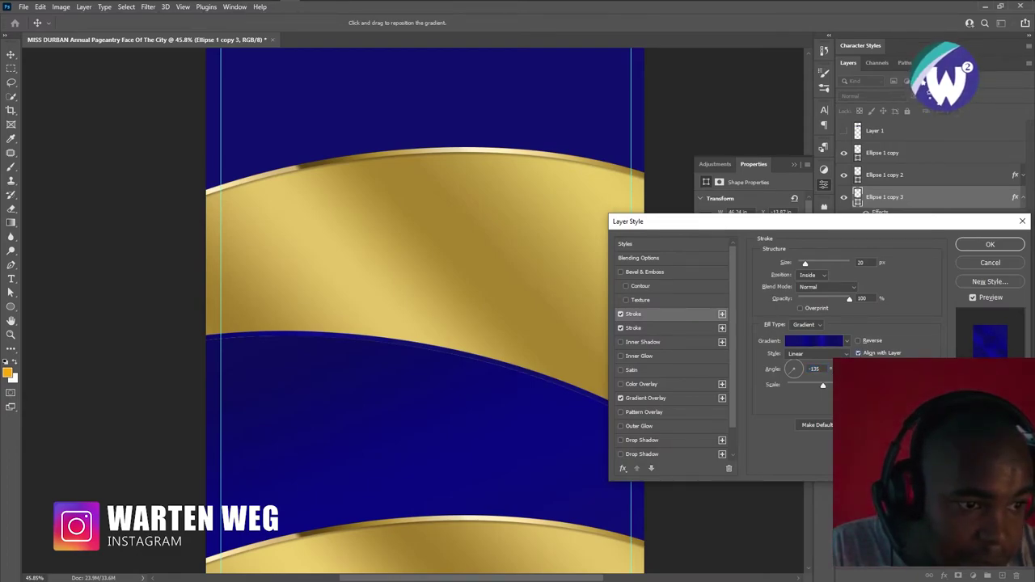
drag(822, 385, 802, 385)
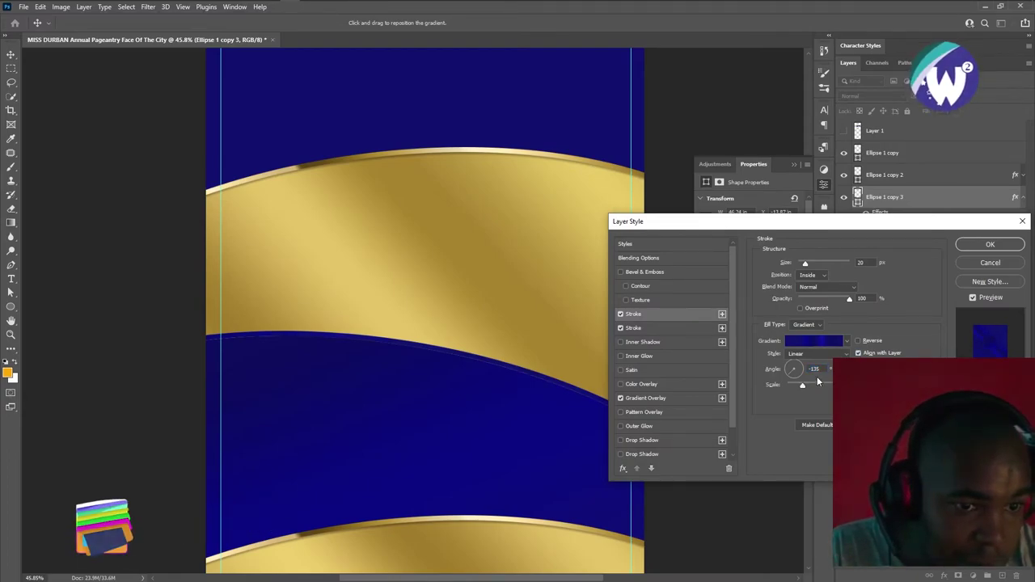
click(640, 342)
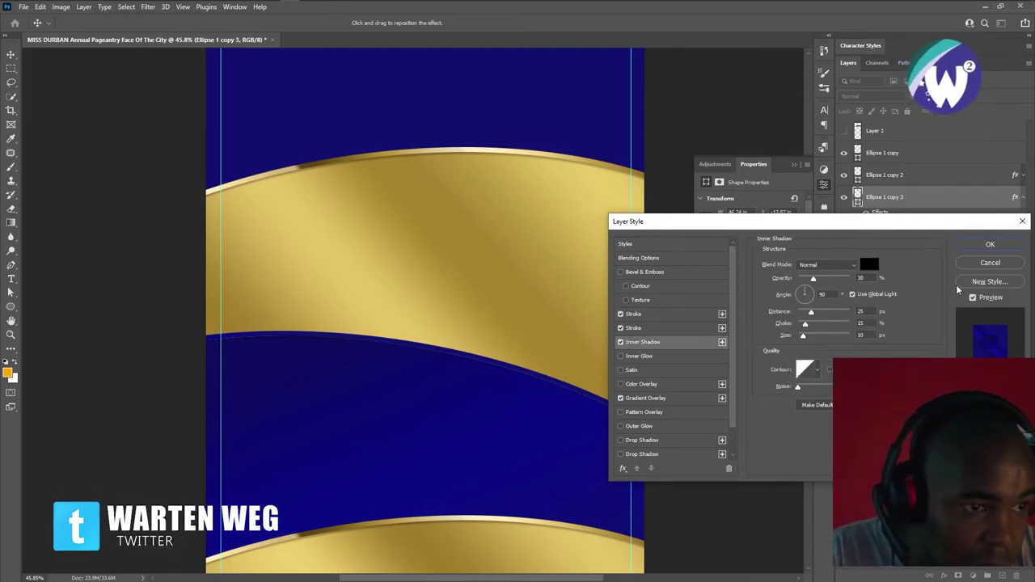
Apply the wave effects to Ellipse 1 copy 3 and give Ellipse 1 copy the same effects
click(990, 244)
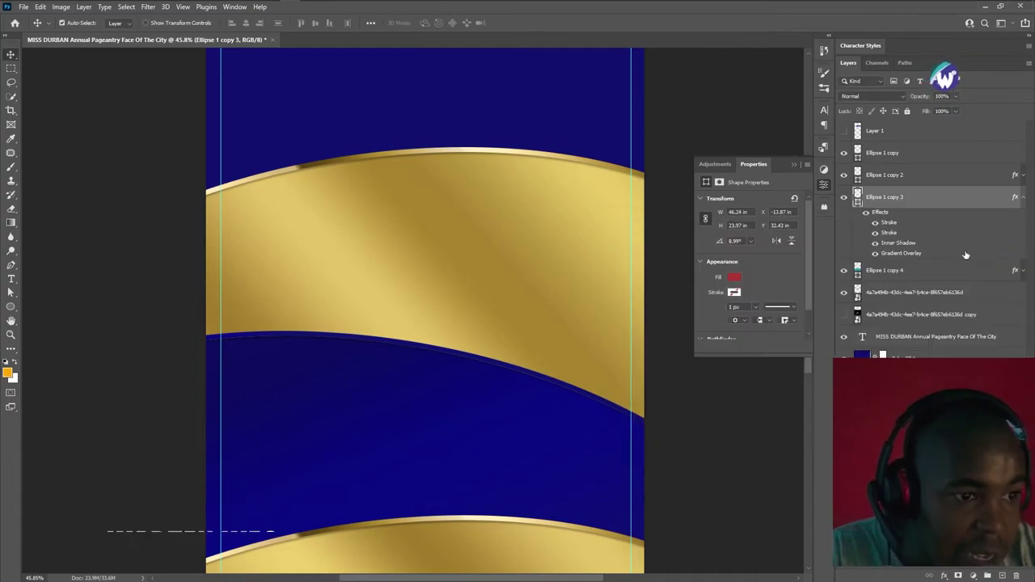
click(631, 357)
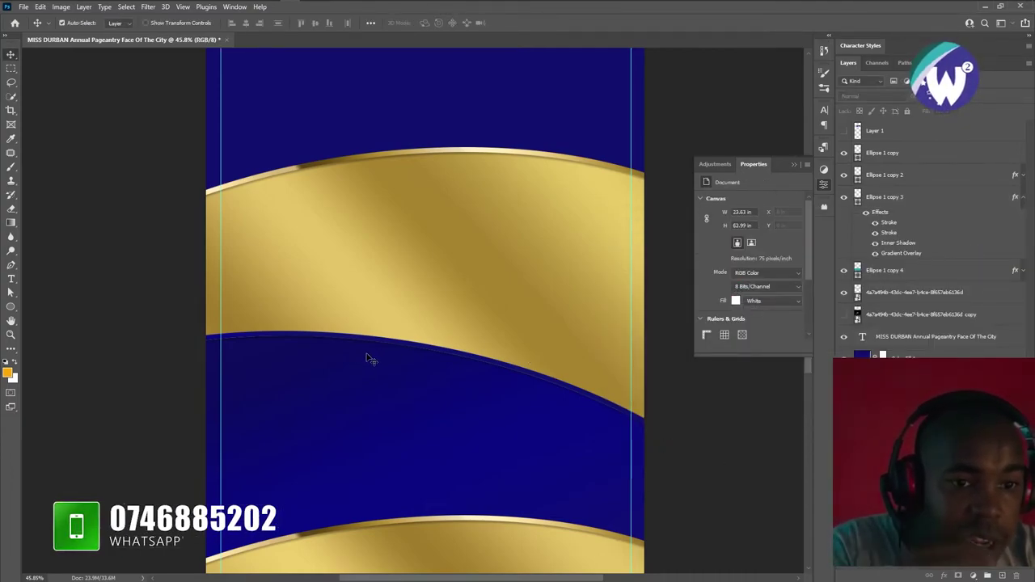
scroll(368, 359, down, 3)
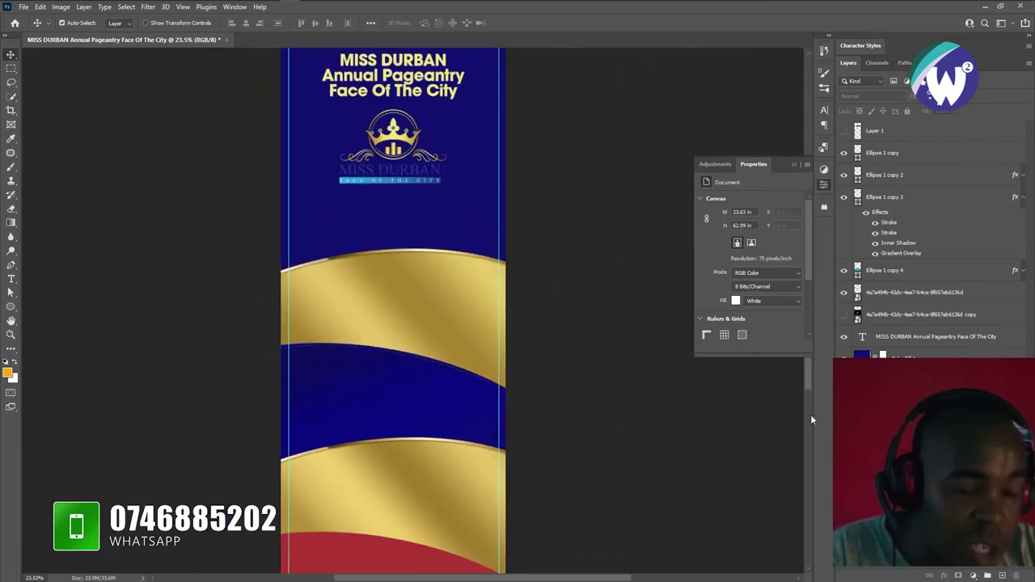
click(1022, 199)
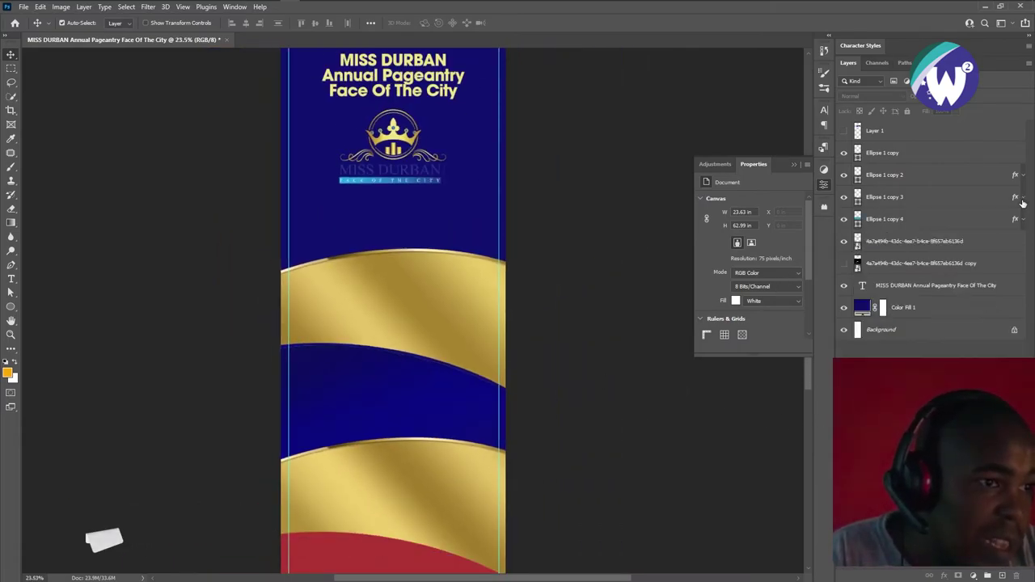
click(845, 198)
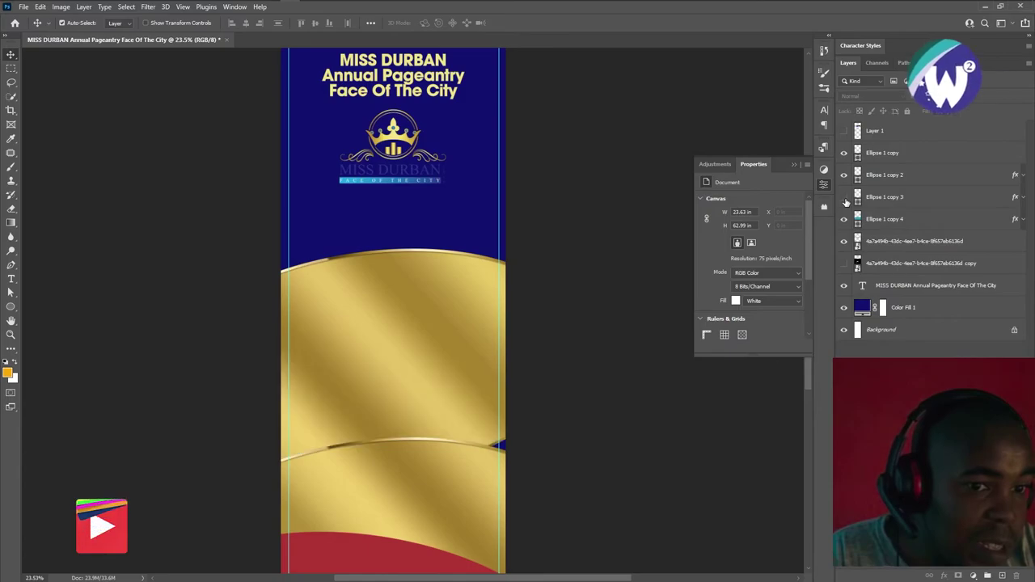
click(845, 198)
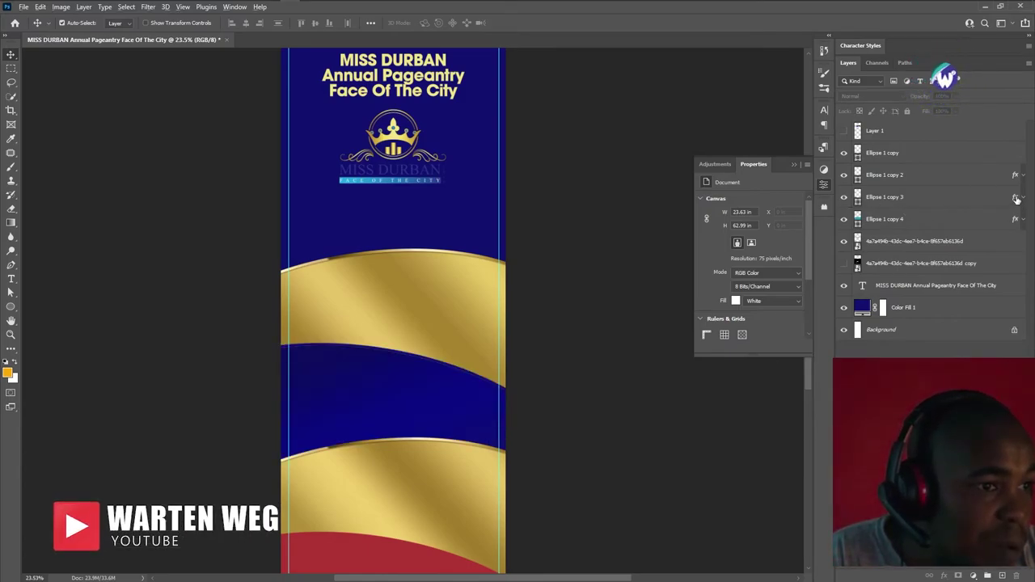
click(1016, 156)
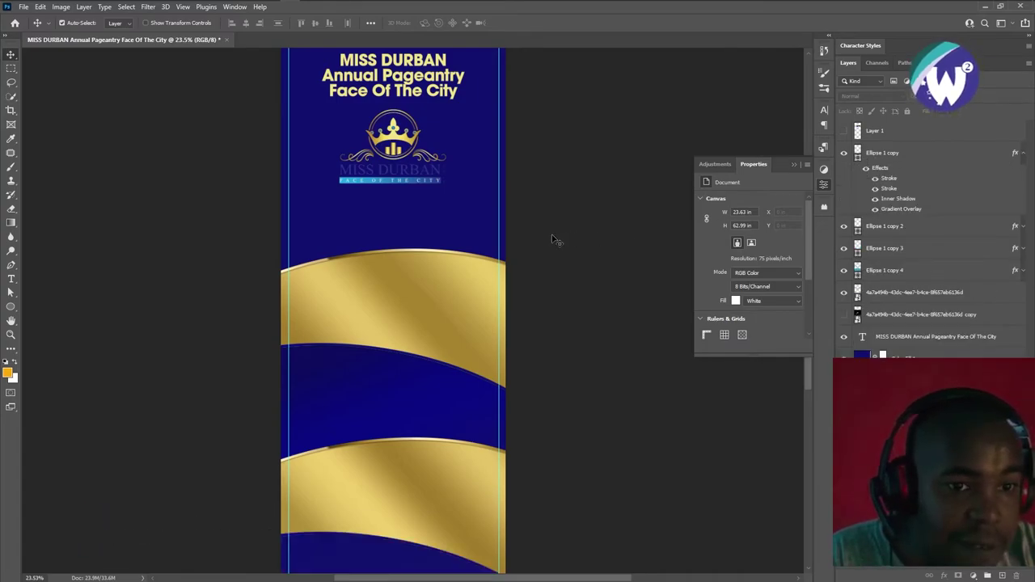
Hide the guides and scroll through the banner to review the styled waves
scroll(461, 235, down, 1)
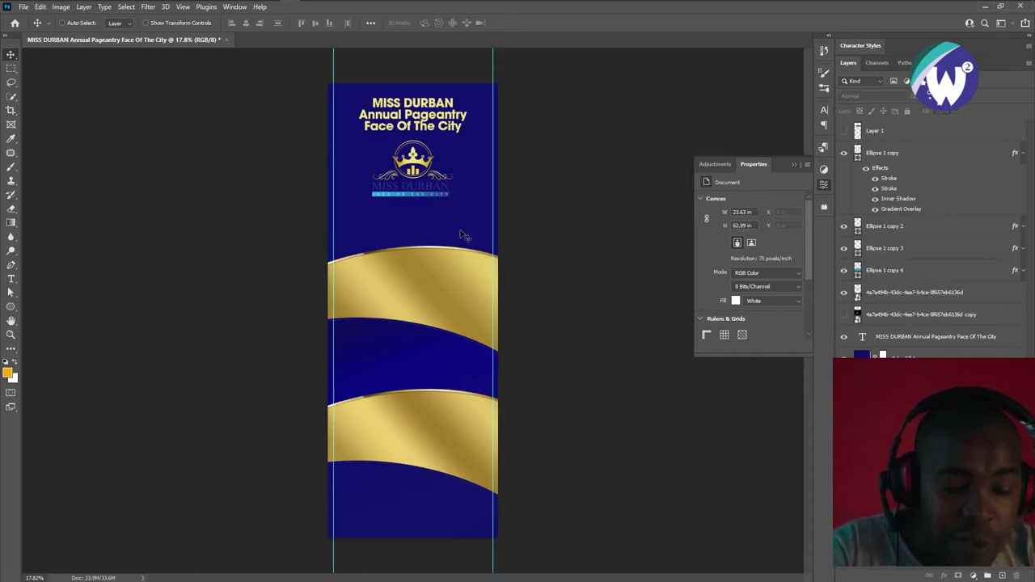
key(ctrl+f)
click(455, 243)
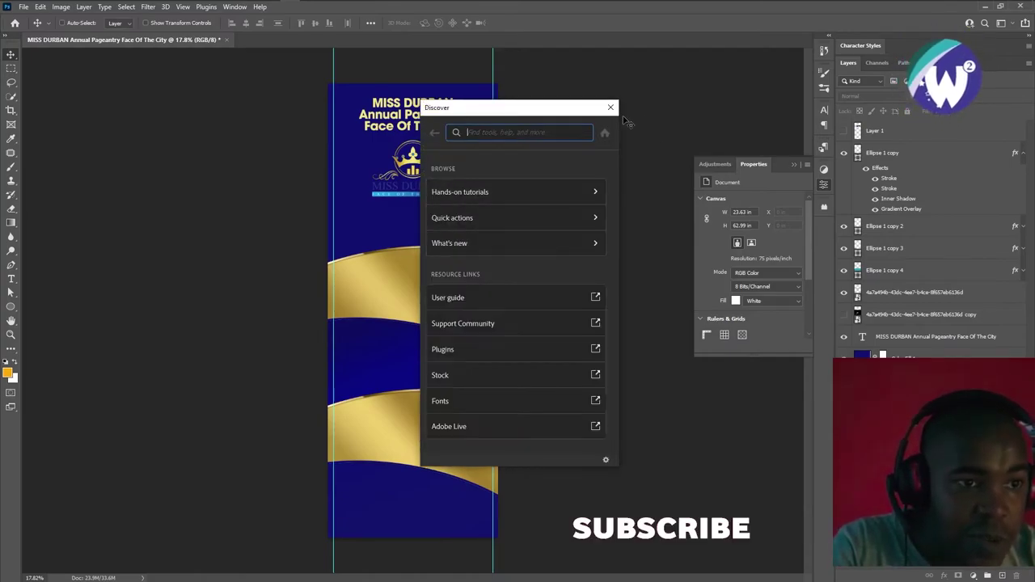
click(610, 107)
key(ctrl+semicolon)
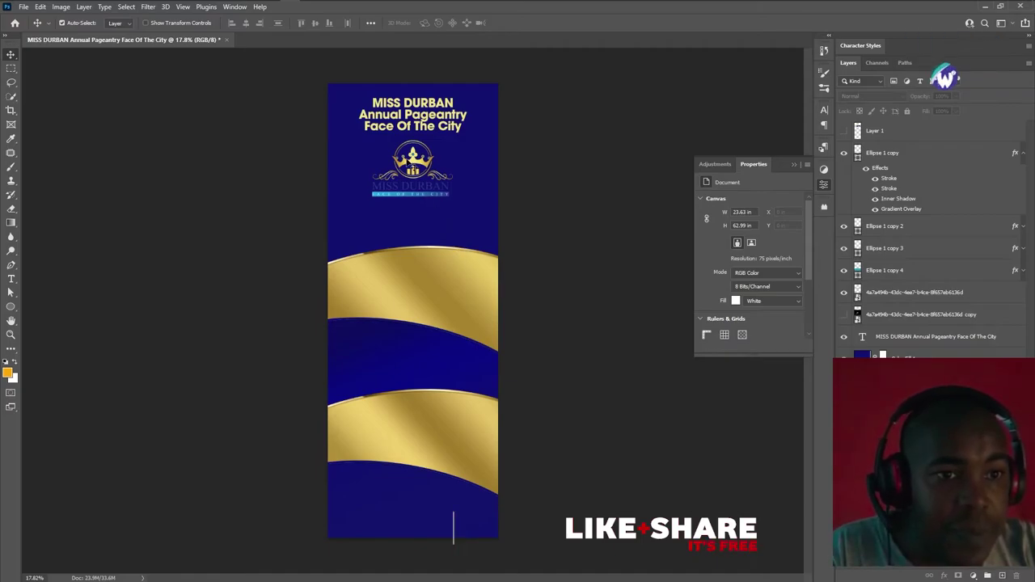
scroll(413, 170, up, 2)
scroll(412, 168, up, 1)
scroll(412, 168, up, 1)
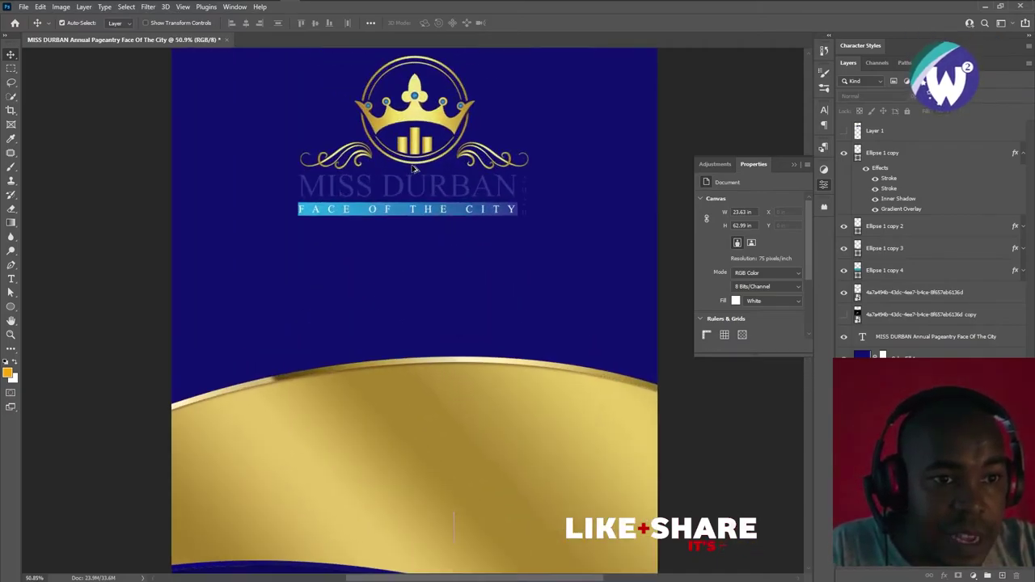
scroll(413, 168, up, 2)
scroll(412, 168, up, 1)
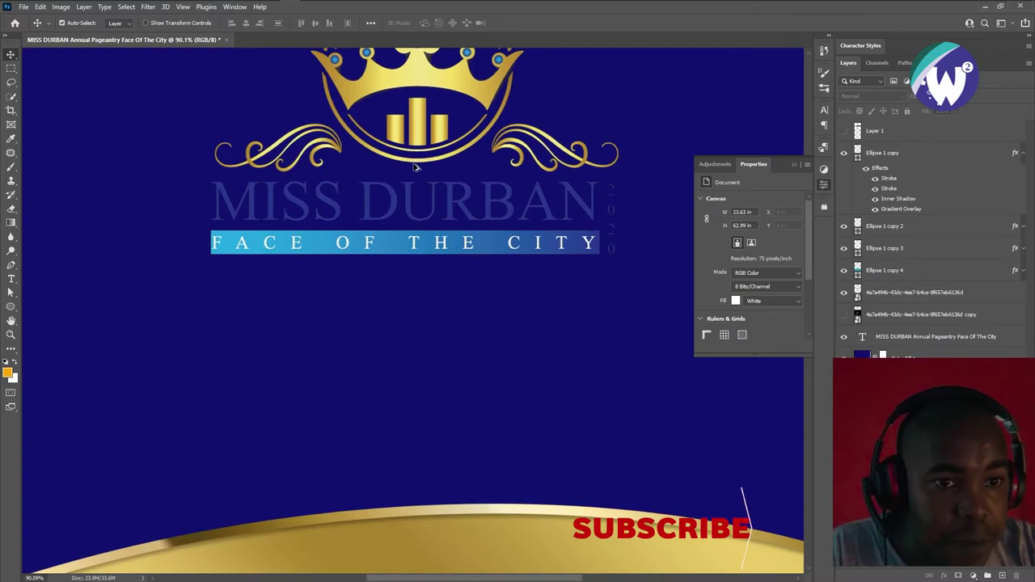
scroll(423, 212, down, 3)
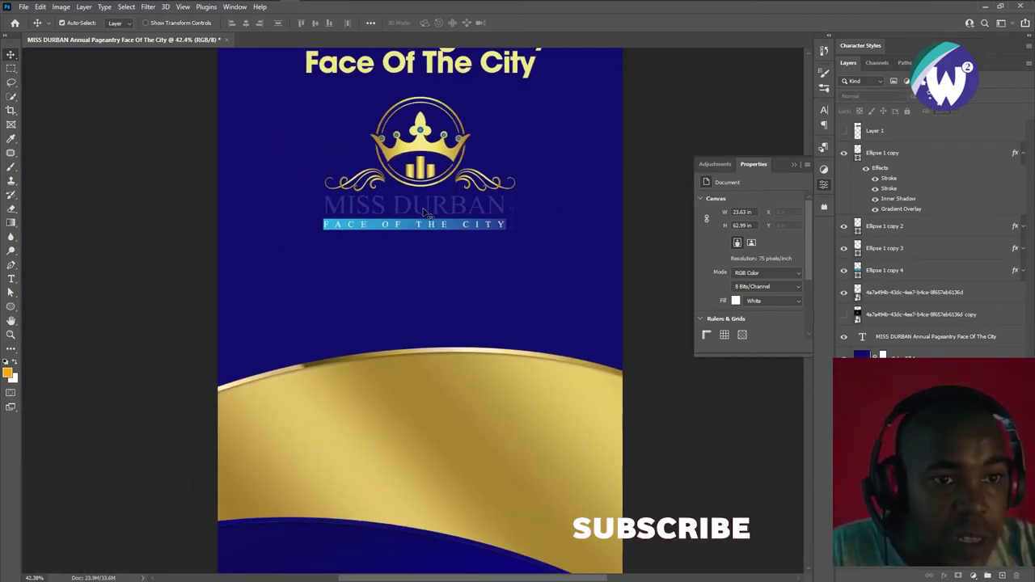
scroll(423, 212, down, 2)
scroll(424, 212, down, 1)
scroll(423, 212, down, 1)
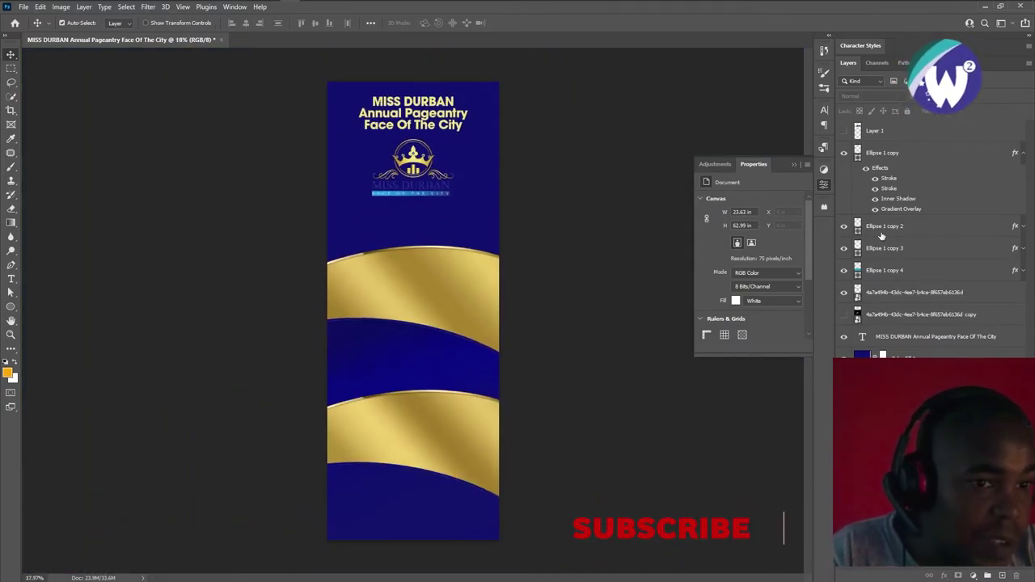
Select the Ellipse 1 copy wave together with the other wave and logo layers
click(887, 154)
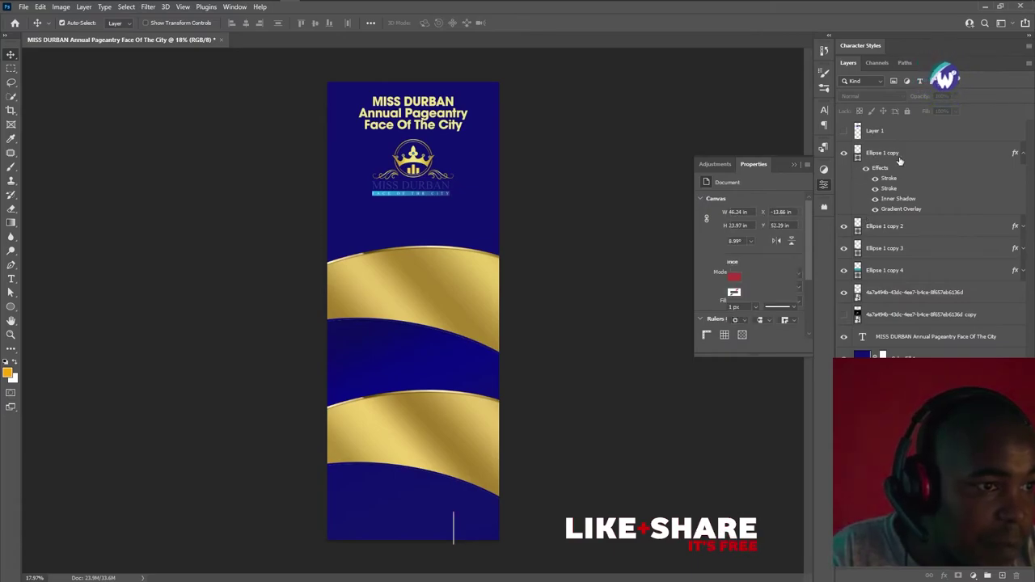
shift+click(900, 318)
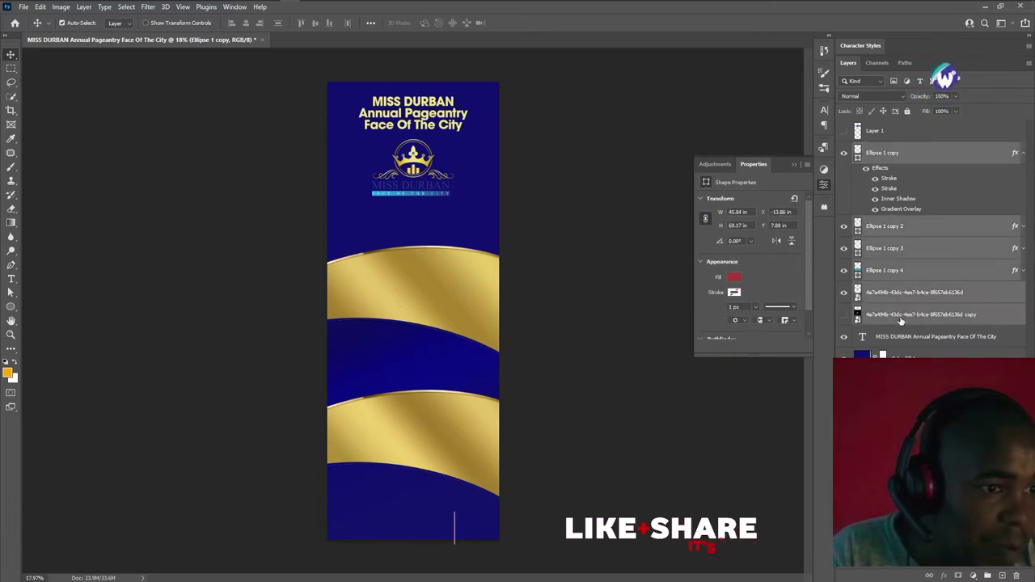
click(846, 295)
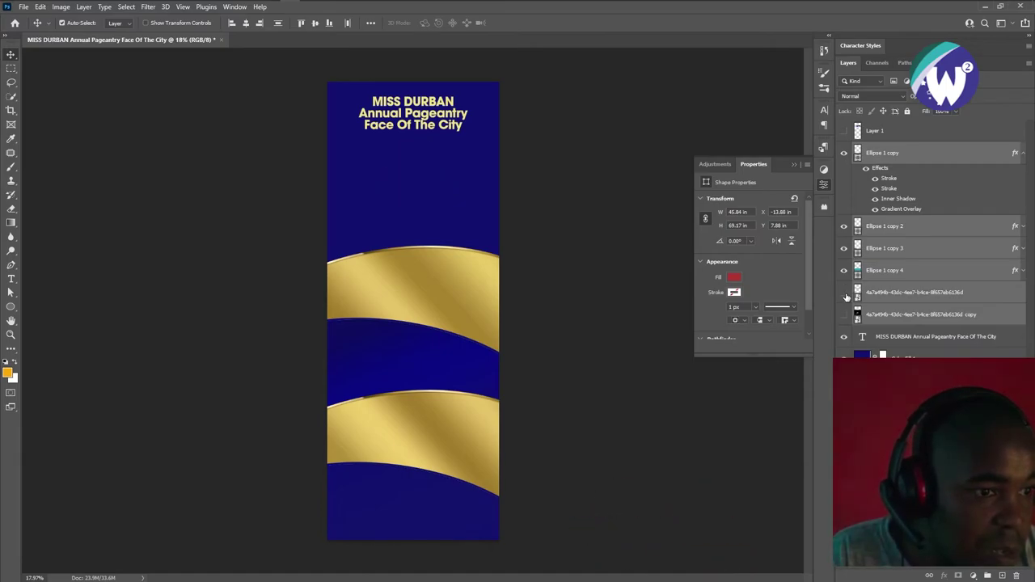
key(ctrl+z)
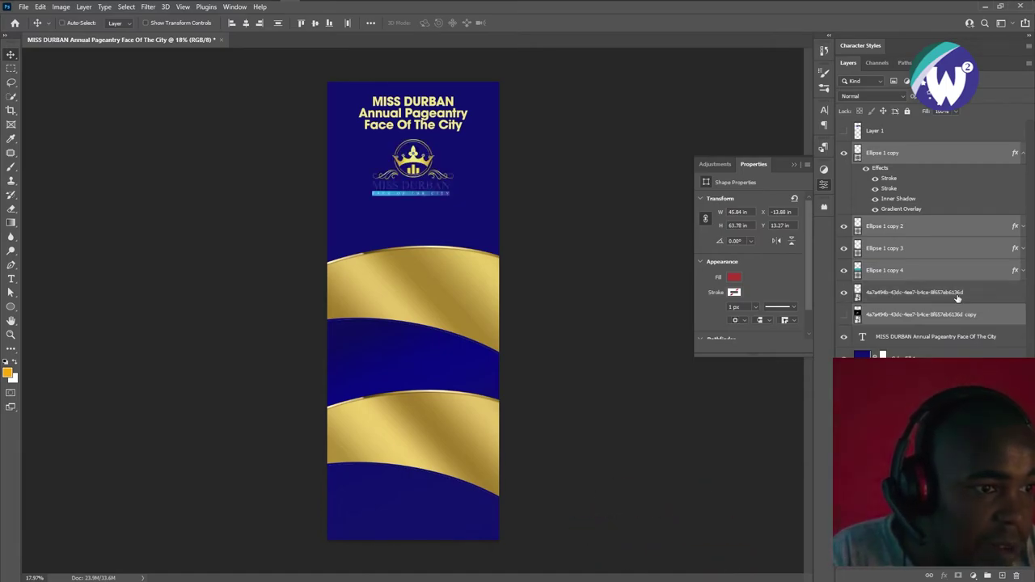
Group the selected layers as 'Shapes' and move the group above Color Fill 1
key(ctrl+g)
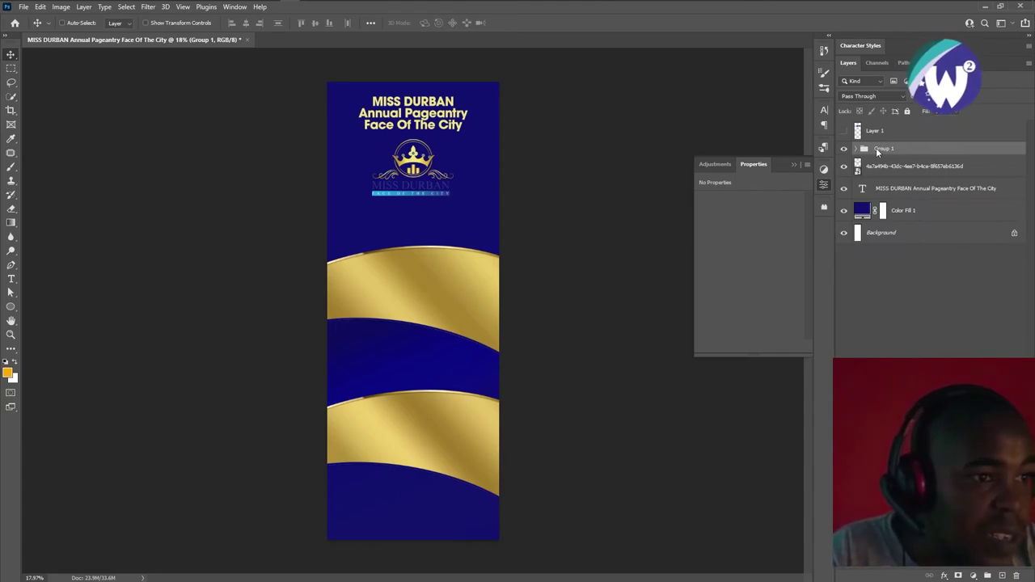
double_click(885, 148)
text(Shapes)
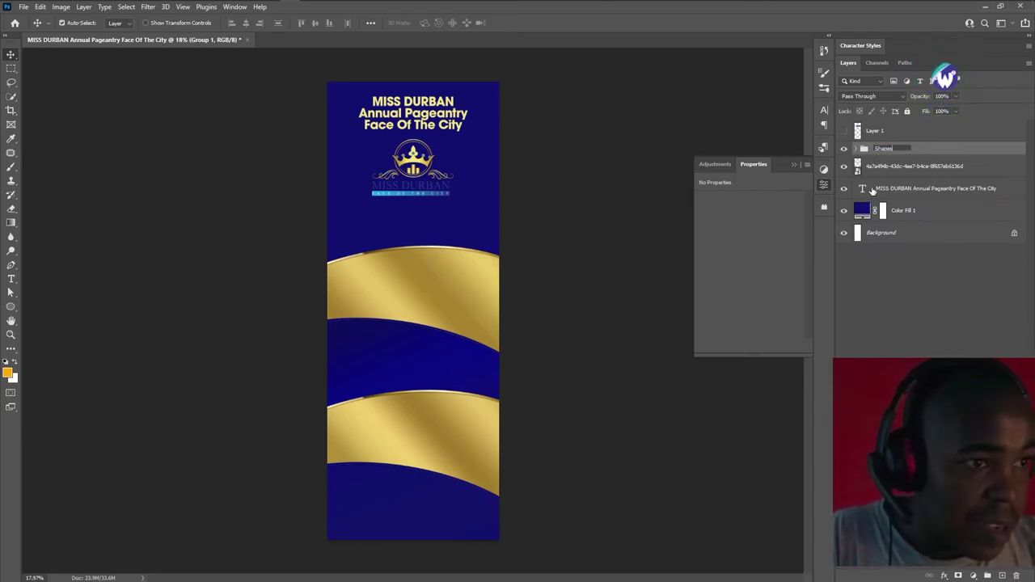
click(880, 165)
right_click(878, 150)
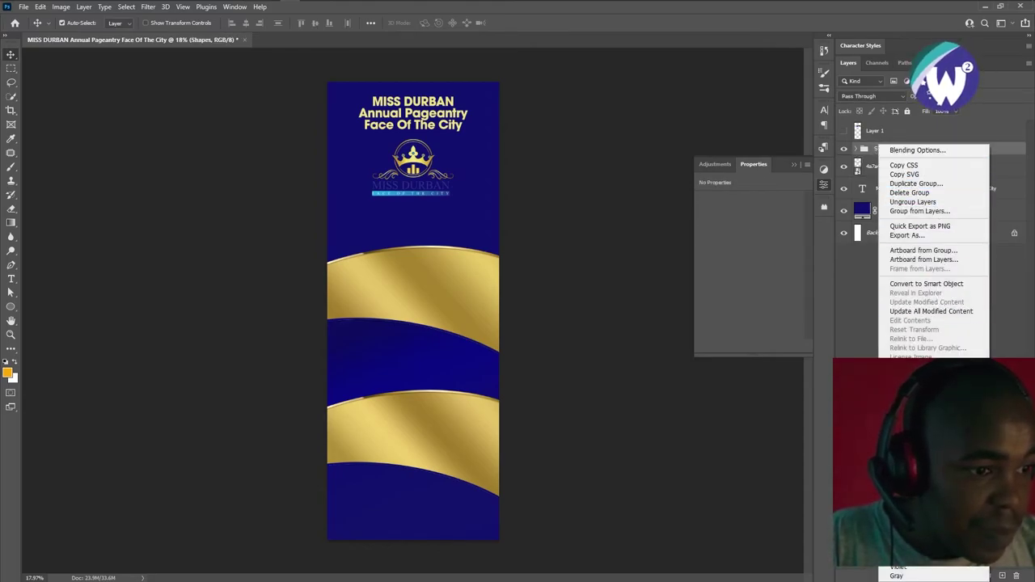
key(Escape)
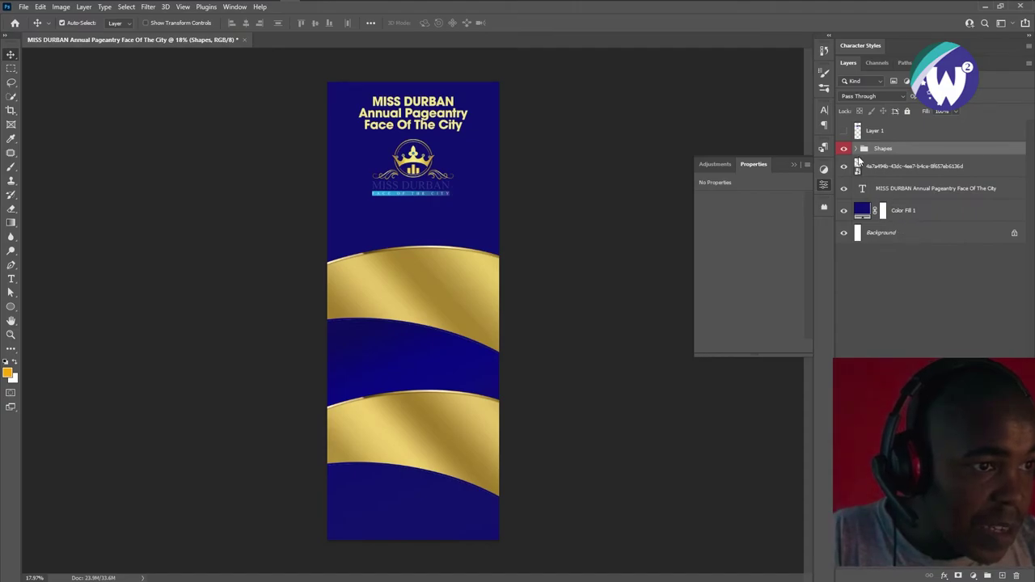
drag(858, 158, 875, 199)
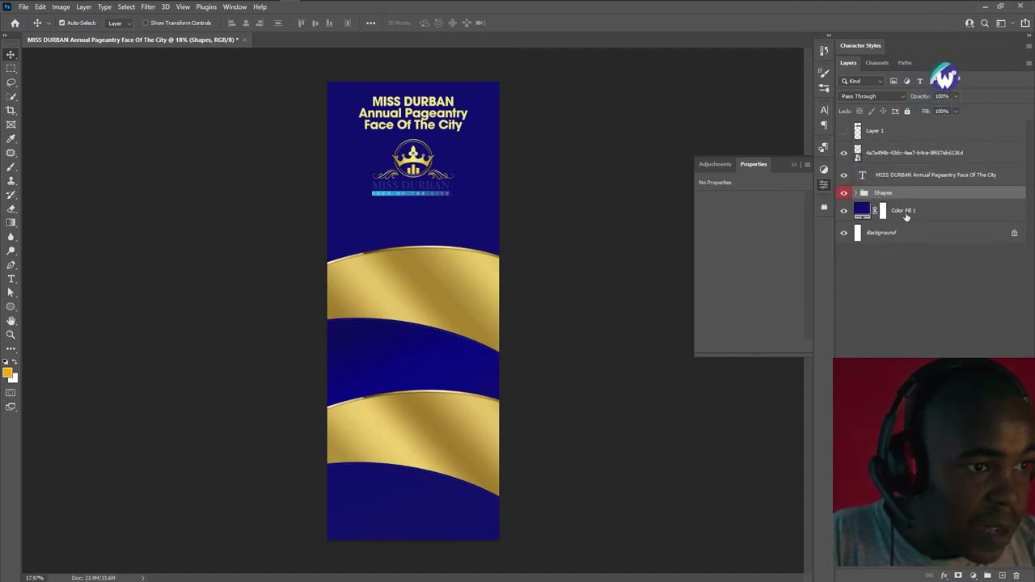
Add an empty Layer 2 above Color Fill 1 and group the two as 'BG'
click(908, 212)
key(ctrl+v)
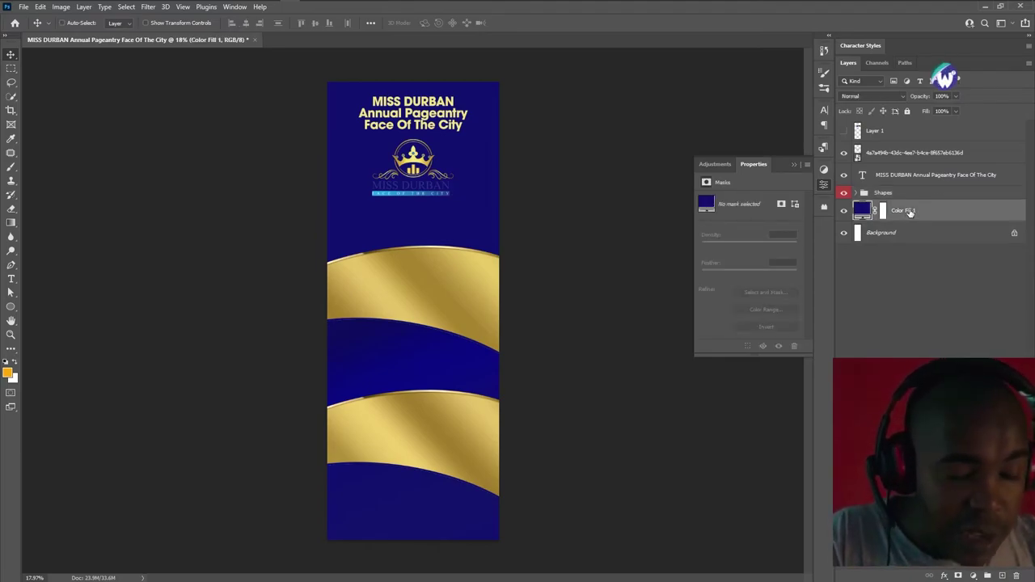
key(g)
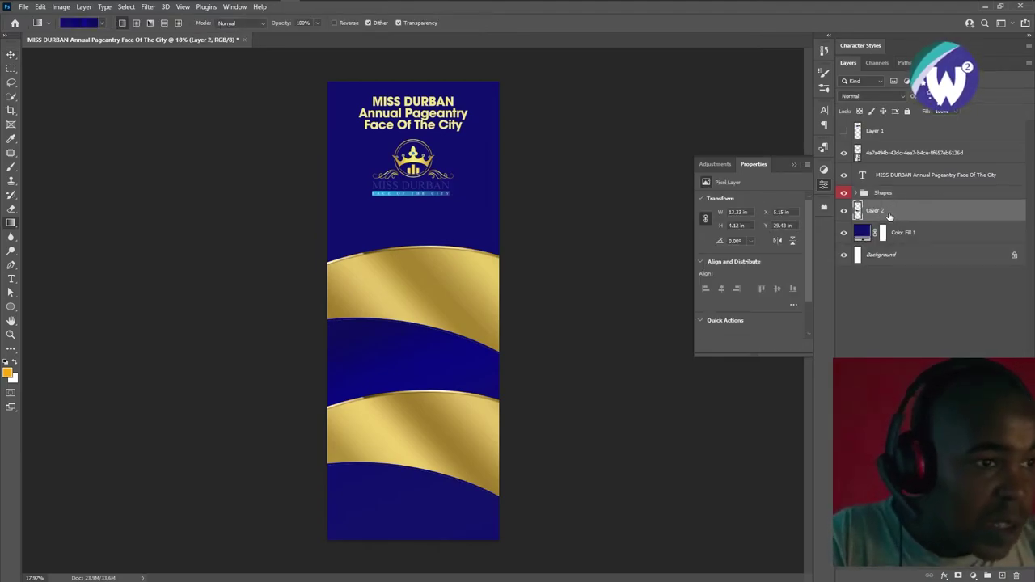
shift+click(890, 232)
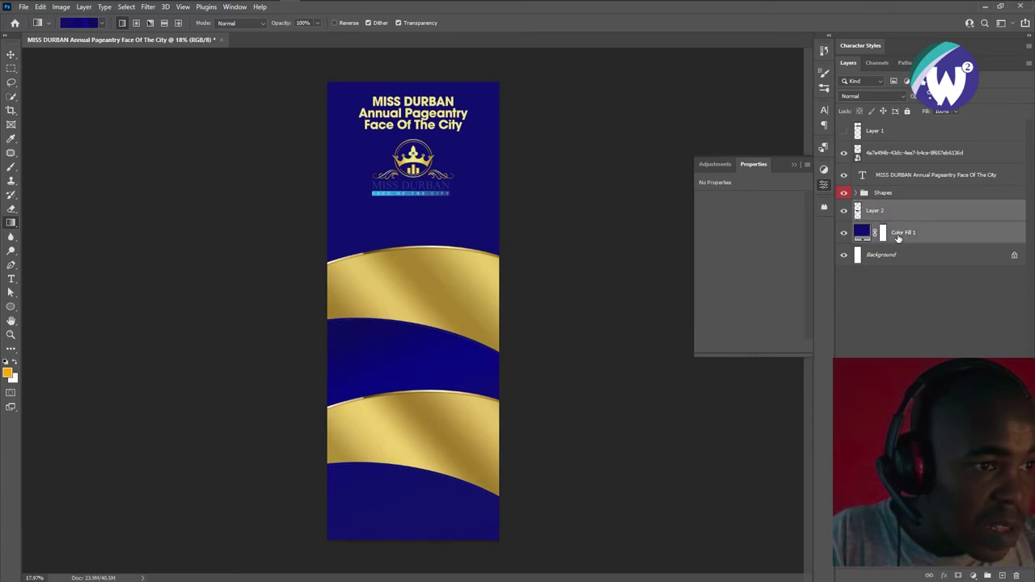
key(ctrl+g)
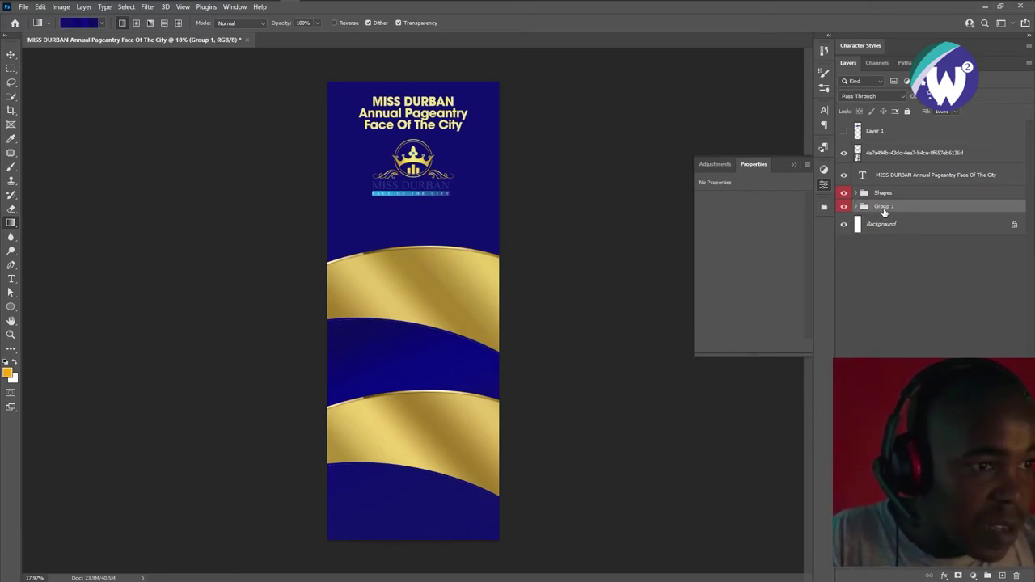
double_click(885, 208)
text(BG)
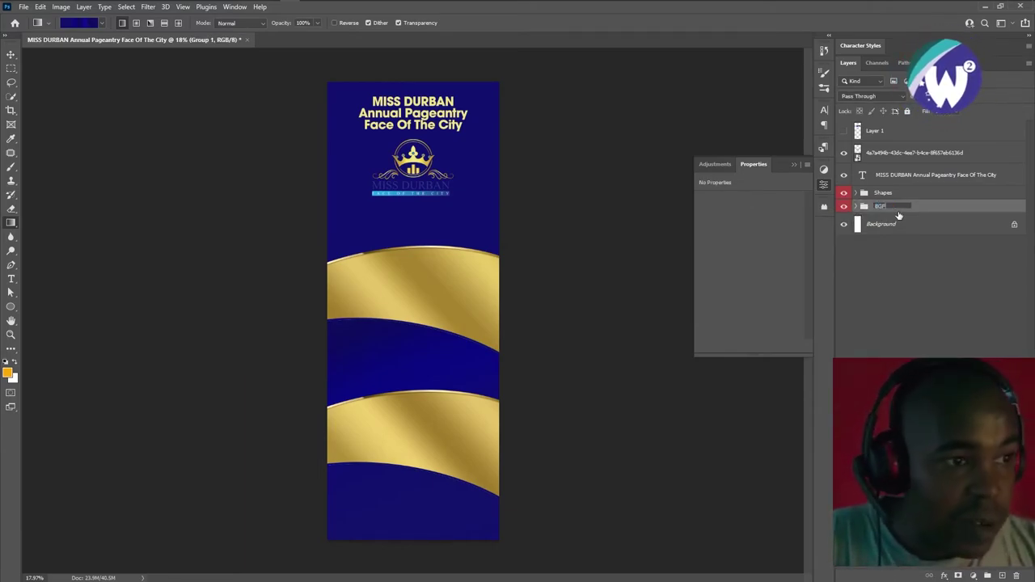
key(BackSpace)
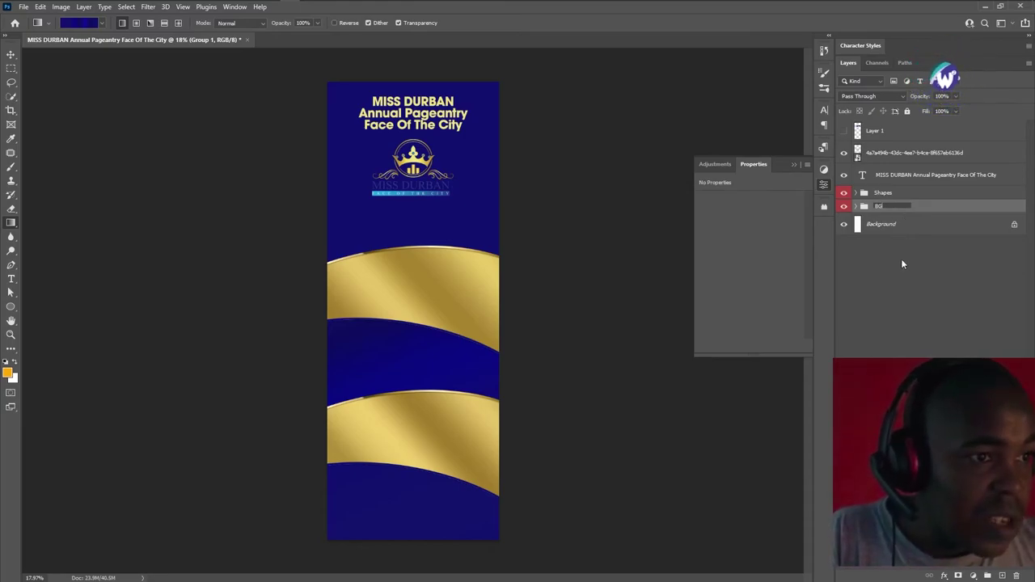
Confirm the BG group name, then show Layer 1's swatch strip and move it over the logo
click(888, 153)
click(844, 131)
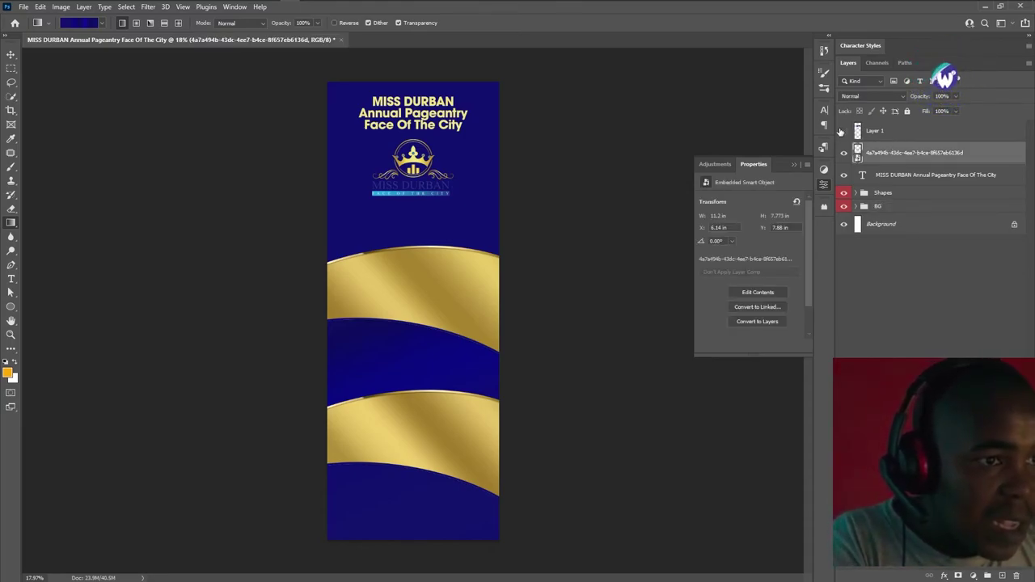
click(855, 131)
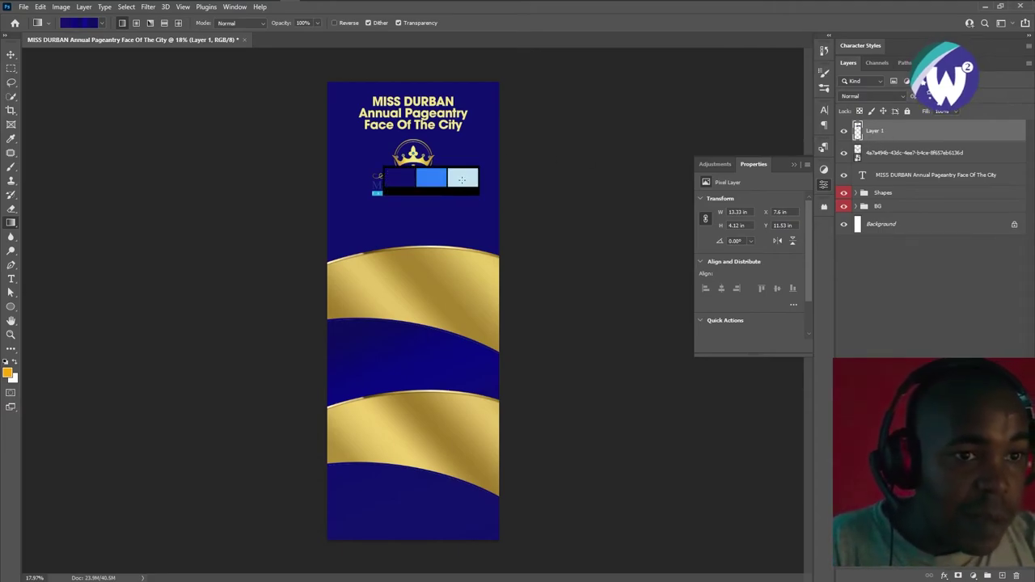
drag(463, 177, 446, 159)
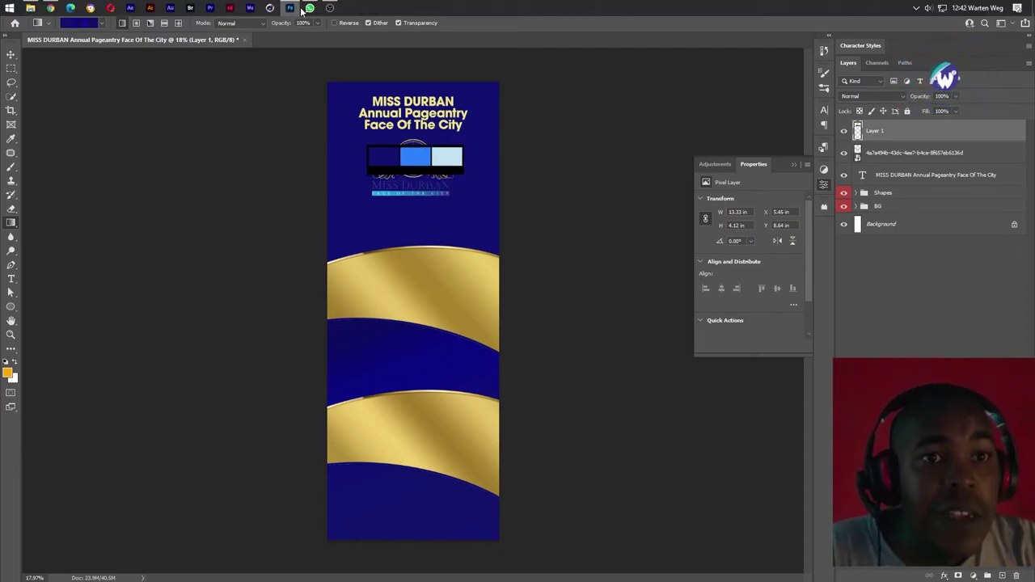
click(309, 8)
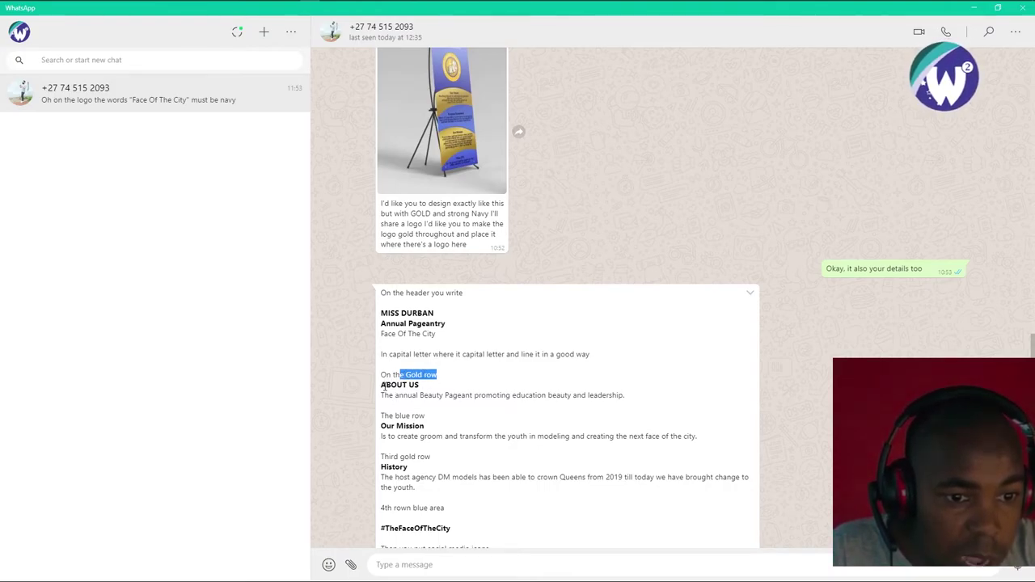
Copy the ABOUT US heading and description text from the client's WhatsApp brief
drag(382, 386, 626, 396)
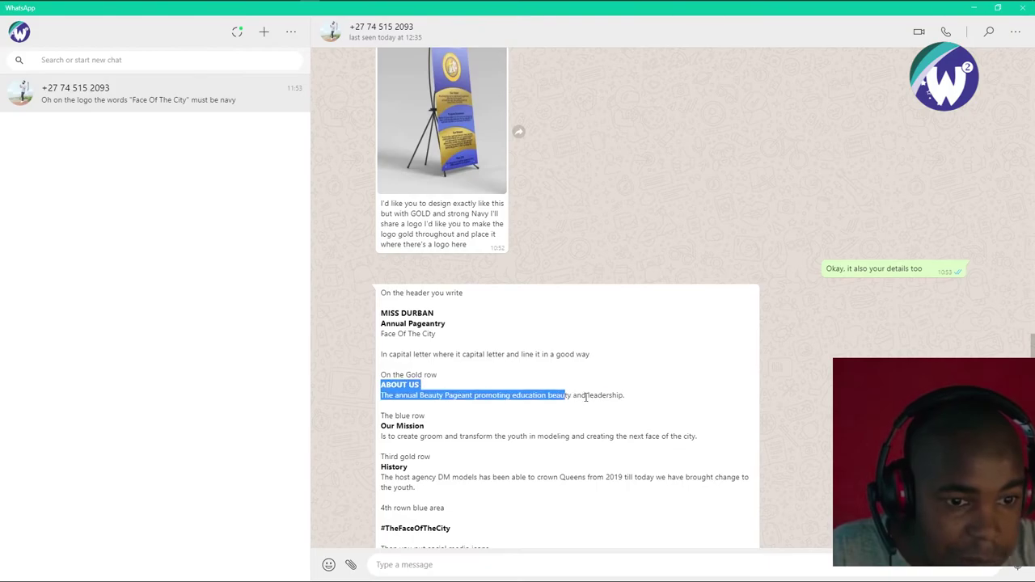
right_click(628, 401)
click(635, 399)
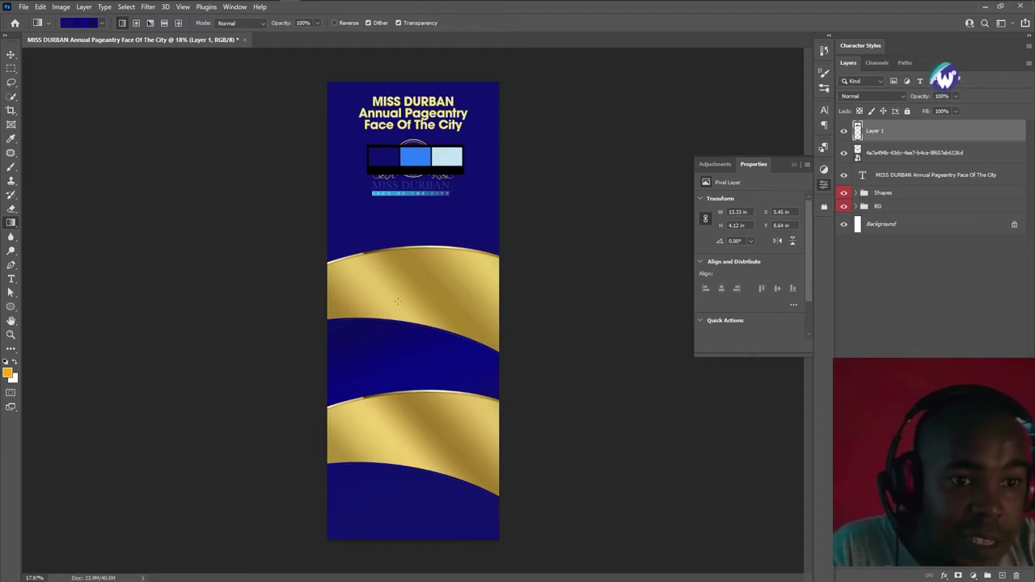
Create a text box on the first gold wave and paste the ABOUT US text unformatted
scroll(397, 301, up, 1)
scroll(397, 283, up, 1)
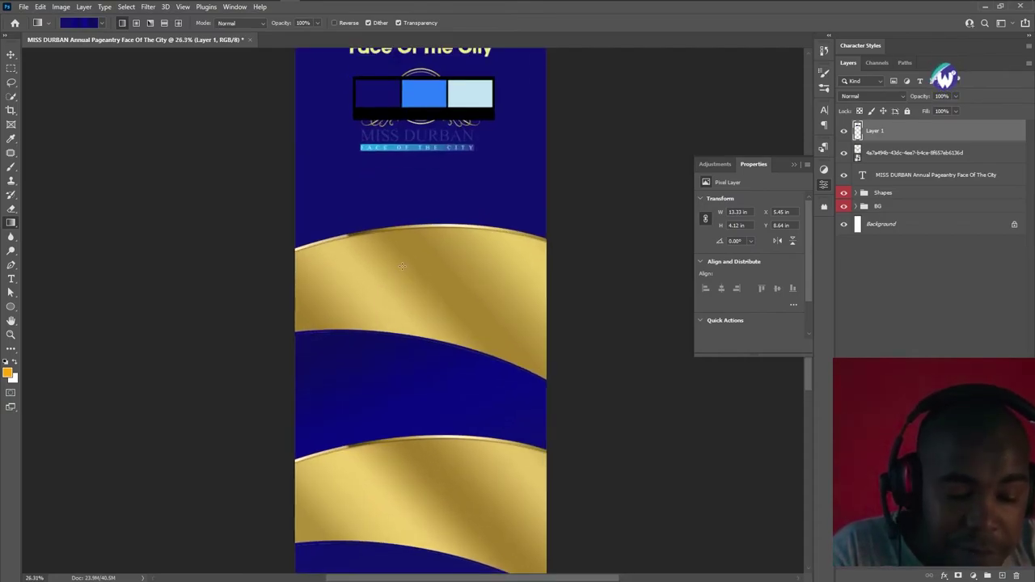
key(t)
drag(312, 258, 536, 331)
right_click(445, 288)
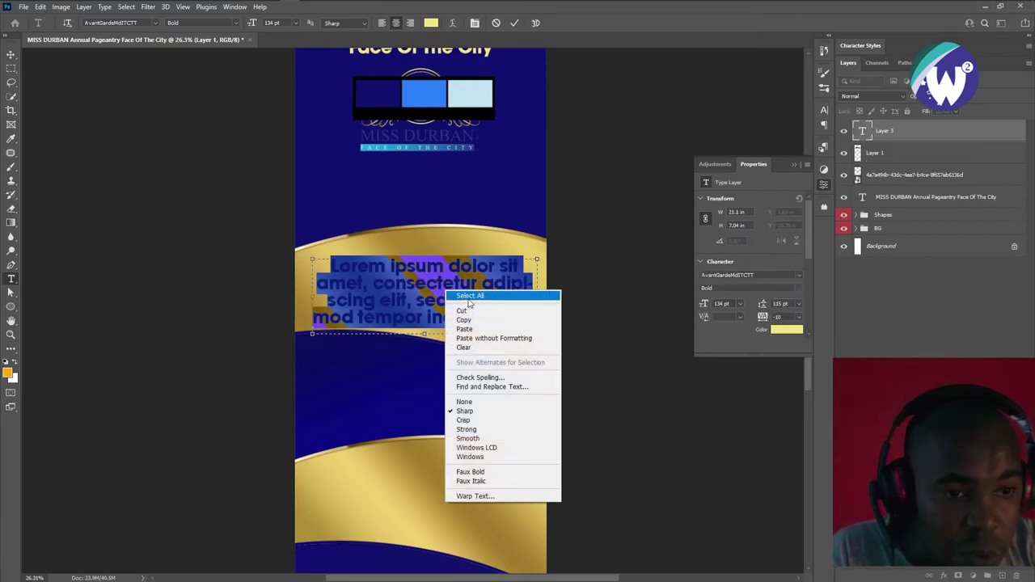
click(486, 341)
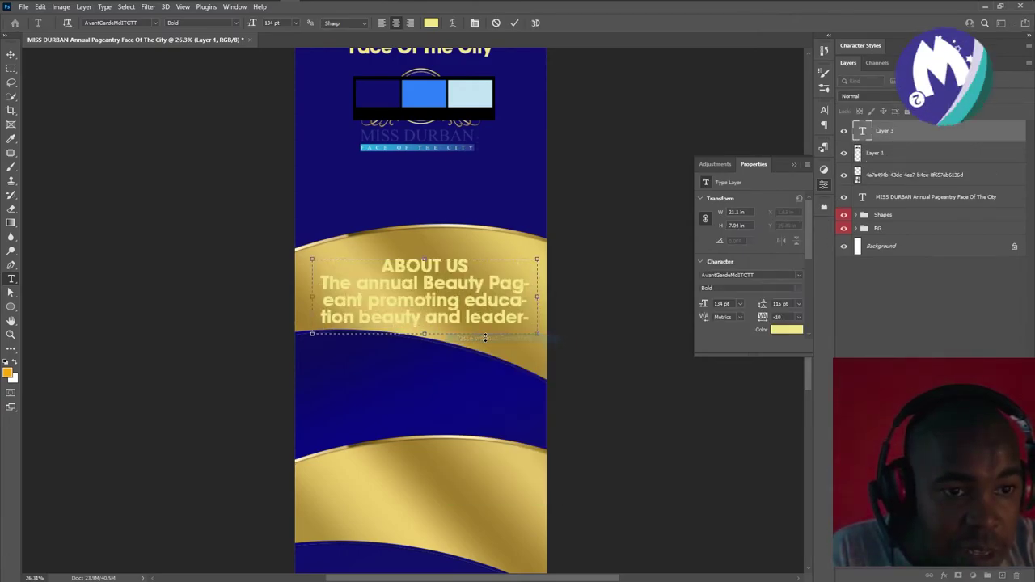
click(515, 24)
Set the About Us text's anti-aliasing to Smooth and its size to 95 pt
click(361, 21)
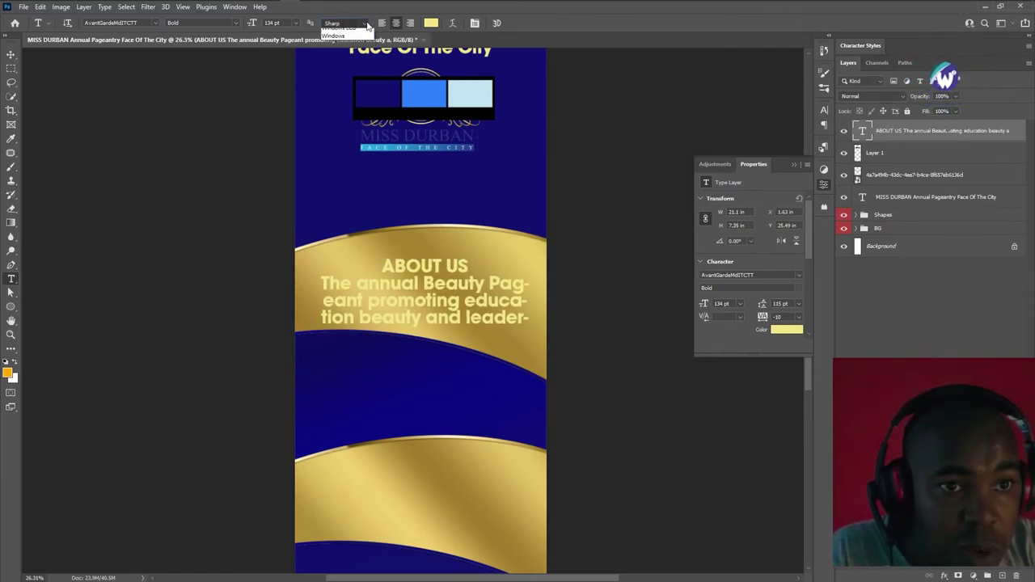
click(344, 65)
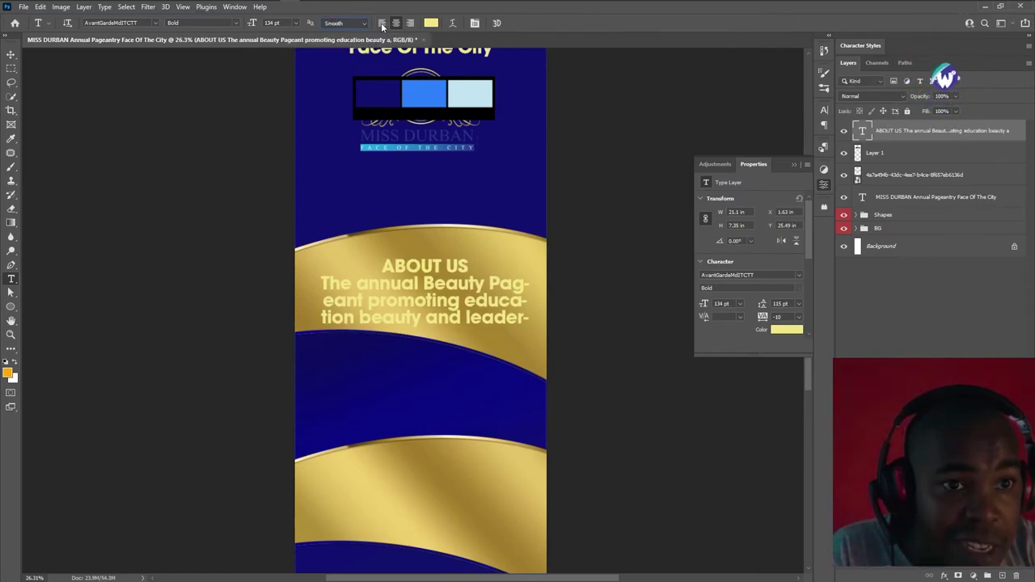
drag(252, 22, 238, 28)
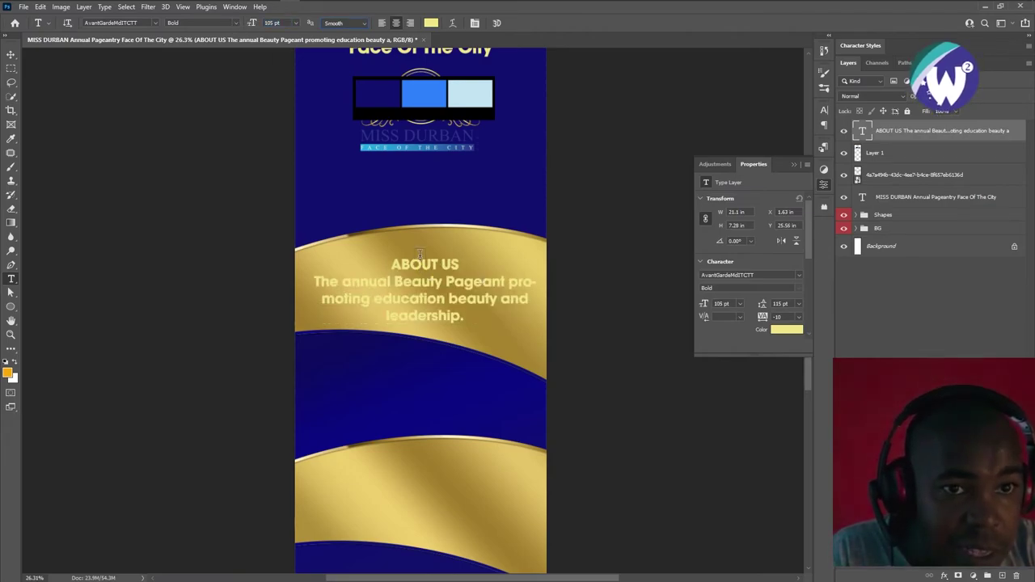
click(723, 303)
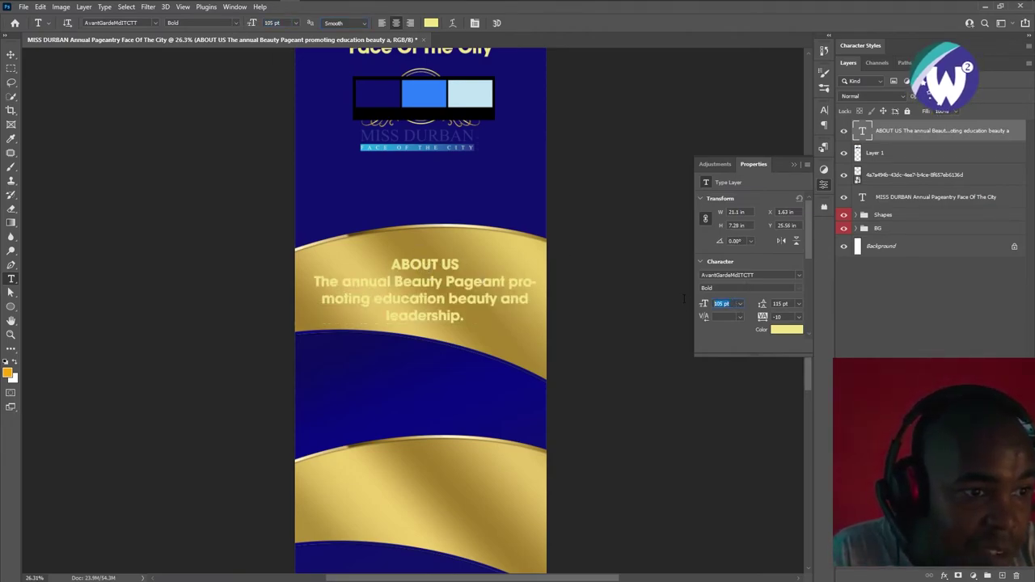
text(95)
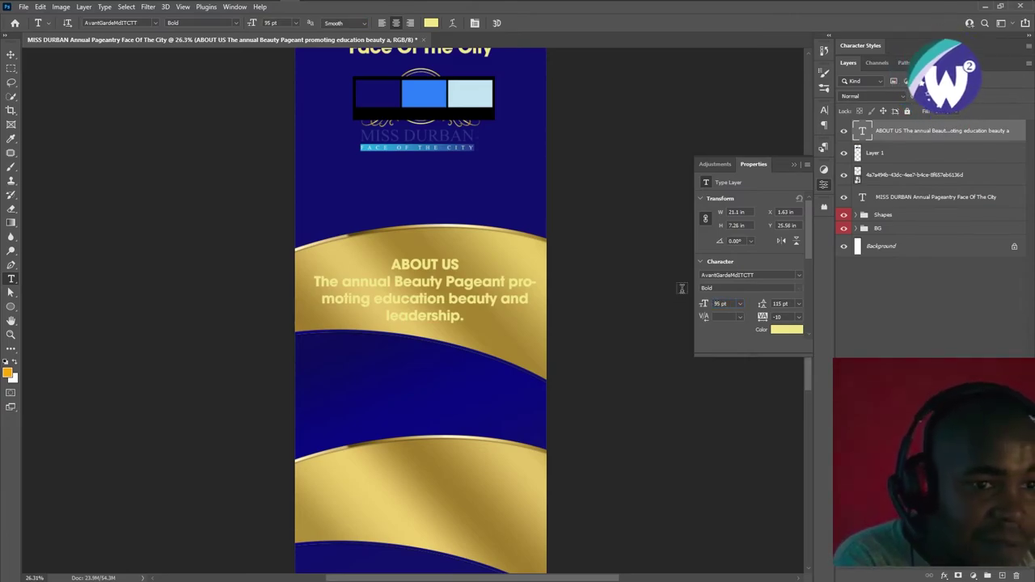
key(Return)
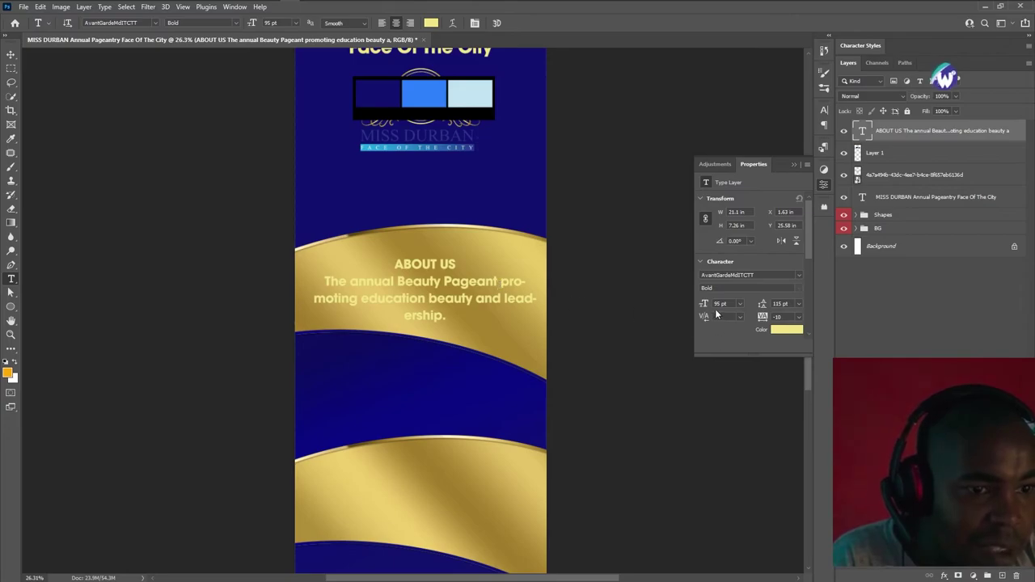
click(523, 282)
text(-)
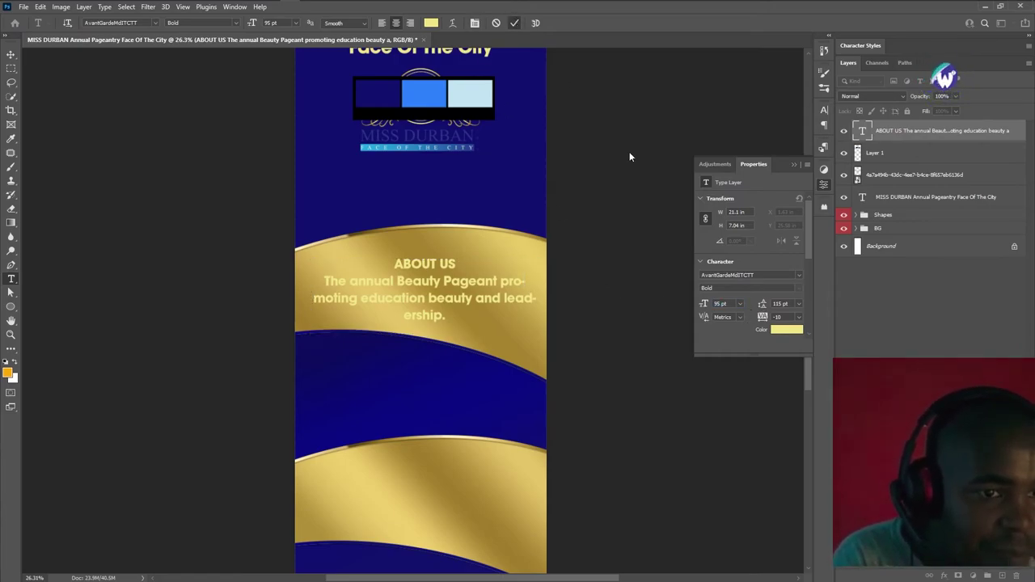
key(ctrl+Return)
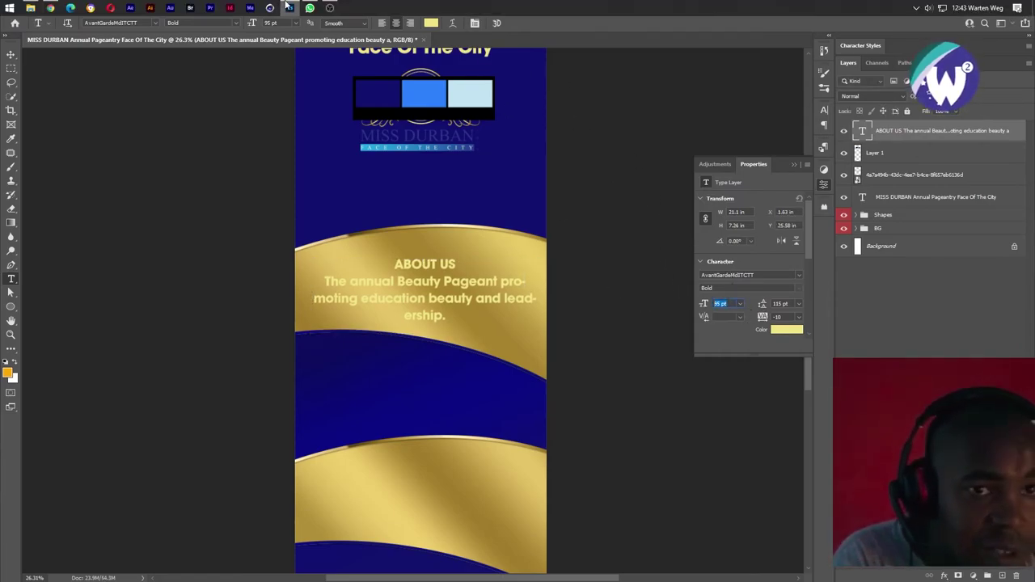
click(311, 8)
scroll(591, 345, down, 3)
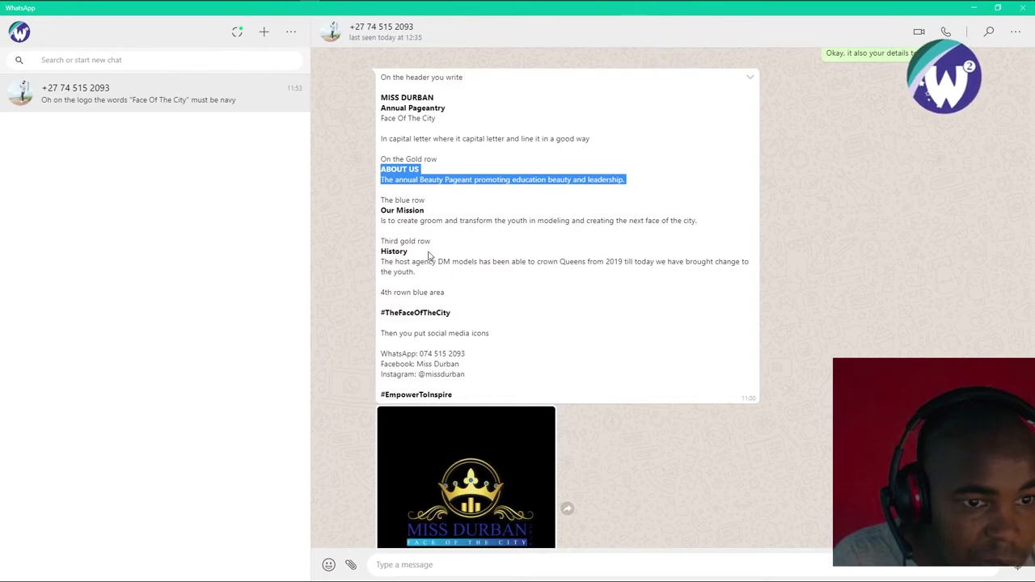
click(313, 8)
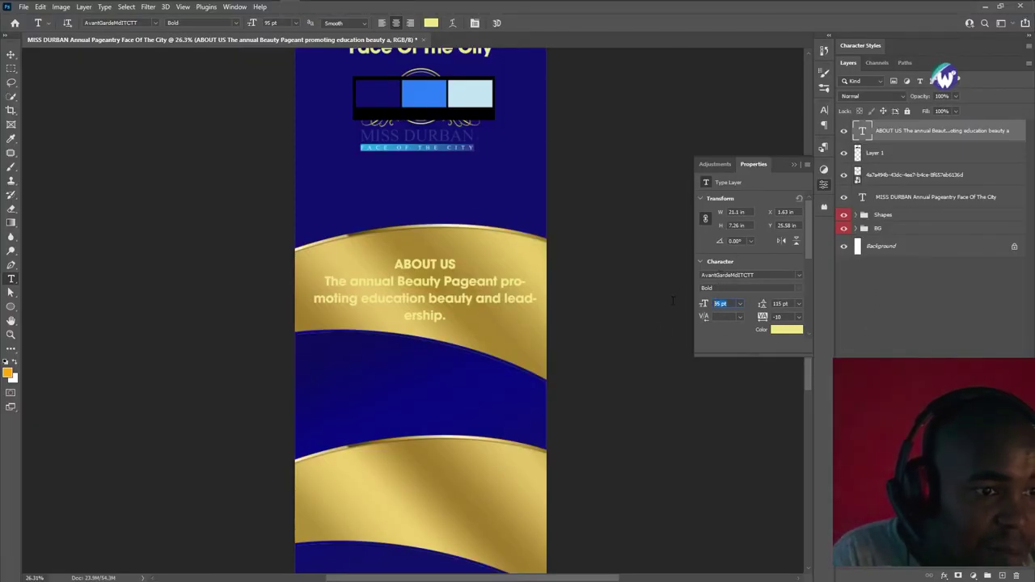
Set the About Us text to 100 pt, break the line before 'promoting', and nudge it up
text(100)
key(Return)
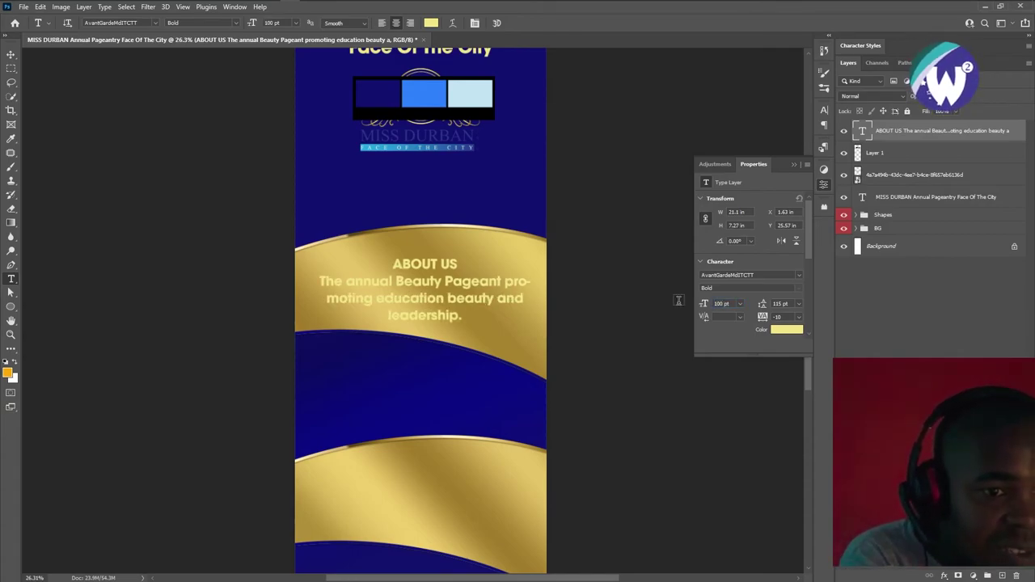
click(501, 281)
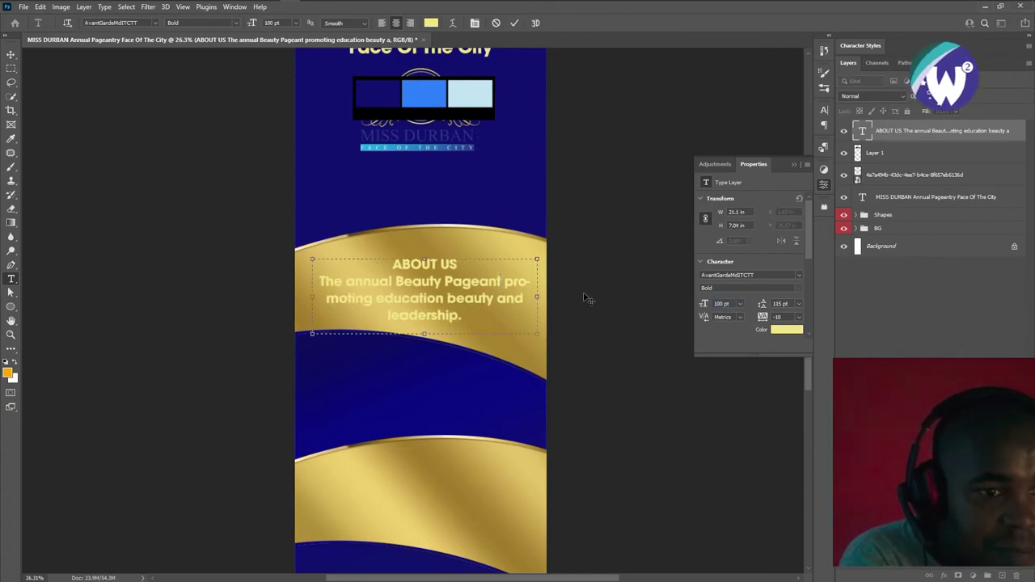
key(BackSpace)
key(Return)
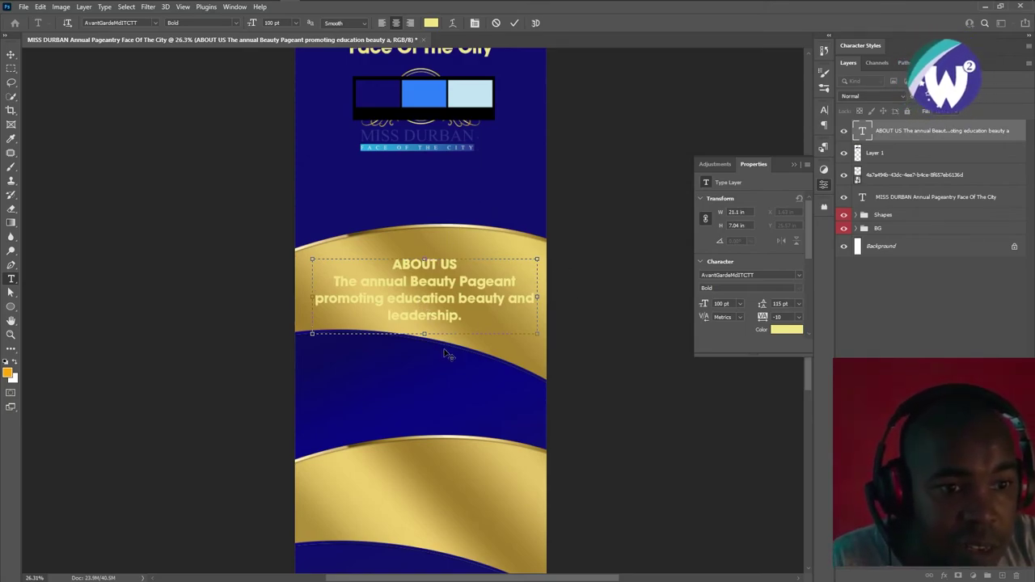
drag(445, 353, 444, 346)
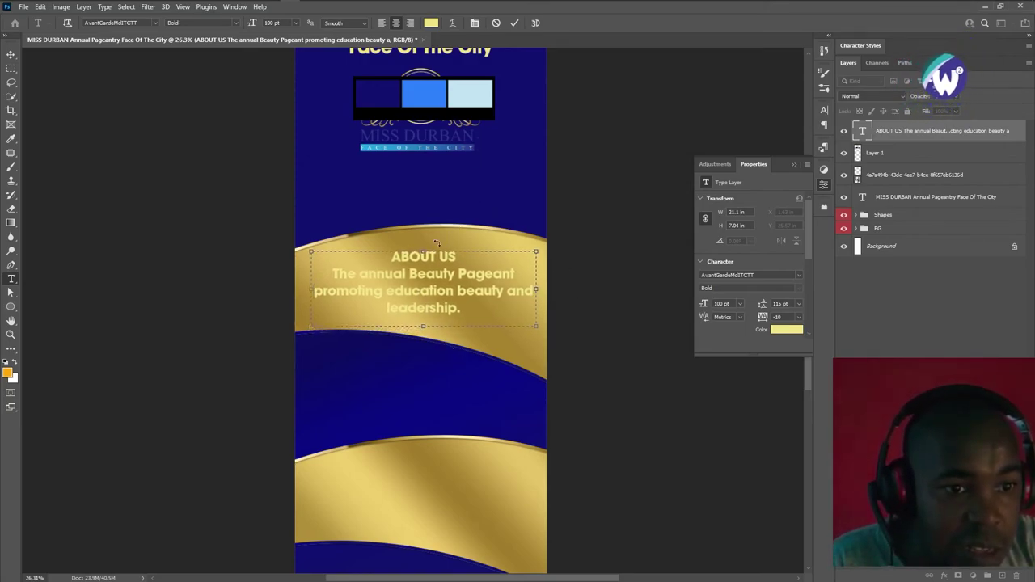
click(515, 23)
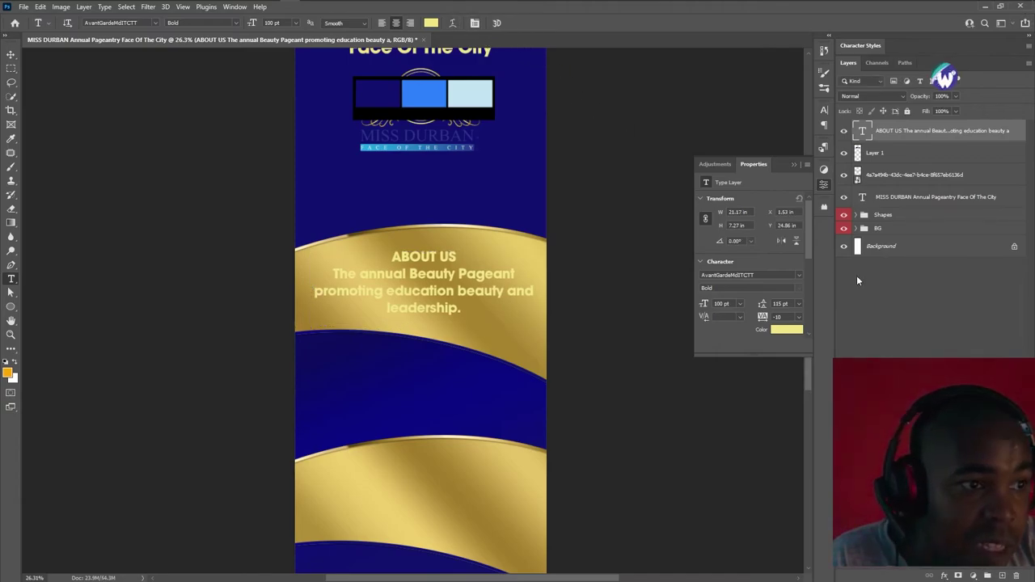
Colour the About Us text navy sampled from the blue wave and centre it horizontally
click(778, 330)
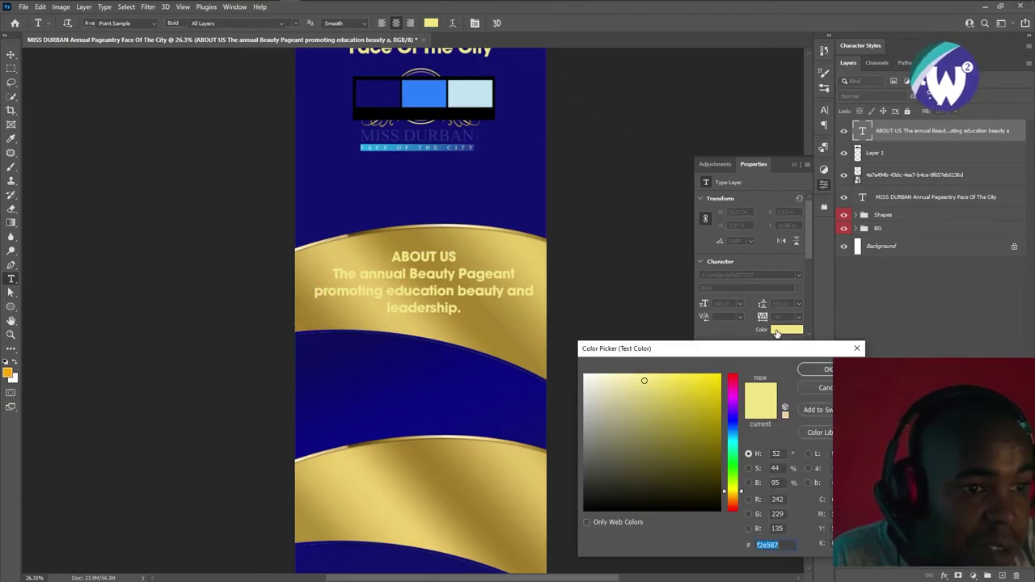
click(378, 354)
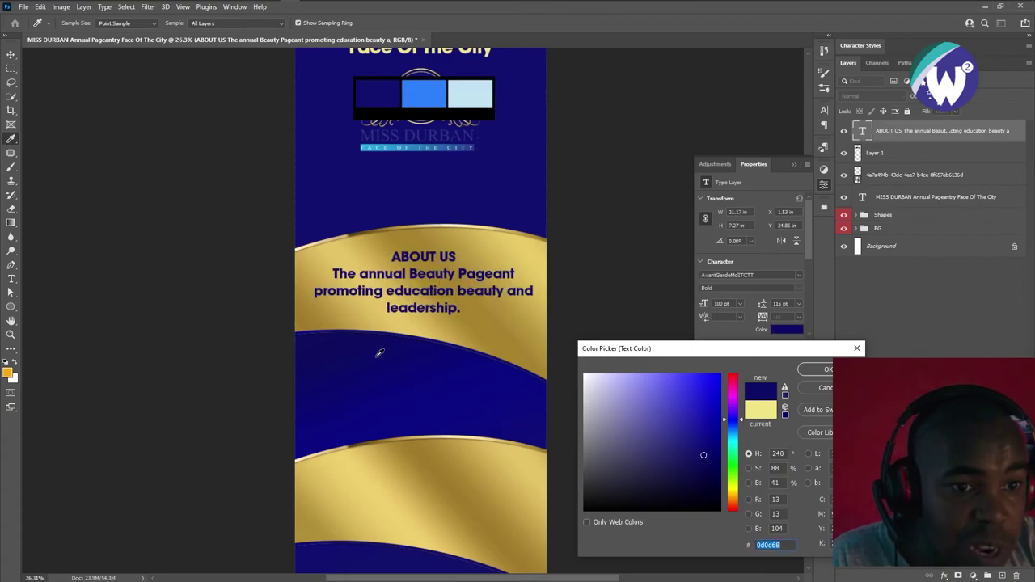
key(Return)
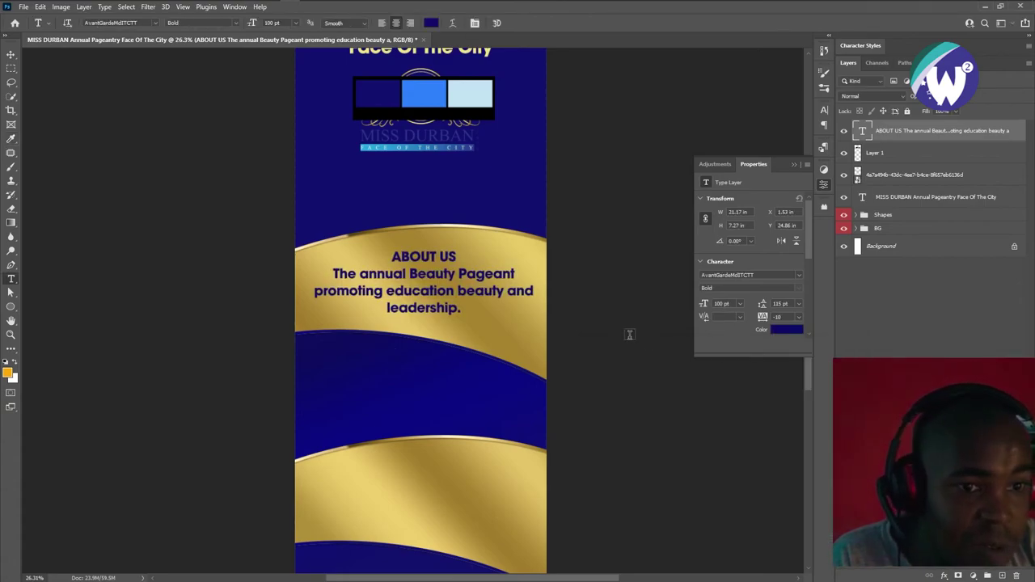
key(ctrl+a)
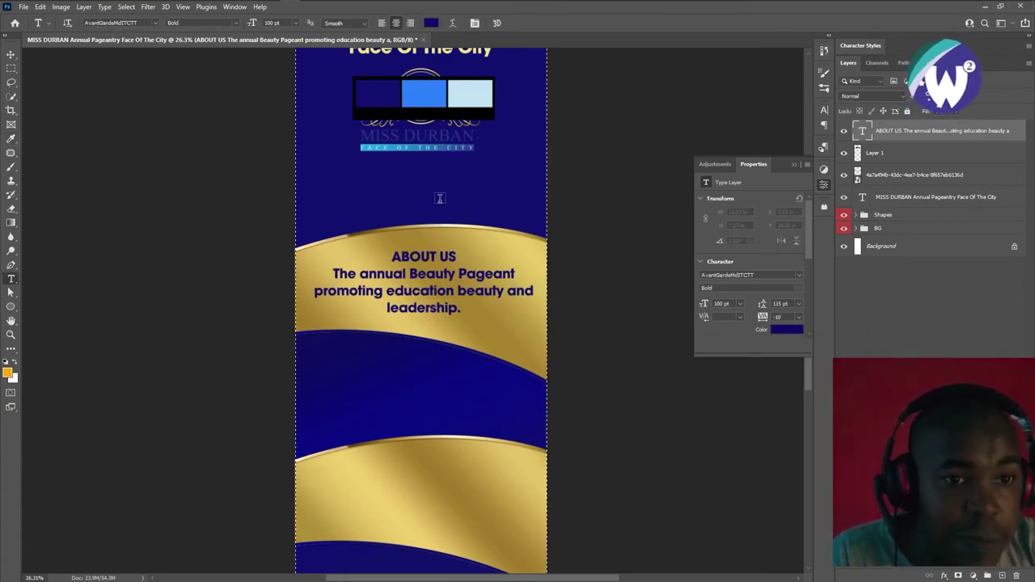
key(v)
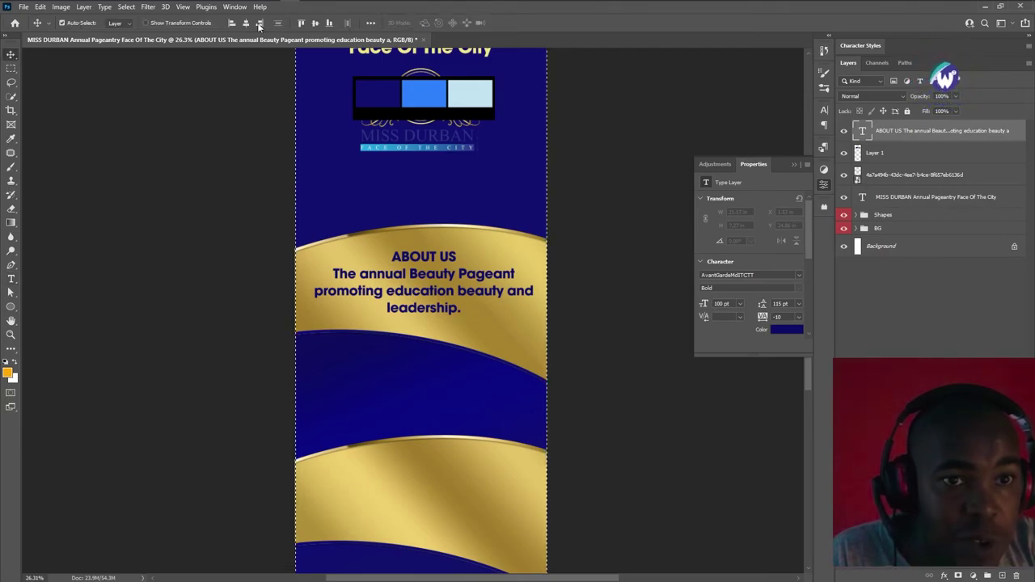
click(246, 23)
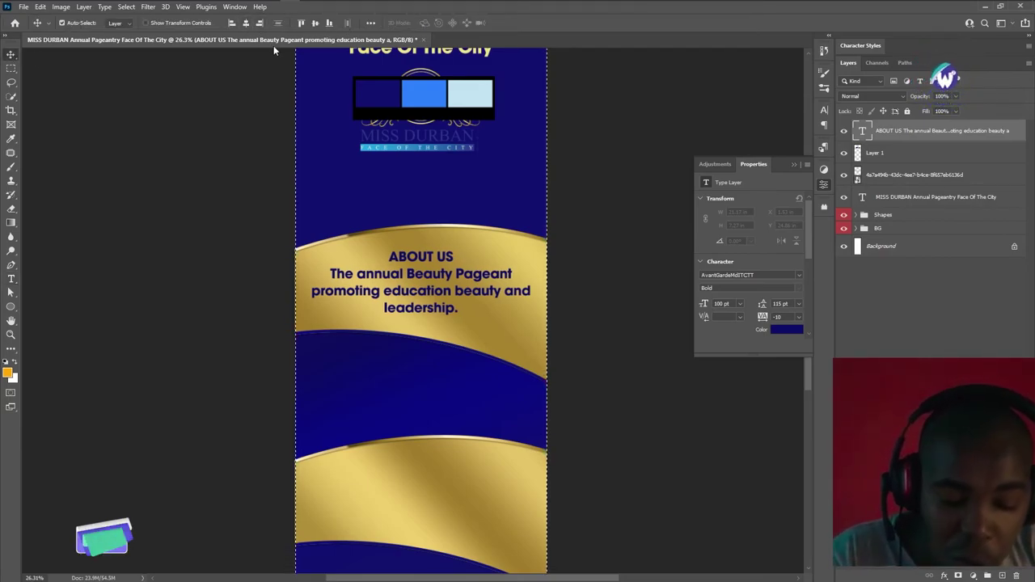
key(ctrl+d)
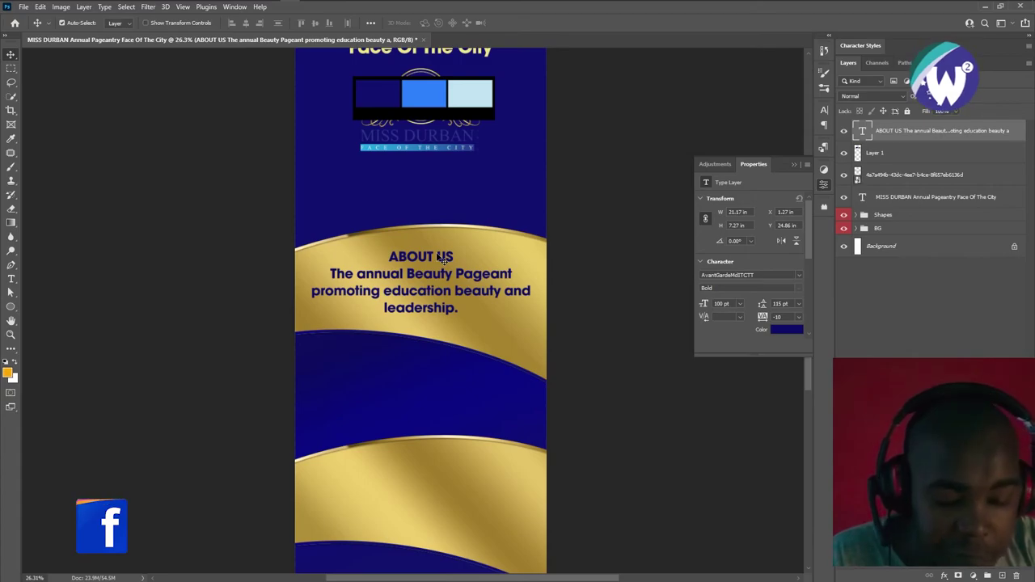
Enlarge the ABOUT US heading to 110 pt
key(t)
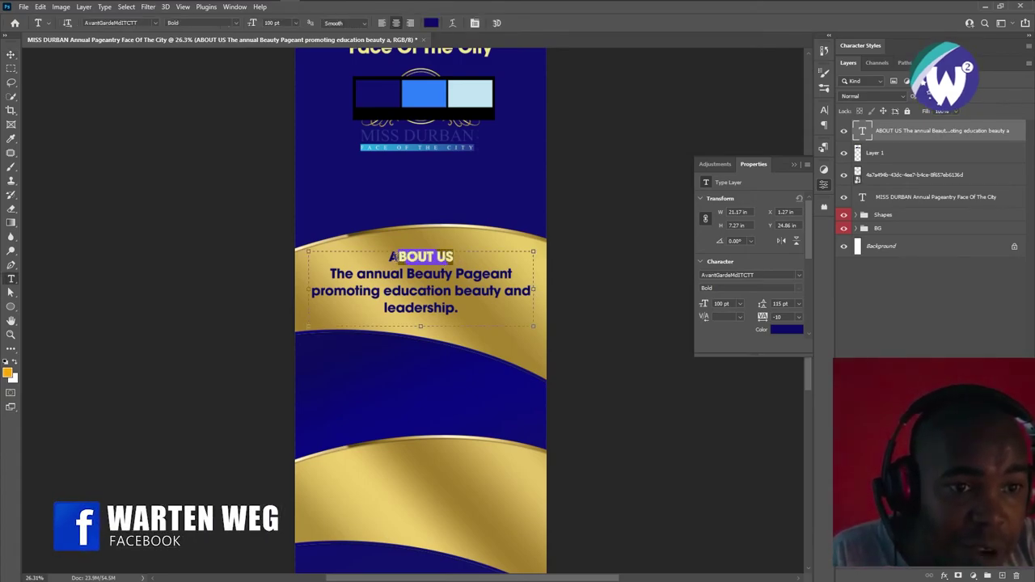
click(390, 257)
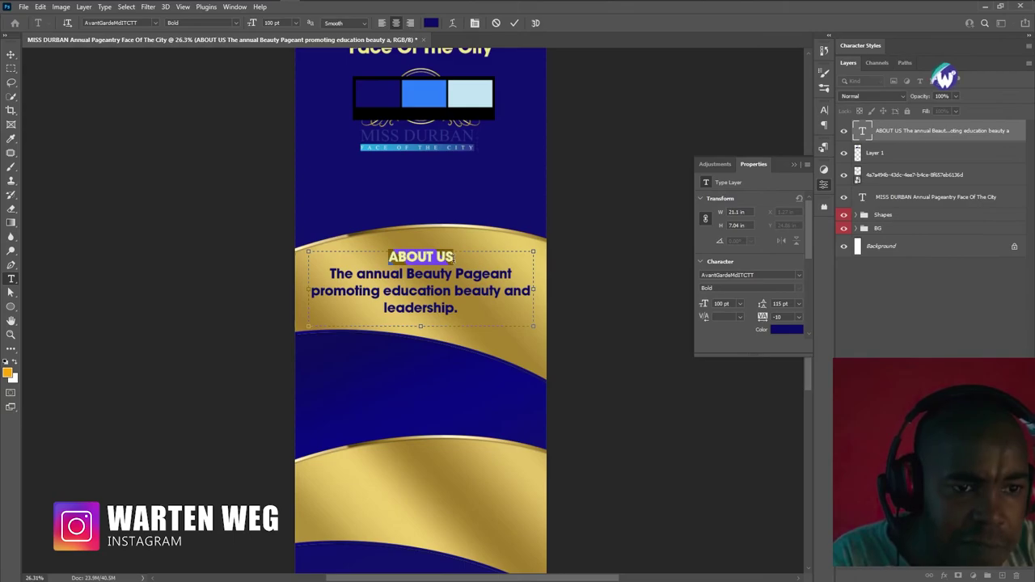
click(735, 303)
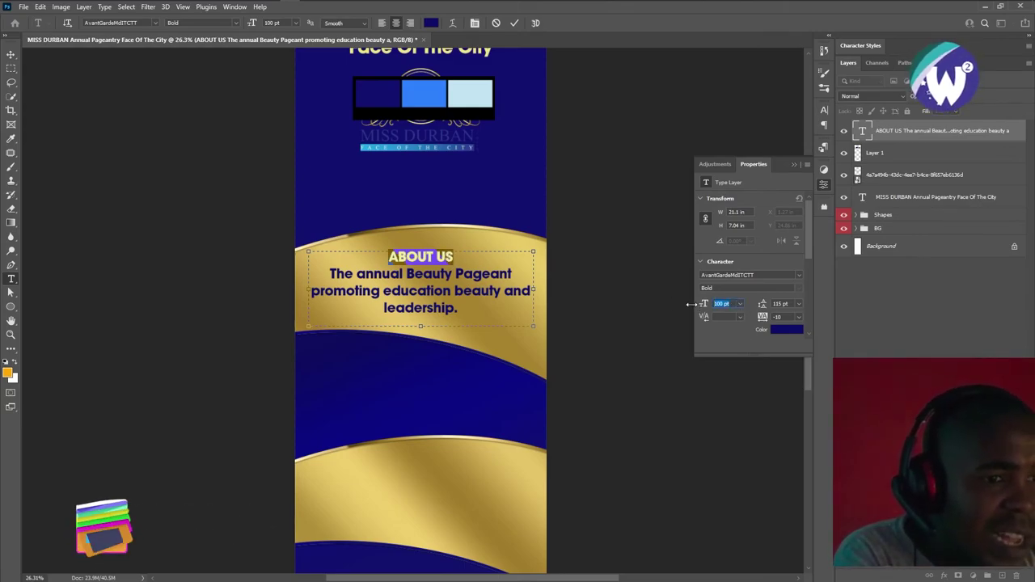
text(11)
drag(692, 303, 700, 303)
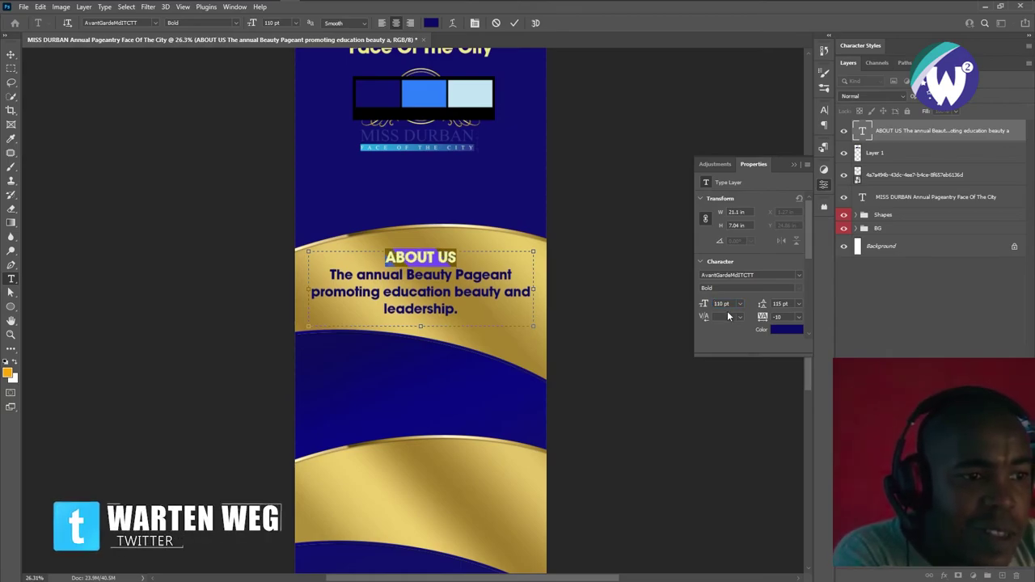
click(514, 24)
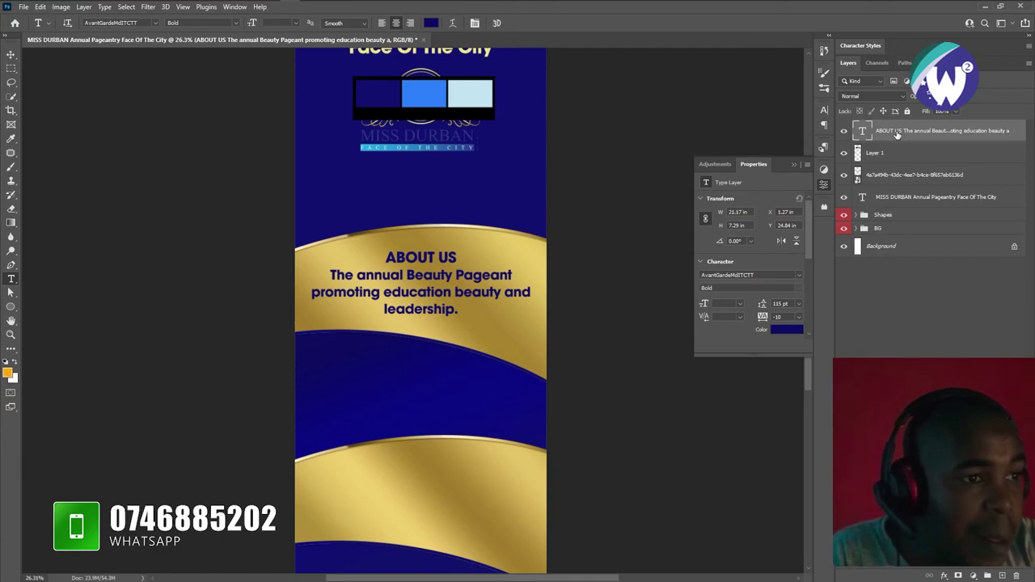
Duplicate the About Us text onto the blue wave, colour it gold, and centre it
key(ctrl+j)
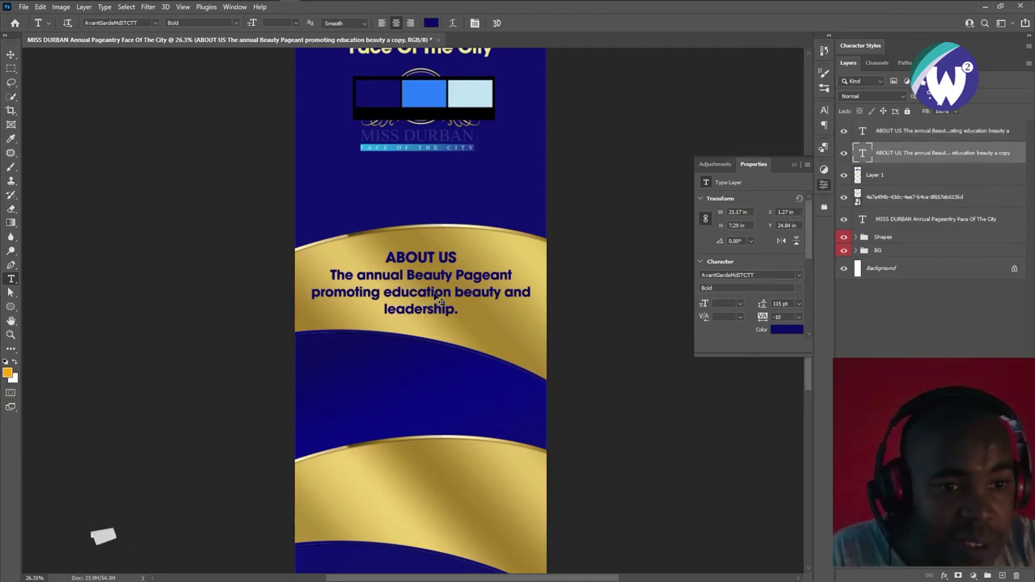
ctrl+click(439, 301)
drag(421, 402, 423, 399)
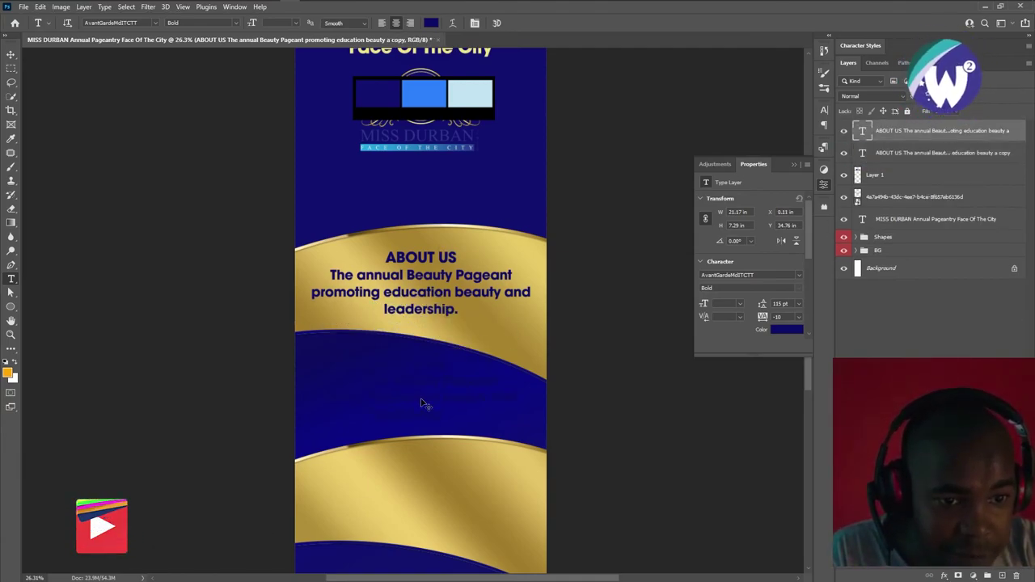
click(785, 331)
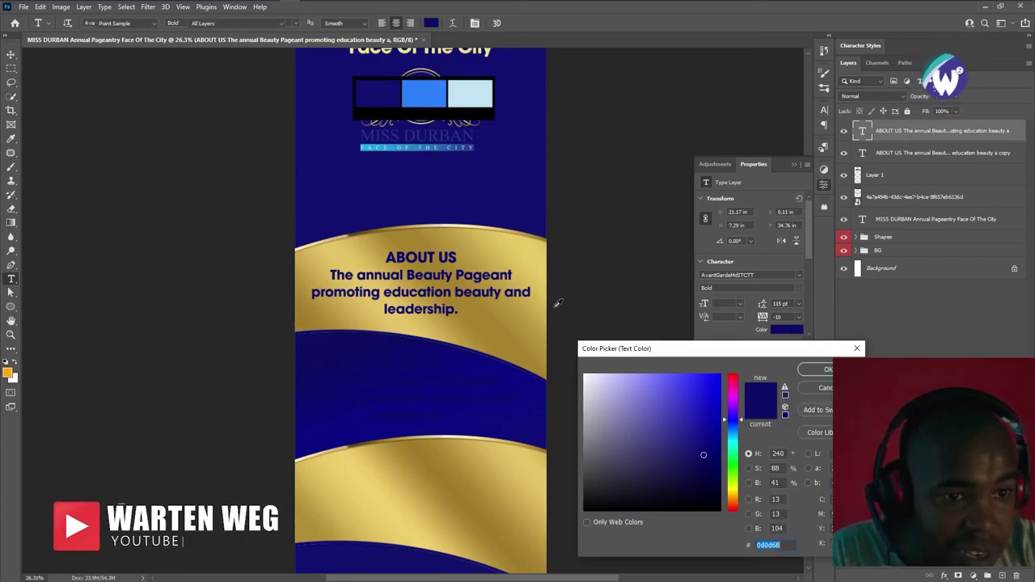
click(515, 326)
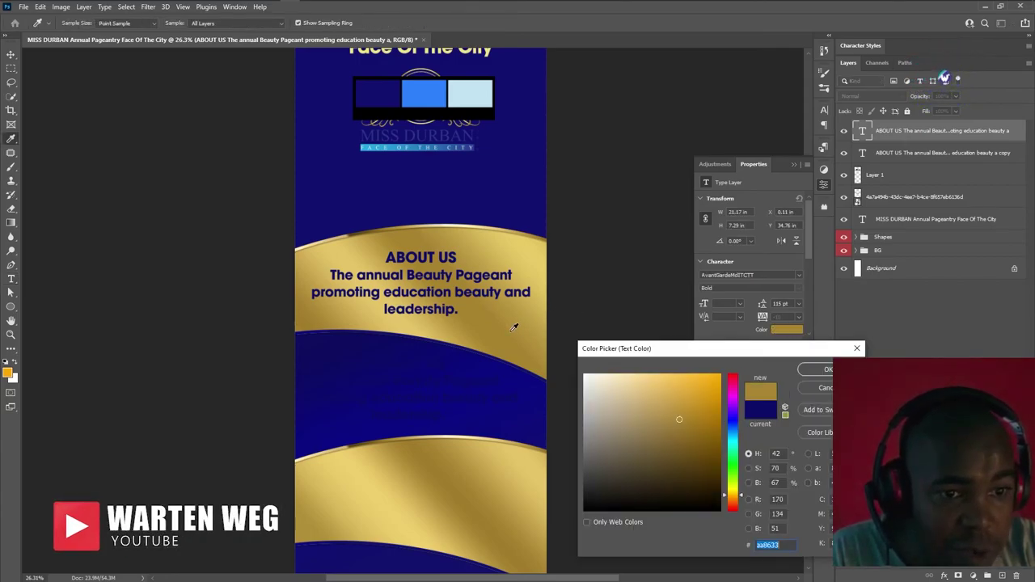
click(818, 370)
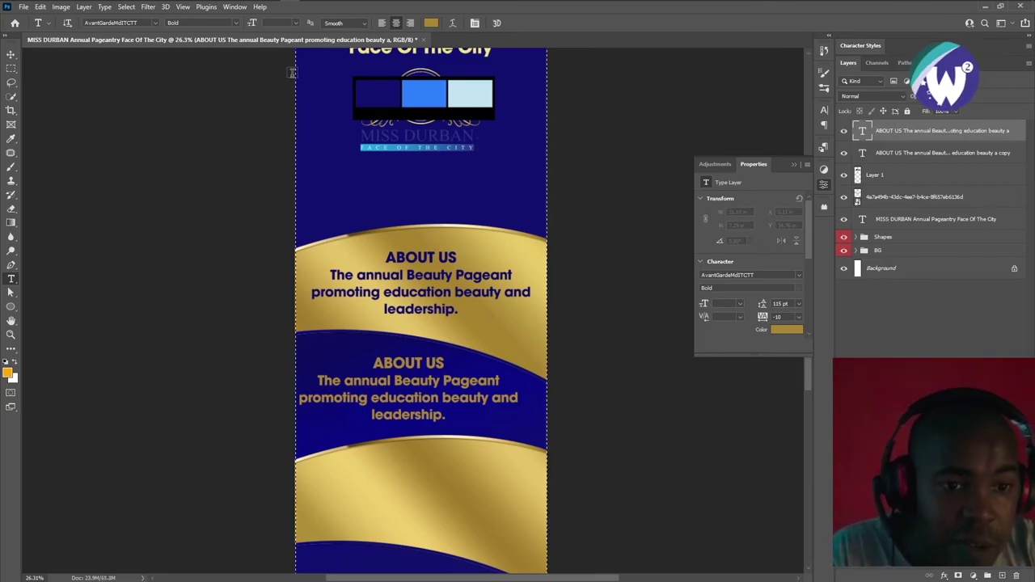
key(v)
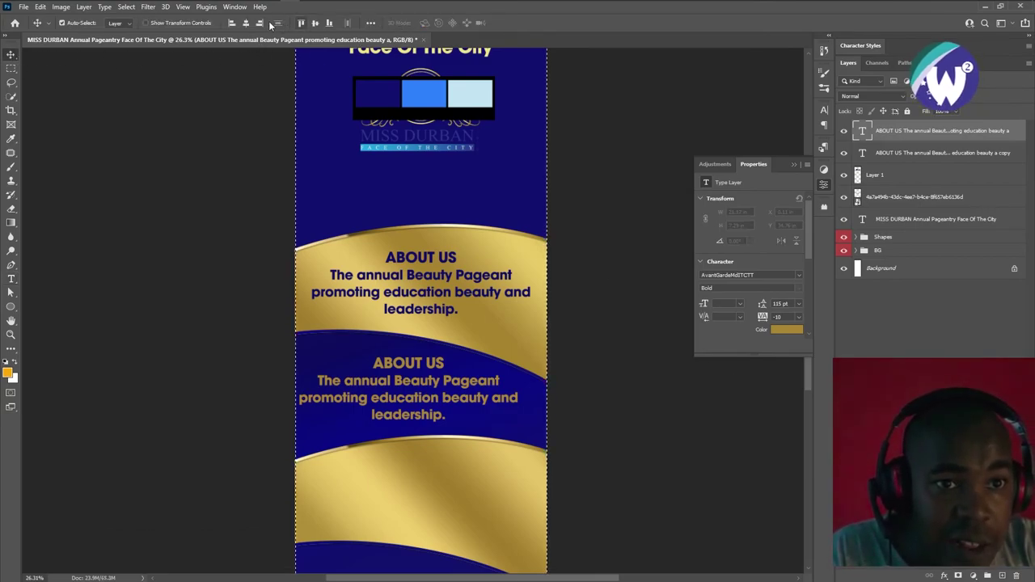
click(246, 23)
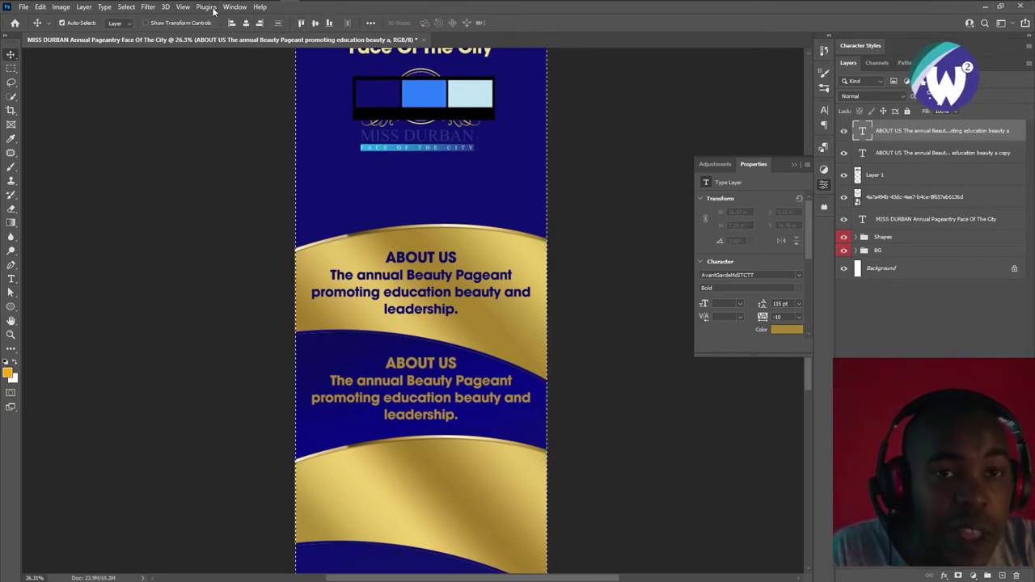
Copy the Our Mission heading and sentence from the WhatsApp brief
click(310, 8)
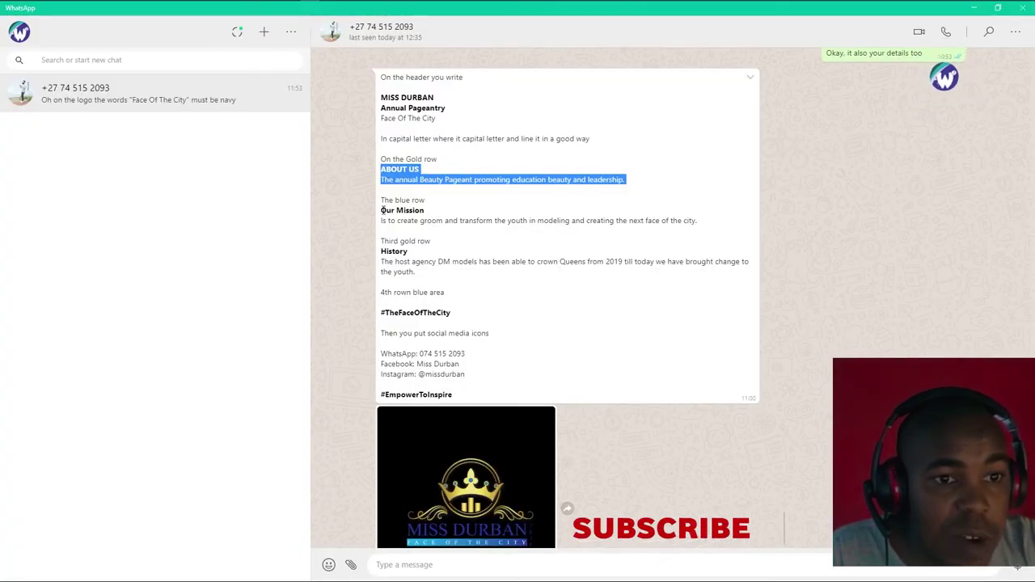
mouse_move(381, 210)
mouse_down()
mouse_move(592, 218)
mouse_move(708, 236)
mouse_up()
key(ctrl+c)
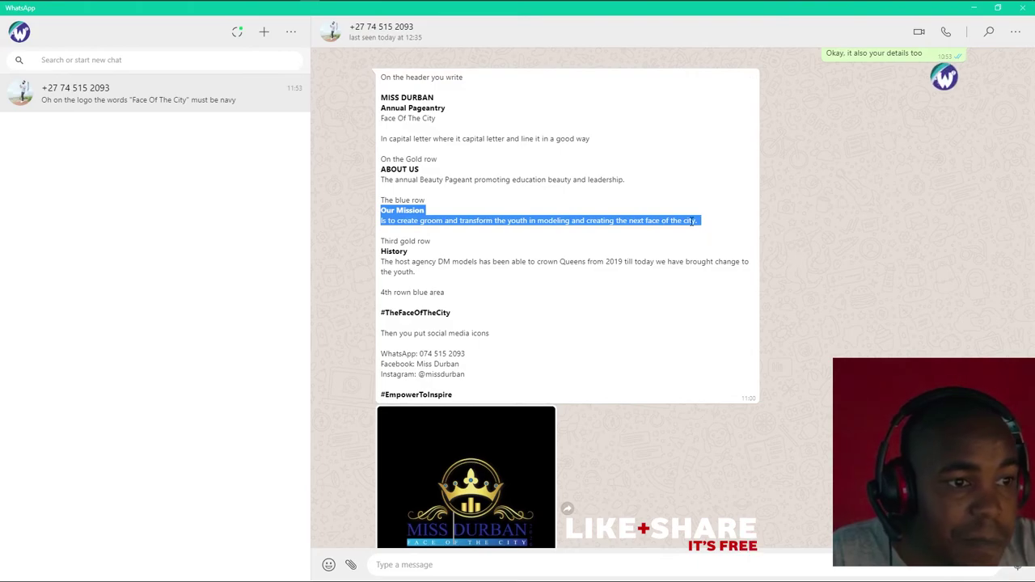
click(711, 231)
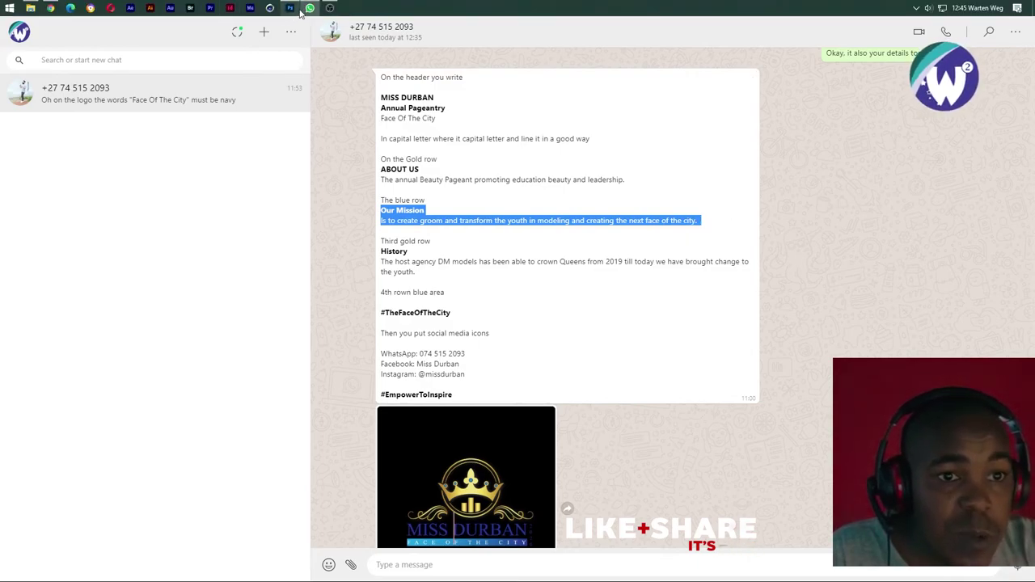
Replace the second About Us block's text with the pasted Our Mission heading and sentence
click(290, 8)
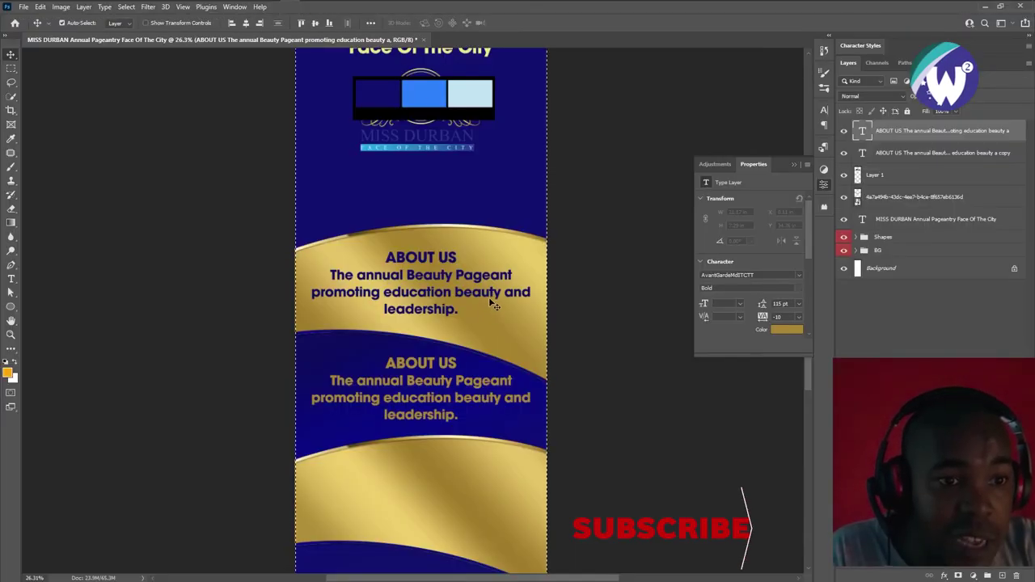
key(t)
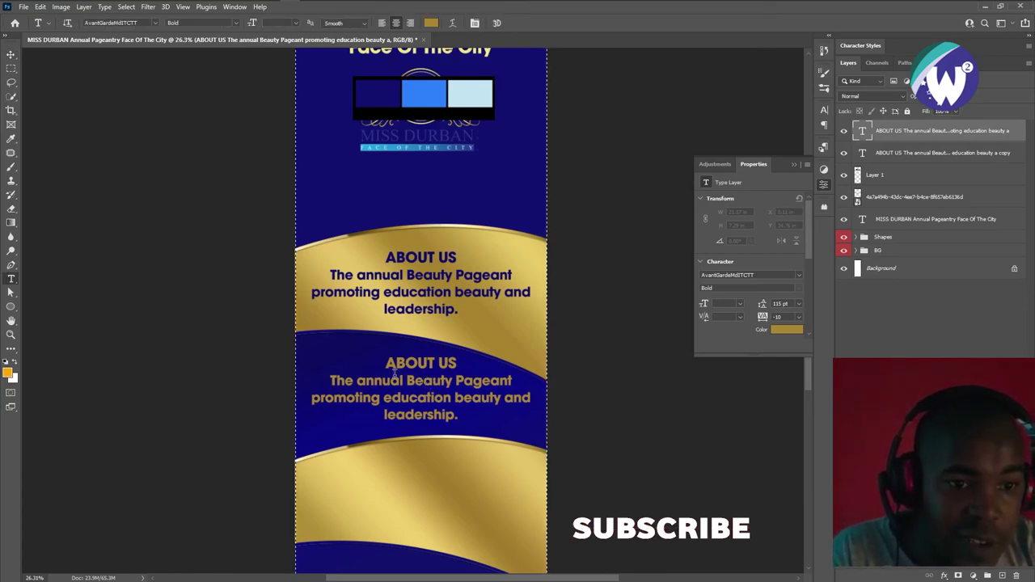
click(396, 370)
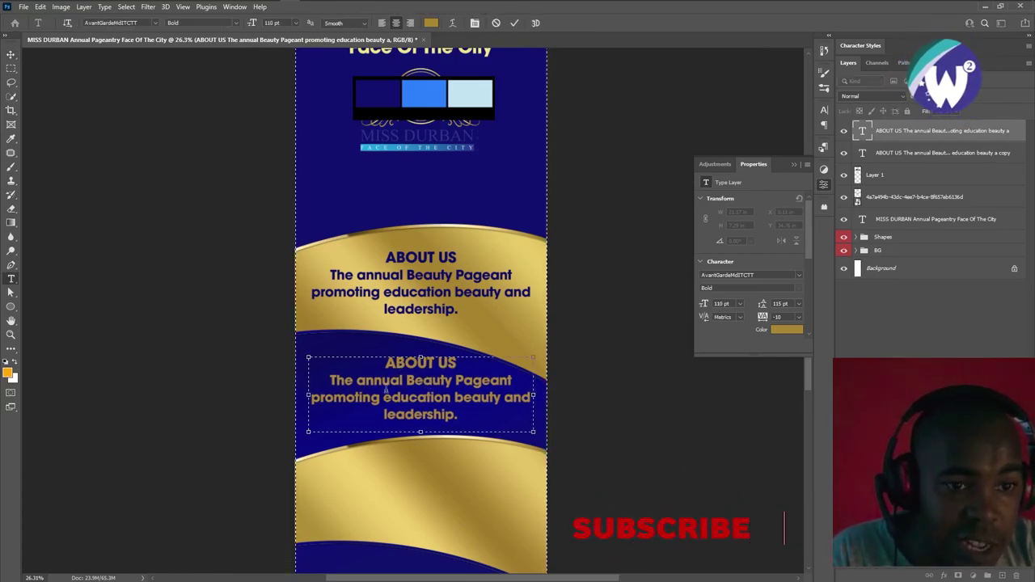
key(ctrl+a)
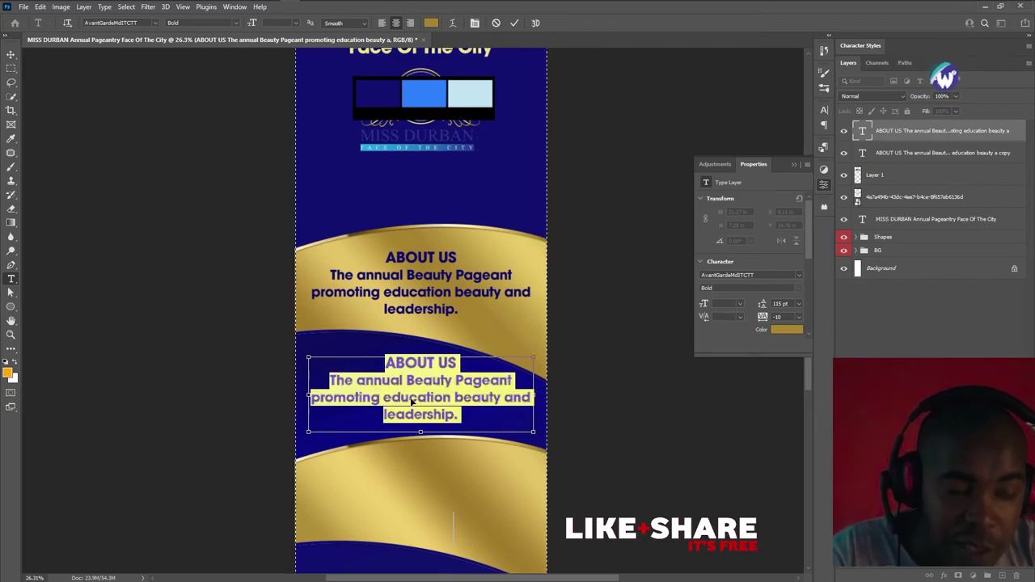
key(ctrl+v)
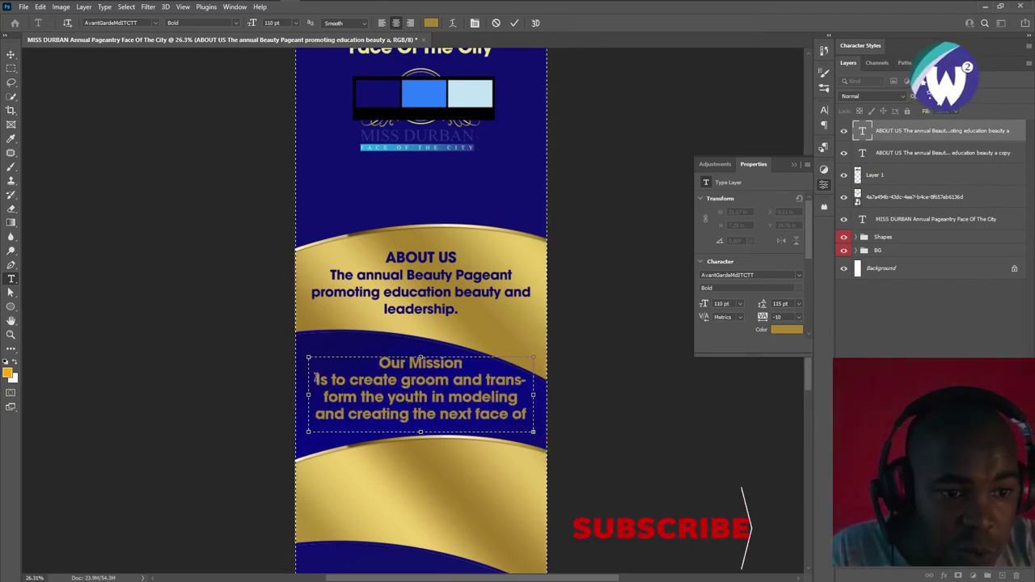
drag(315, 379, 542, 439)
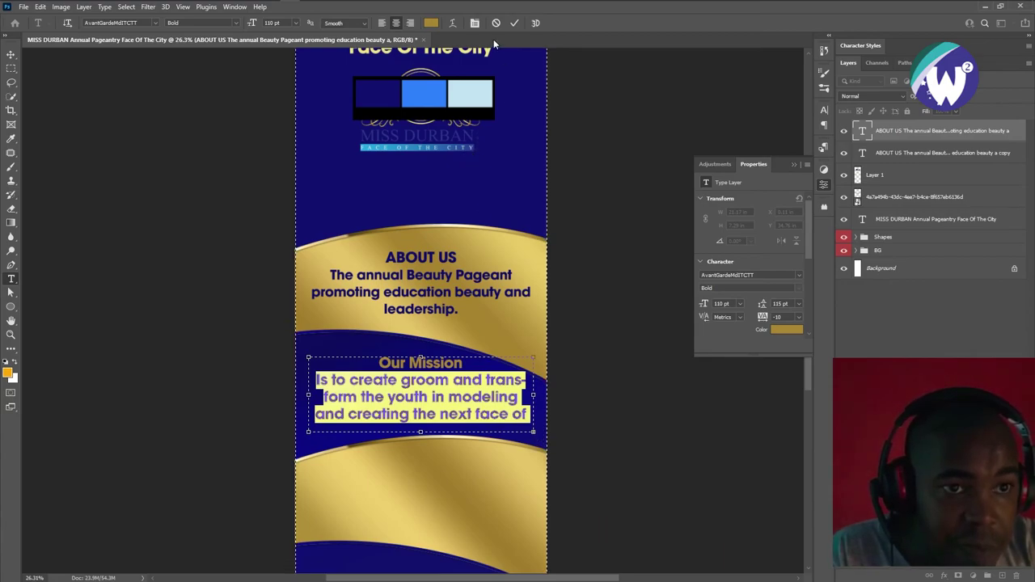
click(515, 23)
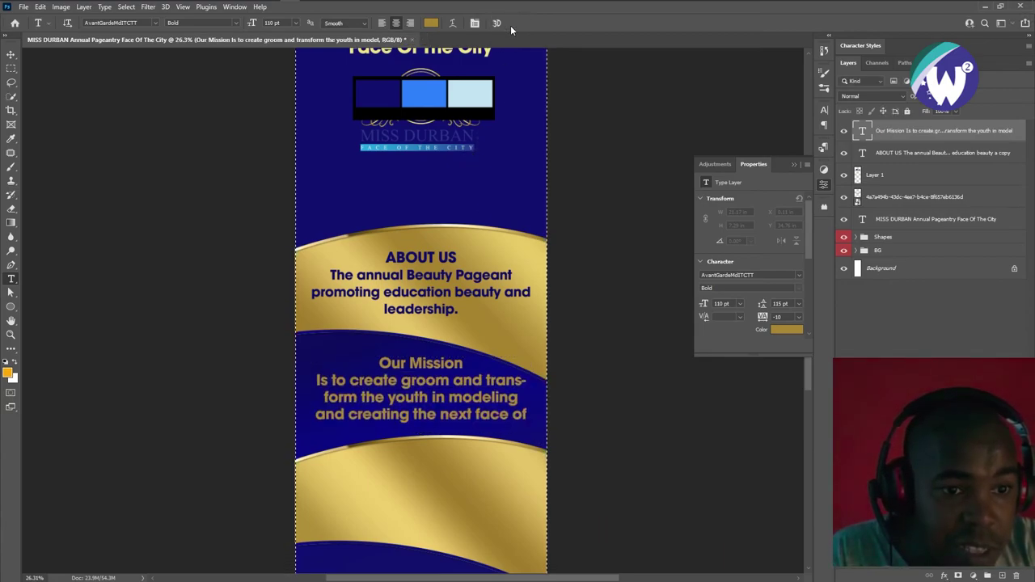
Set the mission sentence to 100 pt and enlarge the Our Mission heading to 110 pt
click(724, 303)
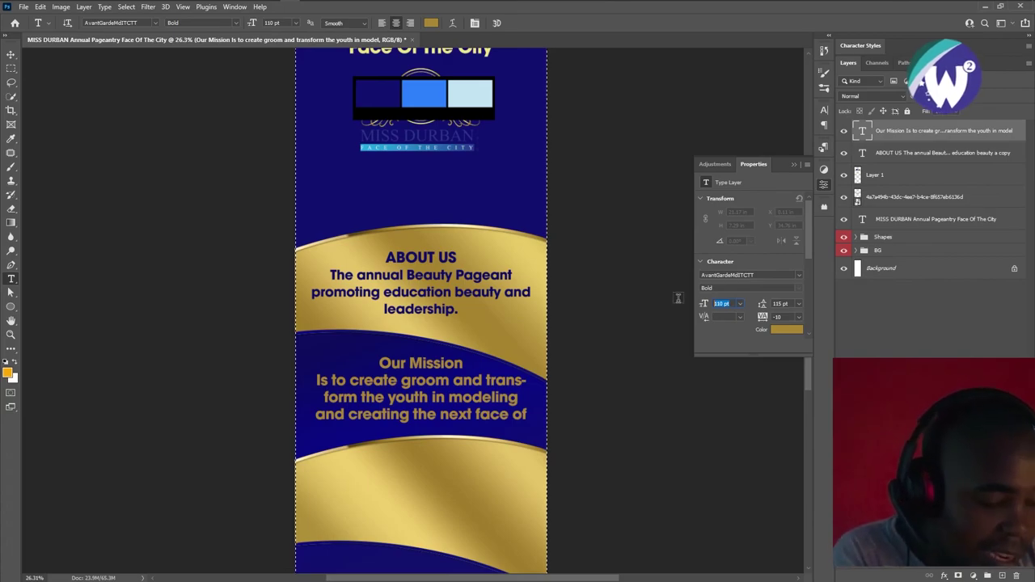
text(100)
key(Return)
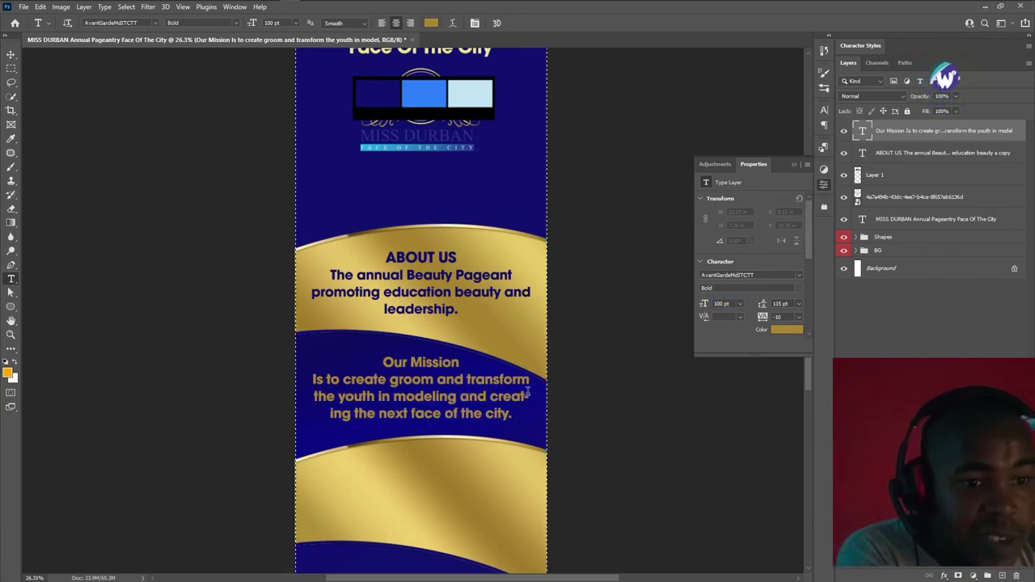
drag(463, 362, 374, 364)
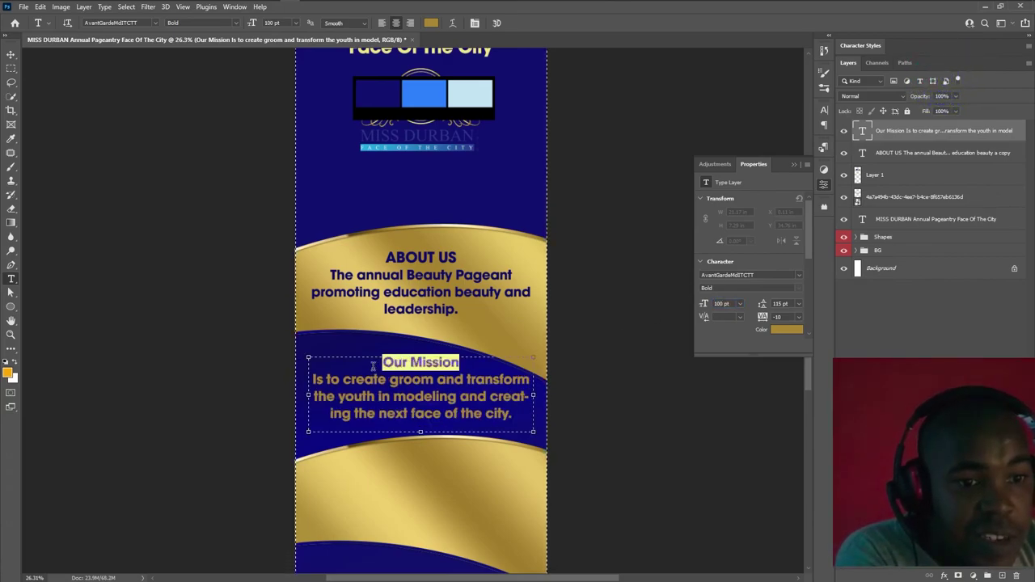
click(722, 304)
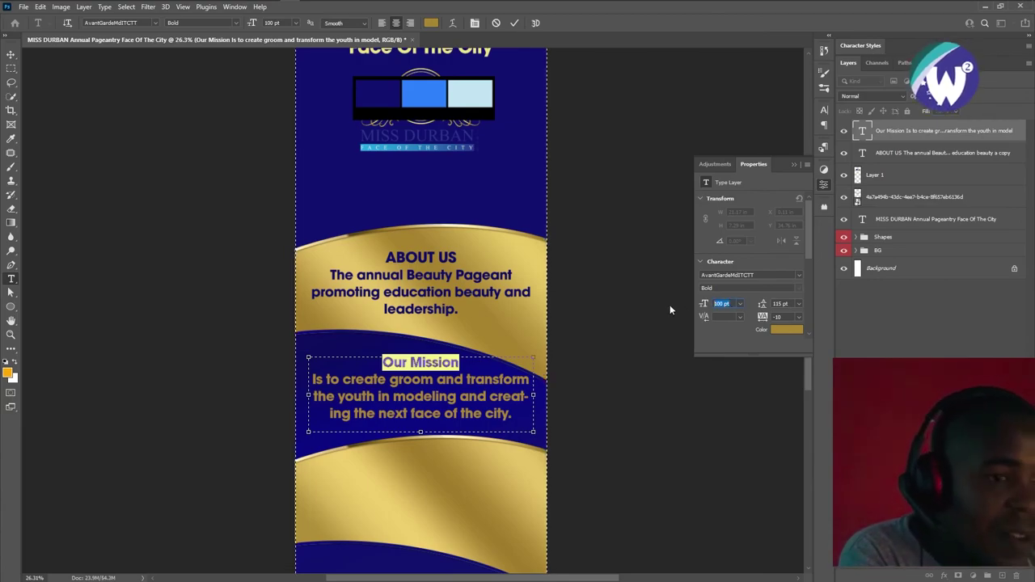
text(100)
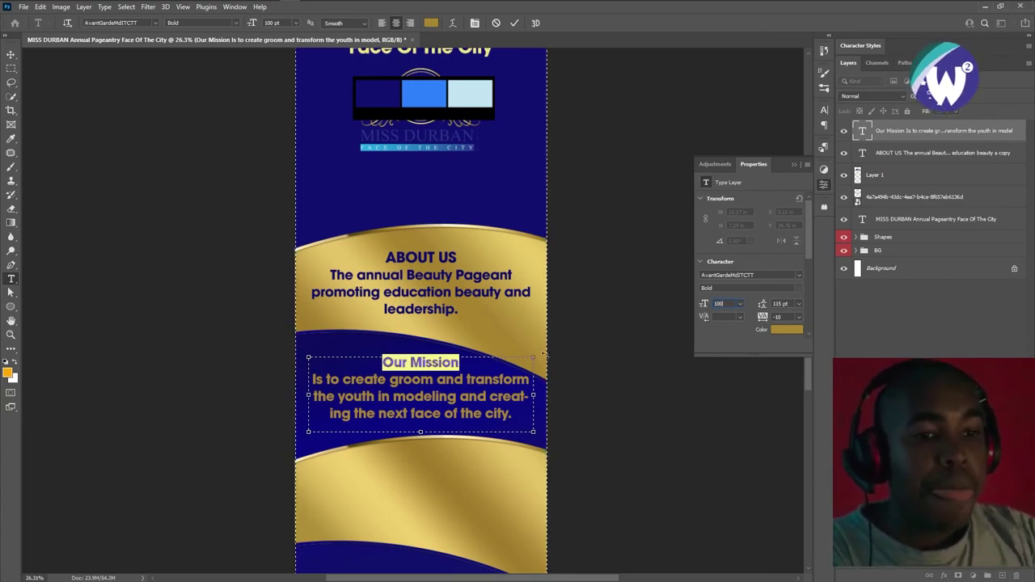
key(Return)
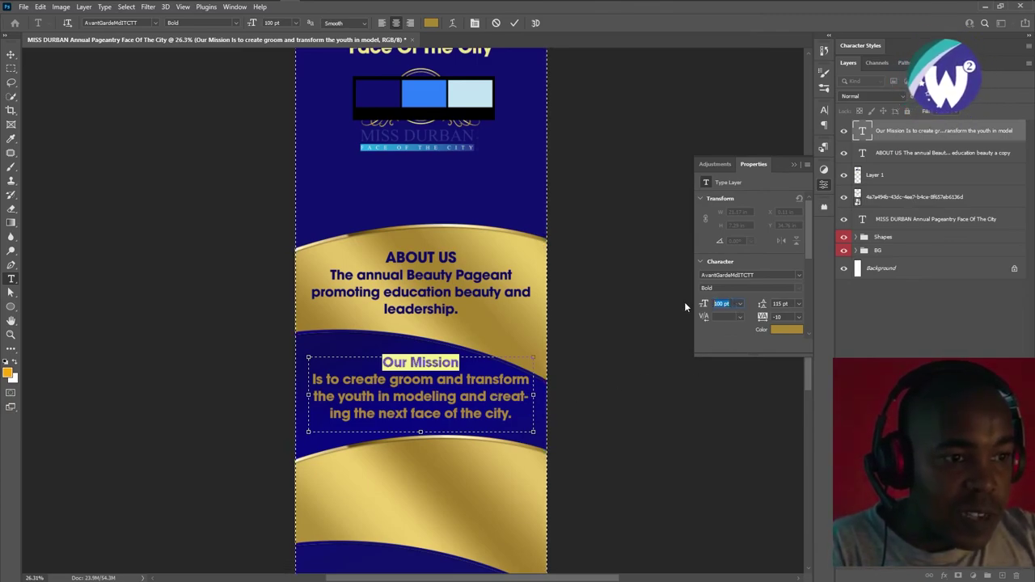
text(115)
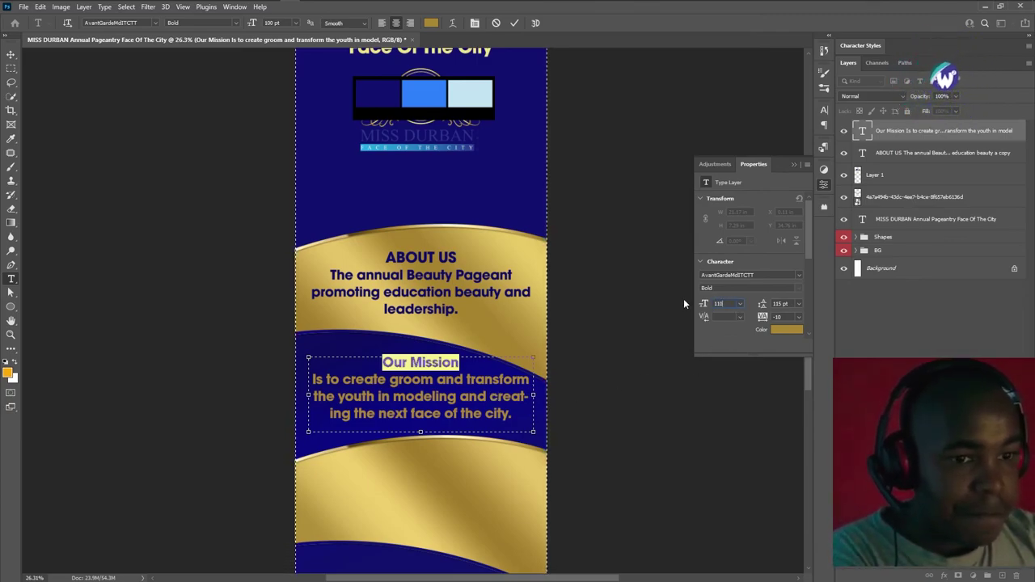
key(Return)
Move 'creating' onto a new line to remove the hyphenation, then commit the text
click(491, 397)
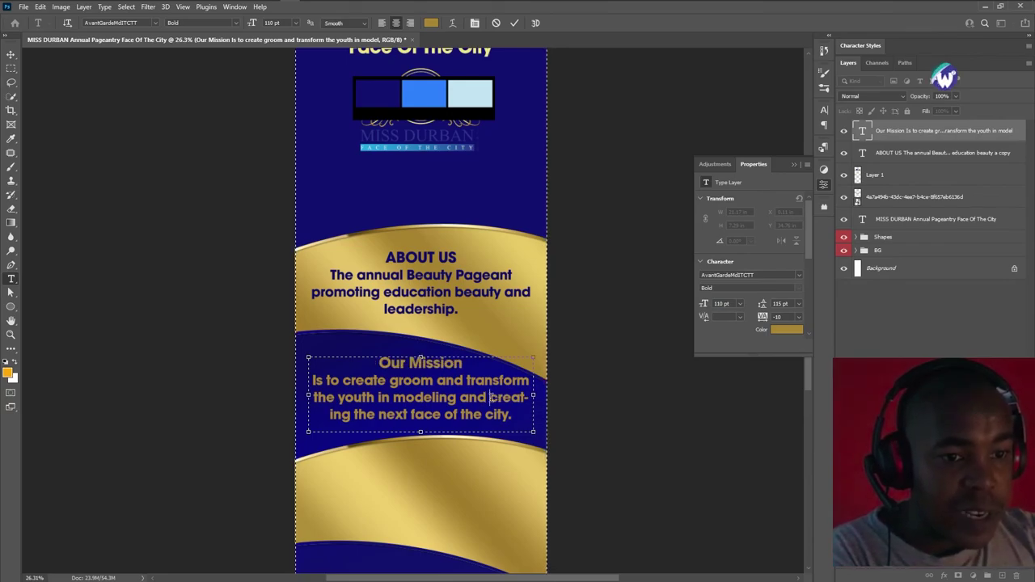
key(BackSpace)
key(Return)
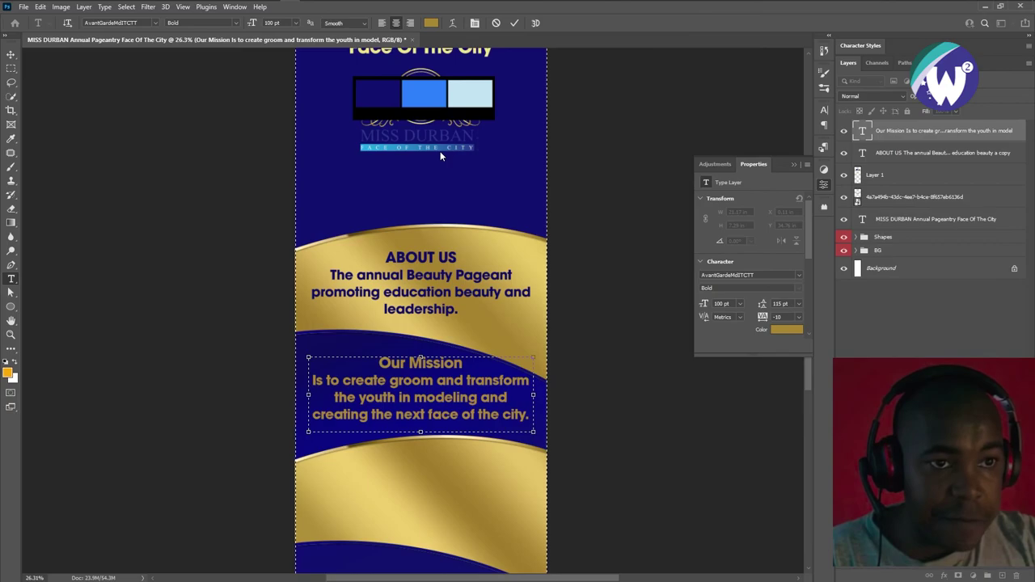
click(513, 24)
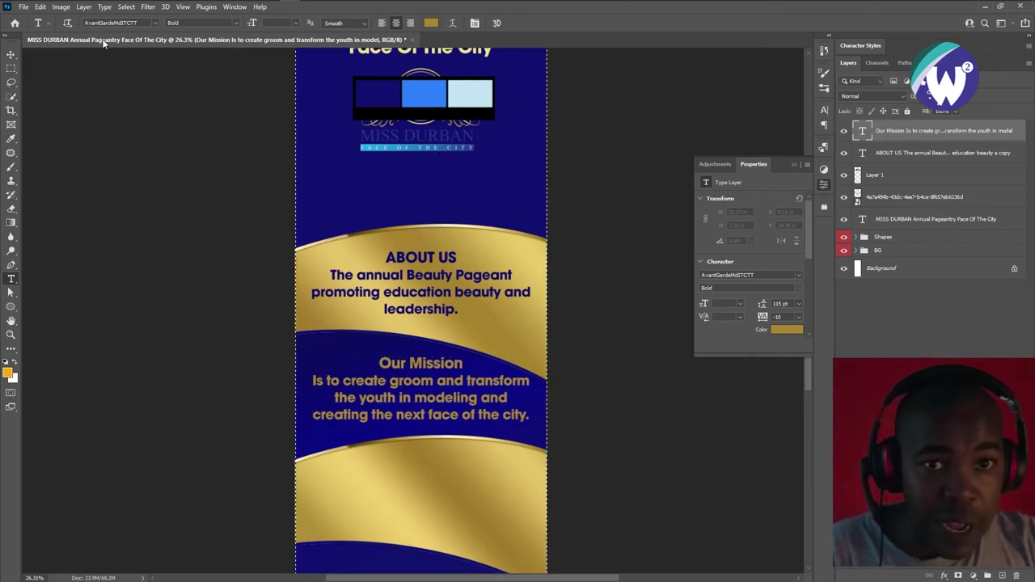
Nudge the Our Mission block down slightly and place a copy on the lower gold band
key(v)
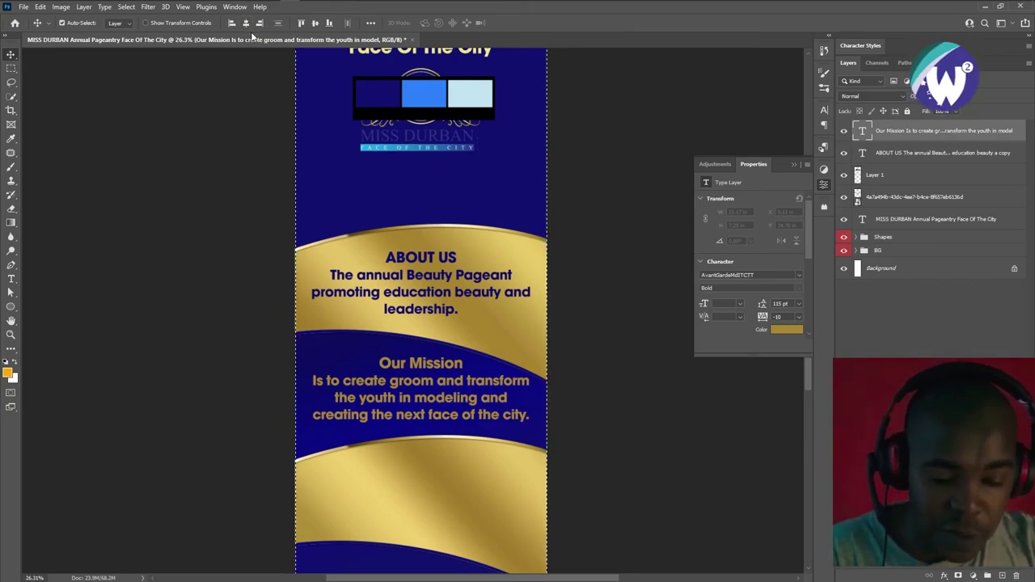
key(ctrl+d)
key(Down)
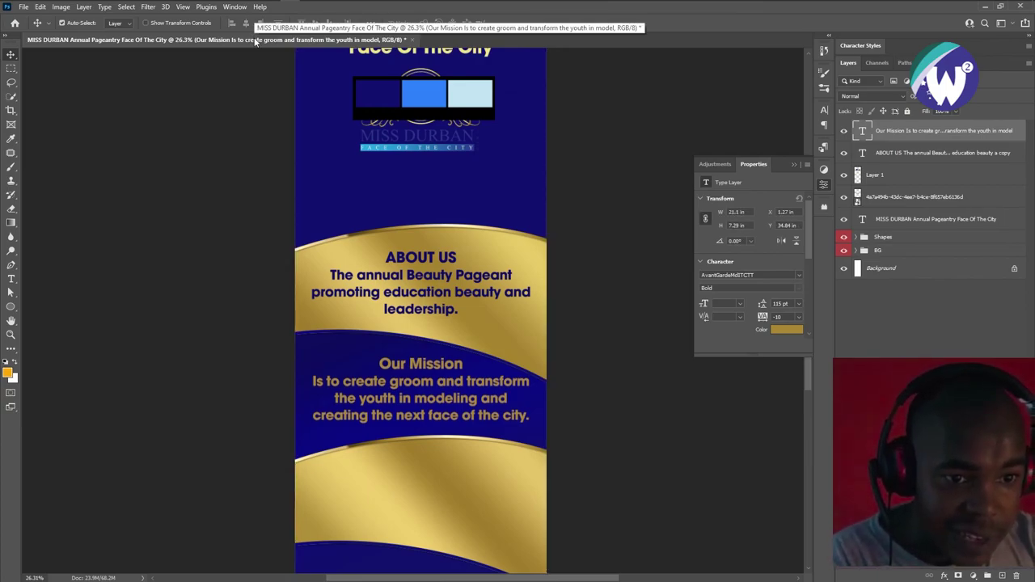
key(Down)
key(Down)
key(Down)
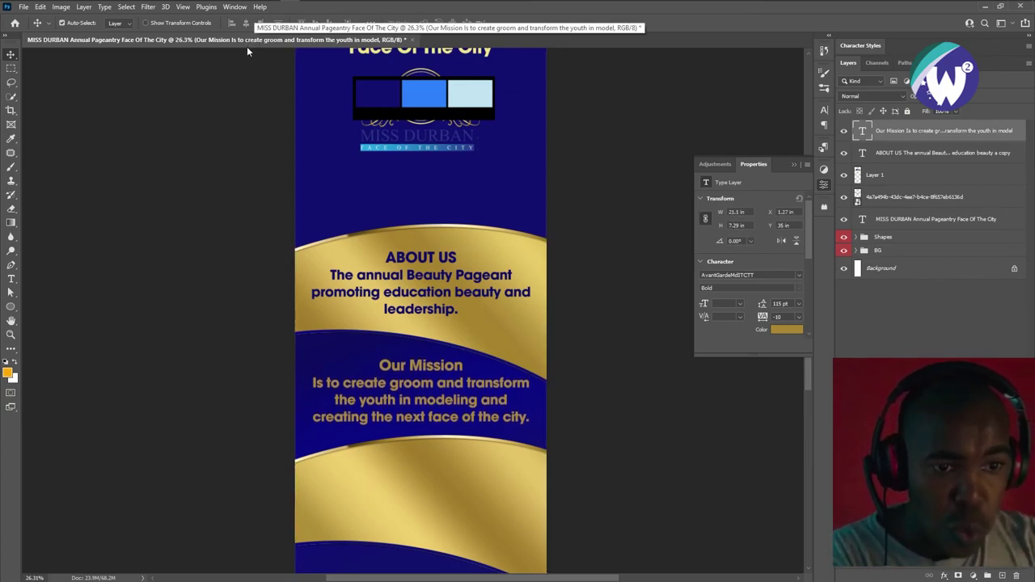
key(Down)
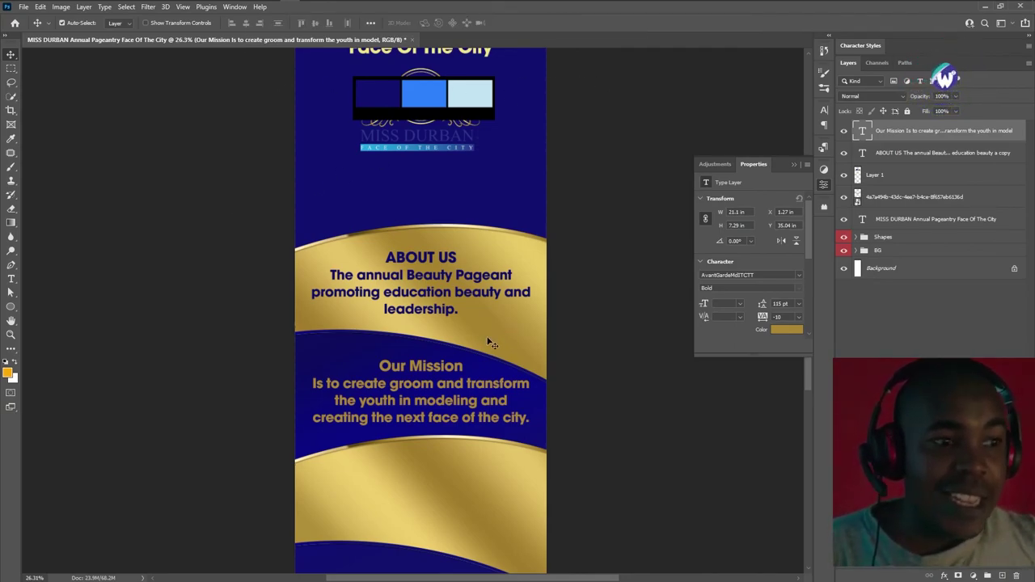
scroll(490, 344, down, 2)
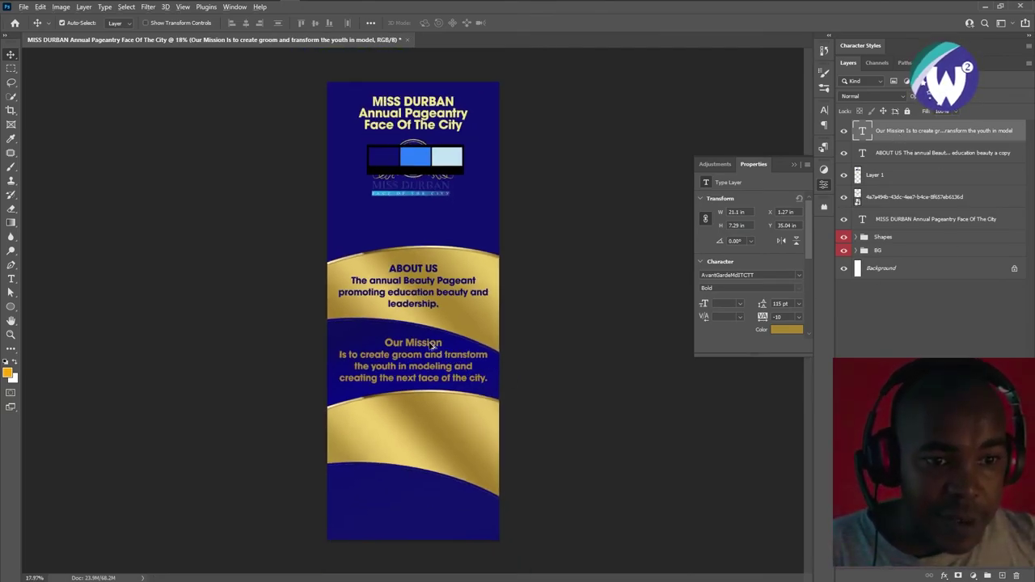
drag(430, 346, 430, 411)
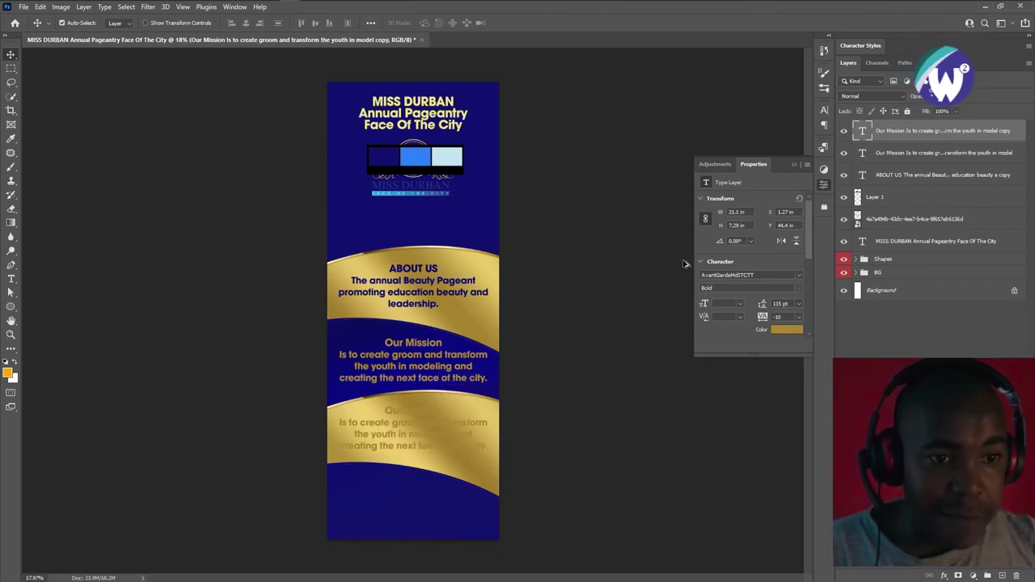
Change the copied Our Mission text colour to dark navy #0d0d68
click(890, 181)
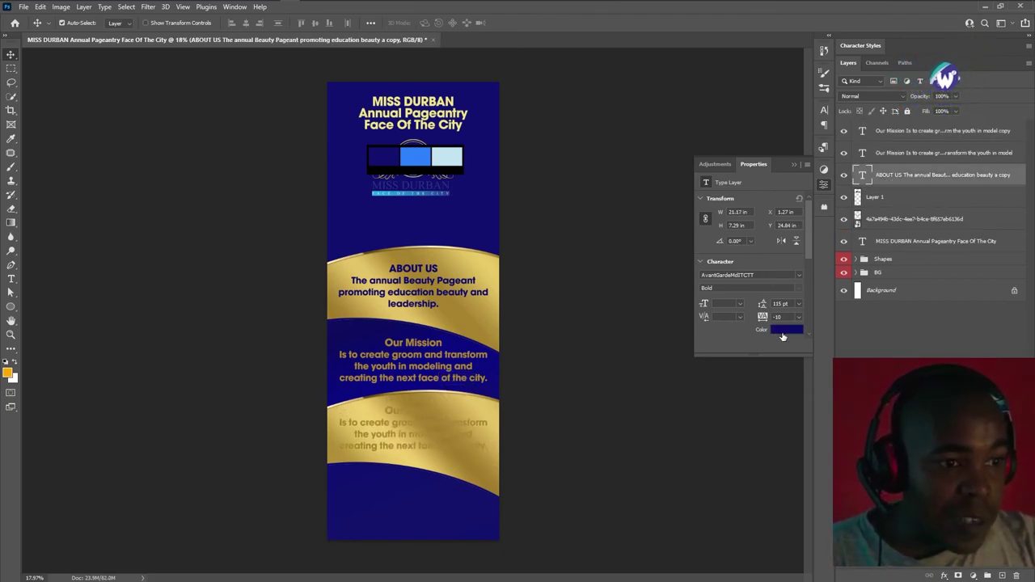
click(783, 332)
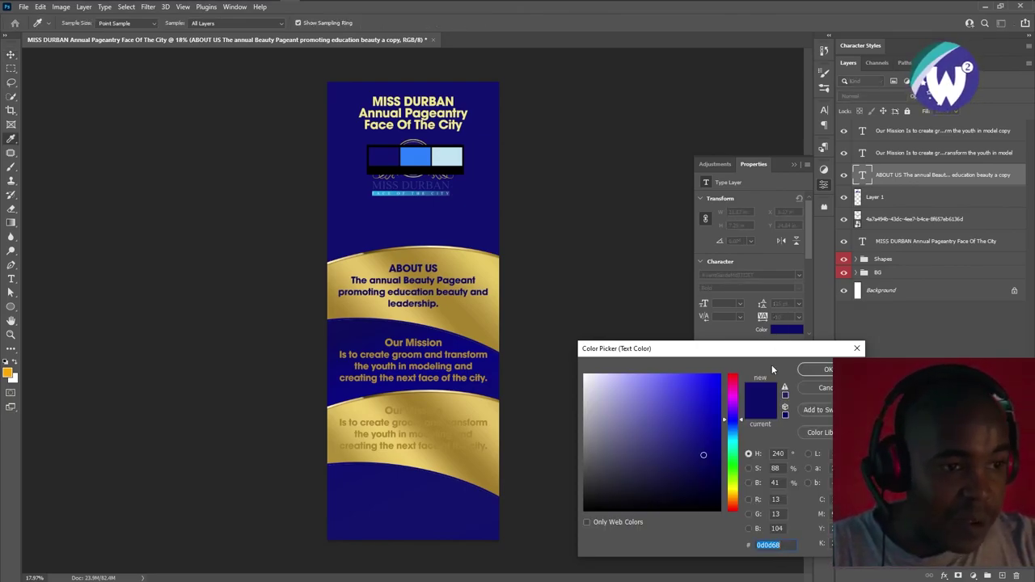
click(817, 370)
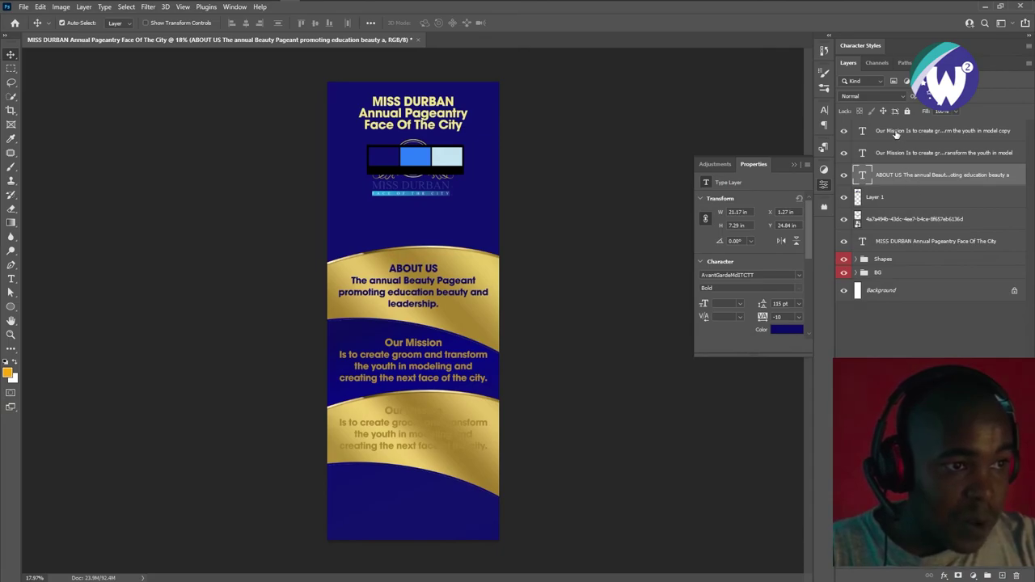
click(895, 133)
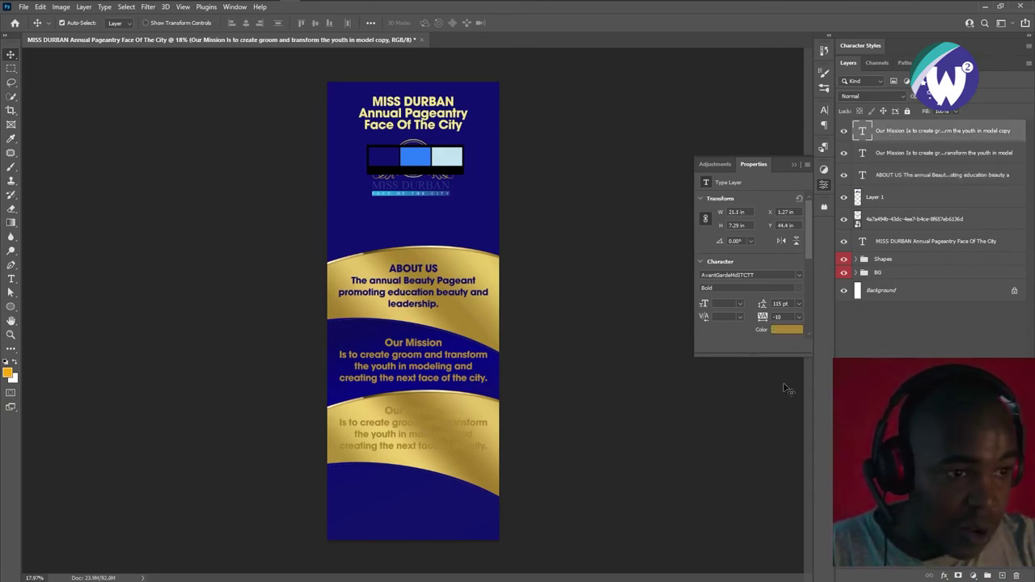
click(787, 329)
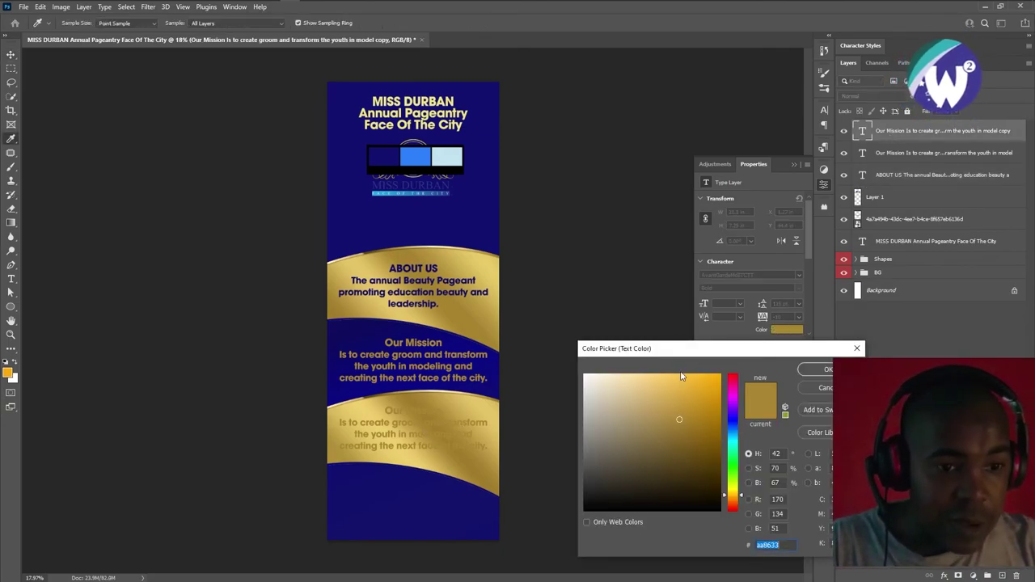
text(0d0d68)
click(816, 370)
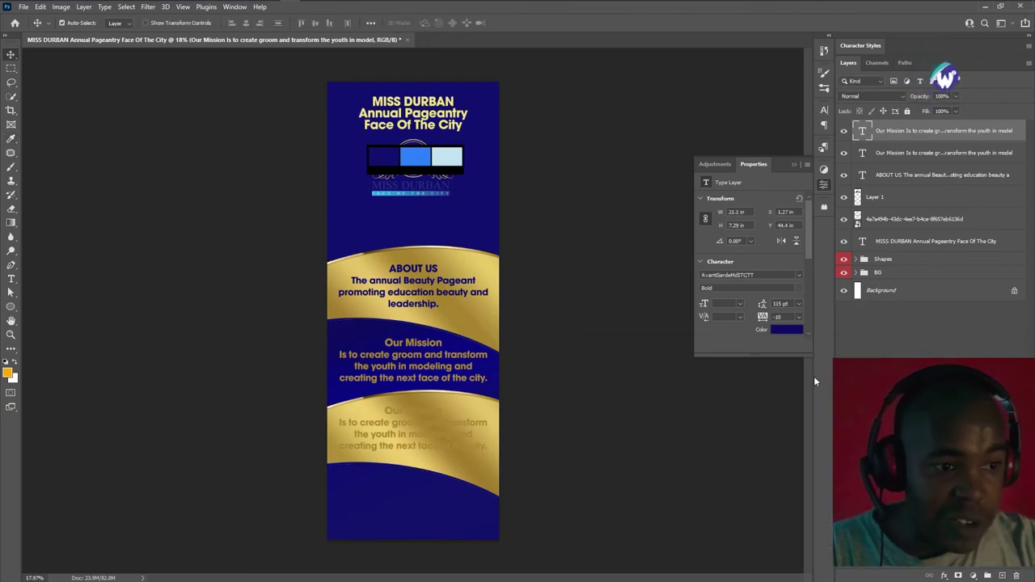
key(v)
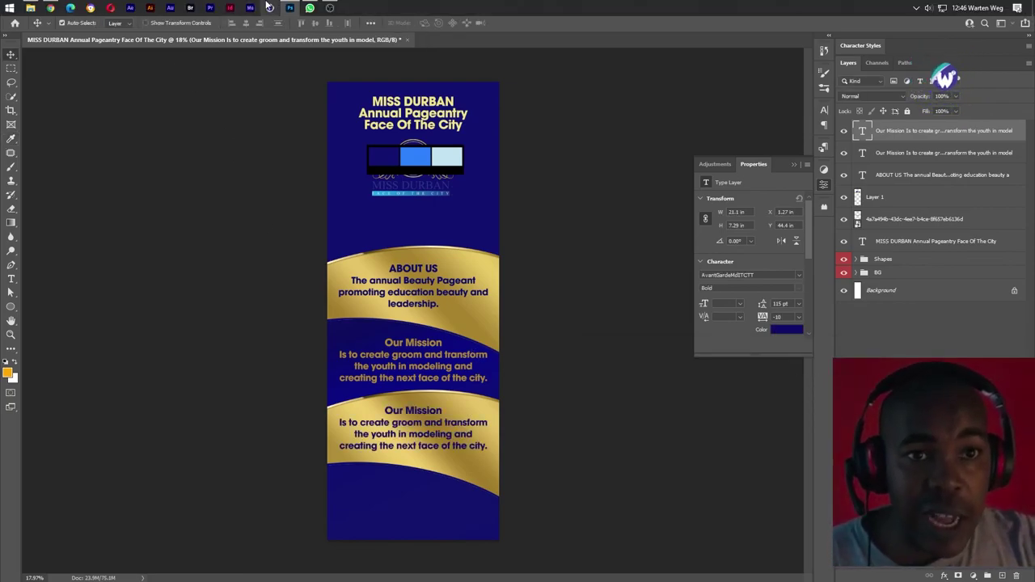
Copy the History heading and paragraph from the WhatsApp brief
click(310, 7)
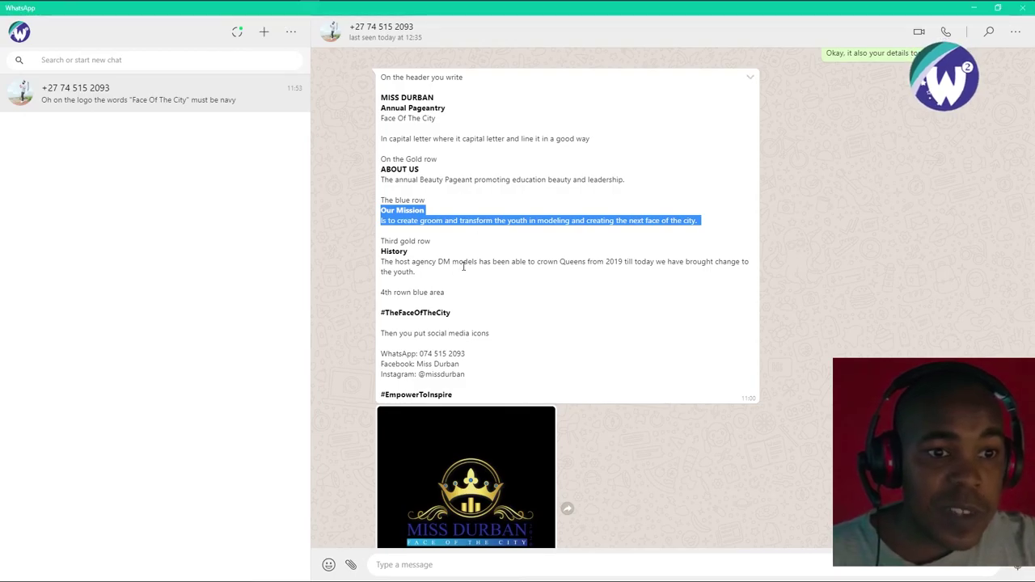
drag(415, 272, 377, 262)
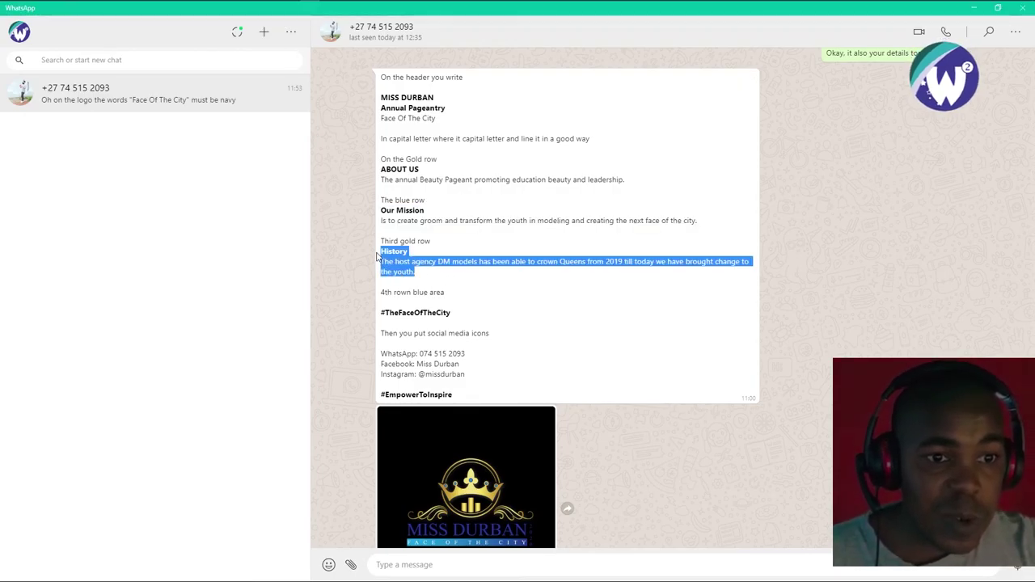
click(427, 270)
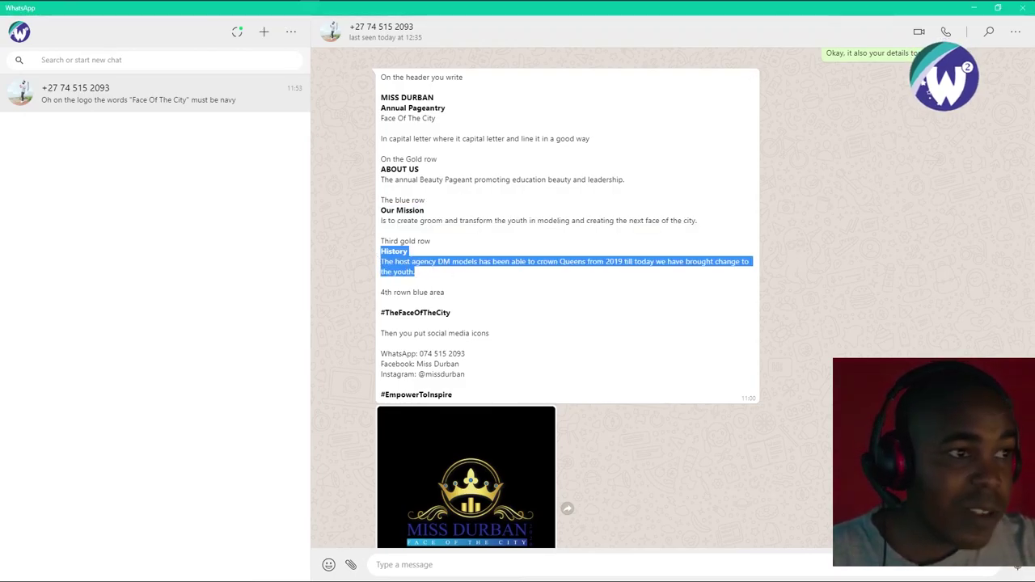
click(671, 7)
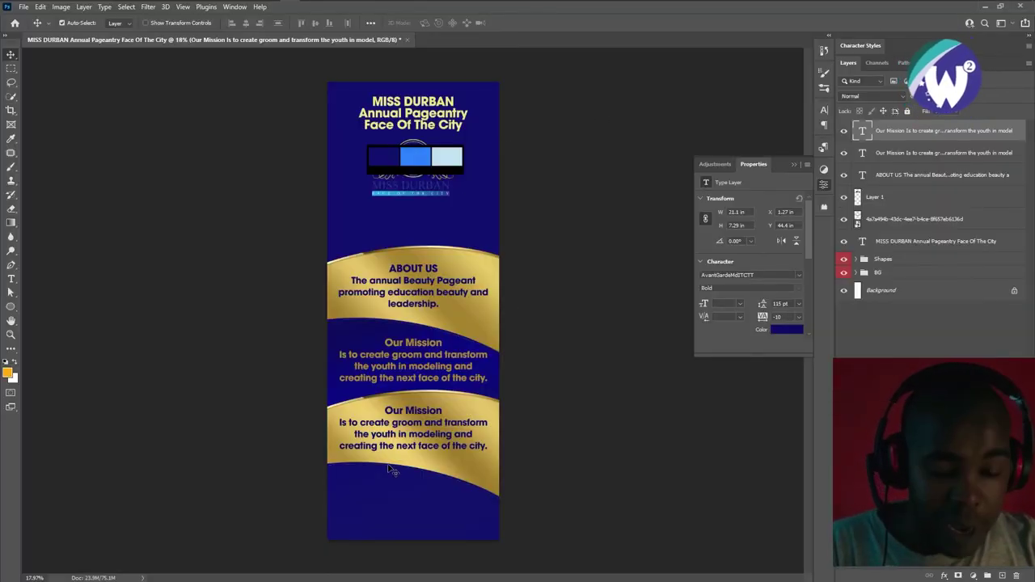
Replace the lower block's Our Mission text with the pasted History paragraph
key(t)
click(415, 445)
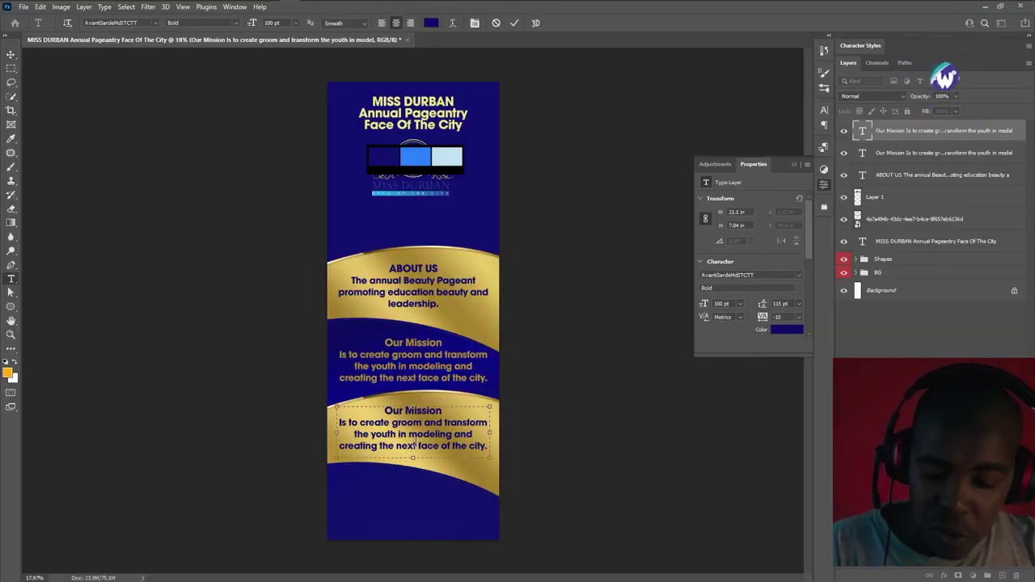
key(ctrl+a)
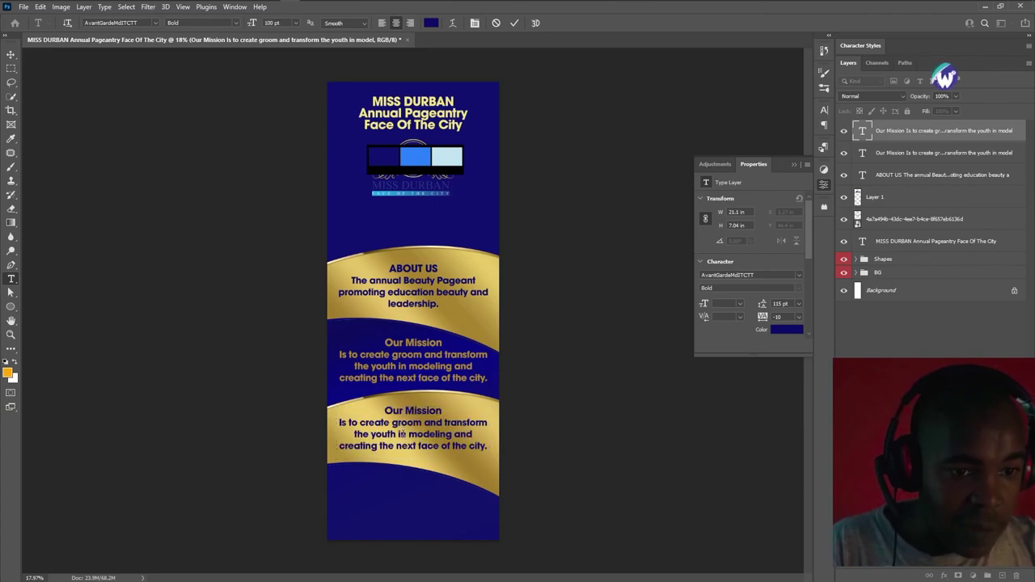
key(ctrl+v)
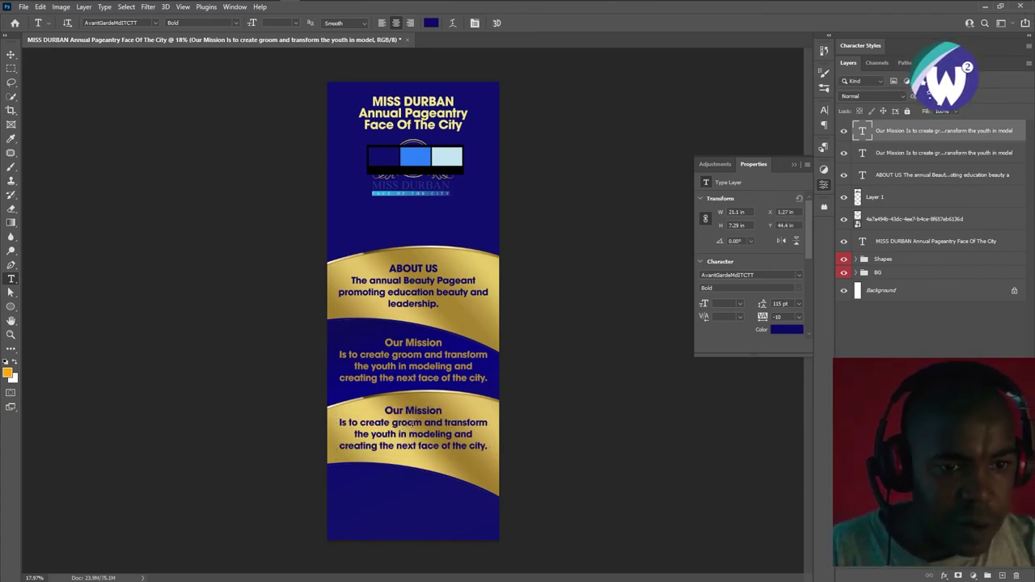
click(411, 425)
key(ctrl+a)
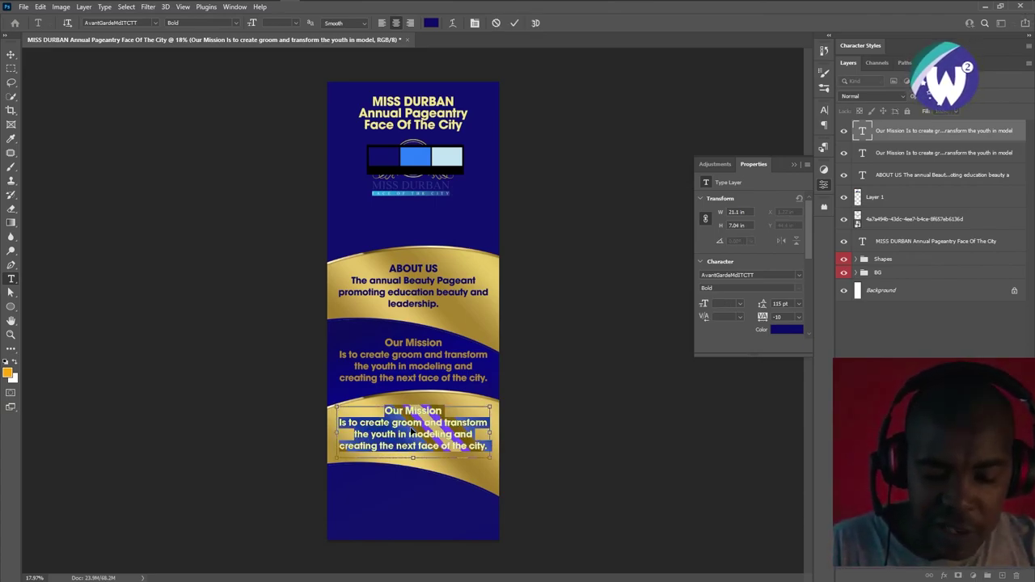
key(ctrl+v)
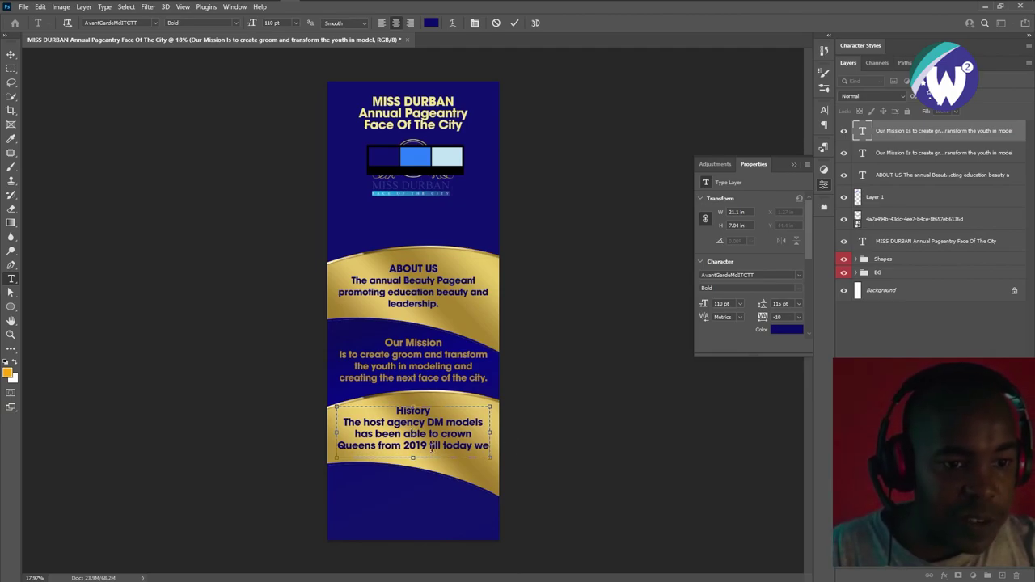
click(617, 351)
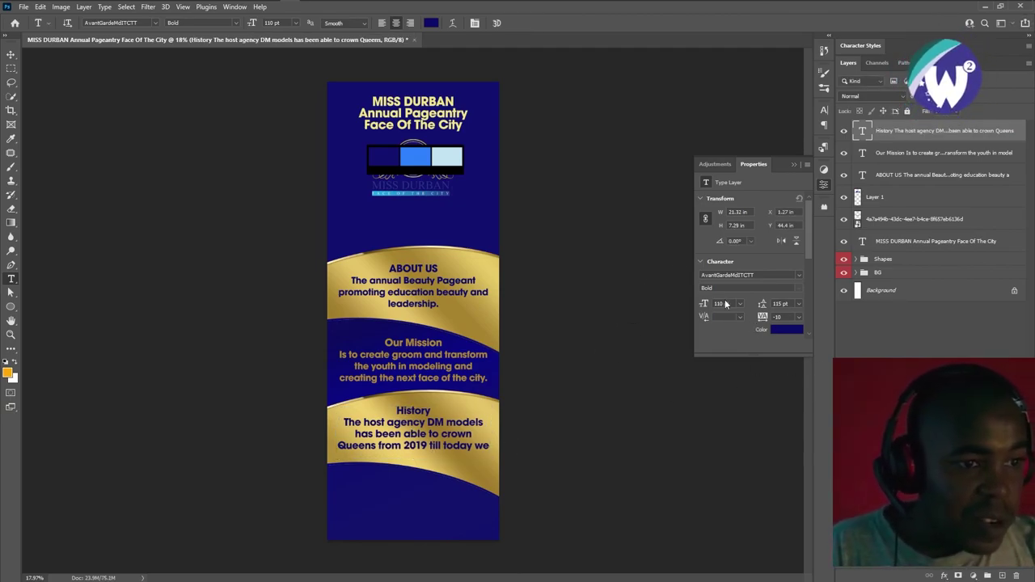
Set the History body text to 100 pt and the History heading to 110 pt
text(00)
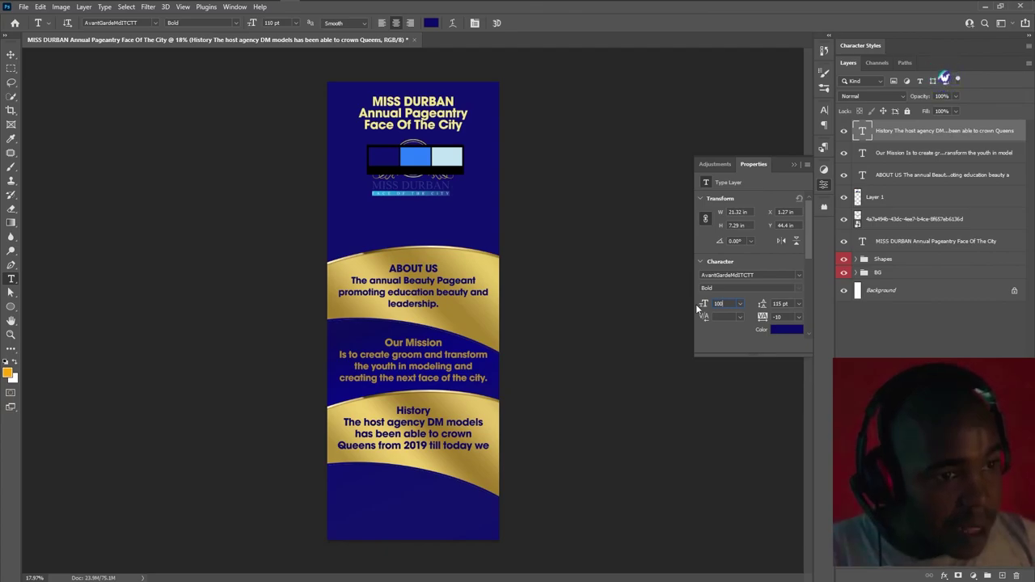
key(Return)
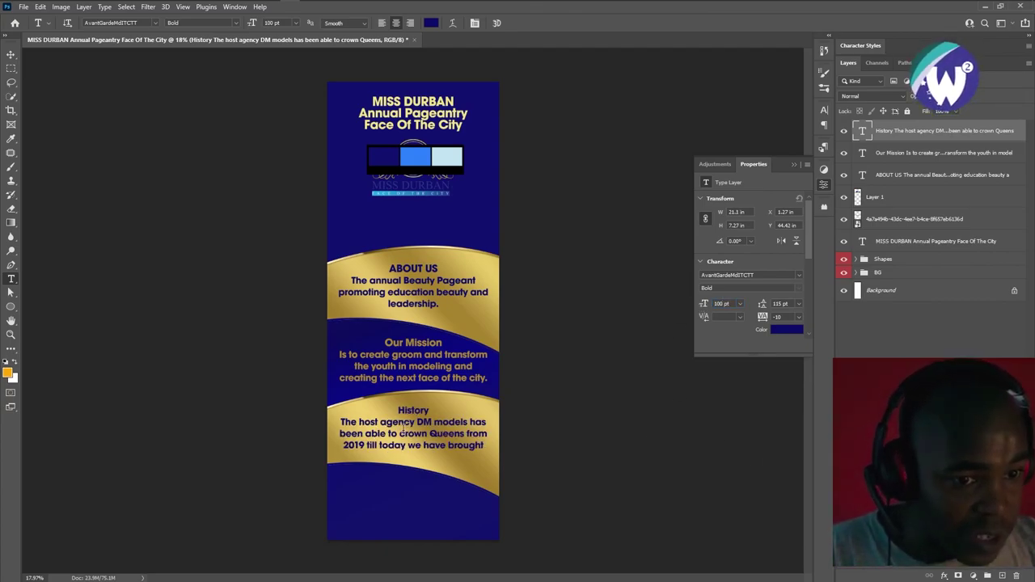
click(440, 407)
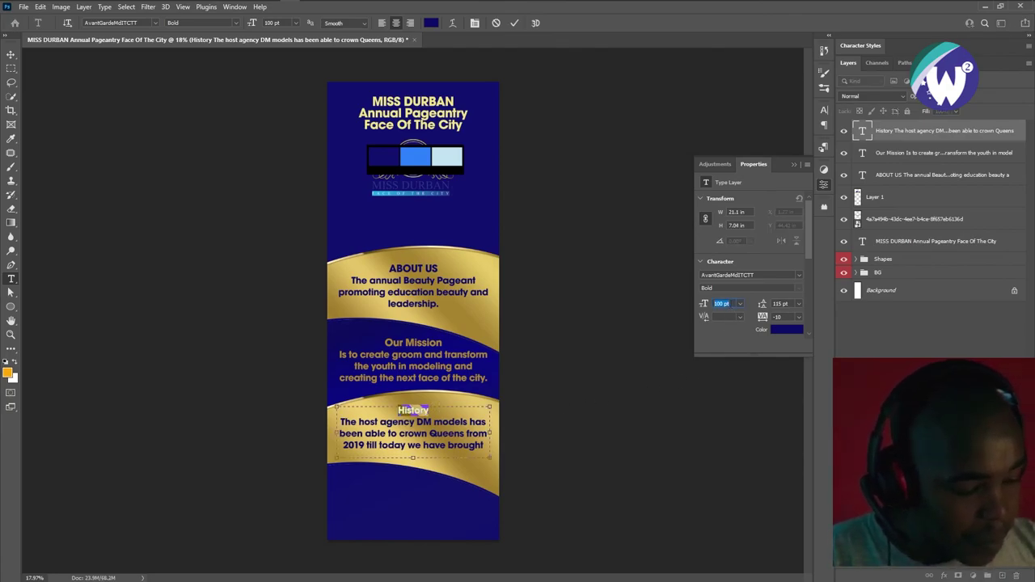
text(110)
key(Return)
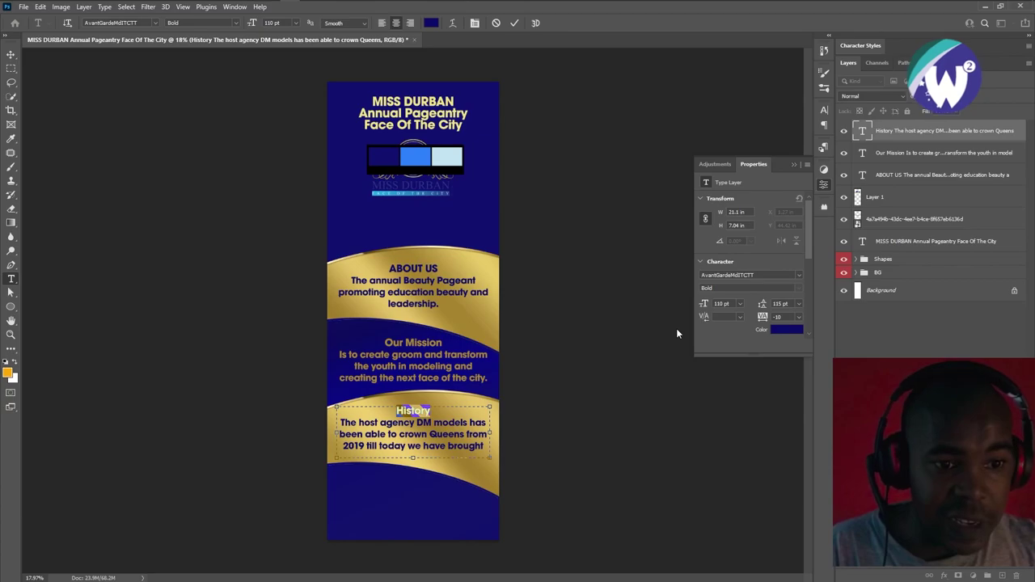
click(515, 23)
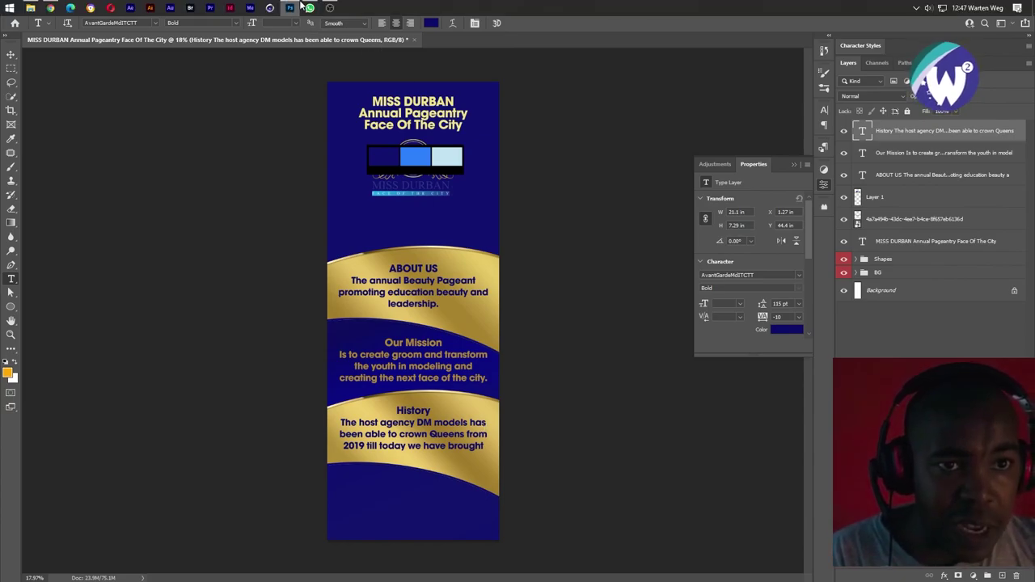
click(312, 8)
mouse_move(566, 235)
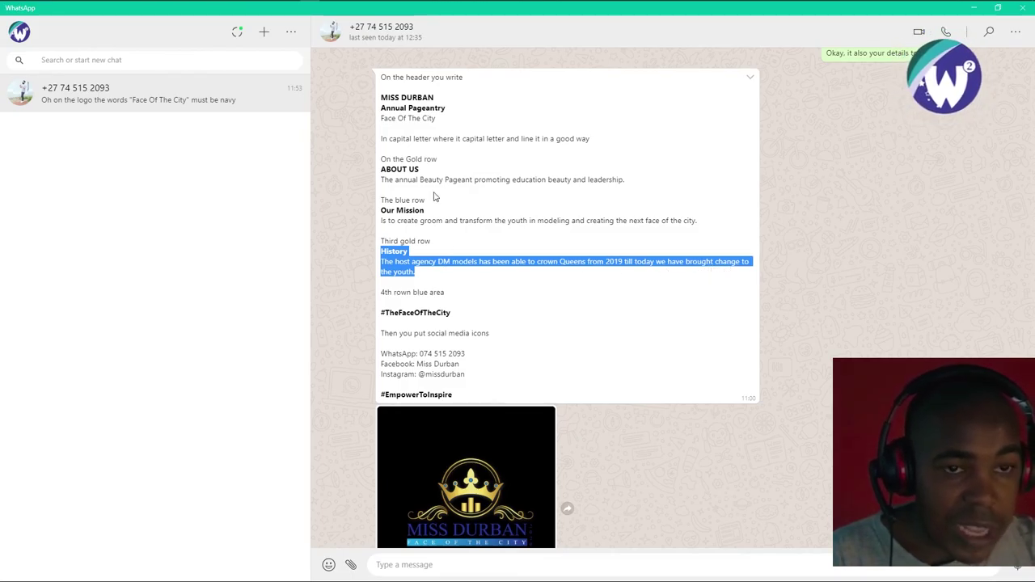
click(310, 9)
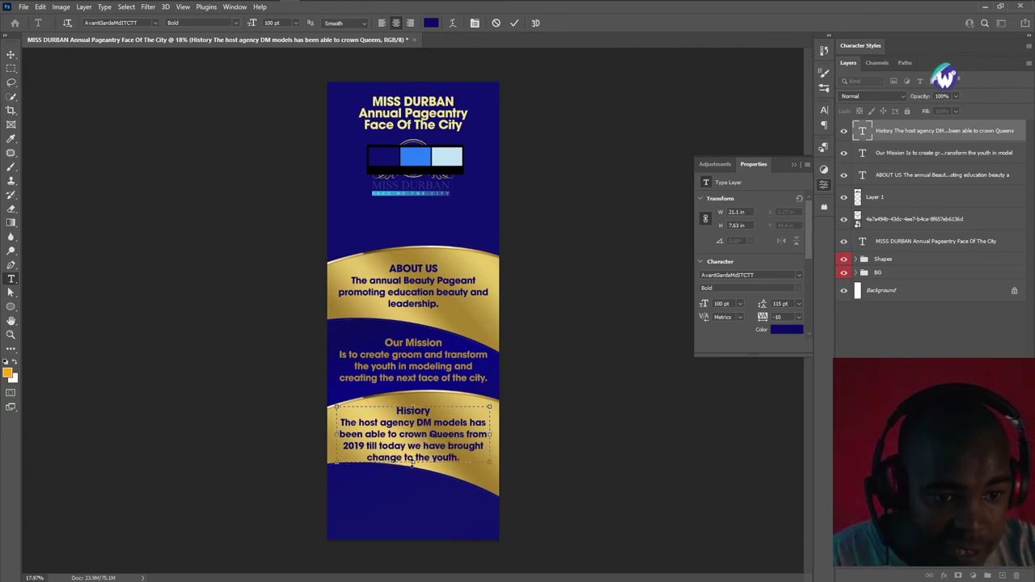
Commit the enlarged History text box so all four lines show
click(515, 23)
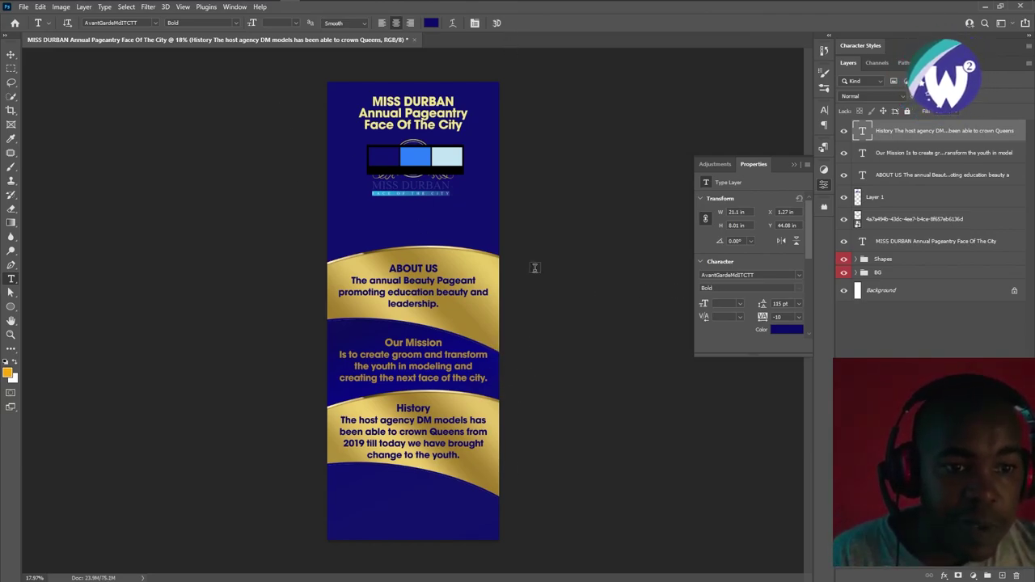
key(v)
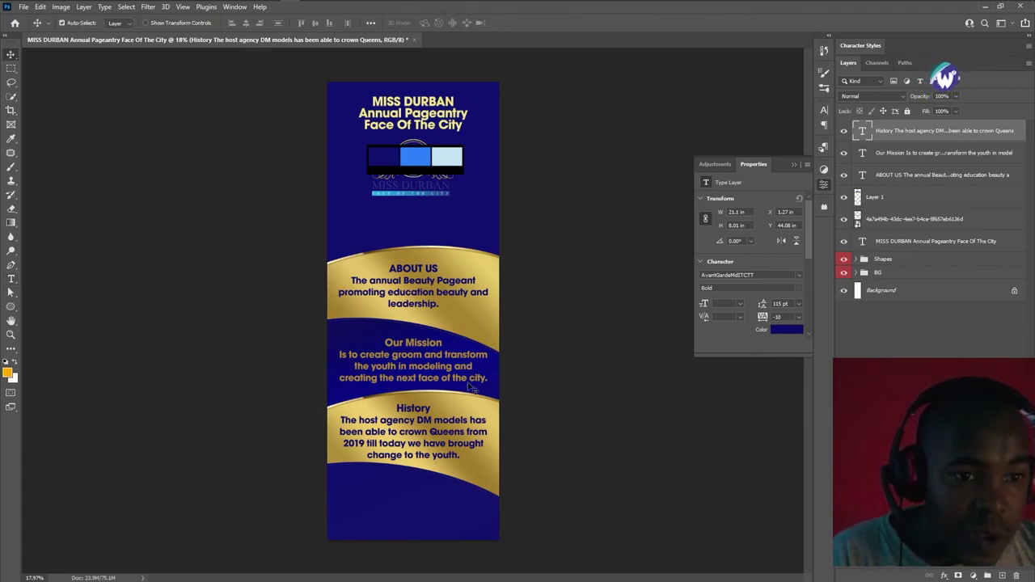